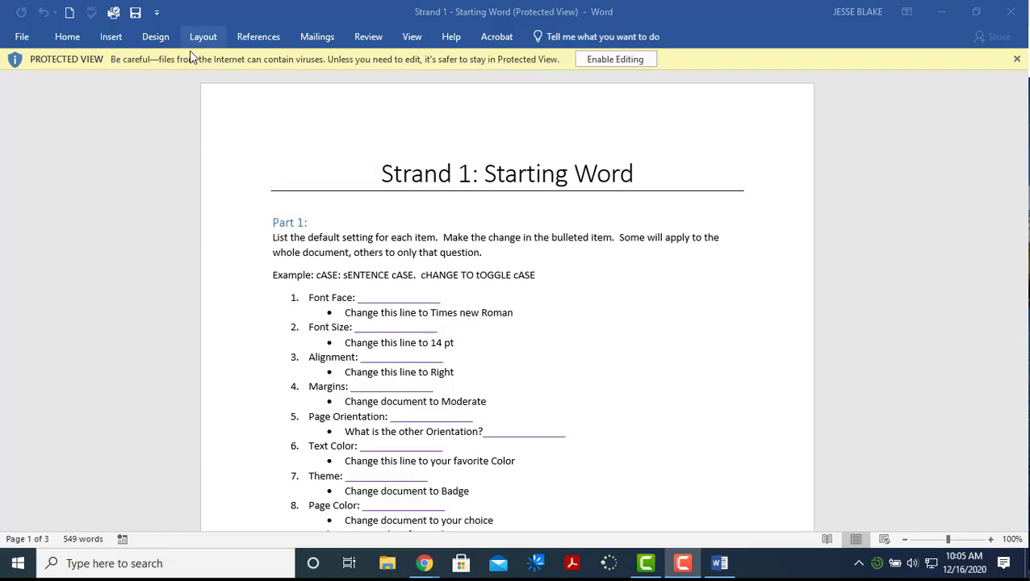
Enable editing on the Strand 1 worksheet and scroll through its Part 1 formatting tasks
left_click(615, 60)
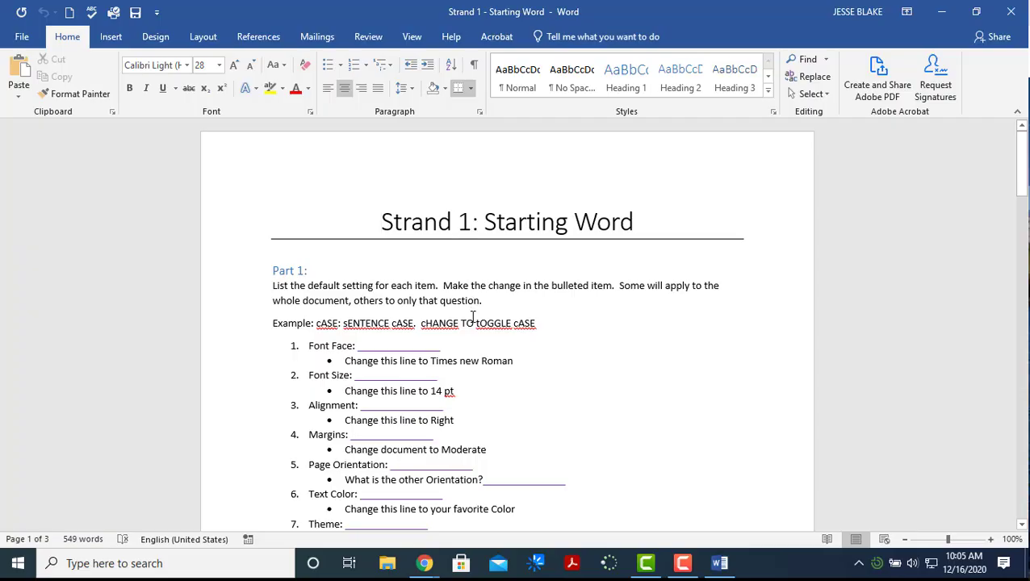
scroll(472, 317, "down", 2)
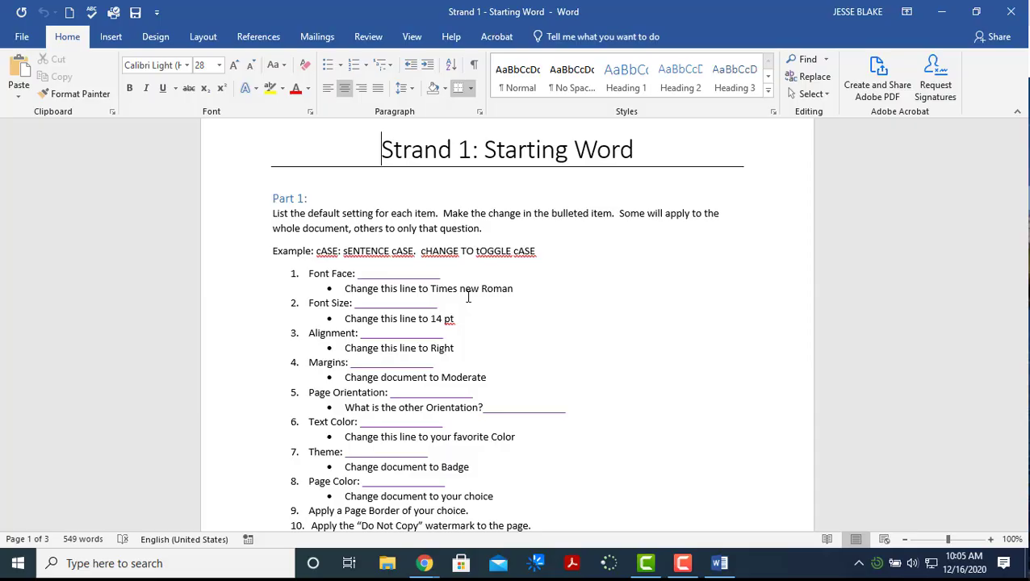
scroll(474, 276, "down", 1)
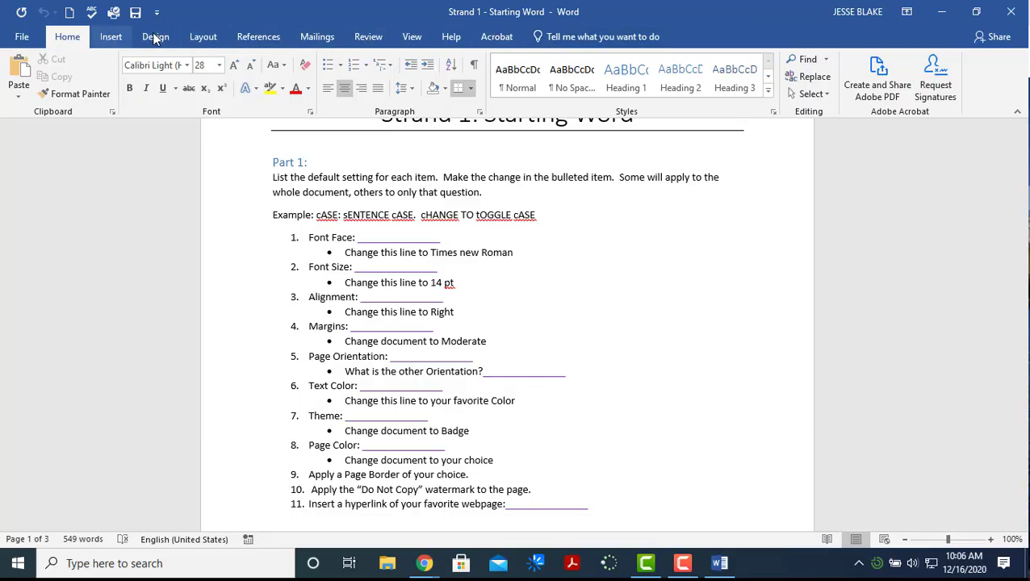
left_click(111, 36)
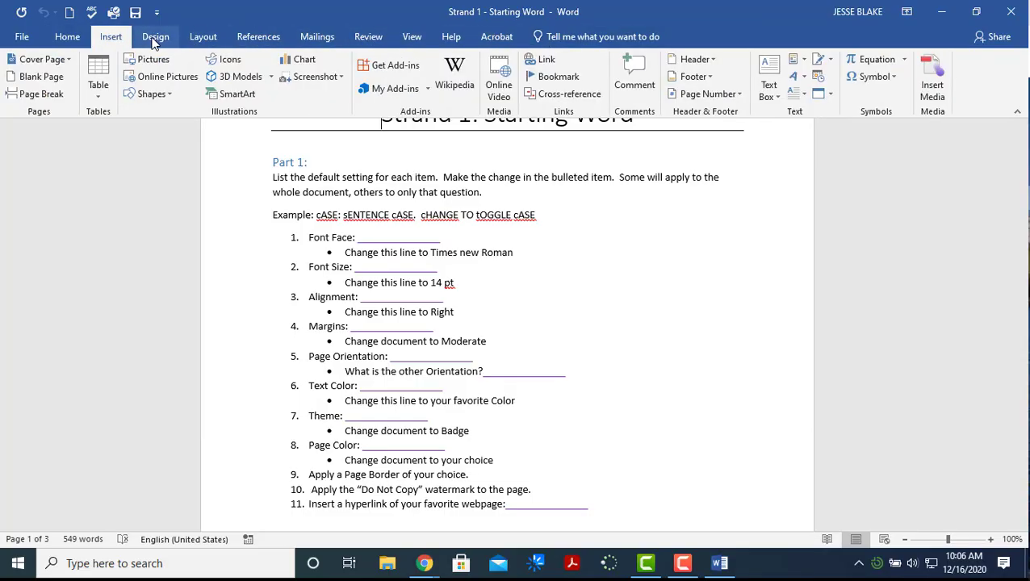
left_click(68, 36)
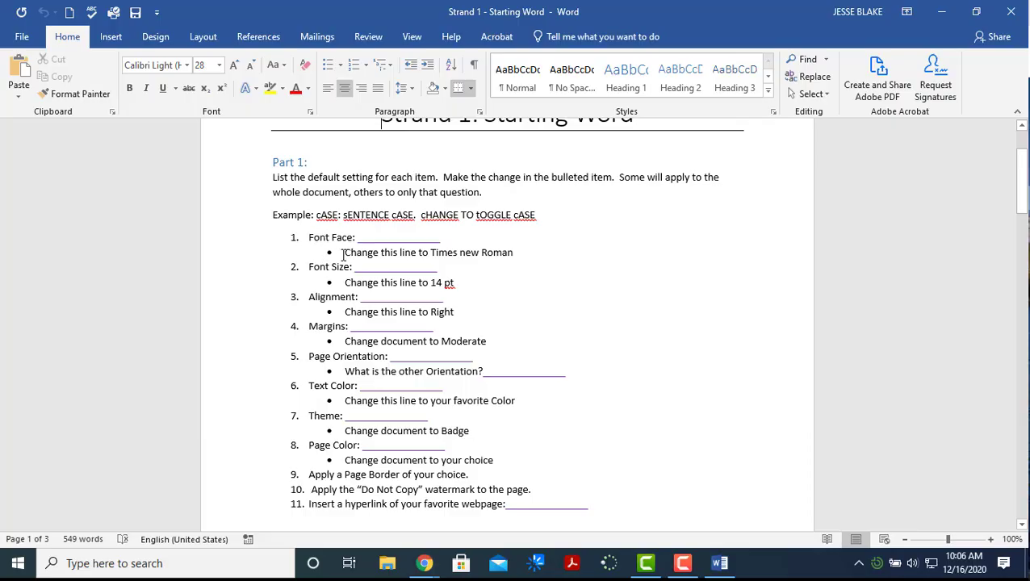
Set the 'Times new Roman' bullet line in the Times New Roman font
left_click_drag(343, 255, 513, 255)
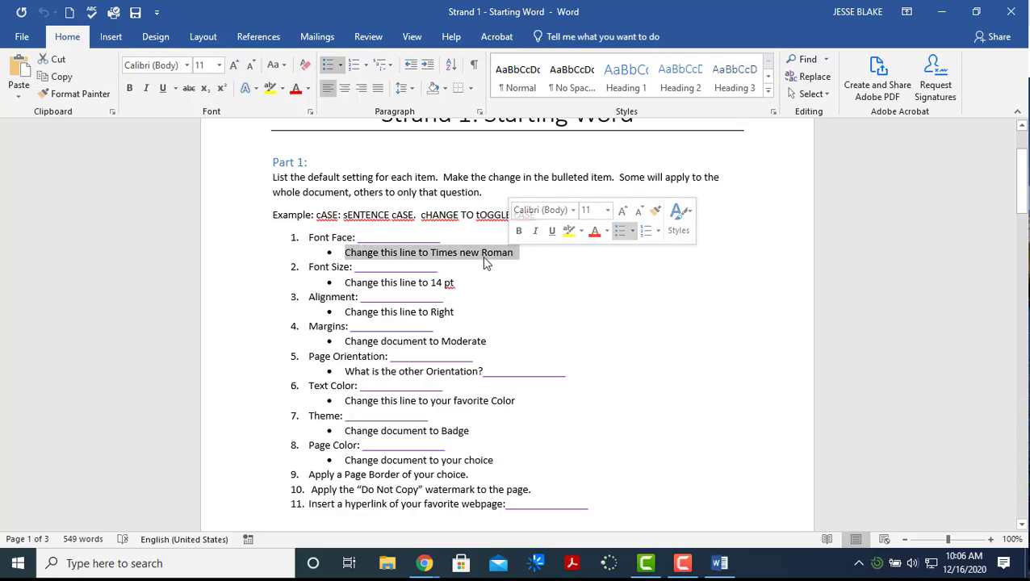
left_click(187, 66)
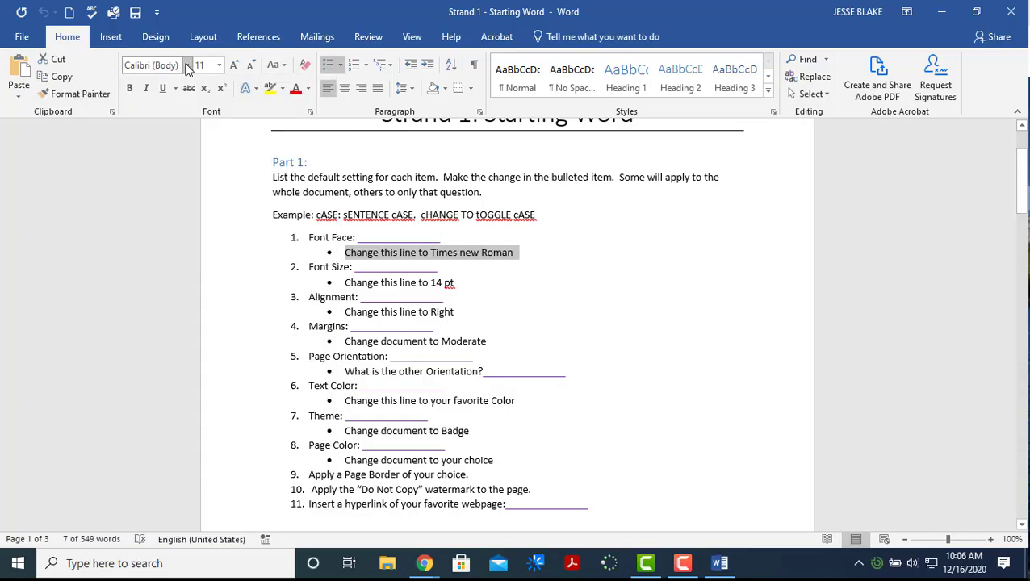
left_click(186, 66)
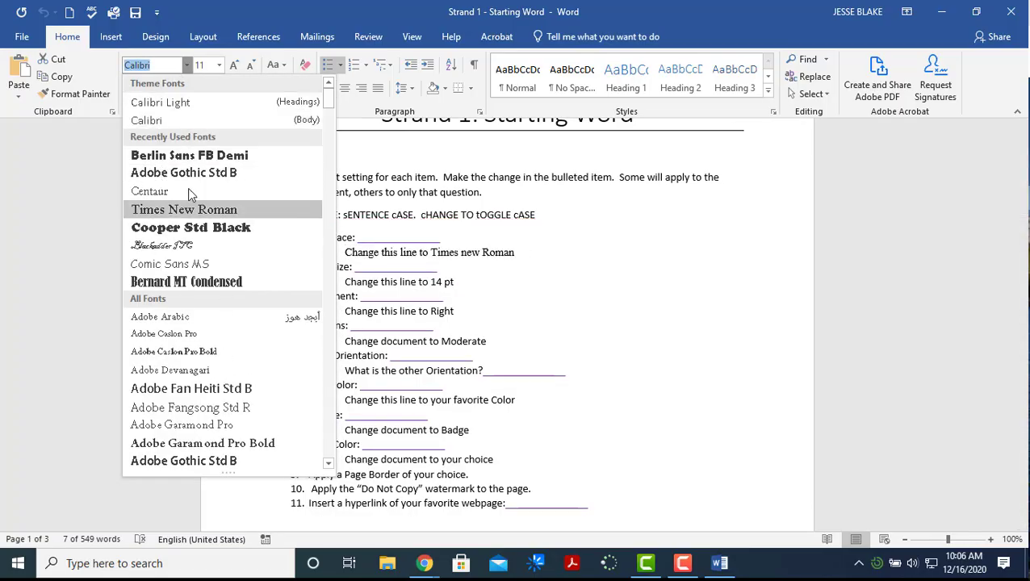
scroll(223, 335, "down", 4)
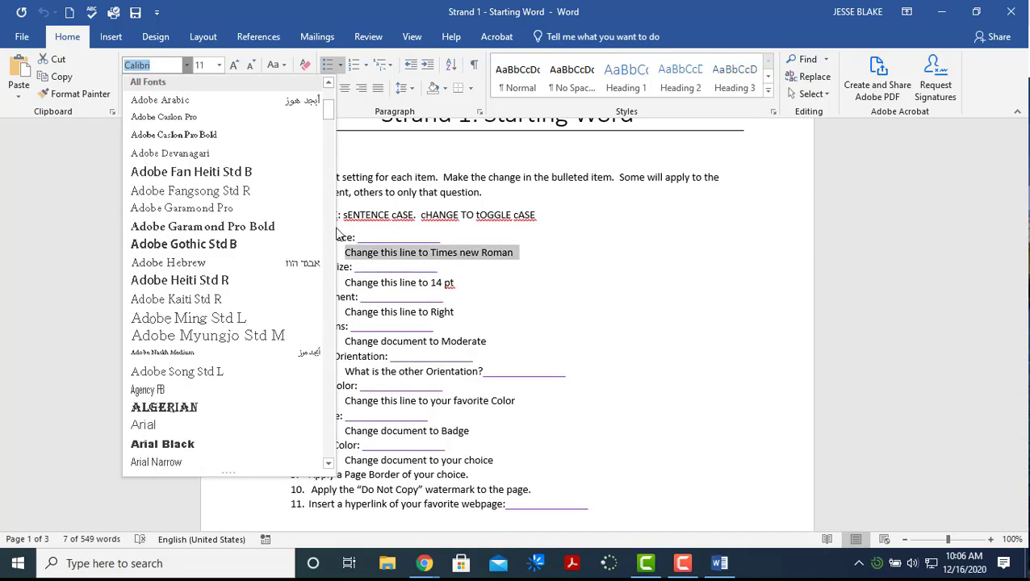
left_click_drag(325, 113, 329, 440)
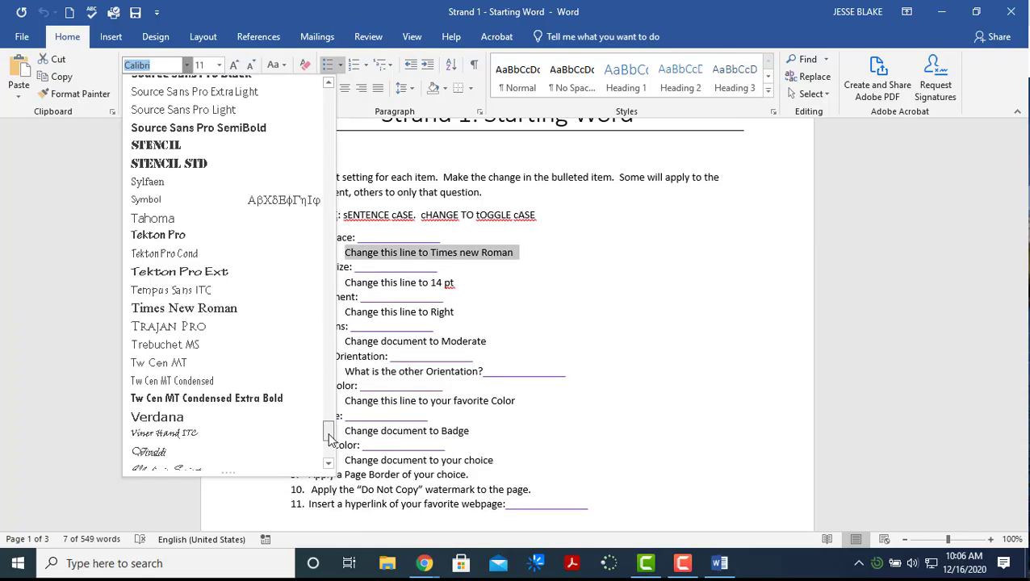
left_click(224, 309)
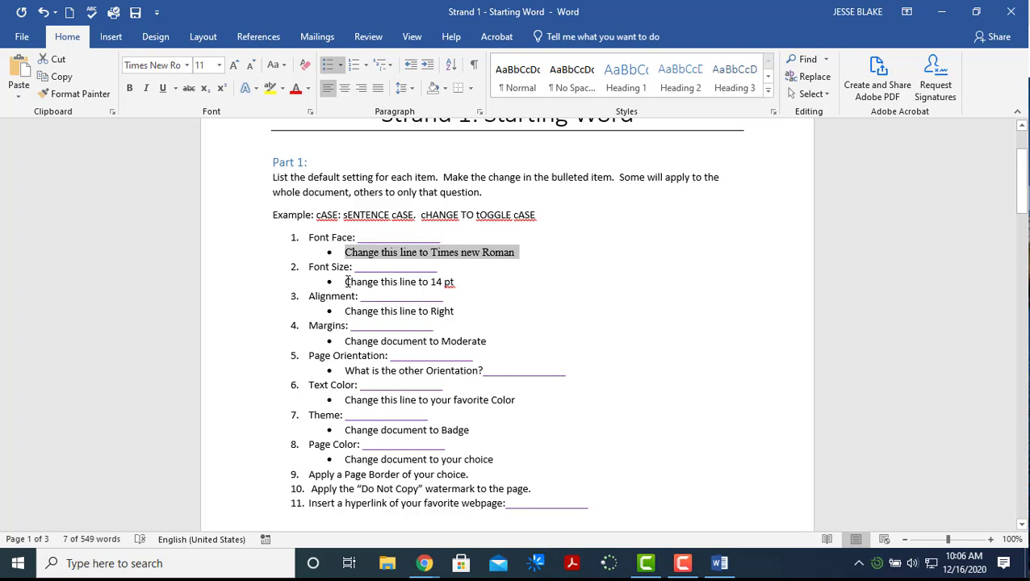
Make the second bullet line 14 pt
left_click_drag(345, 281, 456, 283)
left_click(219, 66)
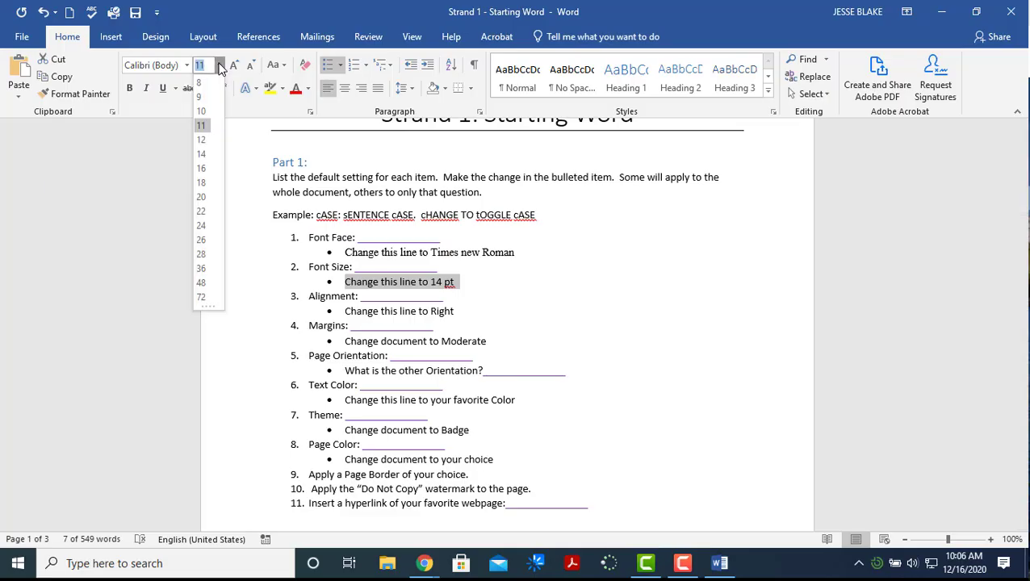
left_click(201, 154)
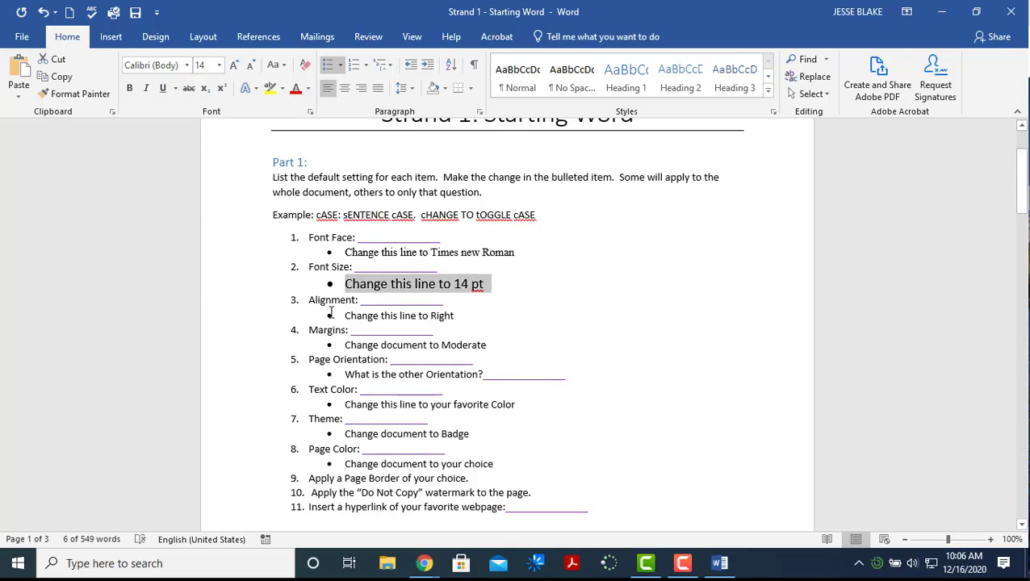
left_click_drag(352, 314, 456, 316)
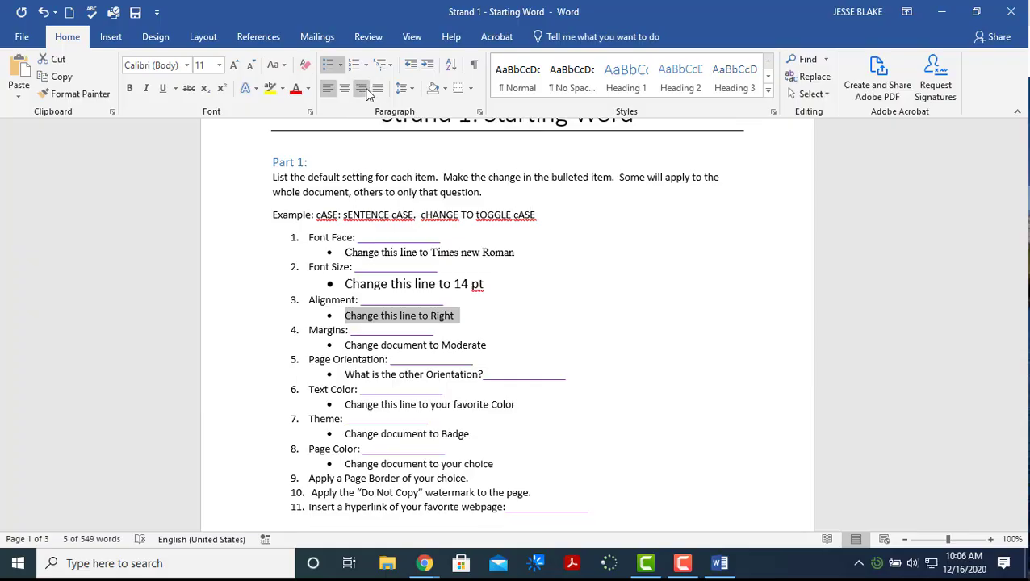
Right-align the 'Right' line and apply the Moderate margins preset to the document
left_click(361, 88)
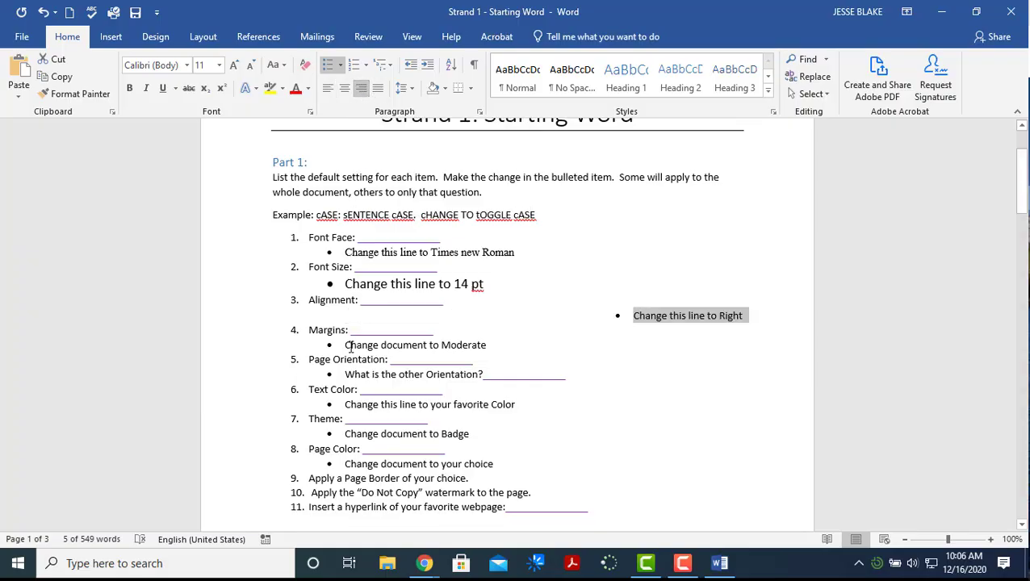
left_click_drag(345, 342, 479, 348)
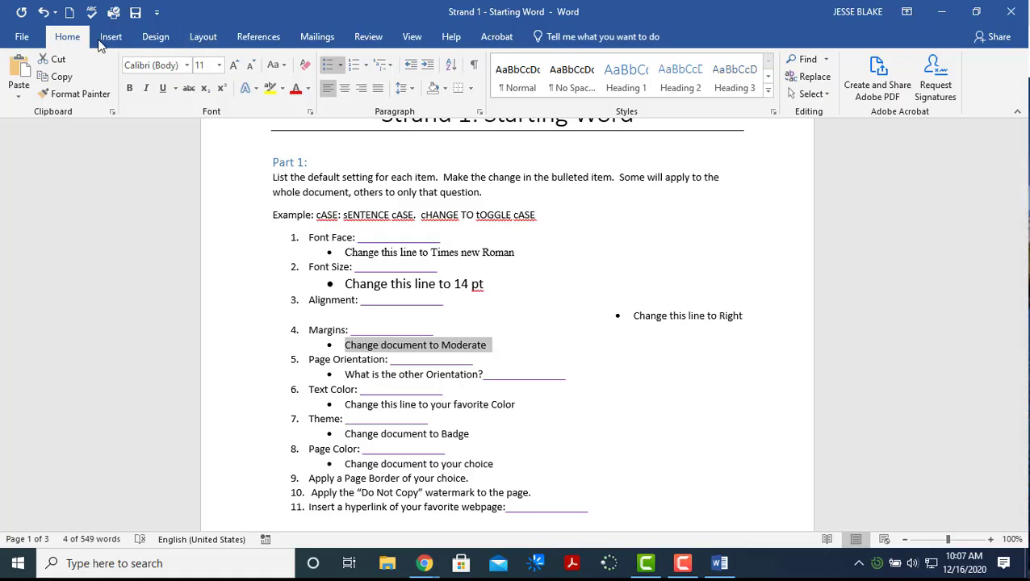
left_click(211, 39)
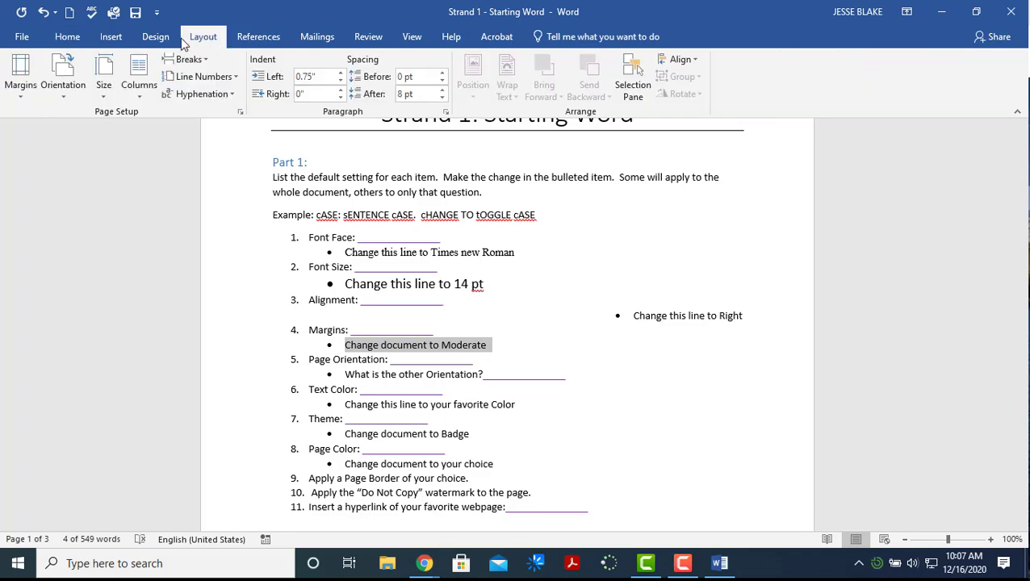
left_click(22, 101)
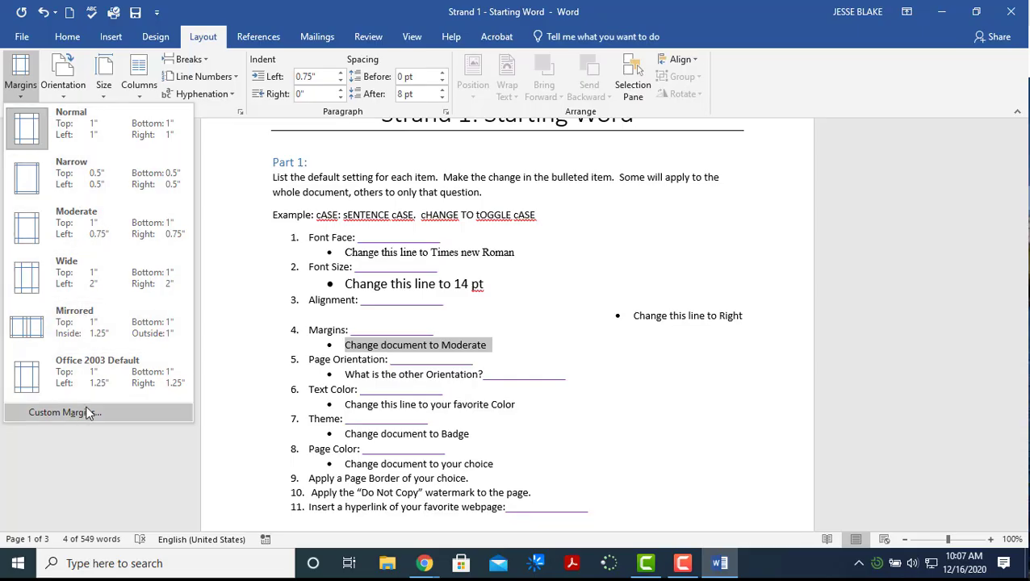
left_click(102, 232)
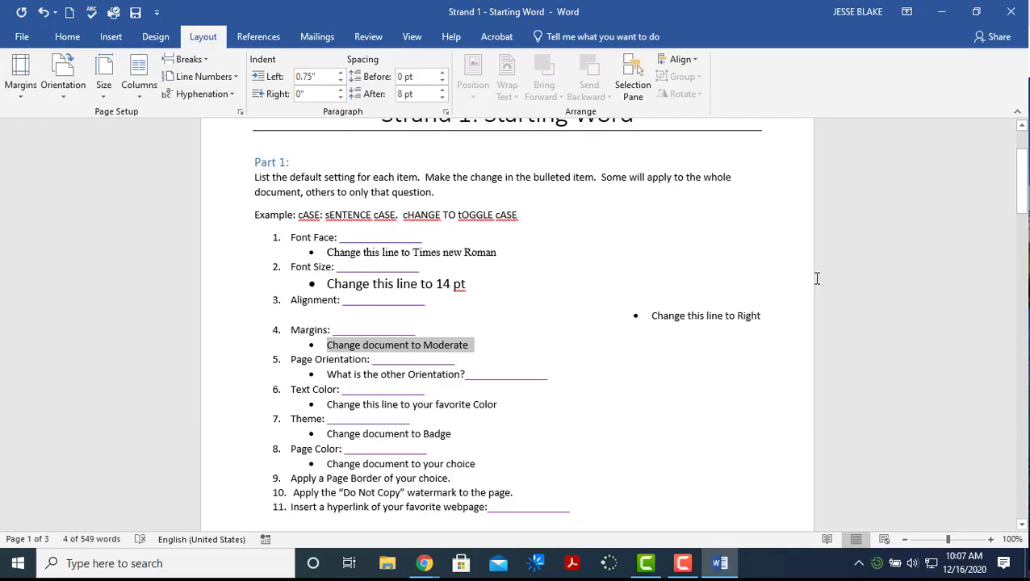
Check the Orientation options, then zoom out to several pages and back to 100%
left_click(67, 100)
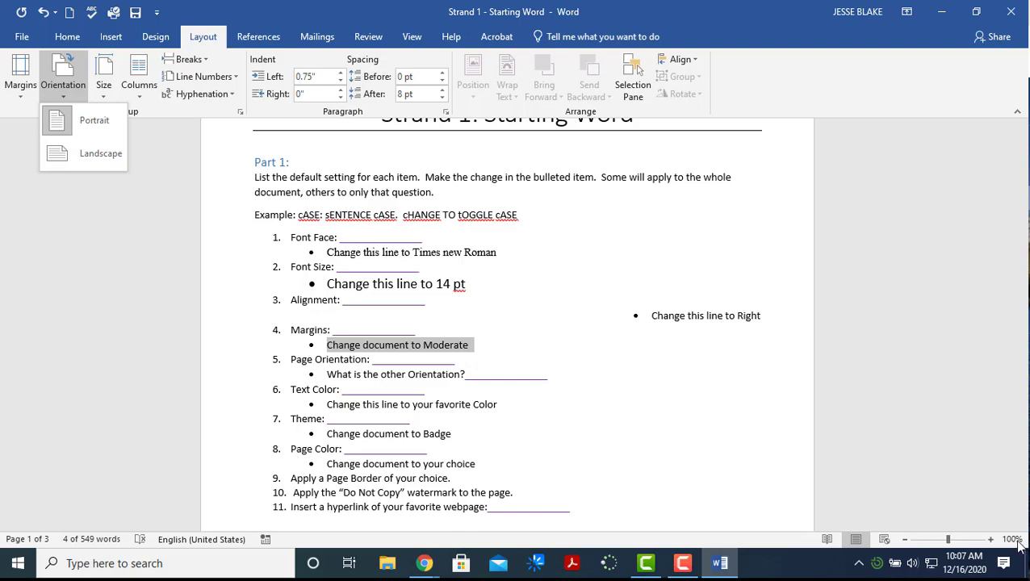
left_click(905, 540)
left_click(905, 539)
left_click(906, 540)
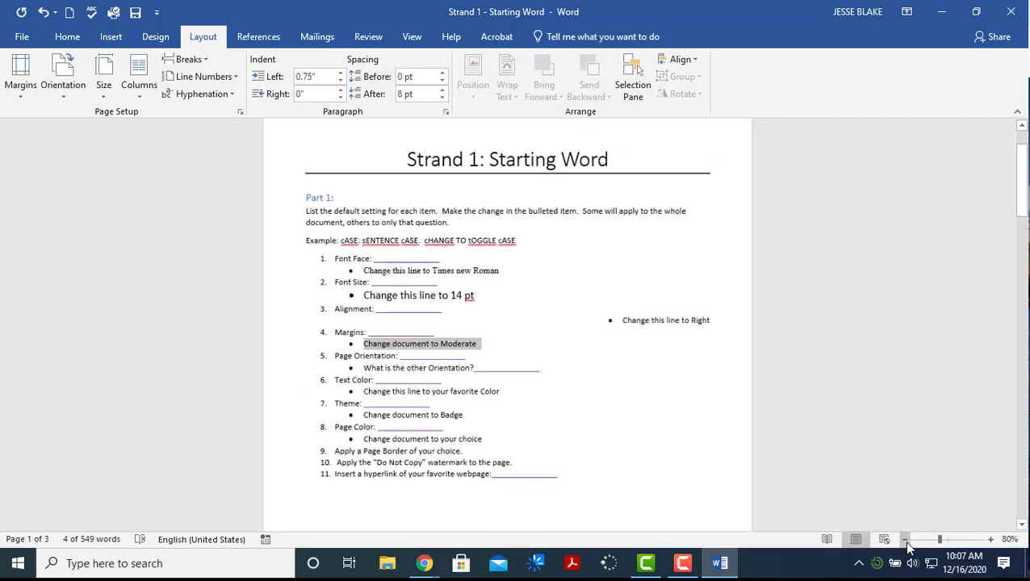
left_click(905, 539)
left_click(905, 539)
left_click(906, 540)
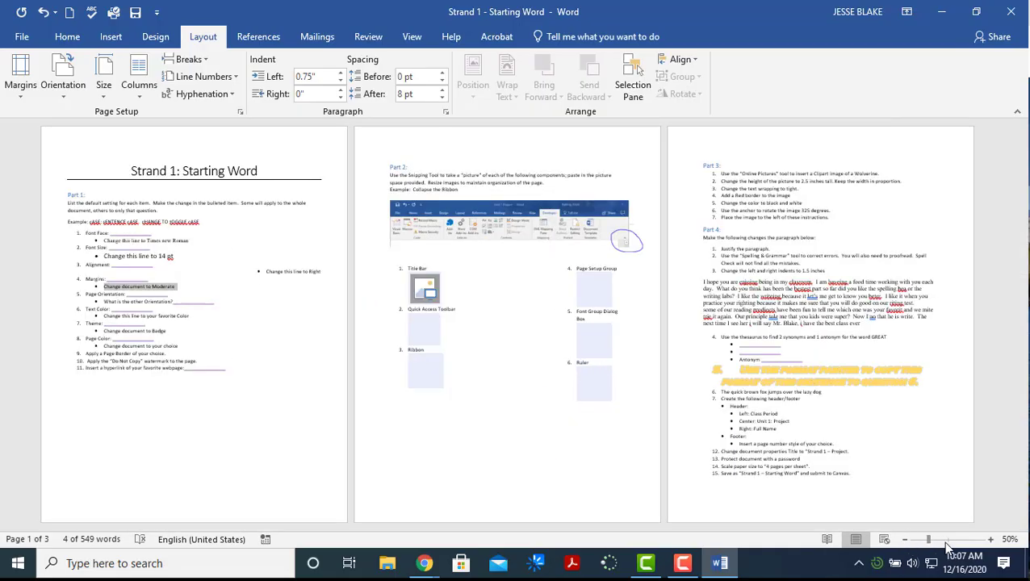
left_click(991, 539)
left_click(991, 539)
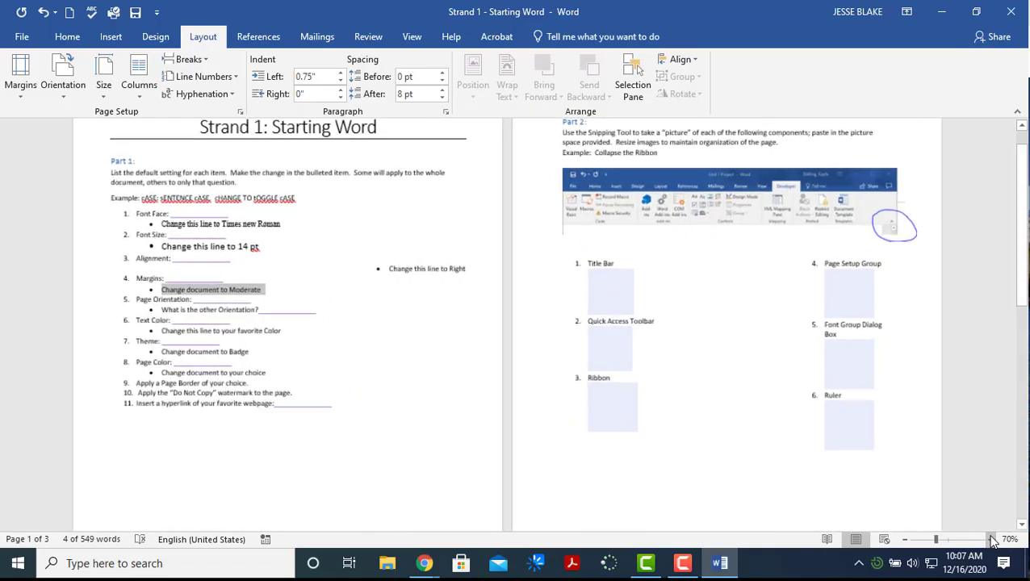
left_click(991, 539)
left_click(992, 540)
left_click(991, 539)
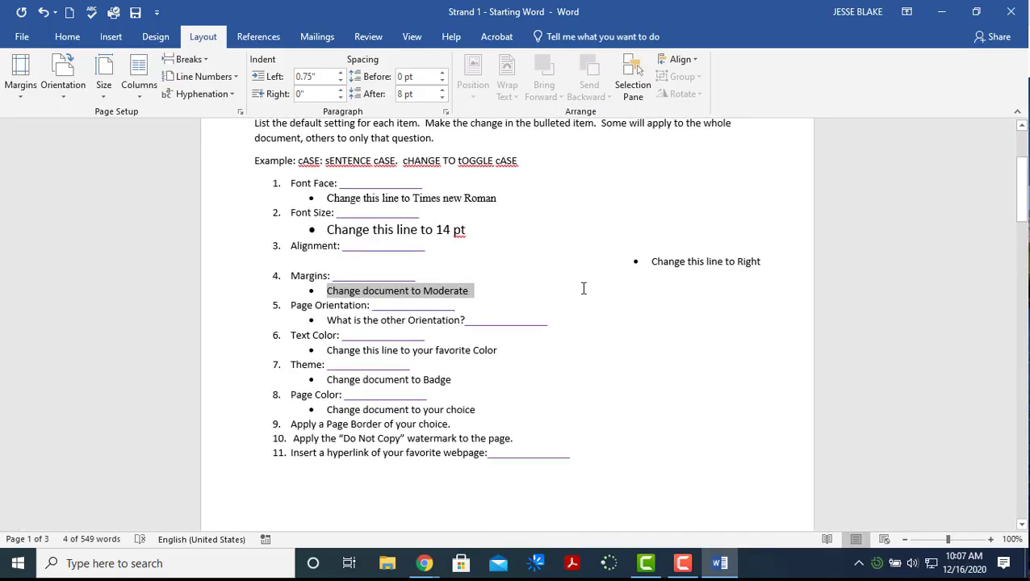
Type 'Portrait' in the blank after 'What is the other Orientation?'
left_click(368, 276)
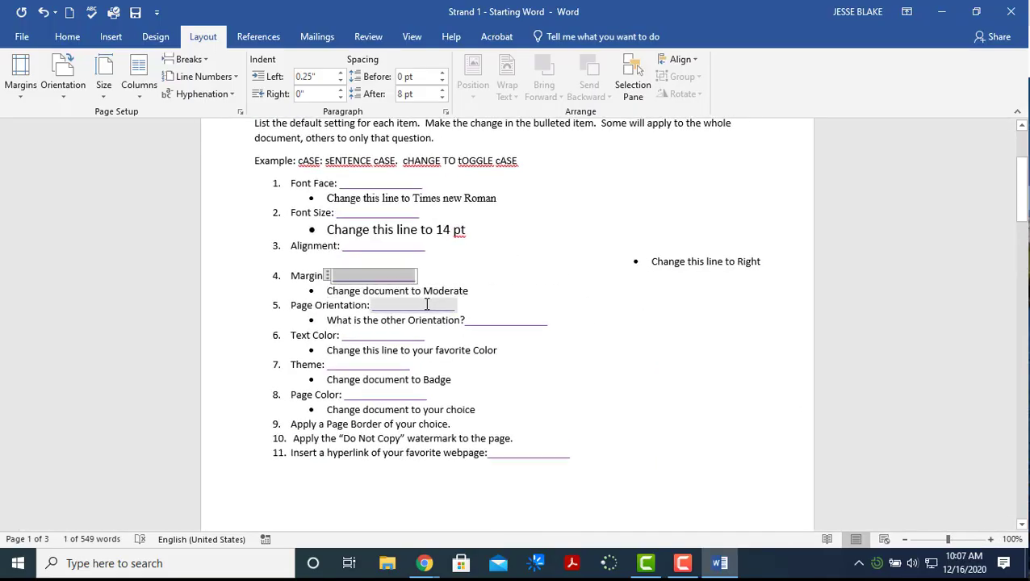
left_click(486, 319)
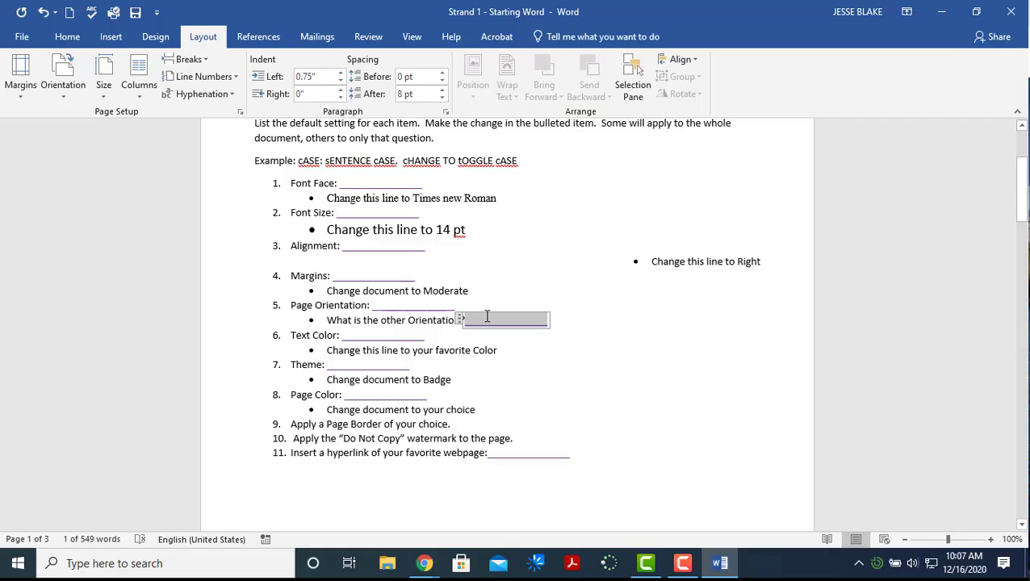
type("Portrait")
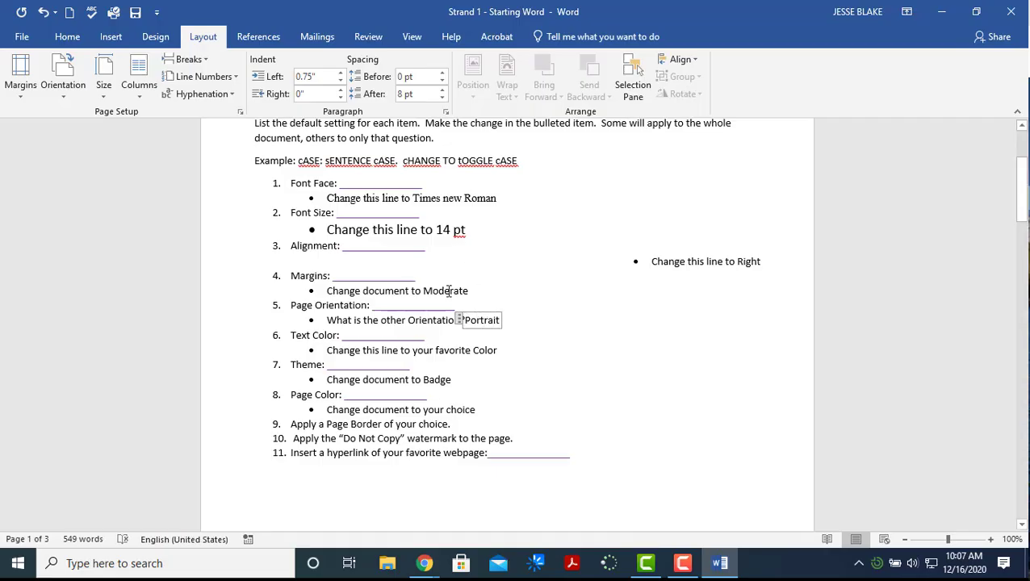
left_click(358, 335)
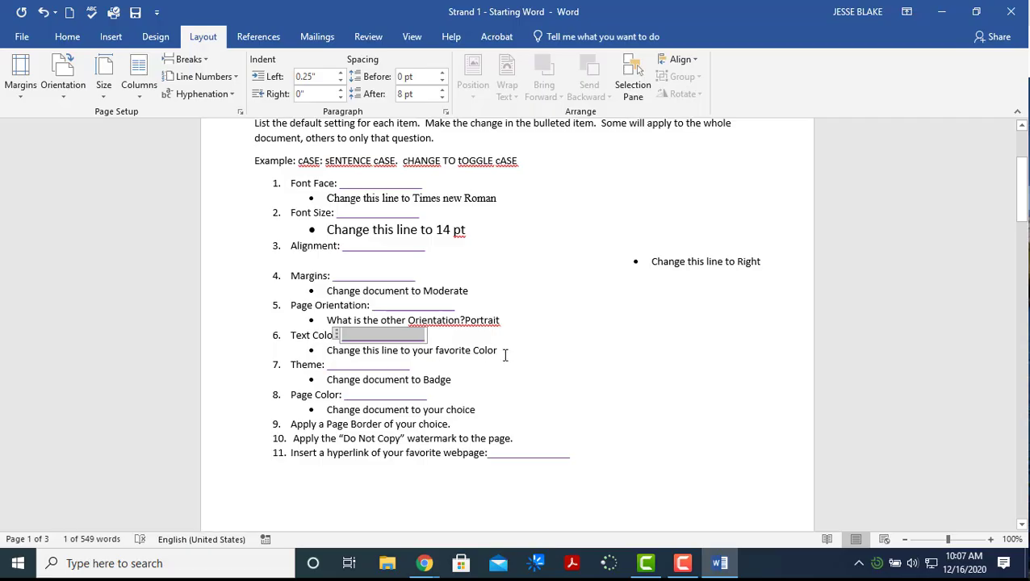
left_click_drag(506, 352, 335, 352)
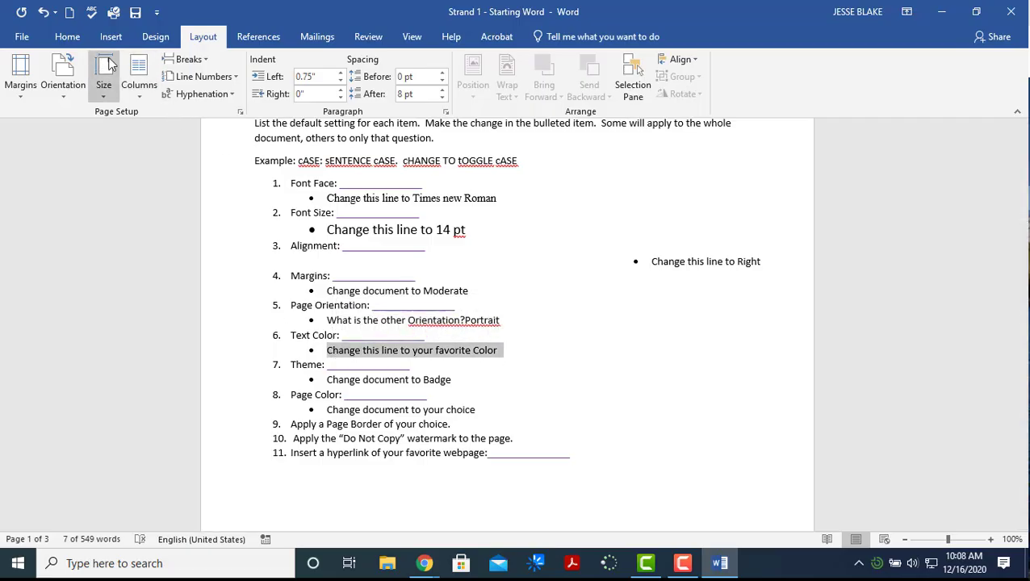
Give the 'Change this line to your favorite Color' line a green font colour
left_click(70, 38)
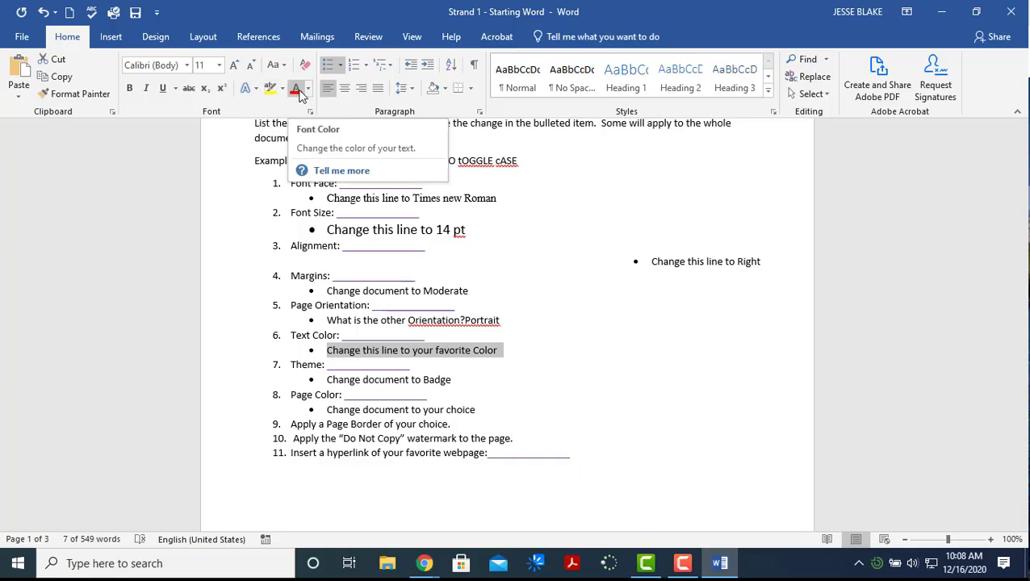
left_click(282, 88)
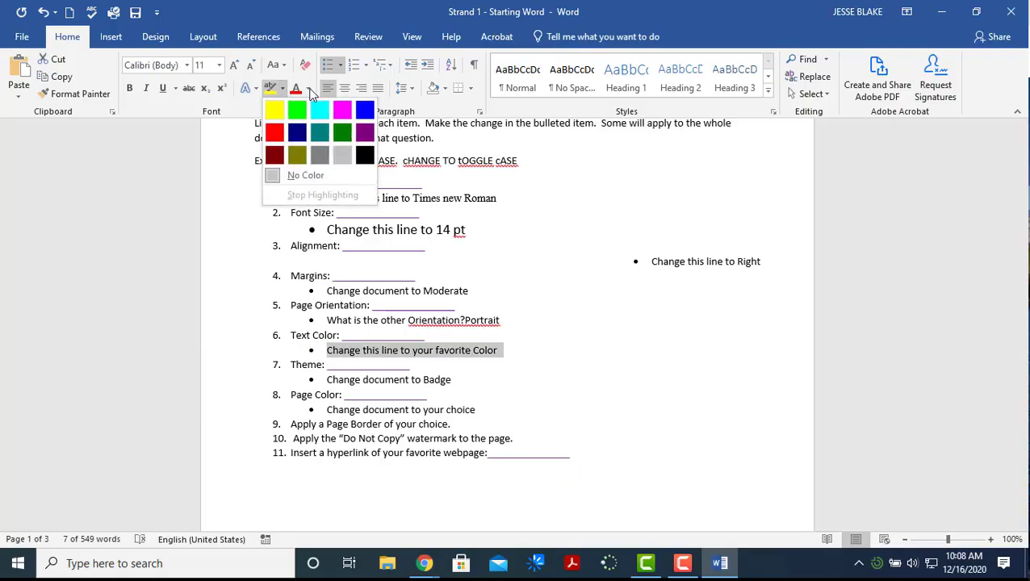
left_click(310, 89)
left_click(309, 89)
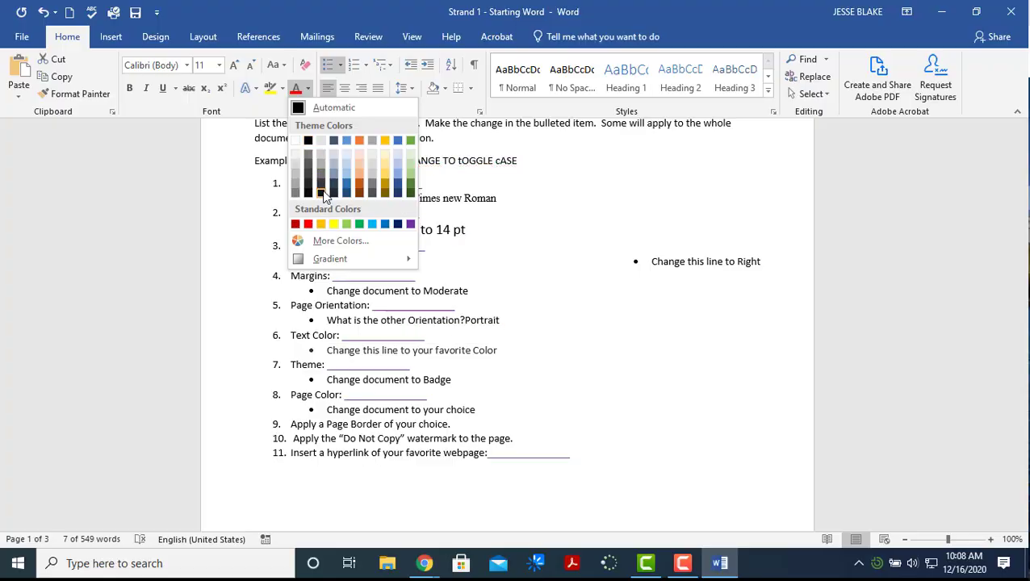
left_click(359, 225)
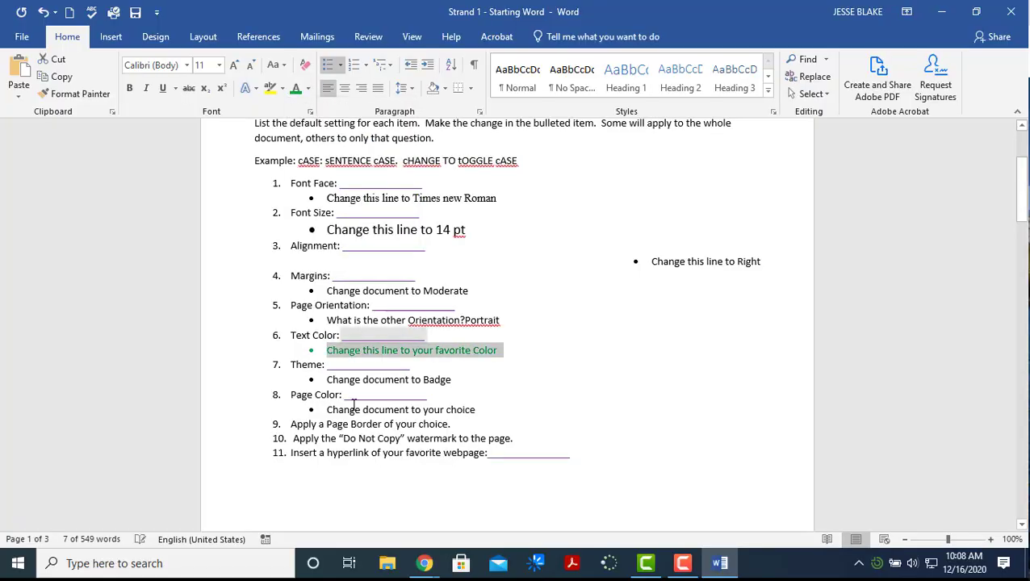
left_click(473, 388)
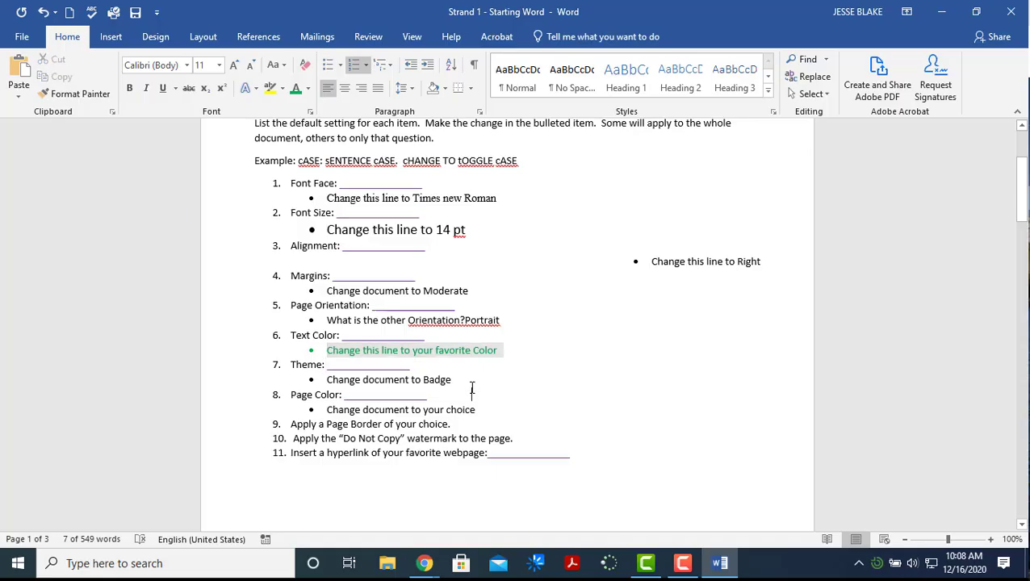
left_click_drag(459, 379, 336, 380)
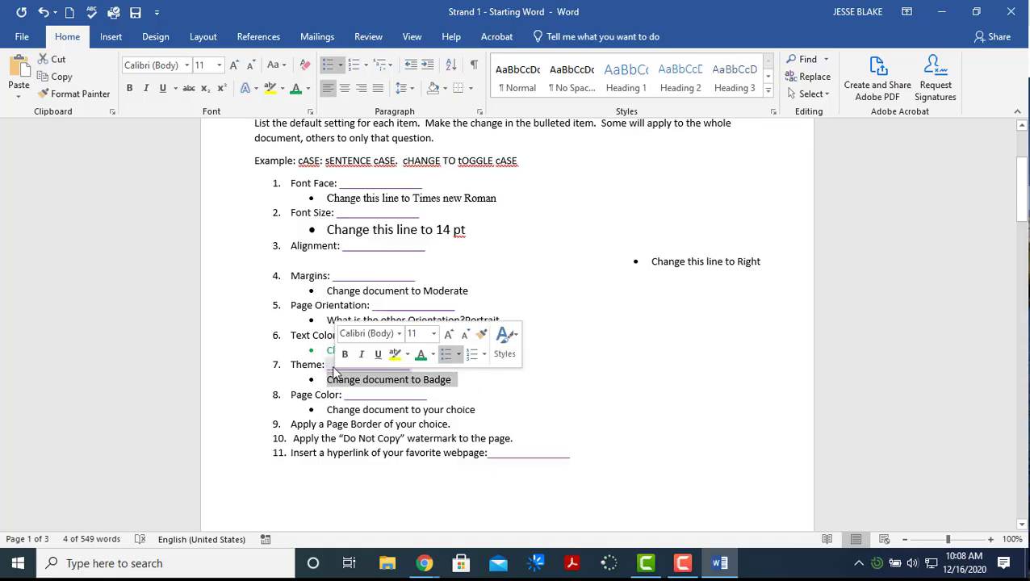
Choose Badge from the Design tab's Themes gallery
left_click(195, 42)
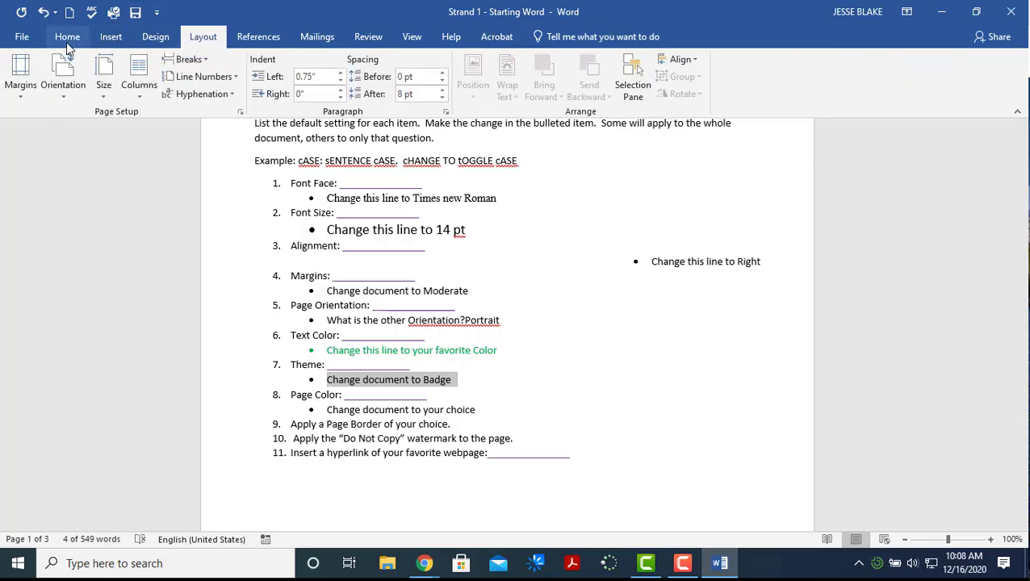
left_click(66, 42)
left_click(194, 45)
left_click(67, 39)
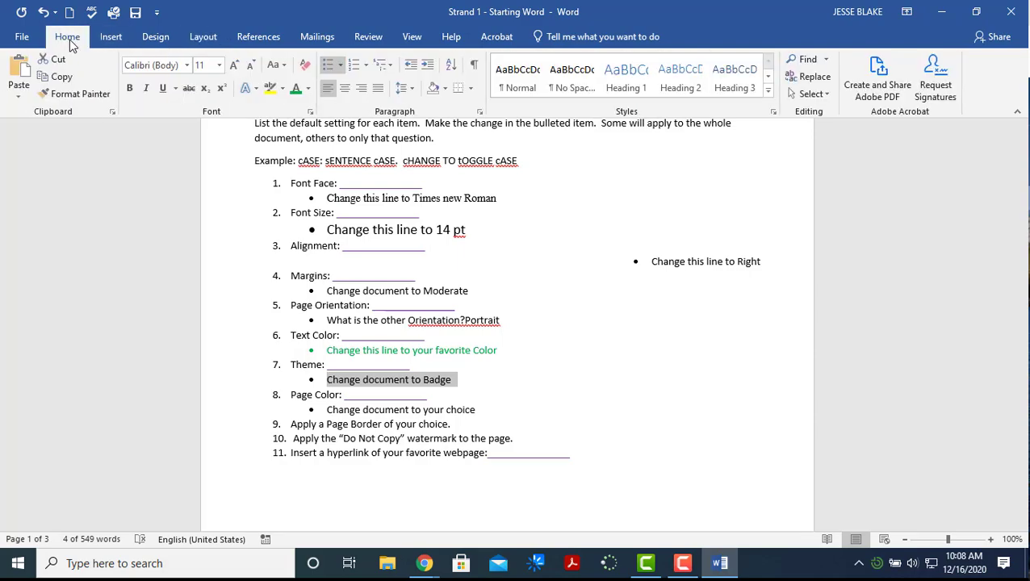
left_click(156, 37)
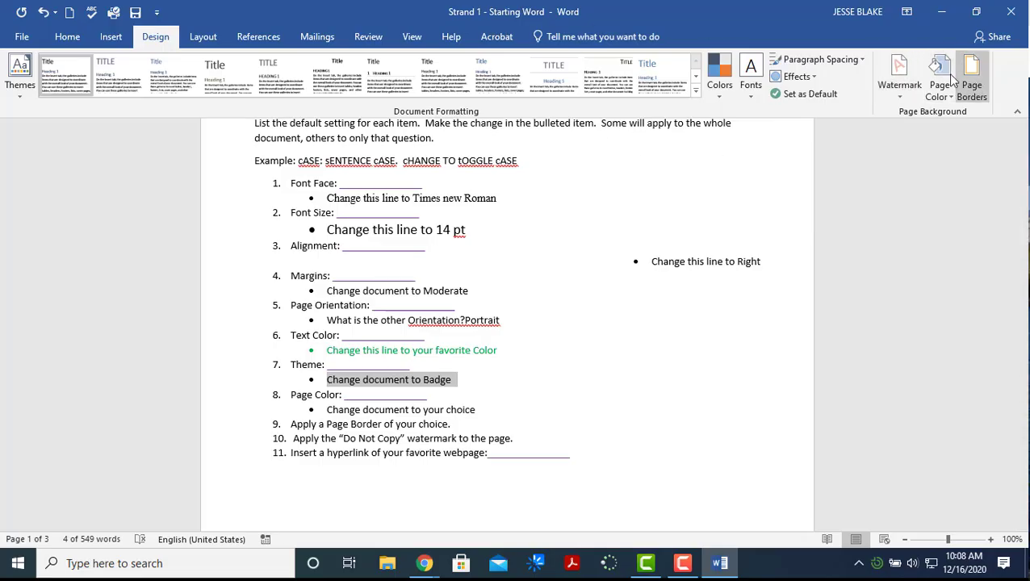
left_click(21, 89)
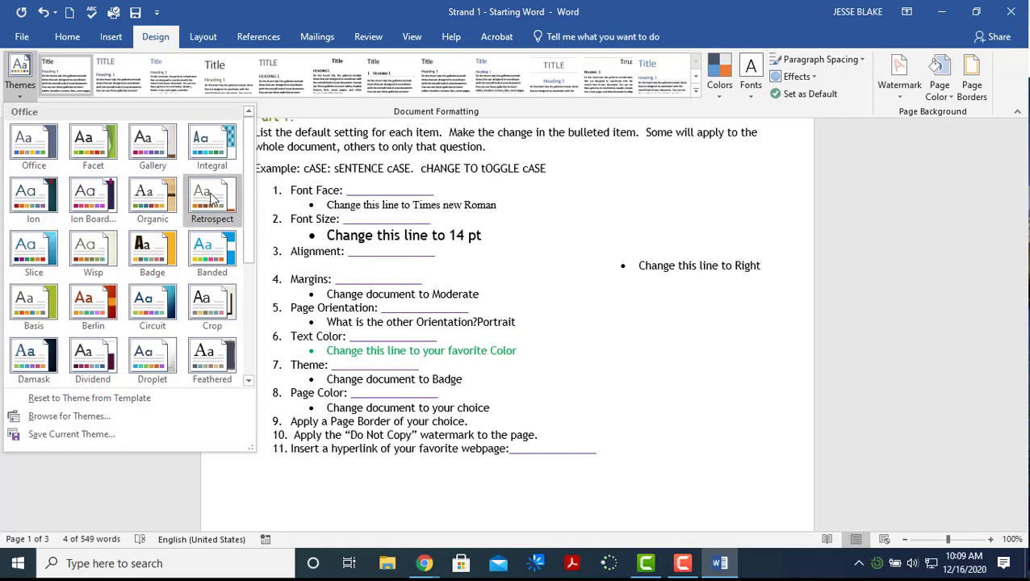
left_click(248, 381)
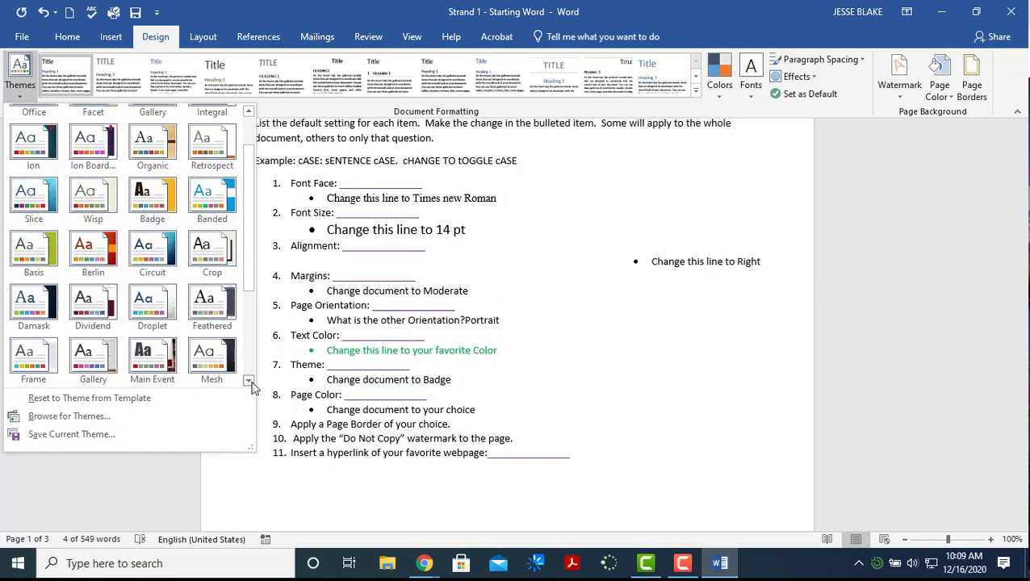
left_click(249, 381)
left_click(250, 382)
left_click(250, 383)
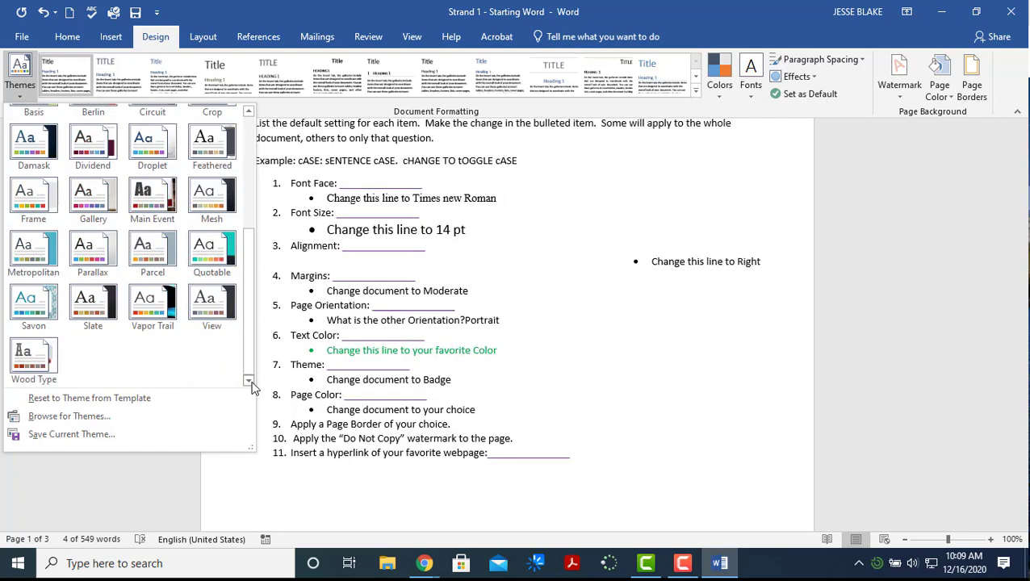
left_click_drag(248, 324, 252, 258)
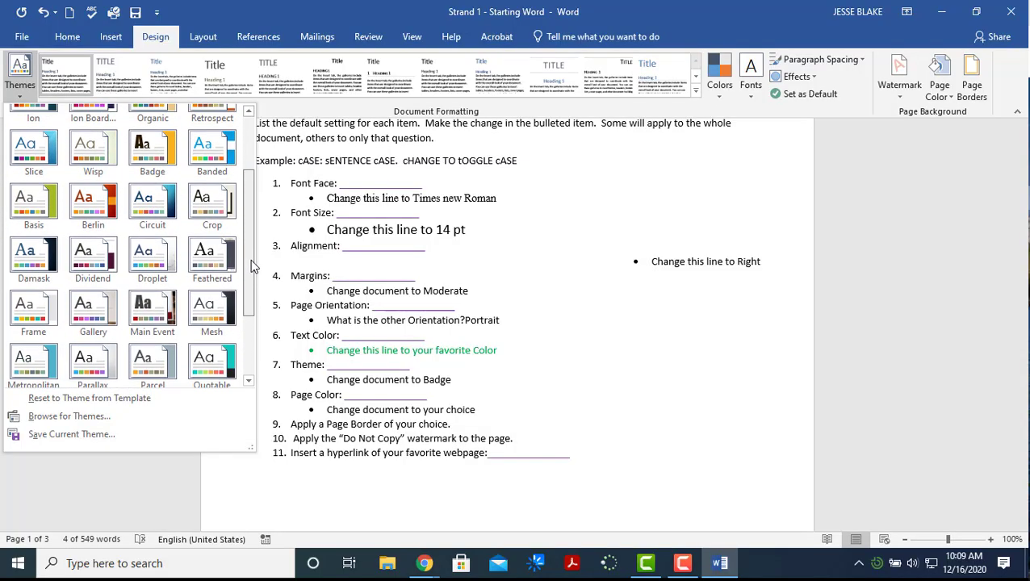
left_click(158, 159)
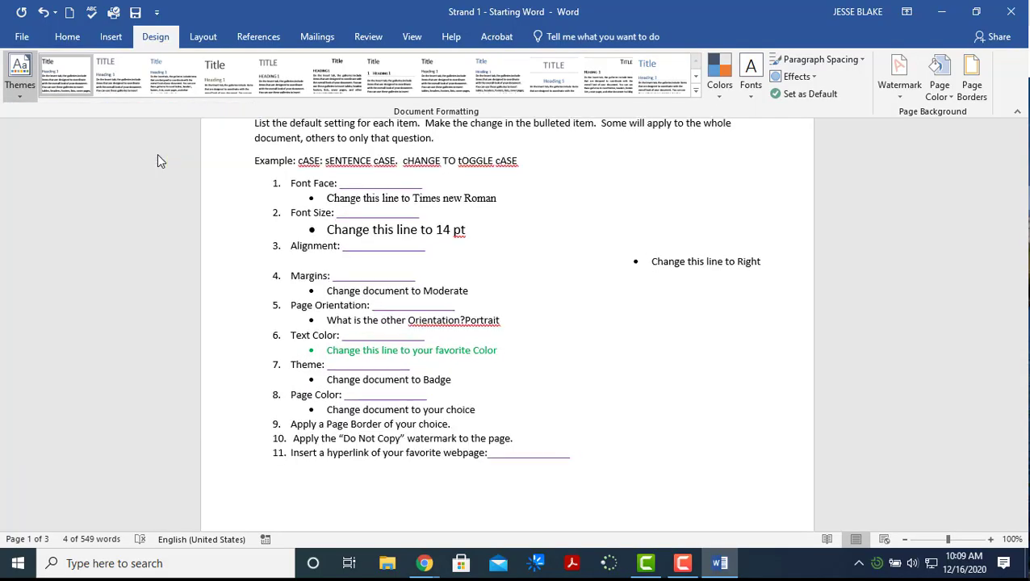
Set the page colour to a light teal Theme Colors swatch
left_click(463, 406)
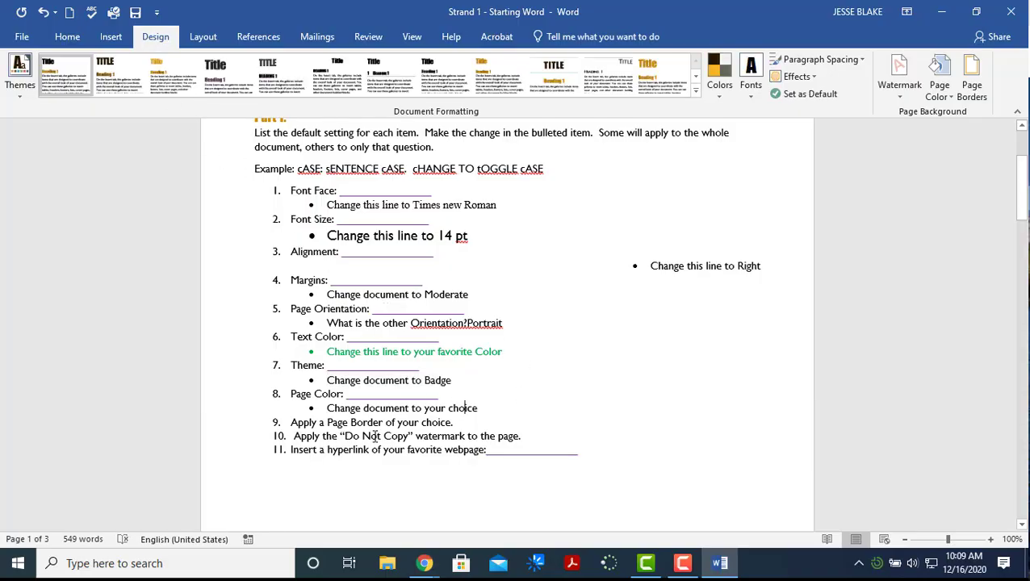
left_click(942, 93)
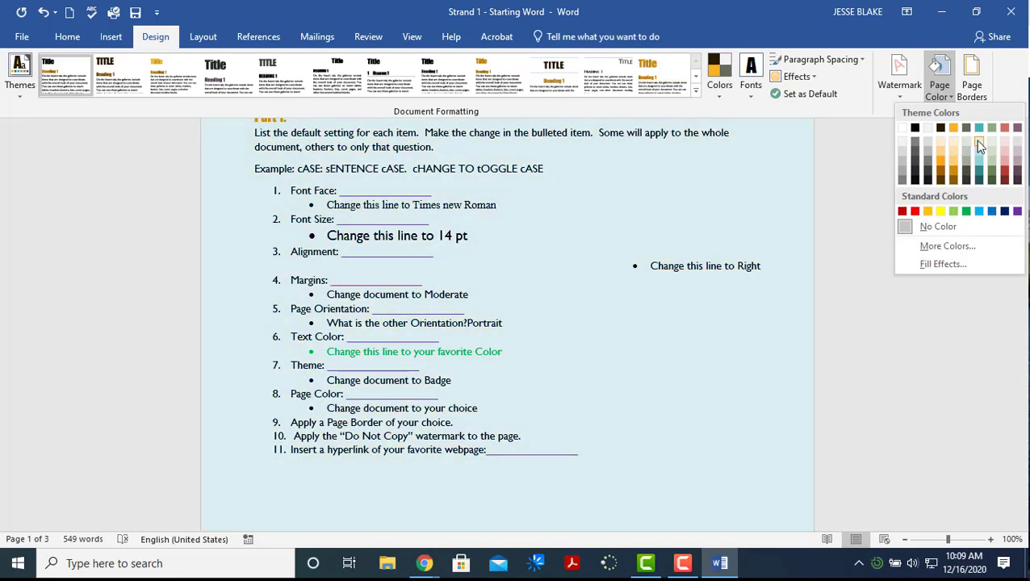
left_click(980, 145)
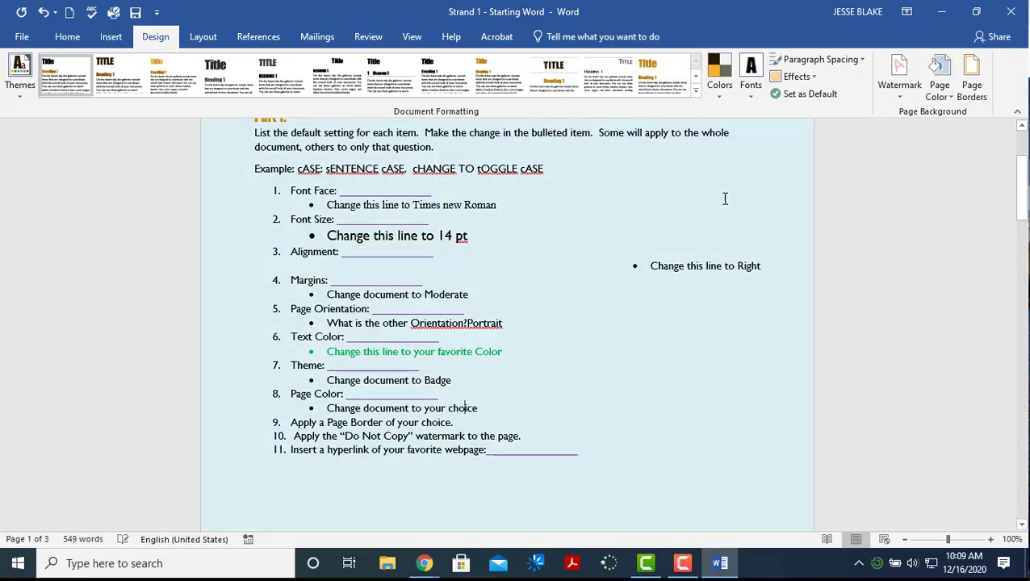
Add a cake art page border after trying box, double-line, dark orange and 1½ pt settings
left_click(974, 90)
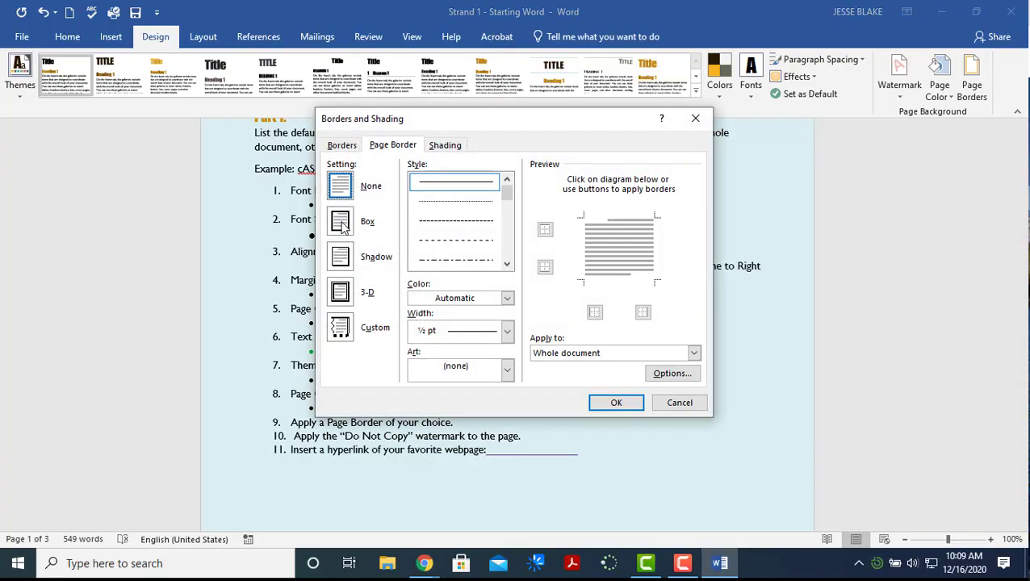
left_click(338, 290)
left_click(338, 255)
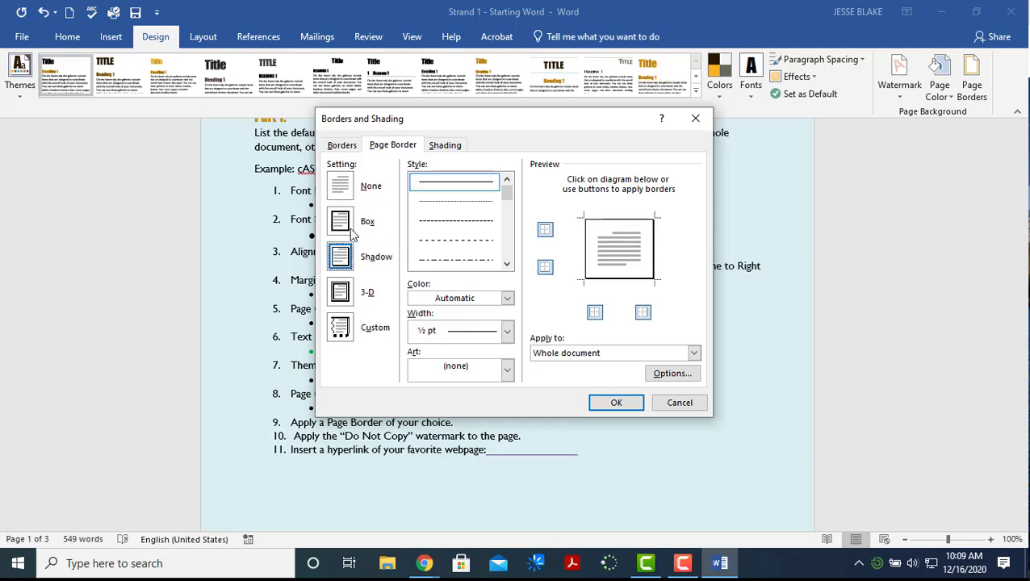
left_click(344, 223)
left_click(507, 264)
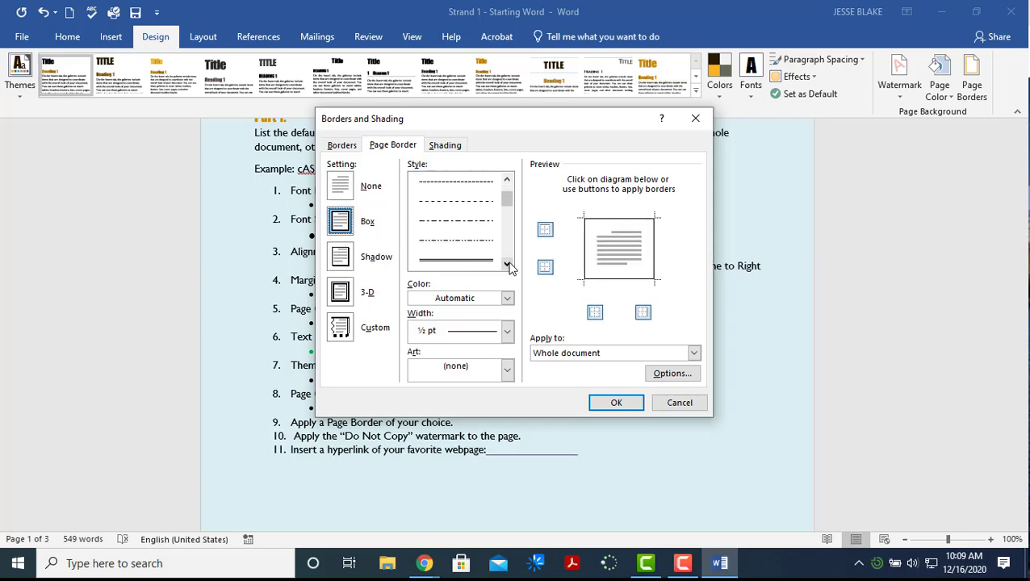
left_click(481, 260)
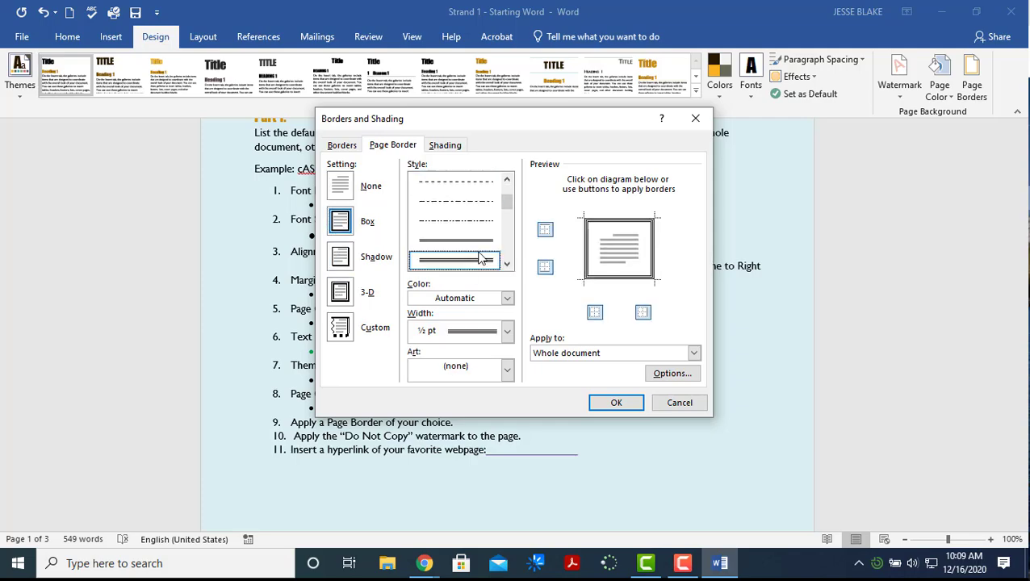
left_click(506, 298)
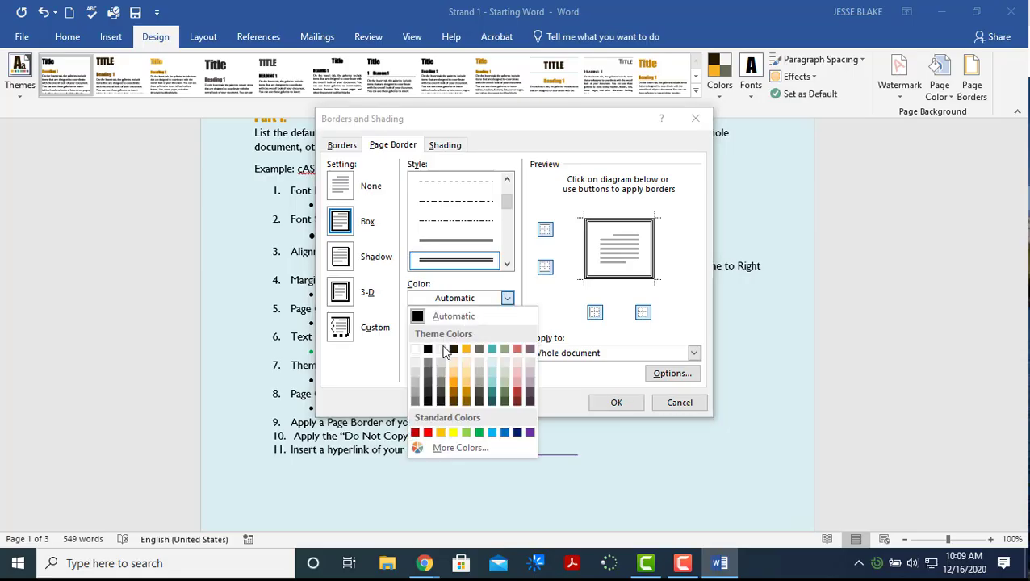
left_click(455, 393)
left_click(507, 330)
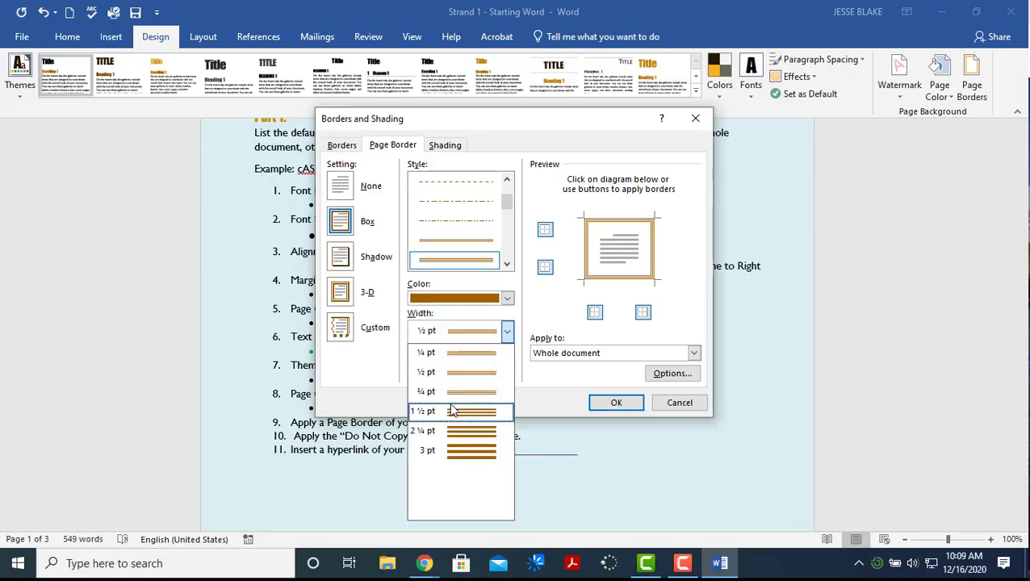
left_click(452, 348)
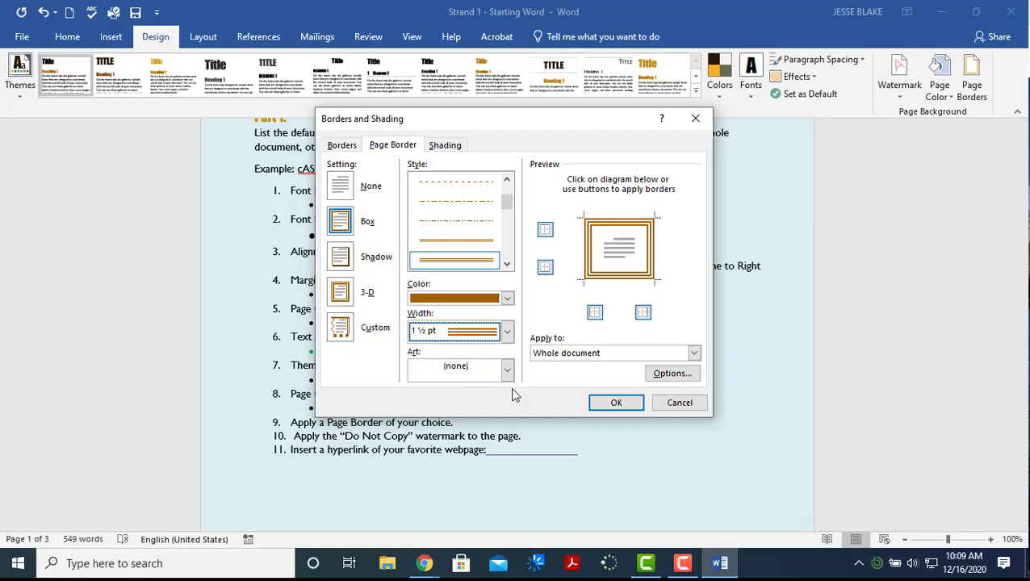
left_click(476, 368)
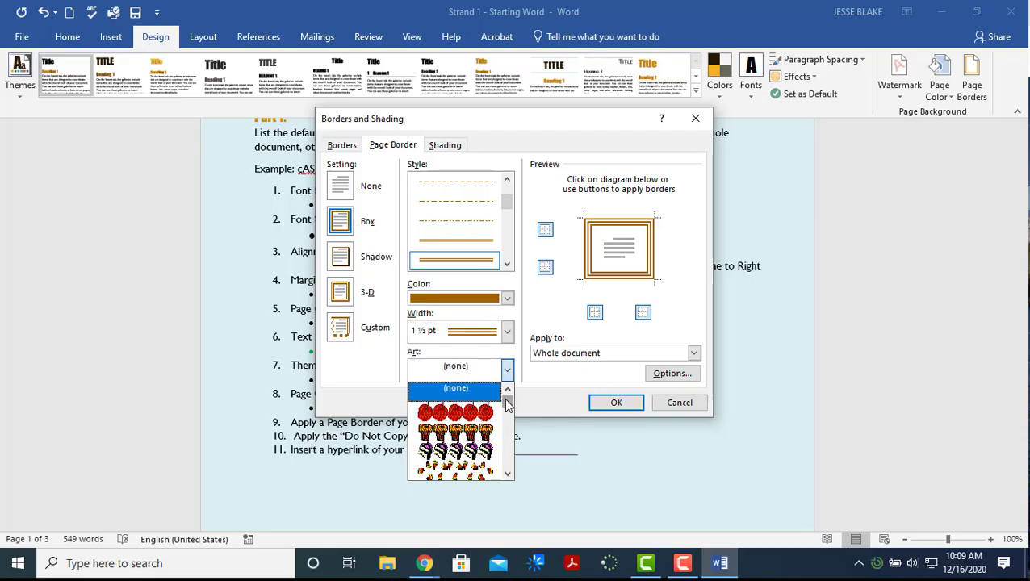
mouse_move(505, 400)
left_mouse_down()
mouse_move(504, 459)
mouse_move(497, 395)
left_mouse_up()
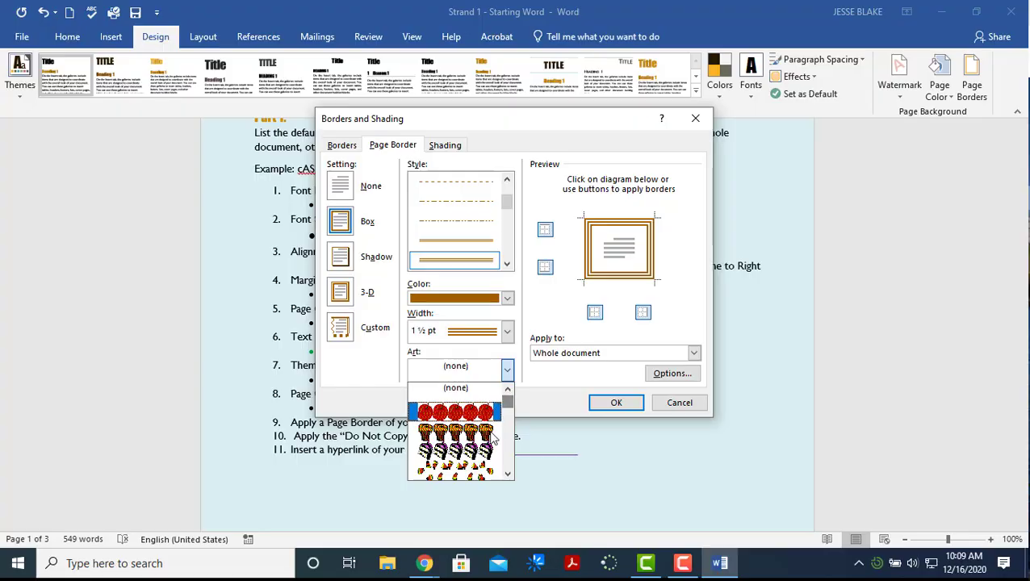
scroll(471, 466, "down", 1)
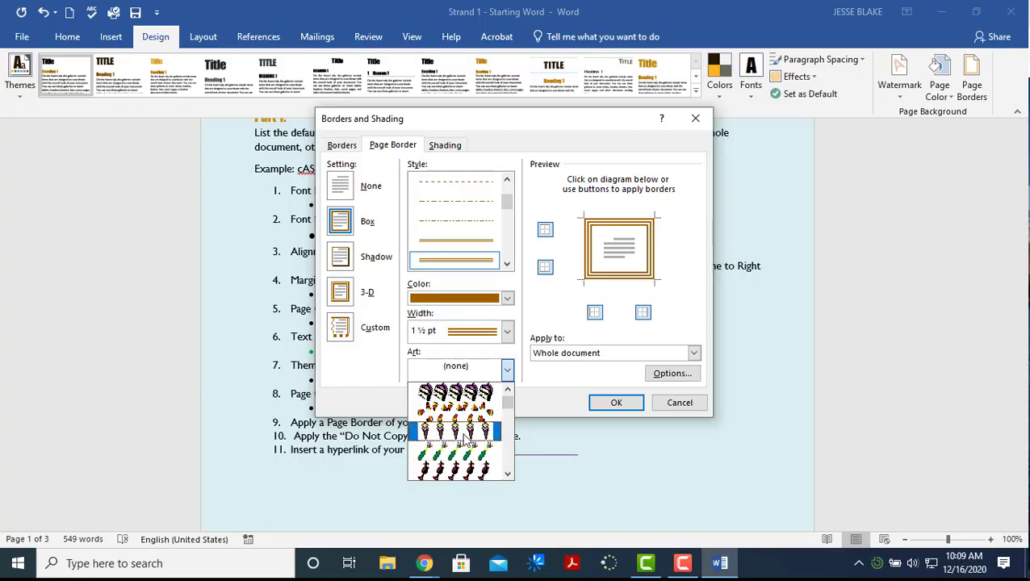
left_click(461, 402)
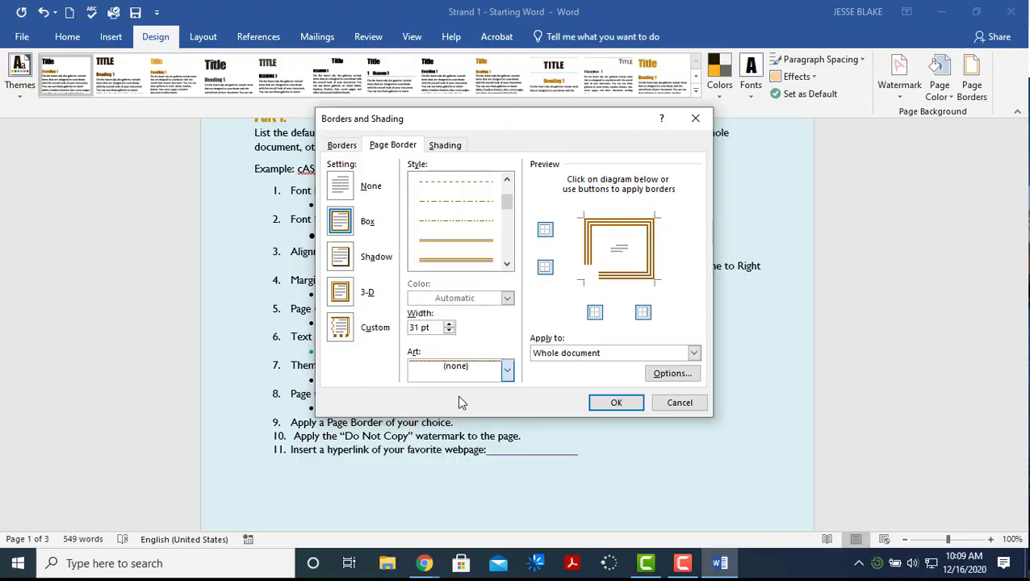
left_click(615, 403)
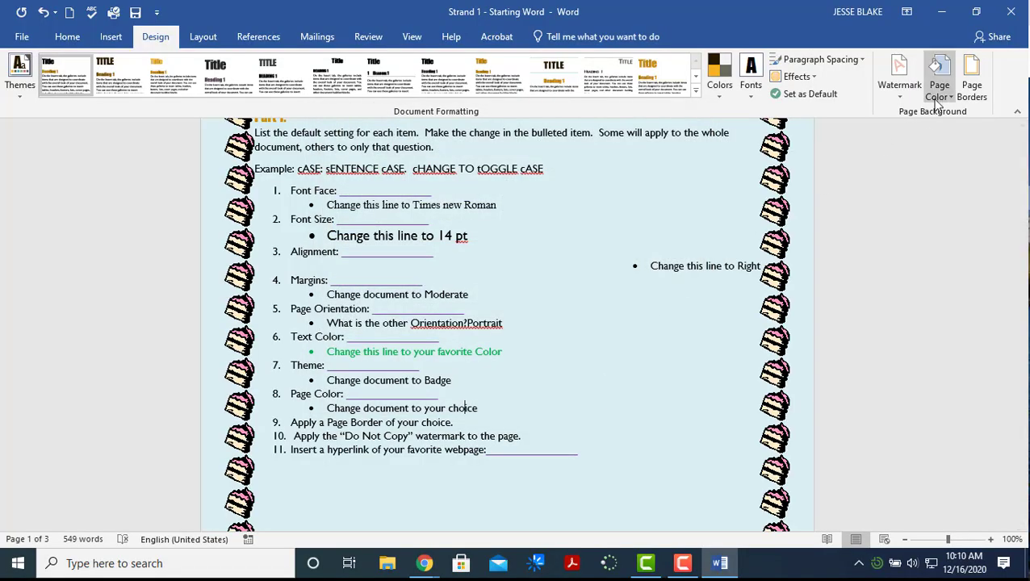
Replace it with the green tree art border narrowed to 14 pt width
left_click(969, 95)
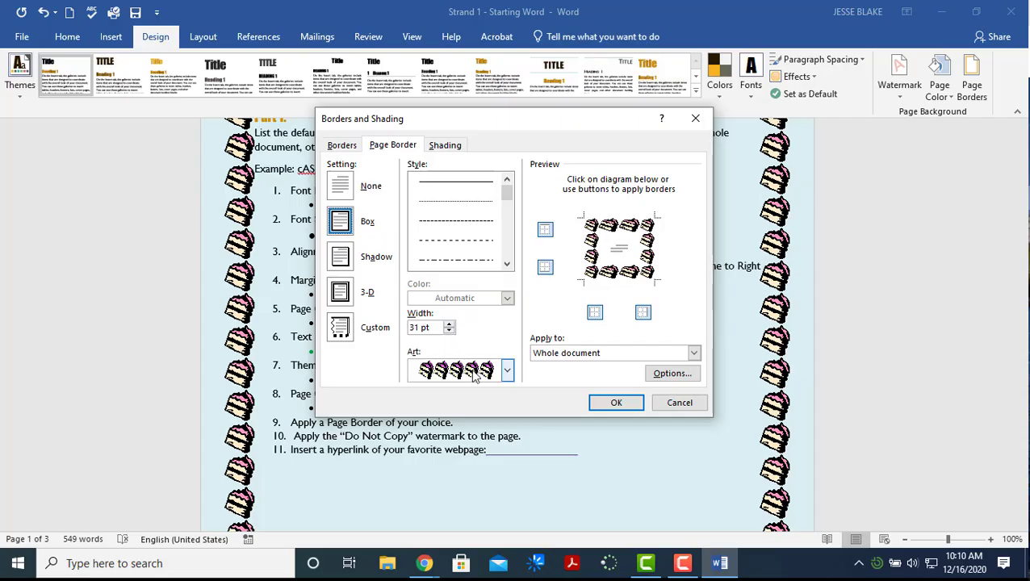
left_click(507, 369)
scroll(498, 430, "down", 5)
scroll(498, 430, "up", 6)
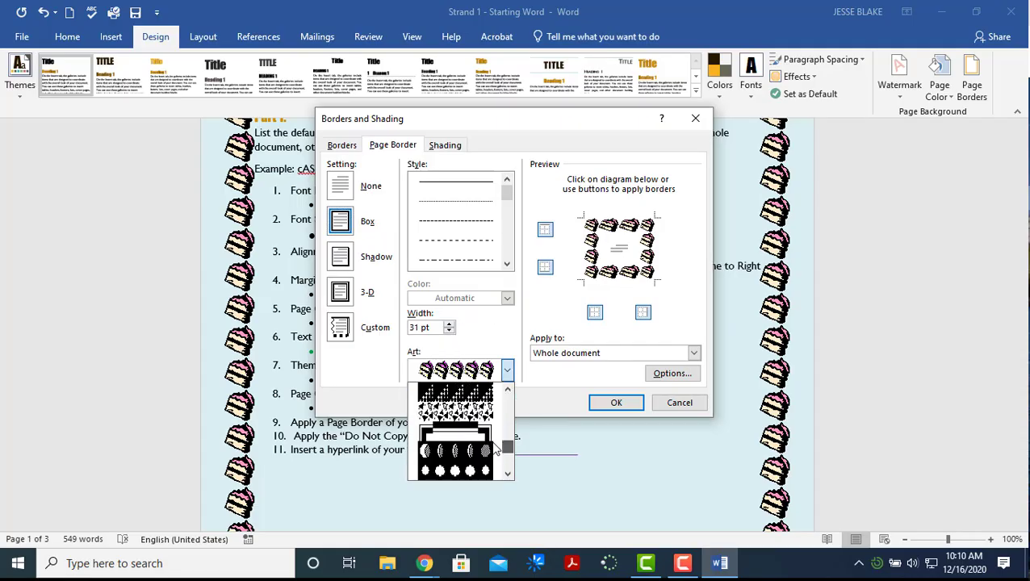
scroll(495, 404, "up", 3)
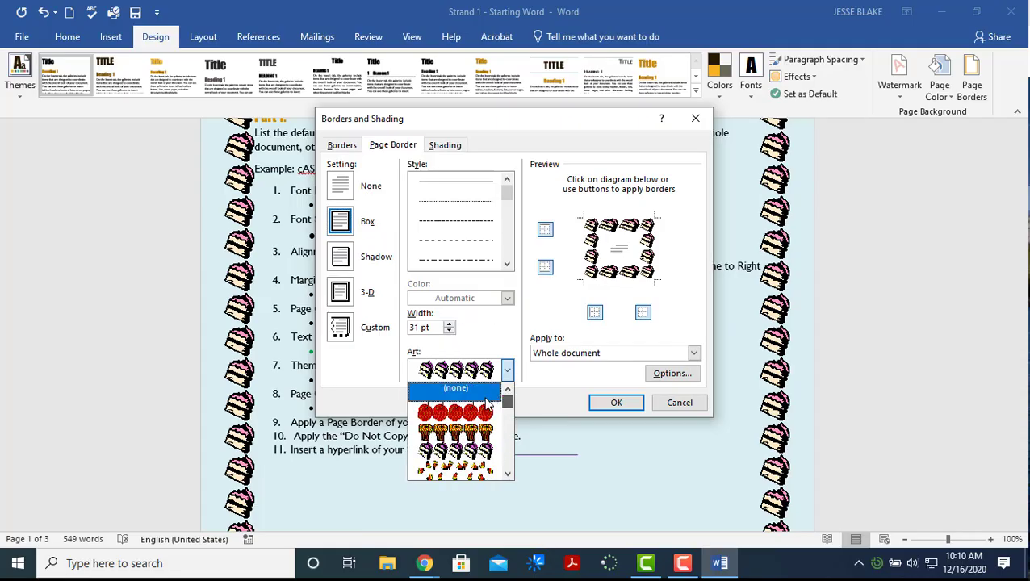
scroll(487, 404, "down", 3)
left_click(457, 449)
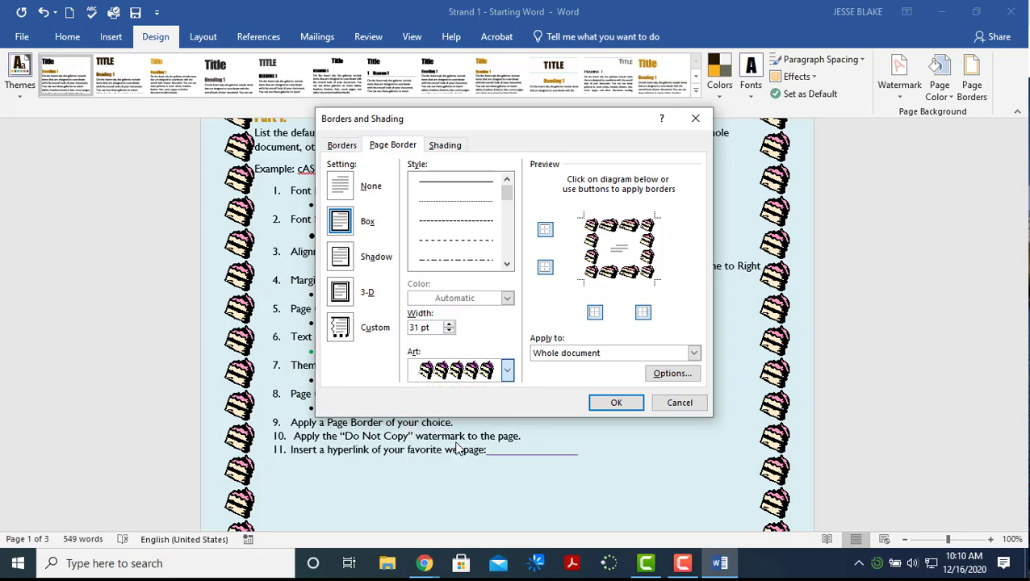
left_click(449, 331)
left_click(448, 332)
left_click(449, 332)
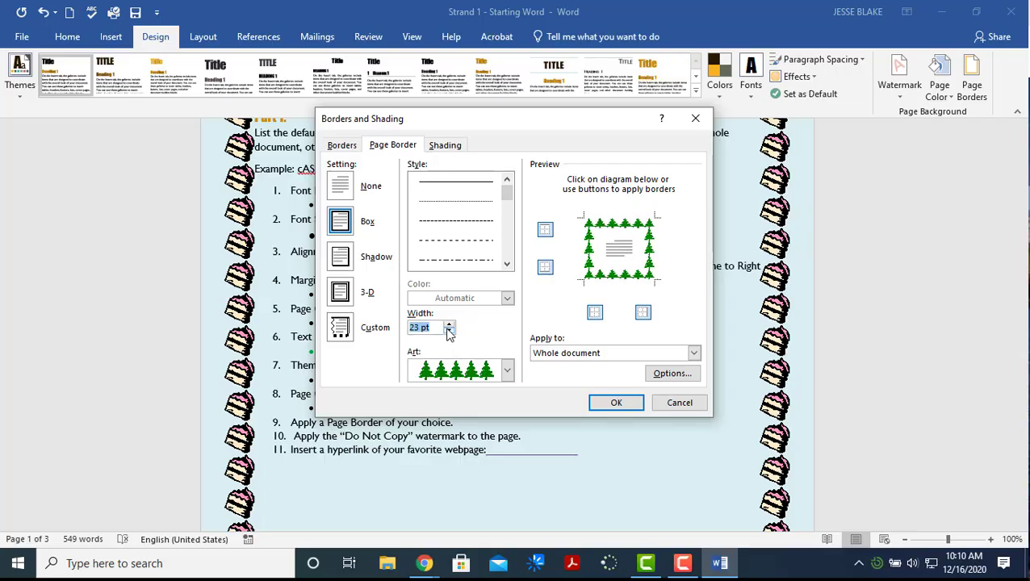
left_click(449, 332)
left_click(449, 332)
left_click(449, 332)
left_click(449, 331)
left_click(449, 331)
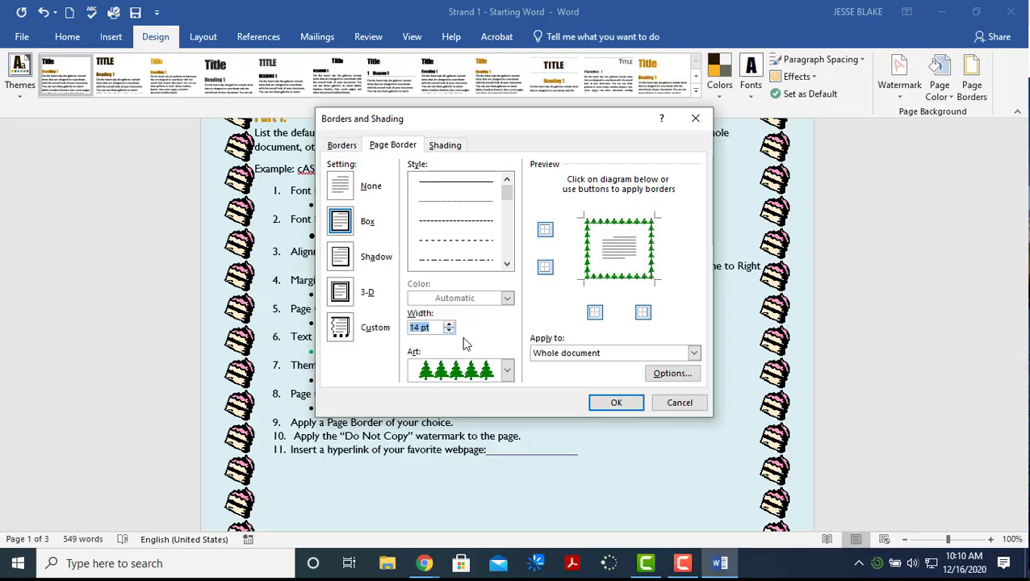
left_click(615, 402)
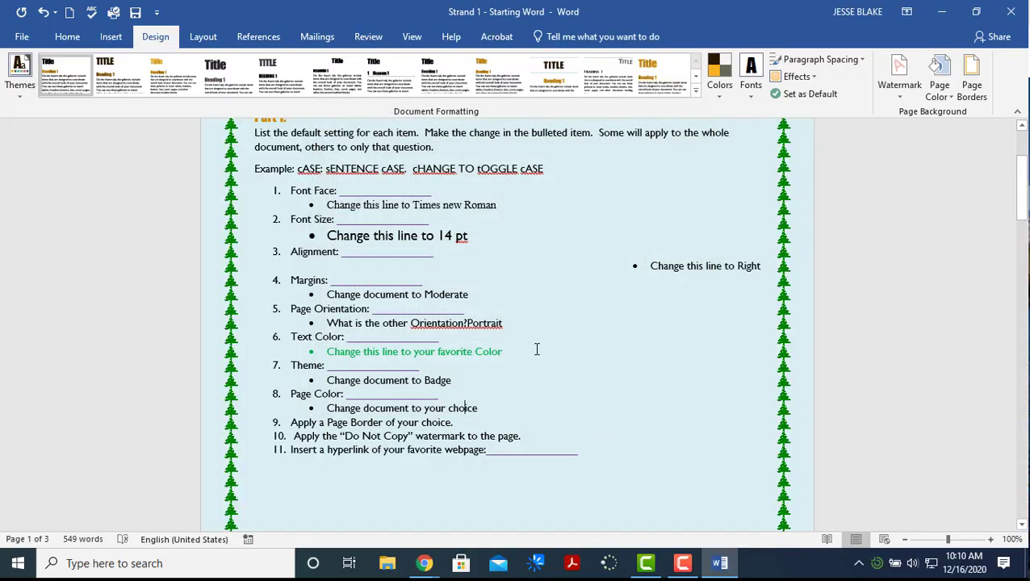
Apply the DO NOT COPY 1 watermark and select the webpage answer blank after item 11
scroll(503, 381, "down", 1)
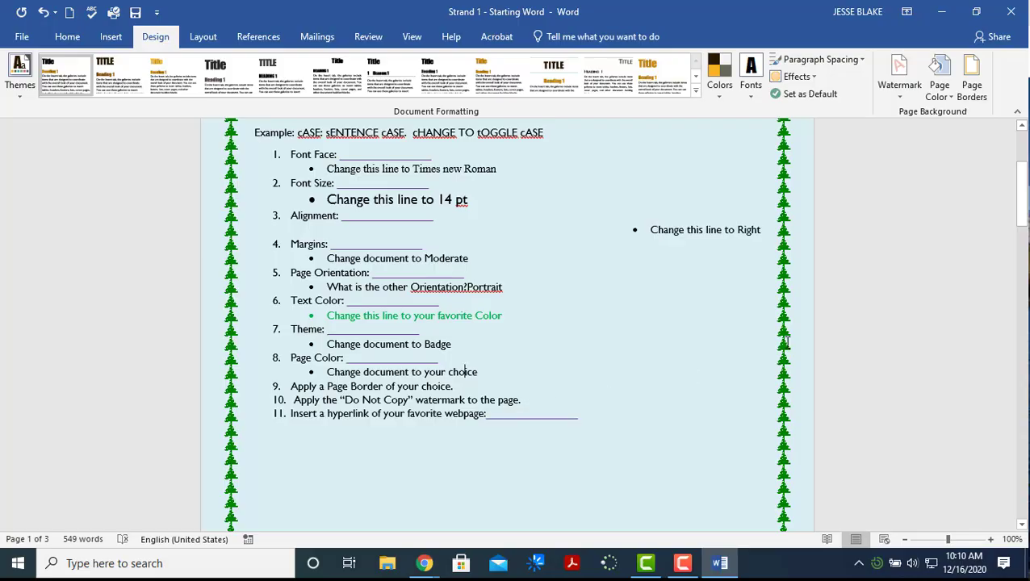
left_click(901, 92)
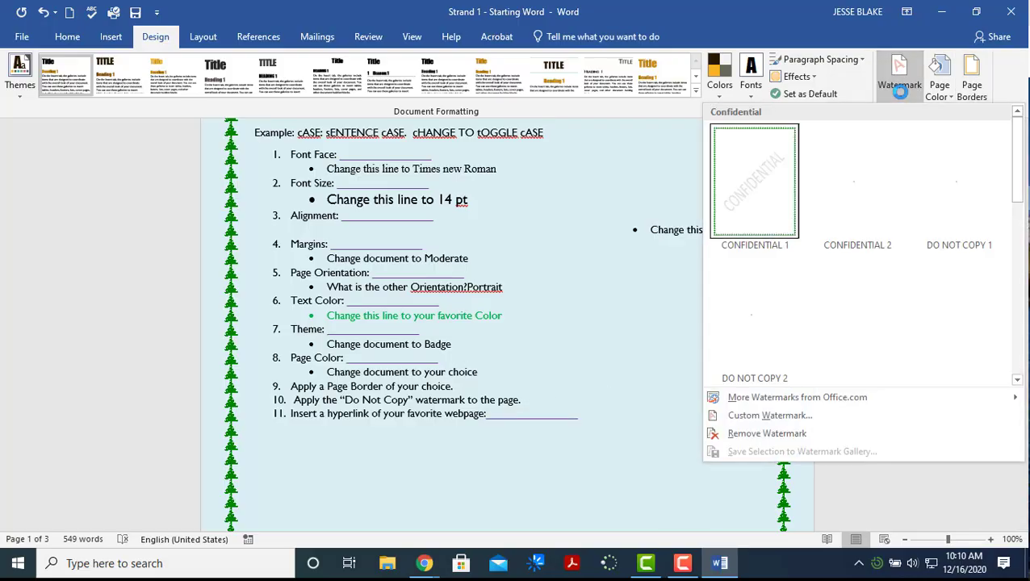
left_click(925, 180)
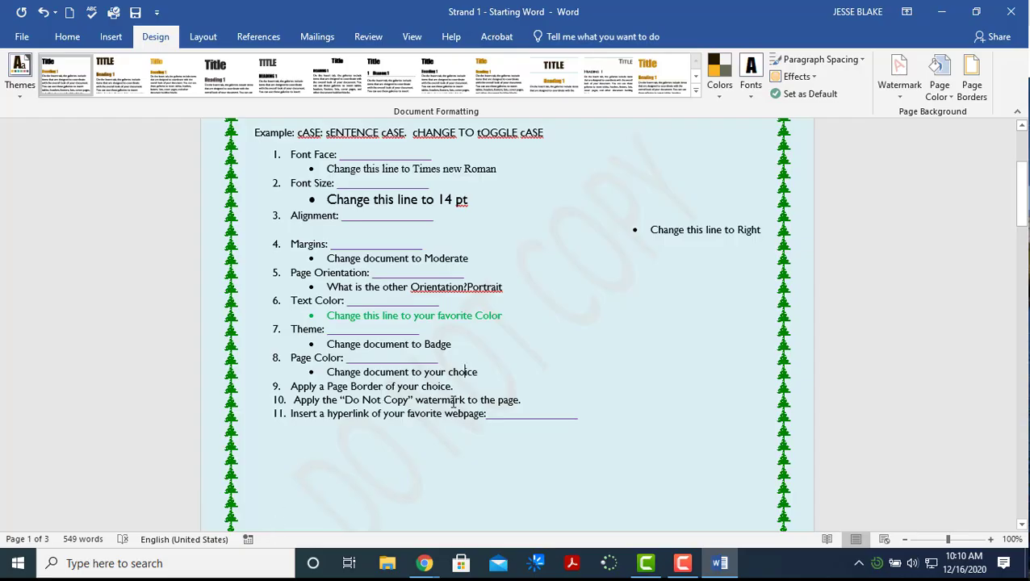
double_click(551, 414)
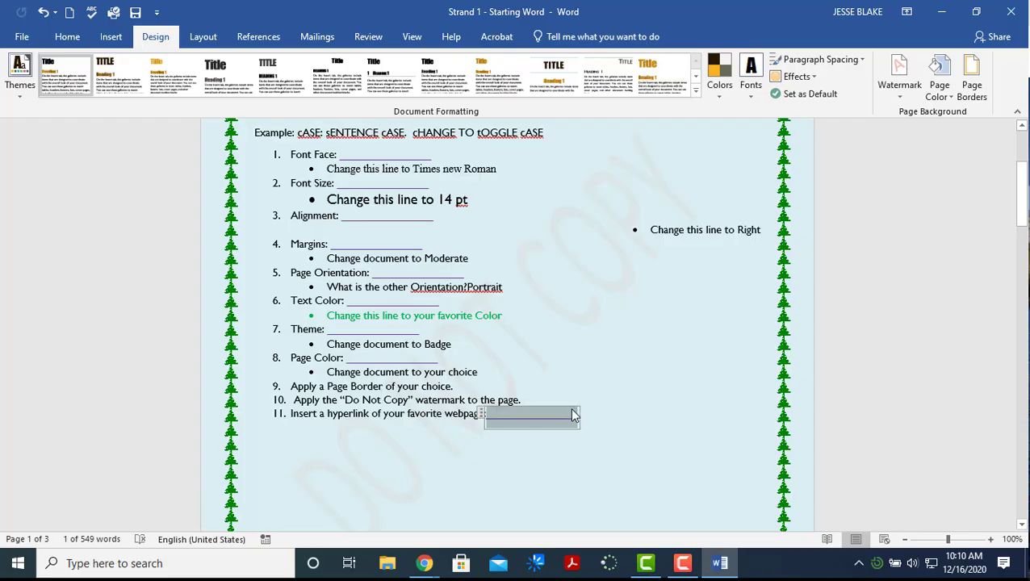
left_click(684, 563)
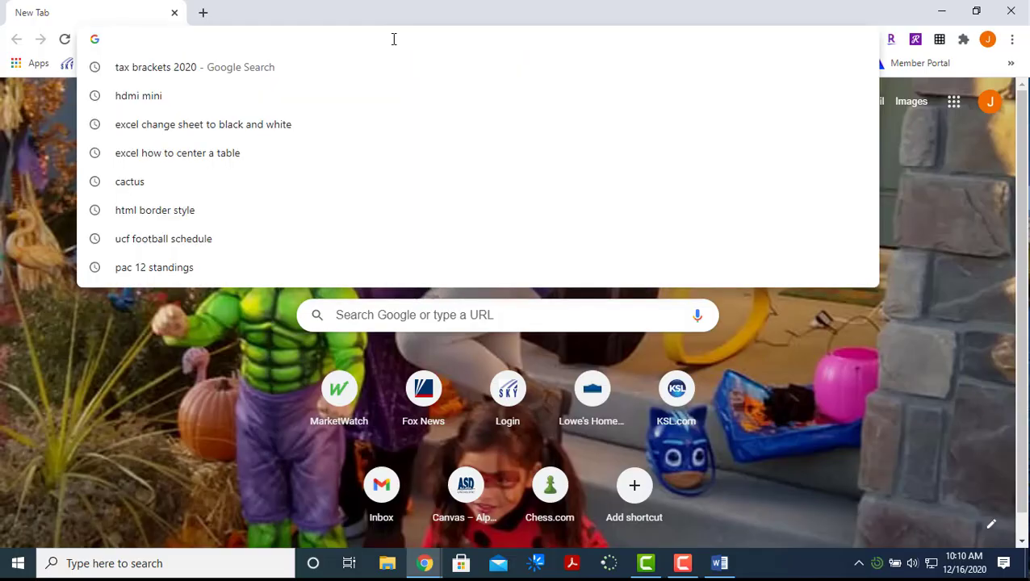
Load espn.com in Chrome, copy its address, and minimize the browser
type("espn.com")
key("Return")
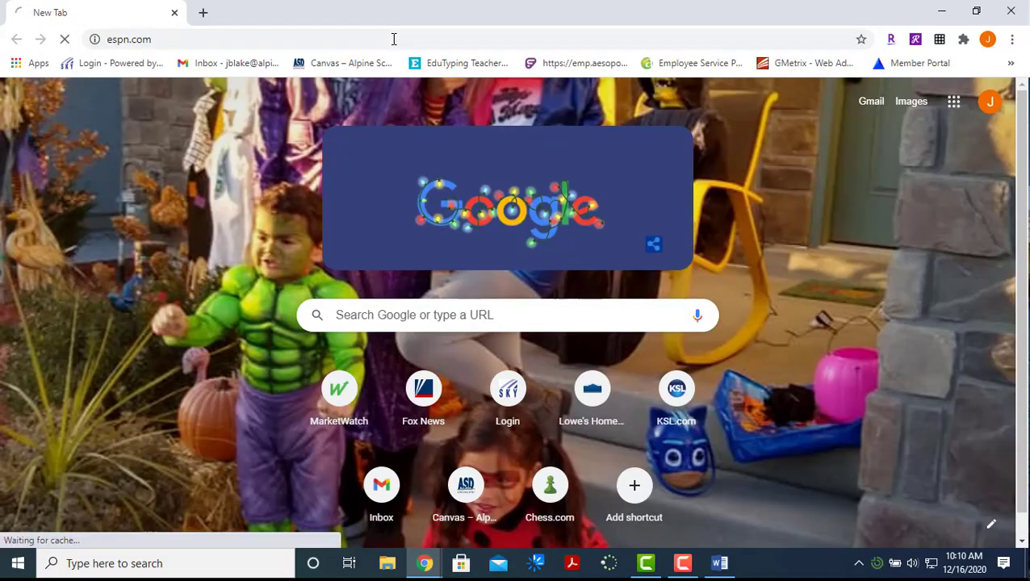
left_click(198, 43)
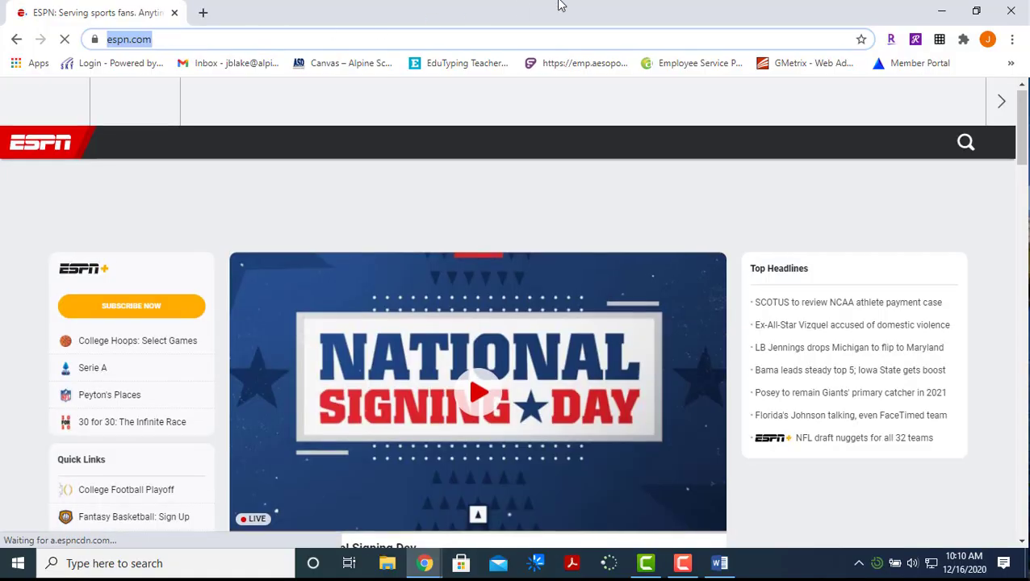
right_click(131, 40)
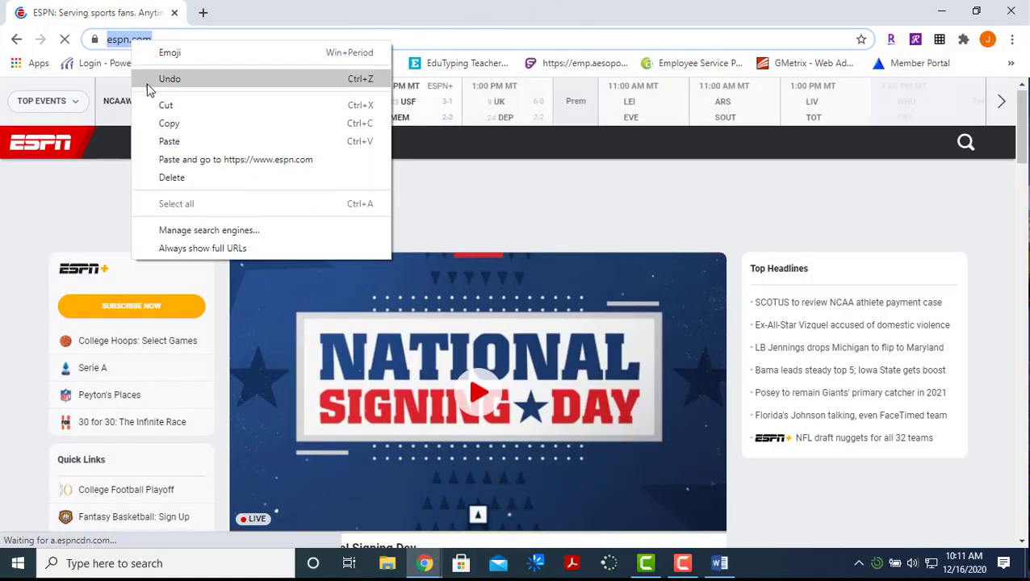
left_click(168, 124)
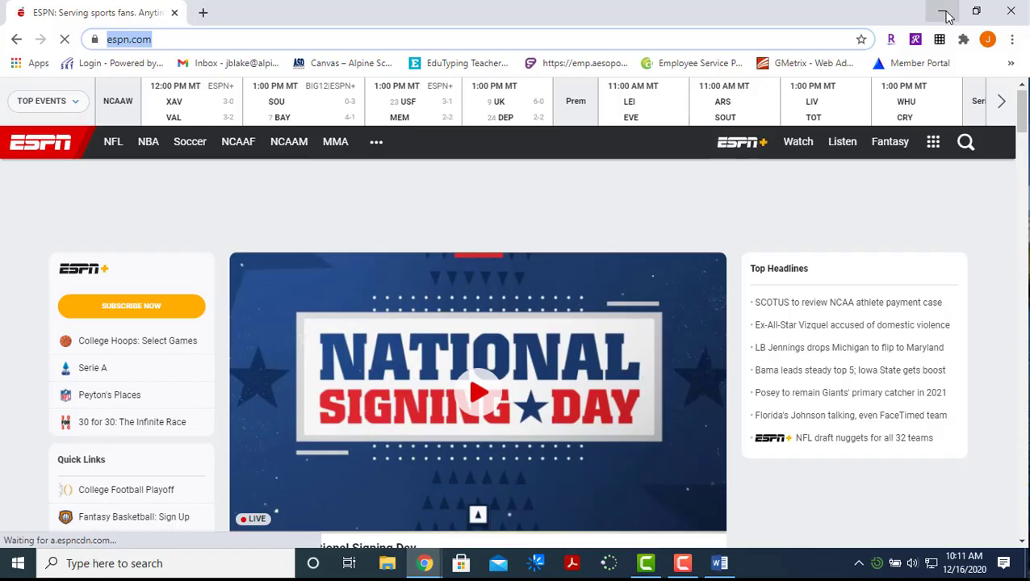
left_click(943, 12)
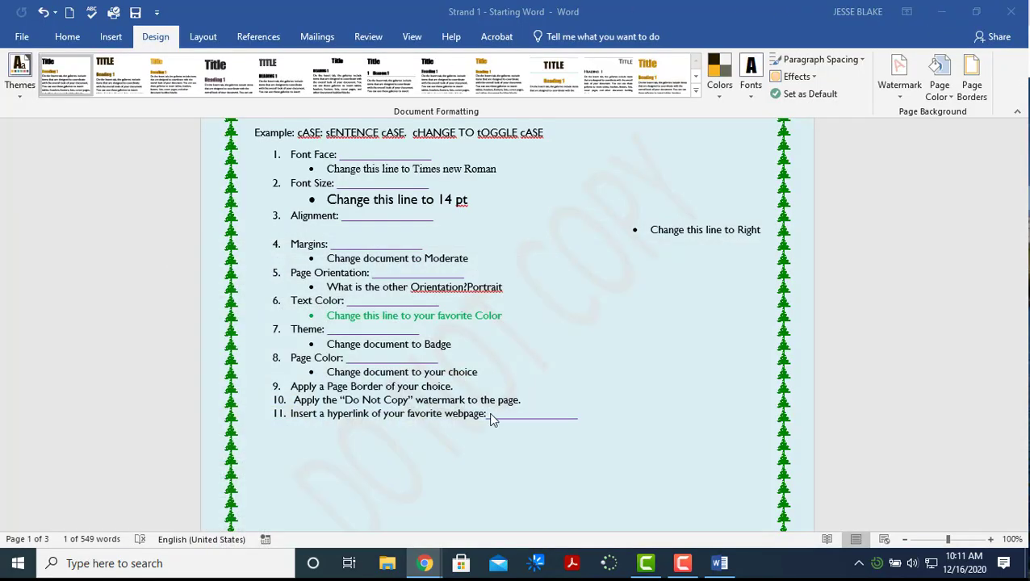
left_click(511, 419)
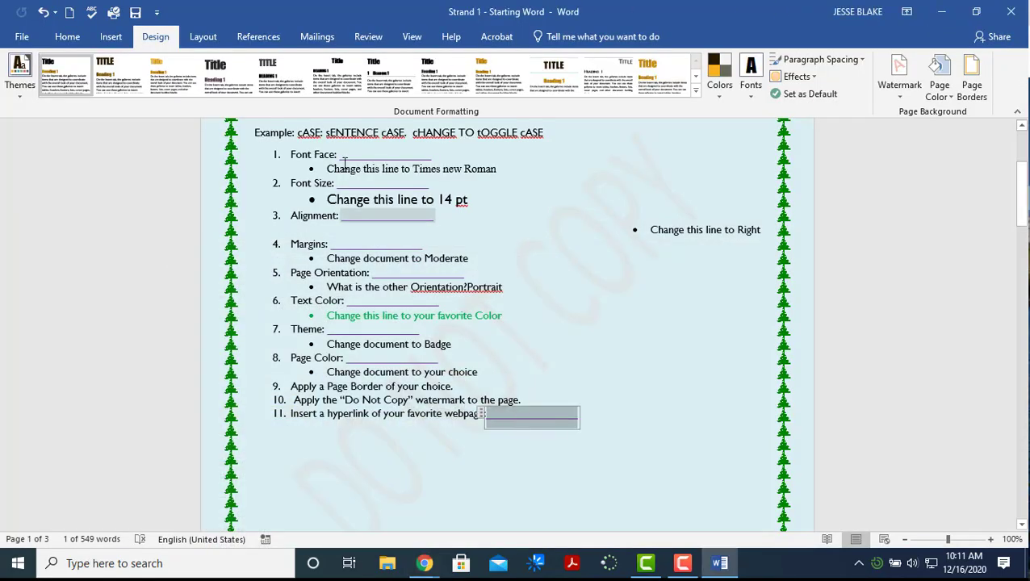
left_click(112, 38)
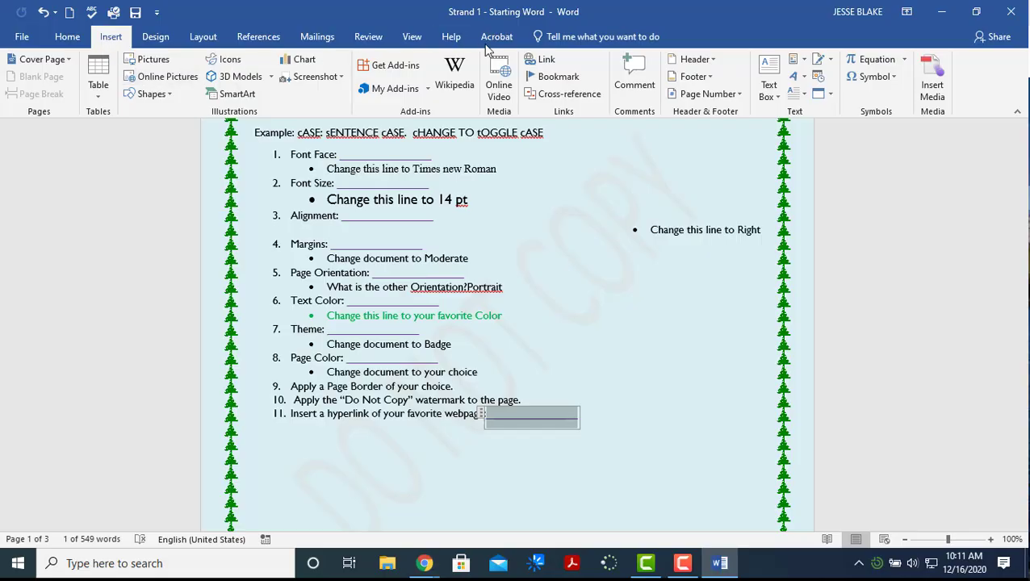
left_click(541, 60)
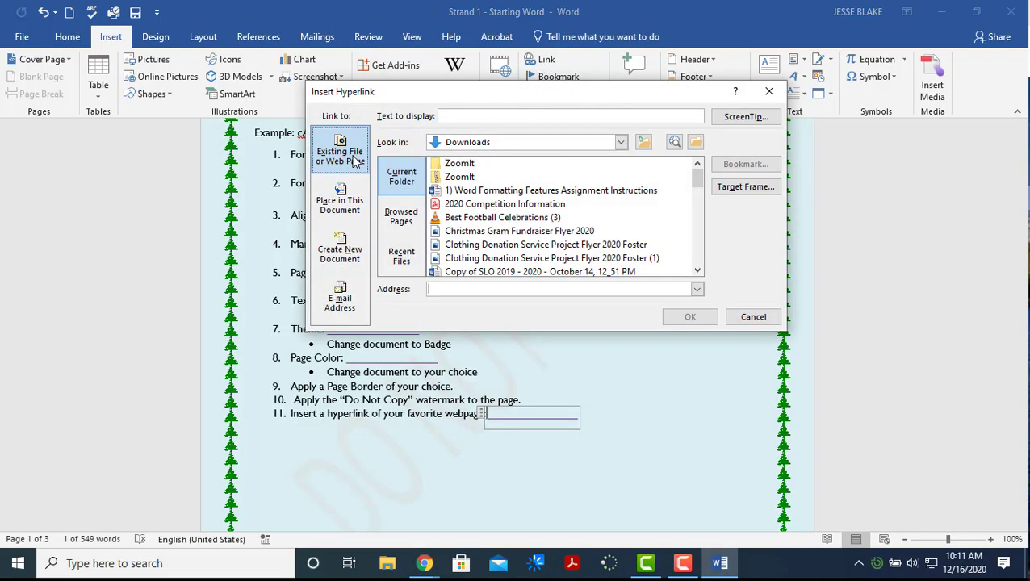
left_click(345, 197)
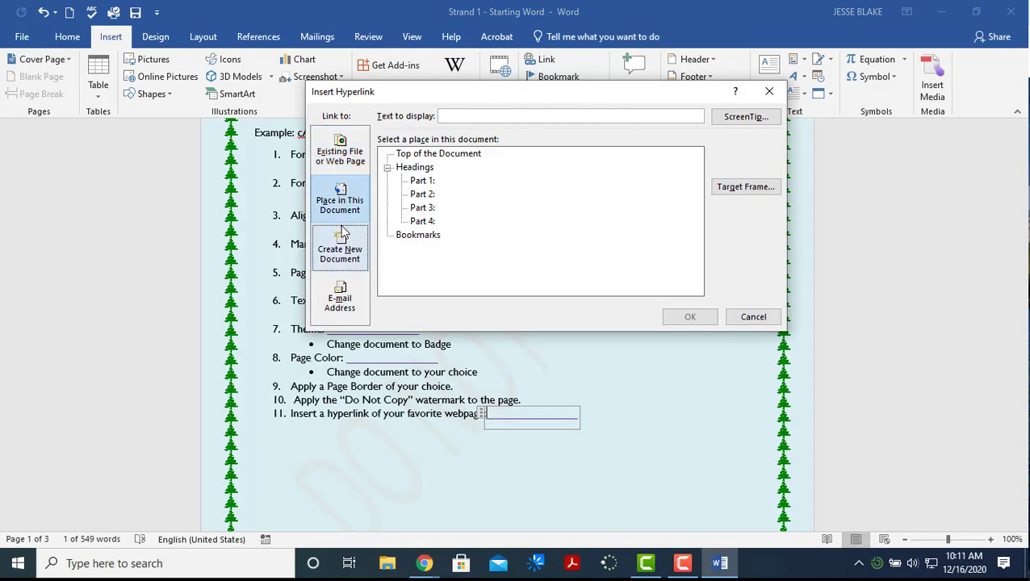
left_click(340, 162)
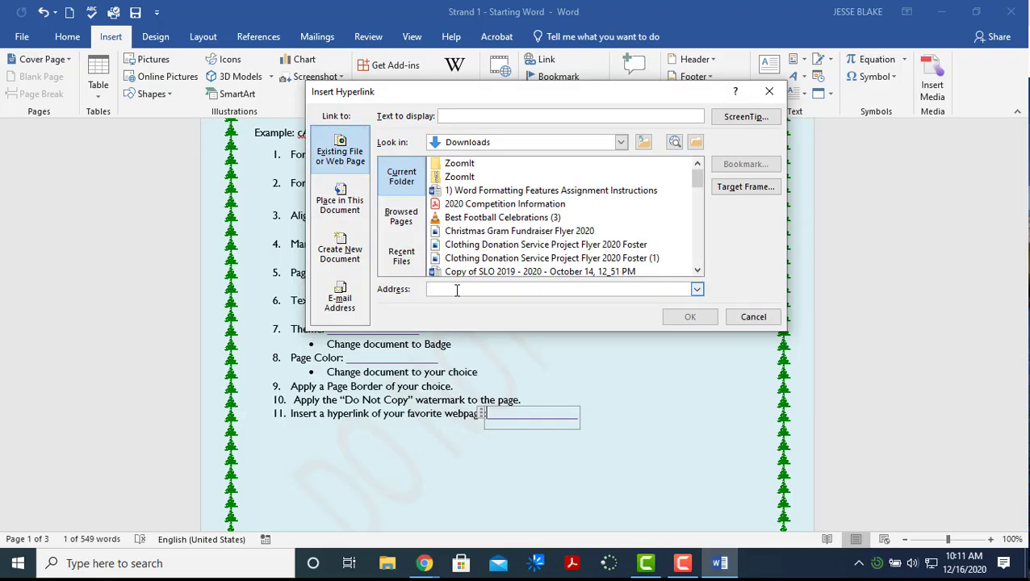
right_click(457, 289)
left_click(515, 332)
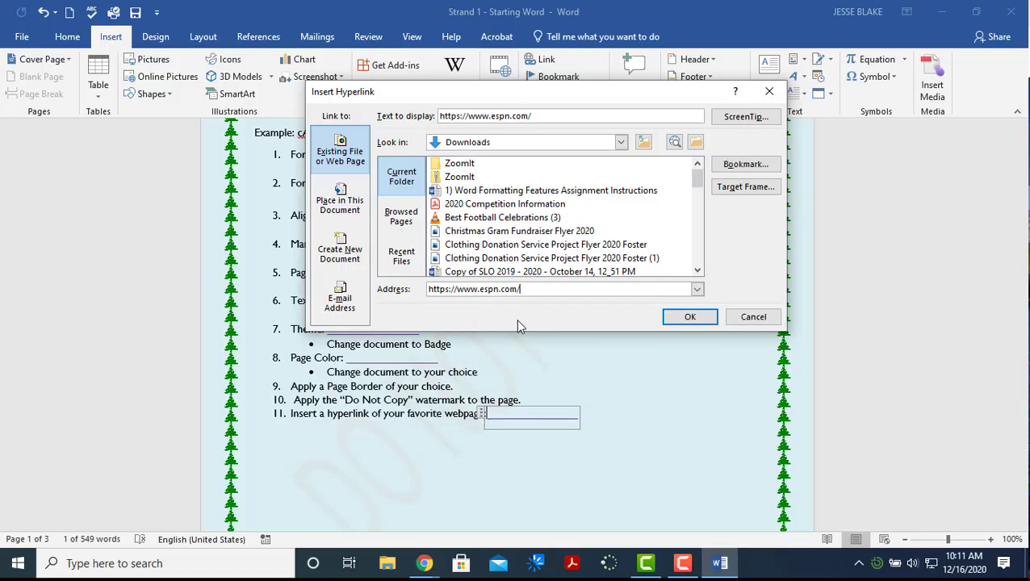
left_click(690, 317)
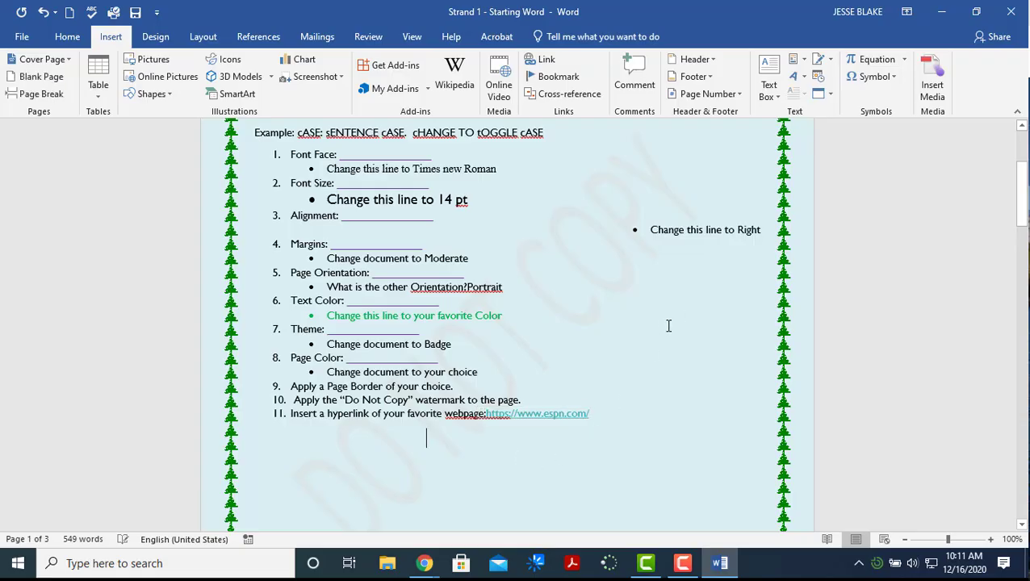
right_click(556, 415)
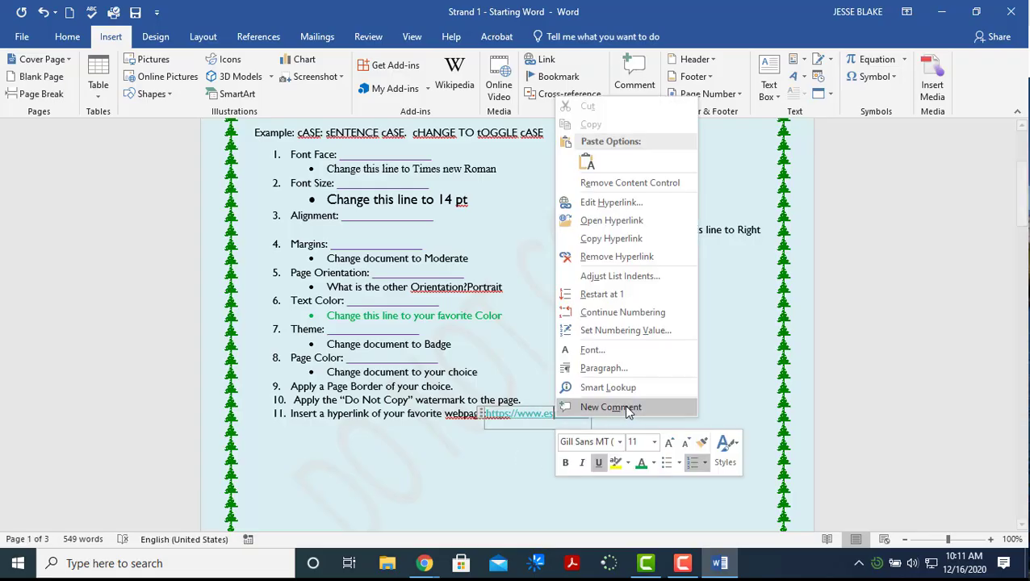
left_click(871, 416)
scroll(706, 390, "down", 7)
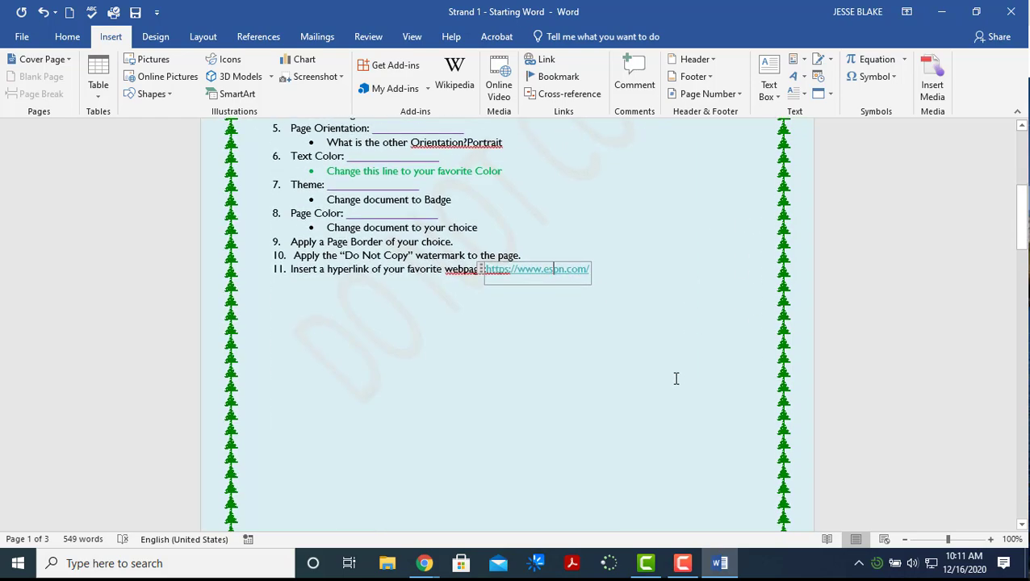
Return to the Home ribbon and scroll down to Part 2's screenshot tasks on page 2
left_click(61, 37)
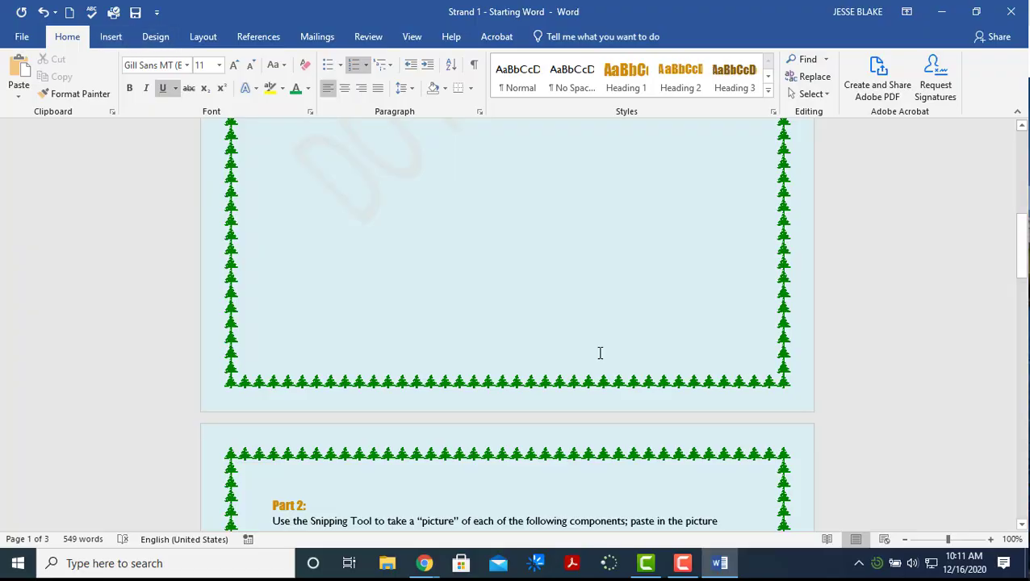
scroll(601, 356, "down", 4)
scroll(600, 361, "down", 3)
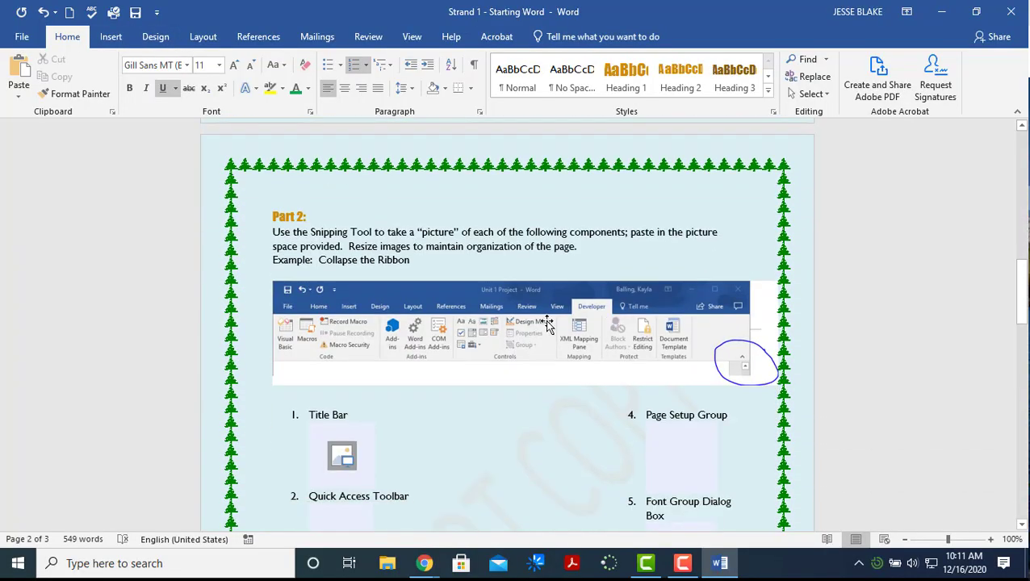
scroll(520, 295, "down", 1)
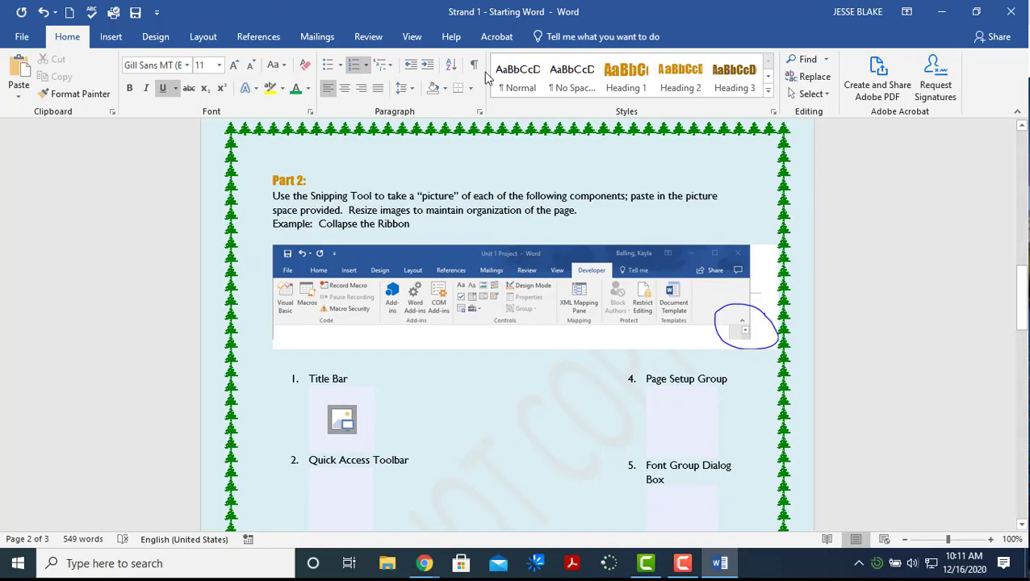
scroll(561, 313, "down", 1)
scroll(561, 313, "down", 1)
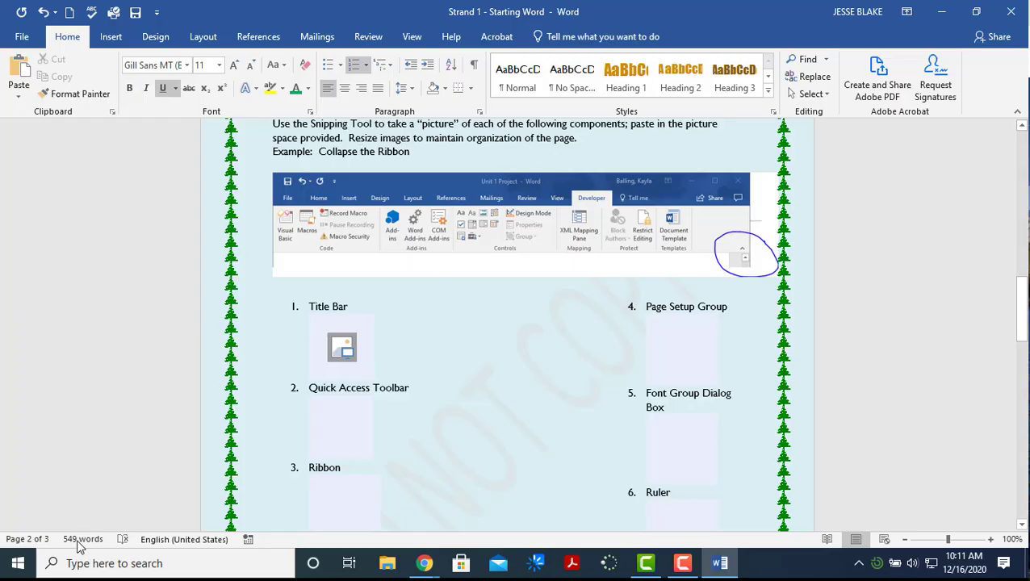
Launch Snipping Tool via a 'snip' search, center it, and restore Word to a smaller window
left_click(25, 568)
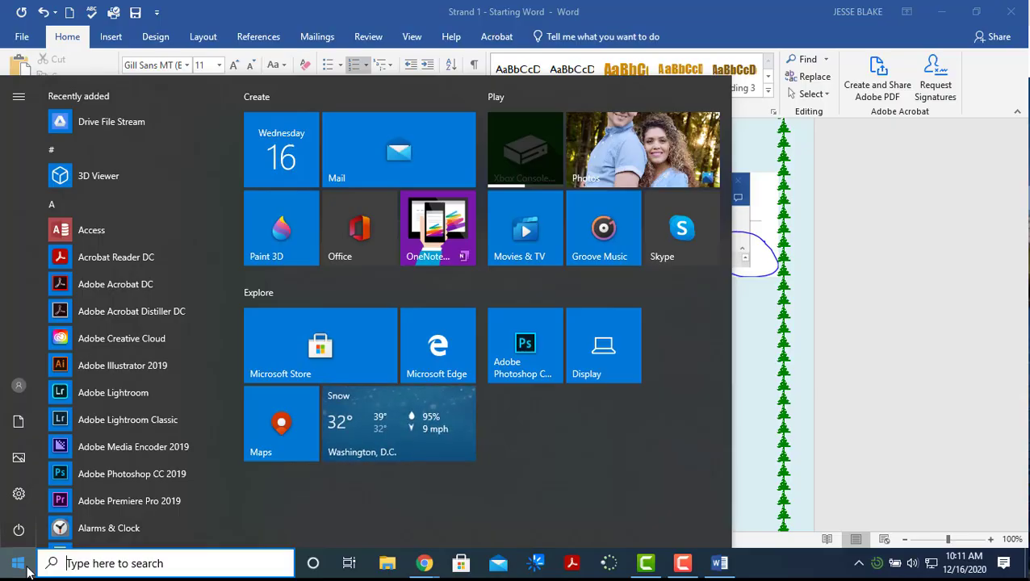
type("snip")
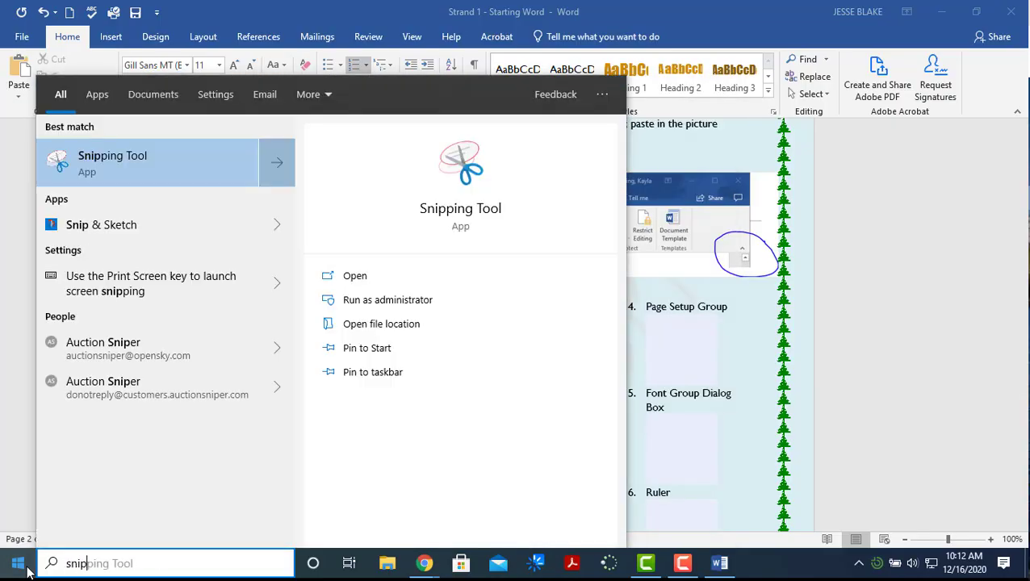
left_click(158, 172)
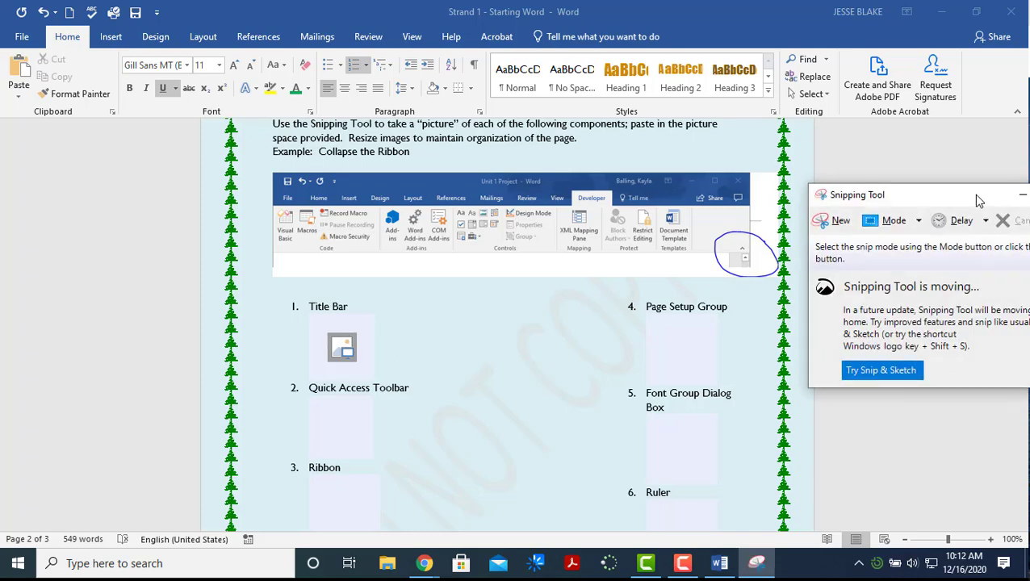
left_click_drag(979, 200, 620, 220)
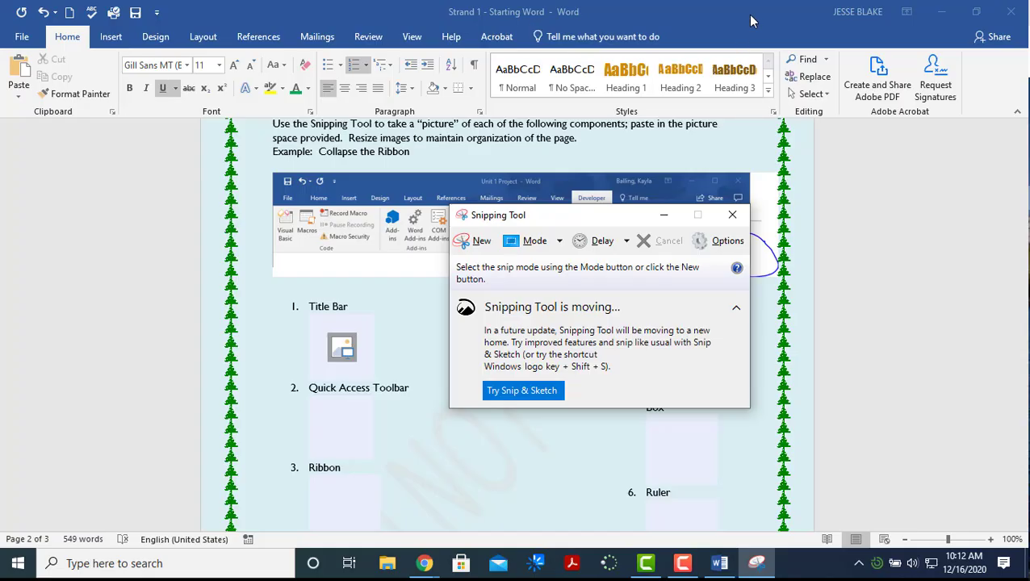
left_click_drag(750, 21, 624, 73)
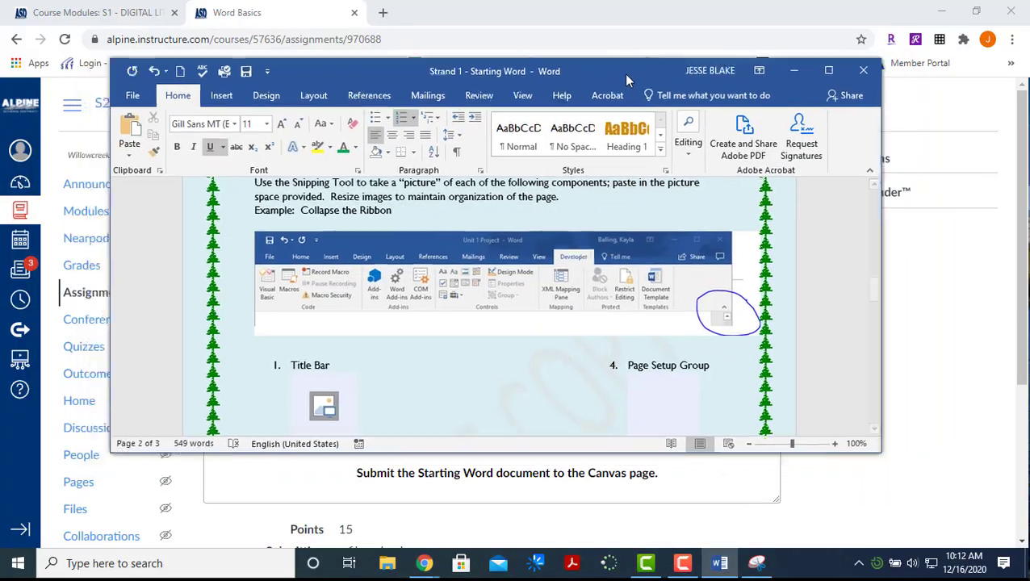
Maximize Word, snip its title bar, and copy the capture to the clipboard
left_click(829, 71)
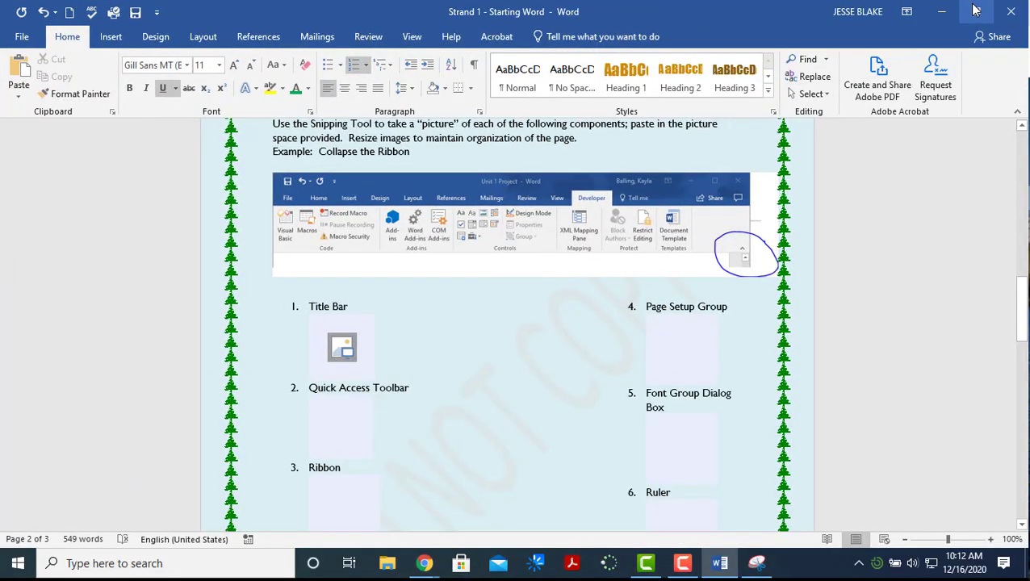
left_click(757, 563)
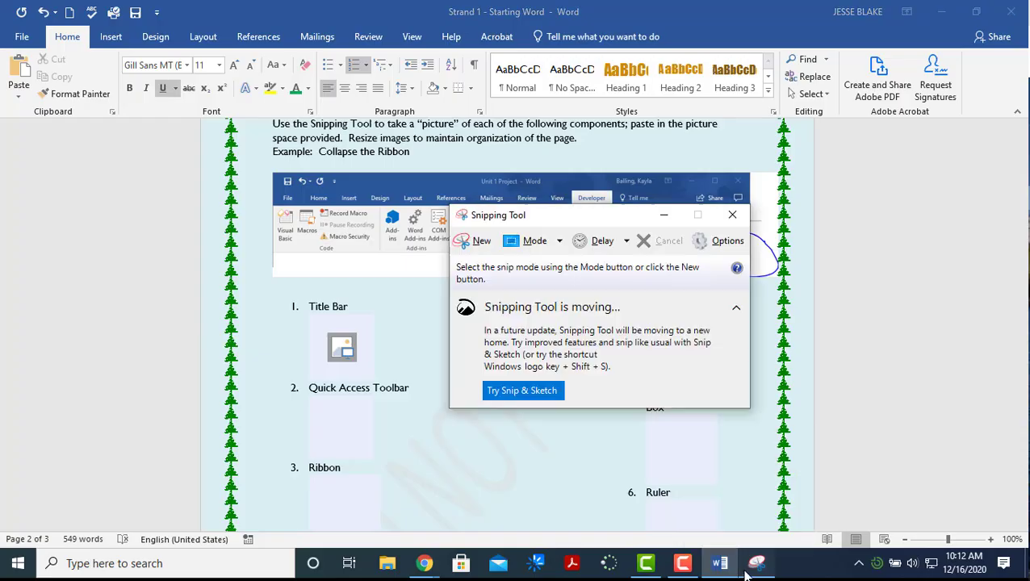
left_click(472, 240)
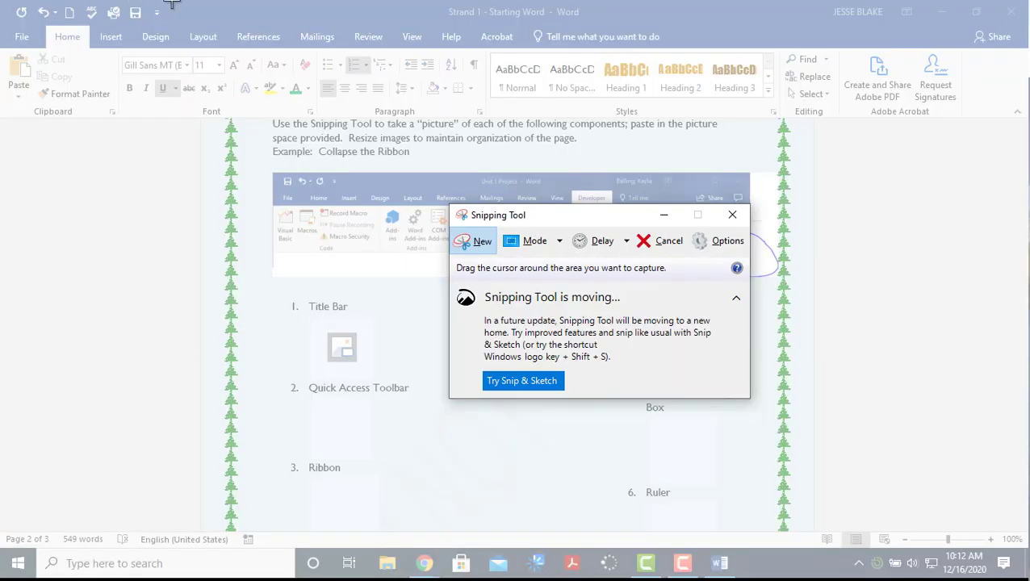
left_click_drag(171, 0, 889, 32)
right_click(429, 154)
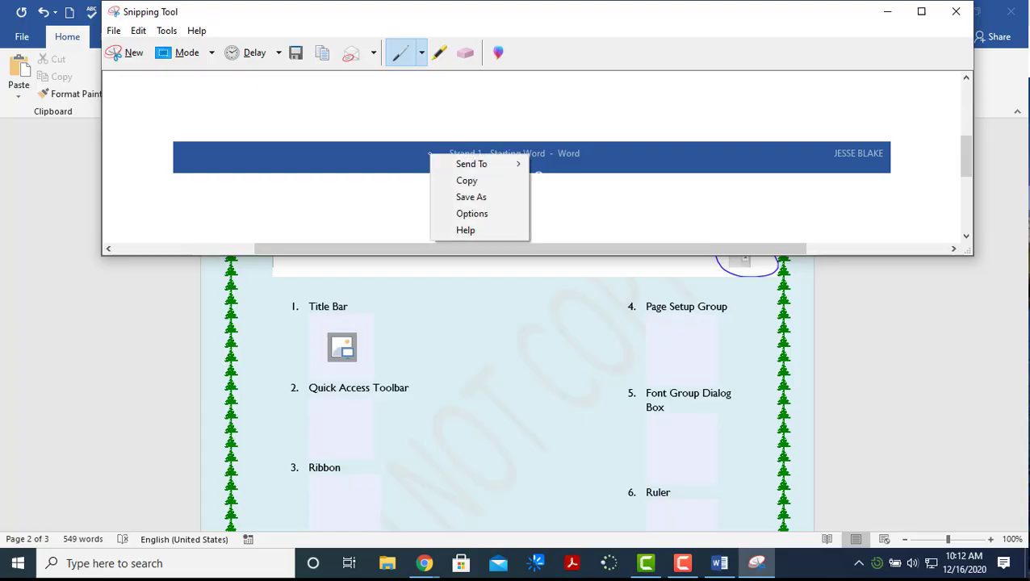
left_click(469, 182)
Dismiss Word's picture insertion panel and bring Snipping Tool back to the front
left_click(340, 343)
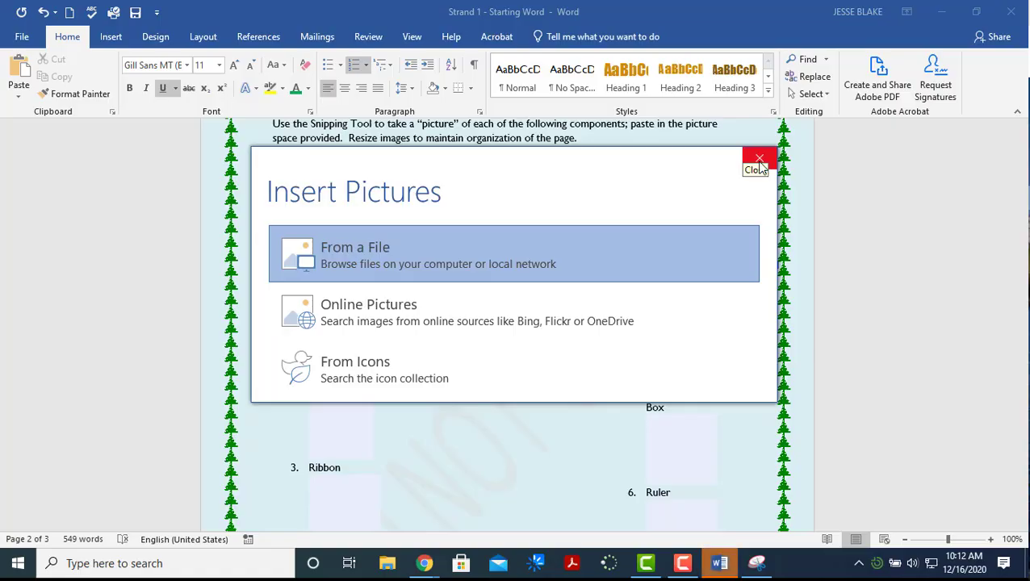
left_click(759, 161)
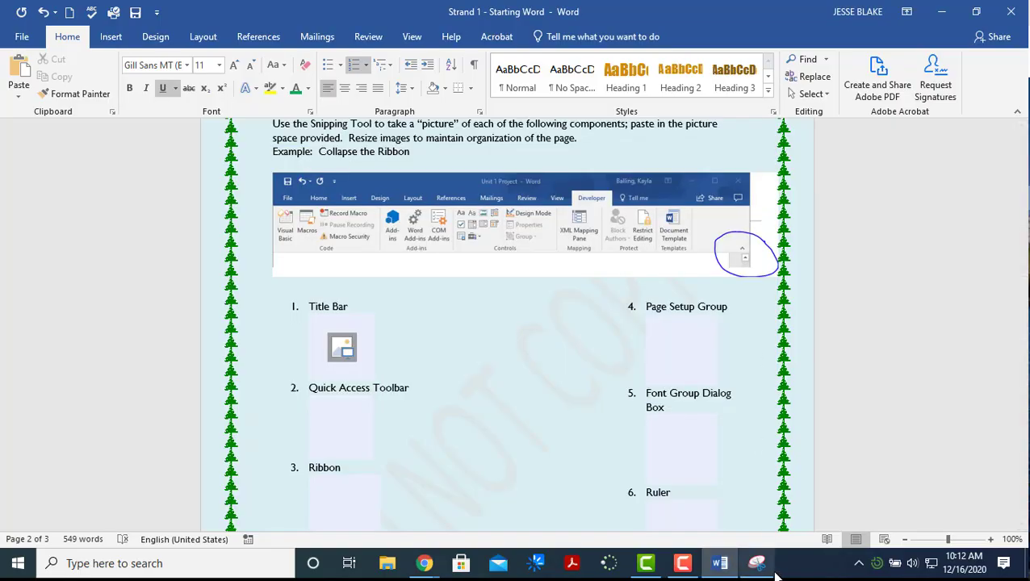
left_click(757, 563)
Save the title bar snip as a PNG named 'title bar' in My Drive > BOS > Word
right_click(523, 181)
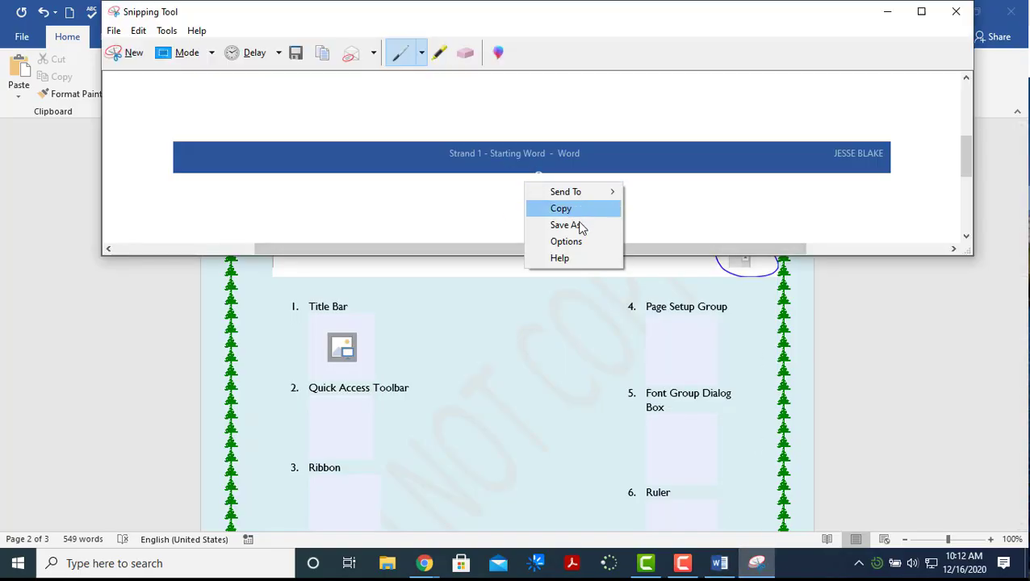
left_click(579, 226)
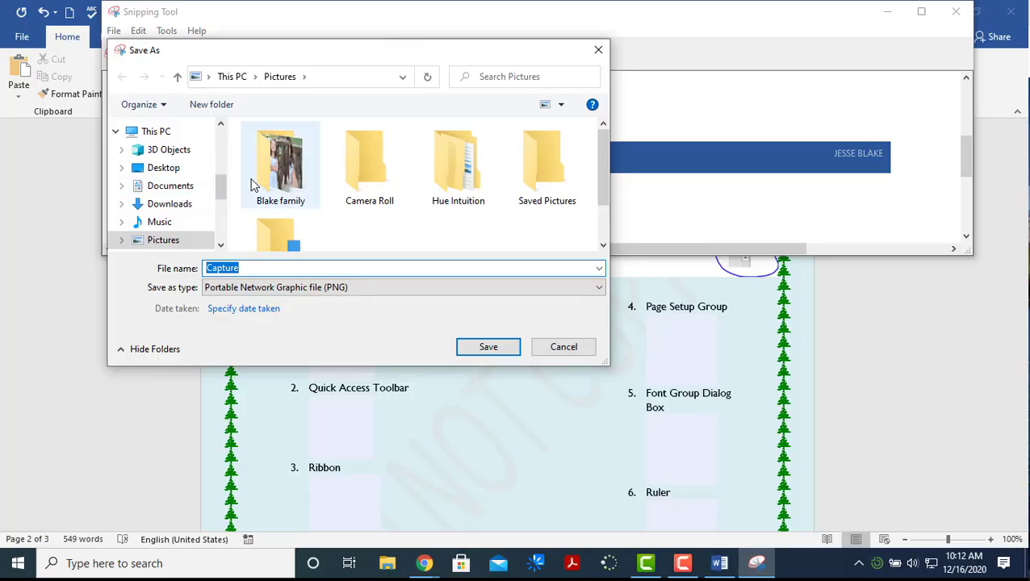
left_click_drag(223, 196, 206, 211)
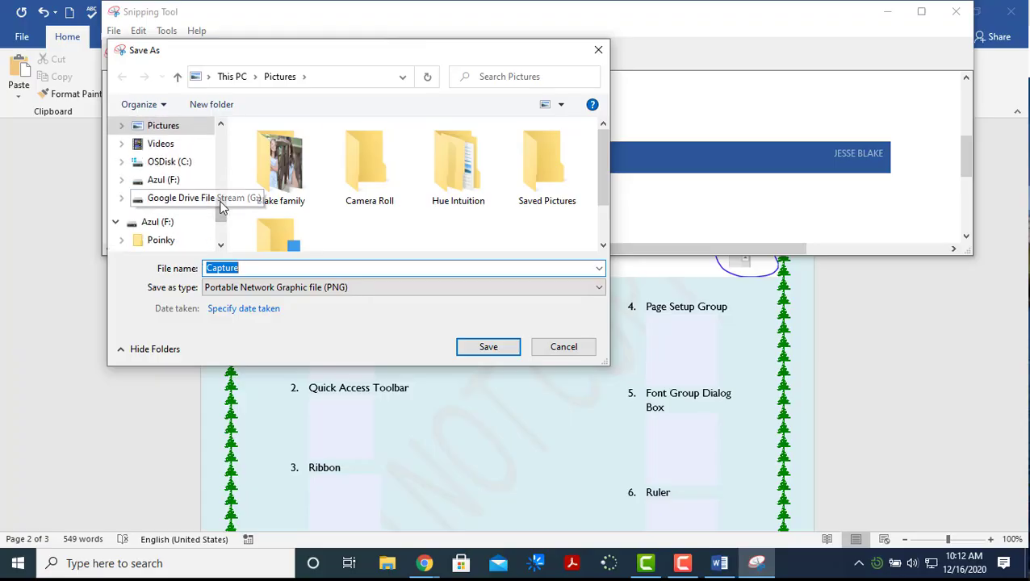
left_click(210, 201)
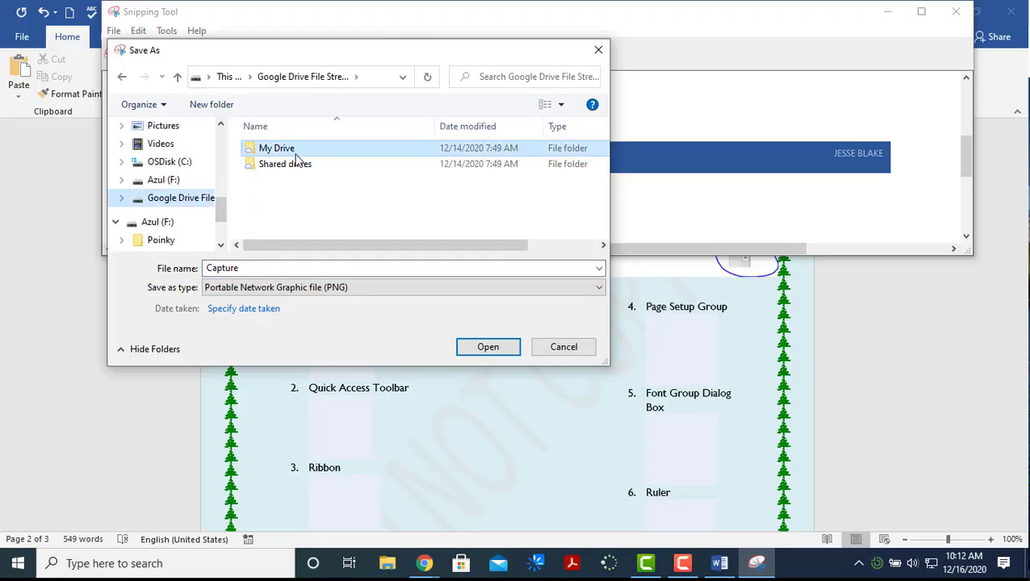
double_click(296, 153)
double_click(268, 148)
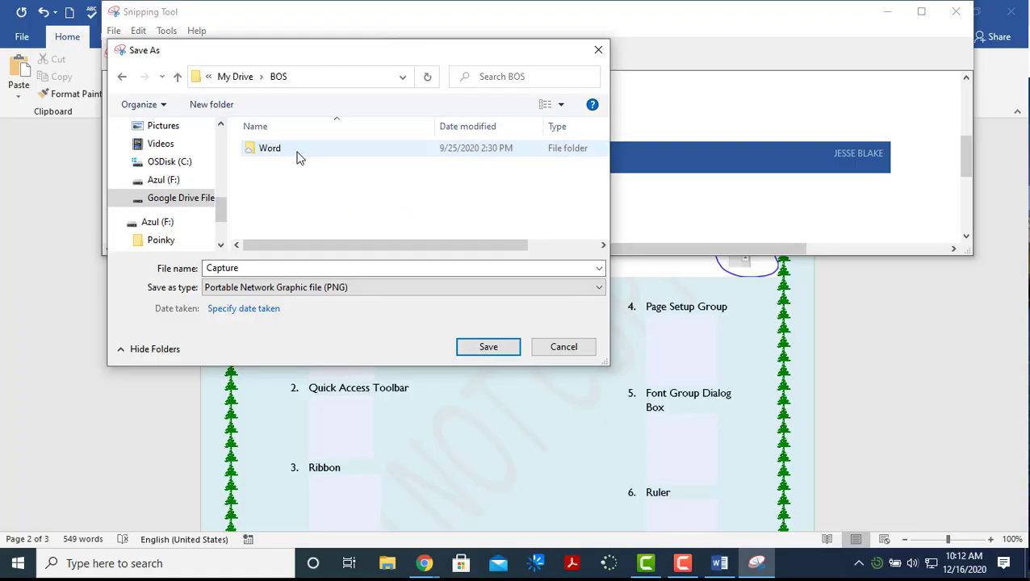
double_click(306, 156)
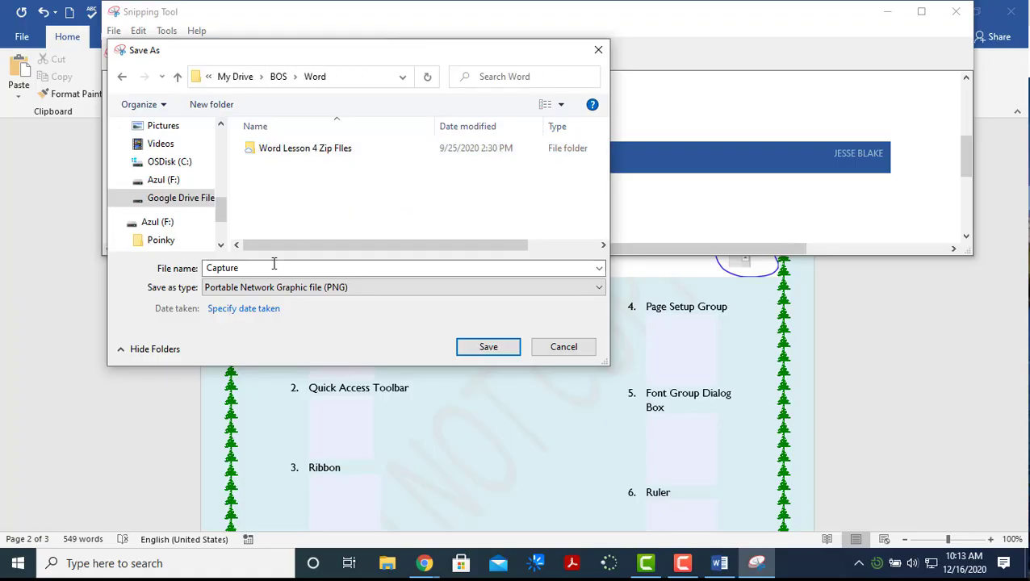
double_click(274, 265)
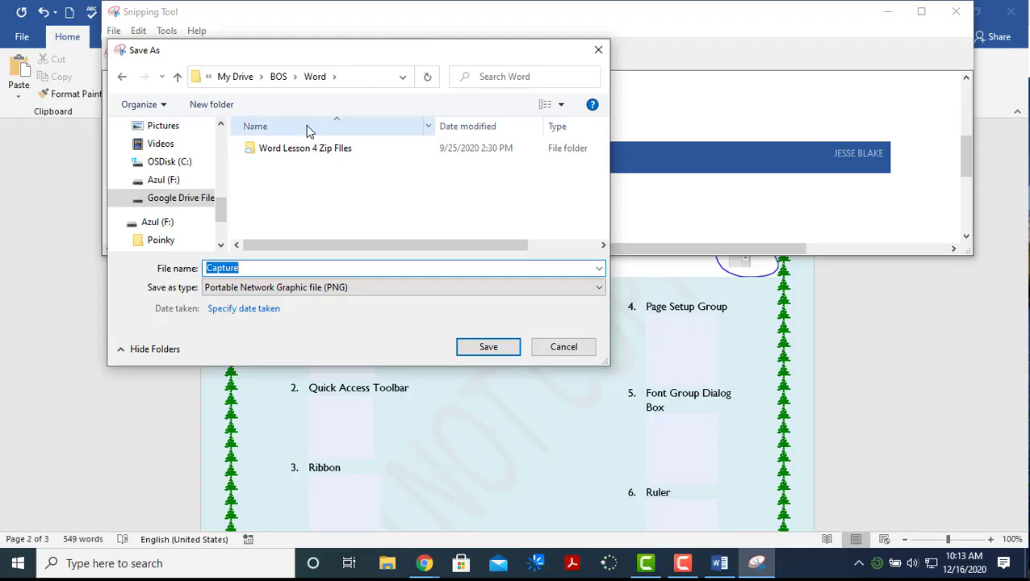
type("title ba")
type("r")
left_click(487, 347)
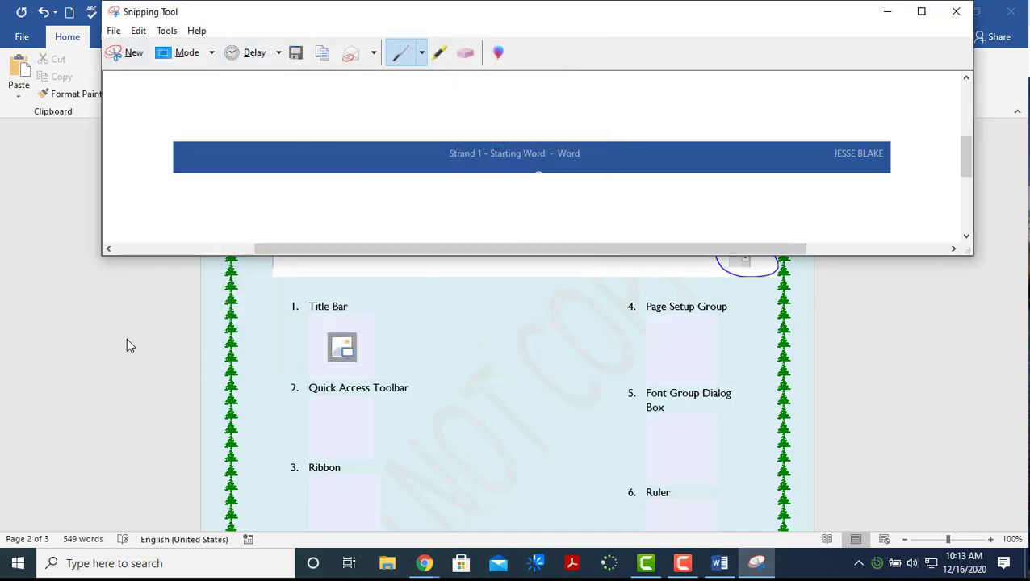
Fill the placeholder under item 1, Title Bar, with the 'title bar' image from My Drive > BOS > Word
left_click(180, 326)
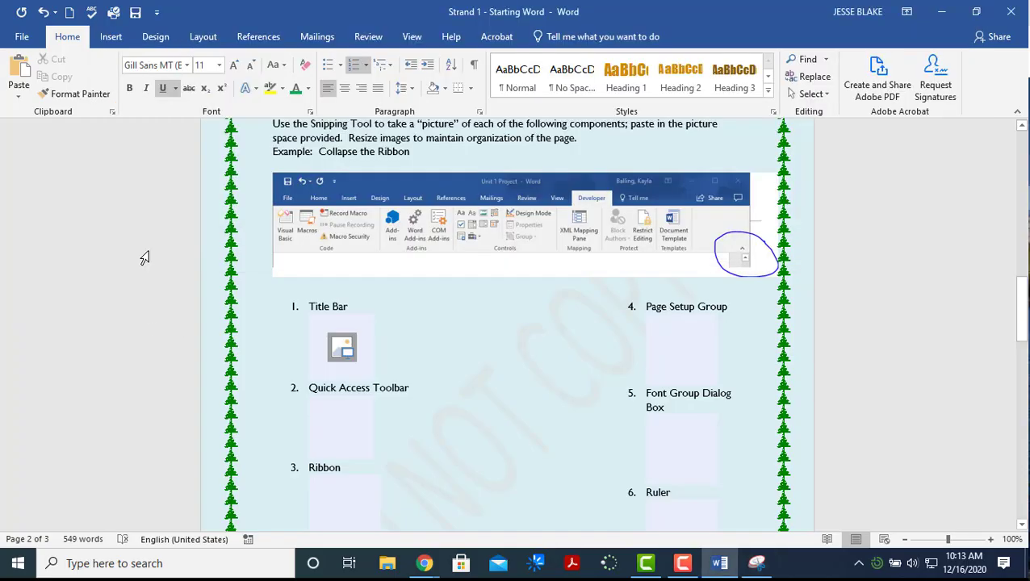
left_click(360, 344)
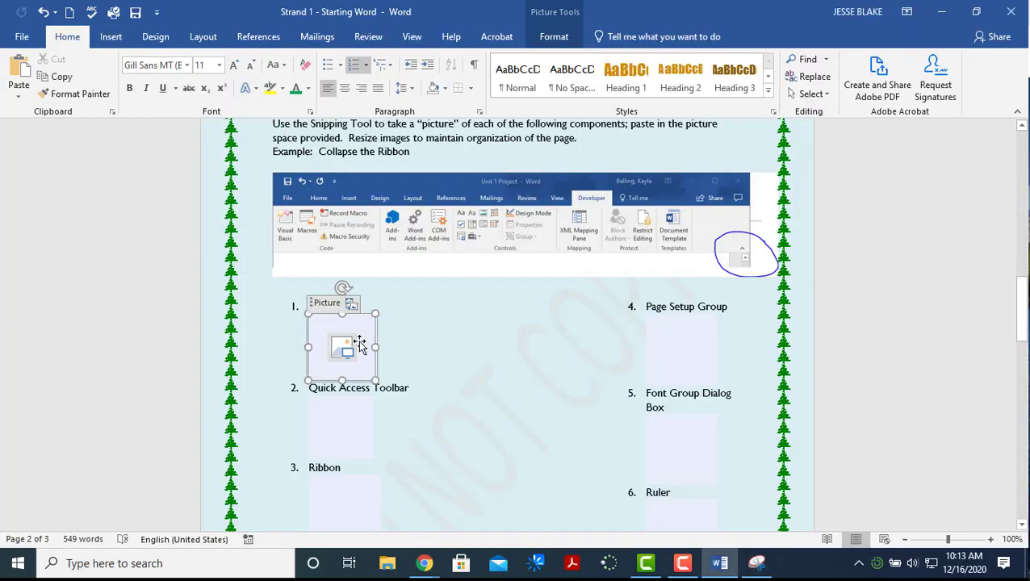
left_click(353, 355)
left_click(360, 340)
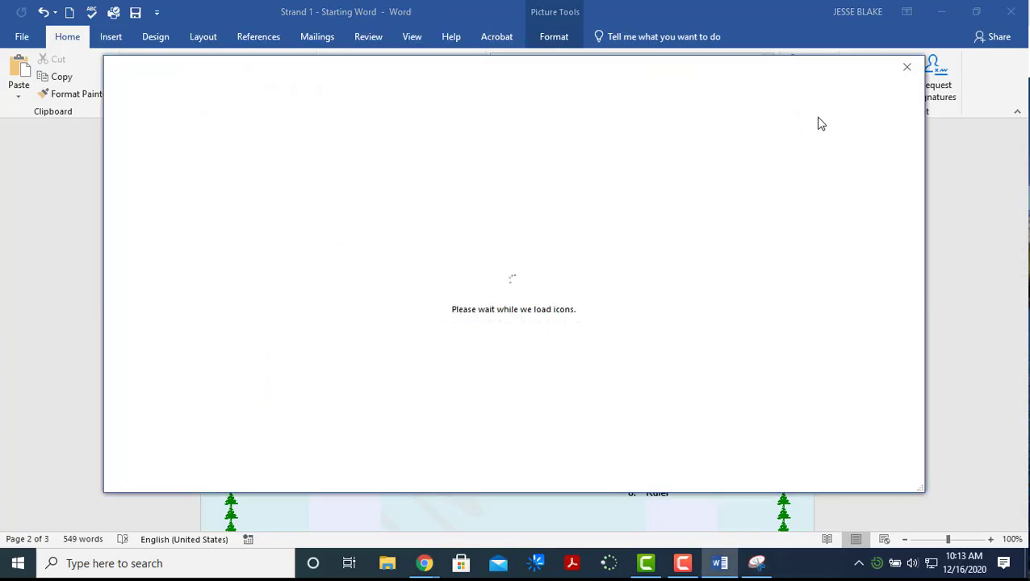
left_click(907, 67)
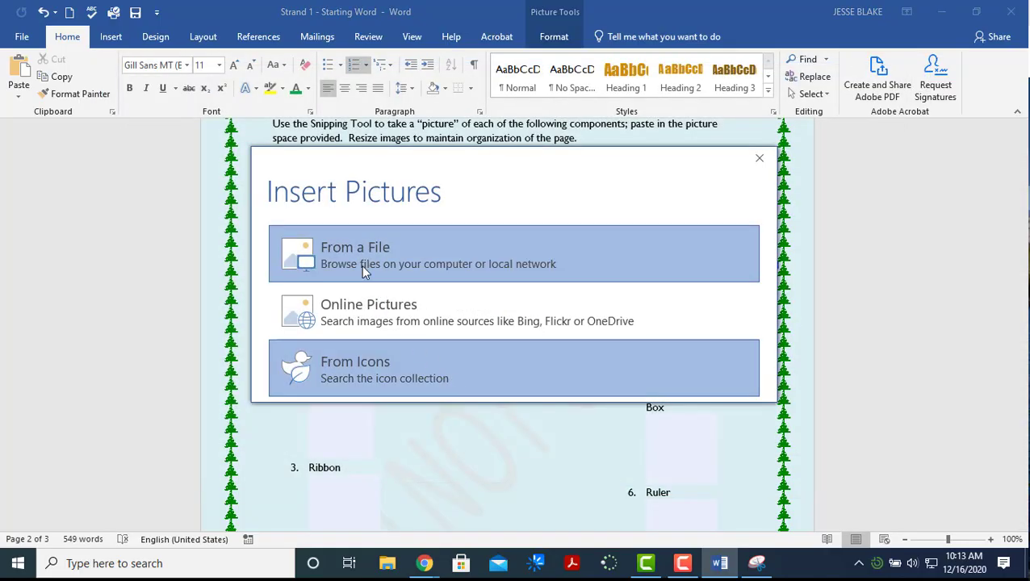
left_click(362, 271)
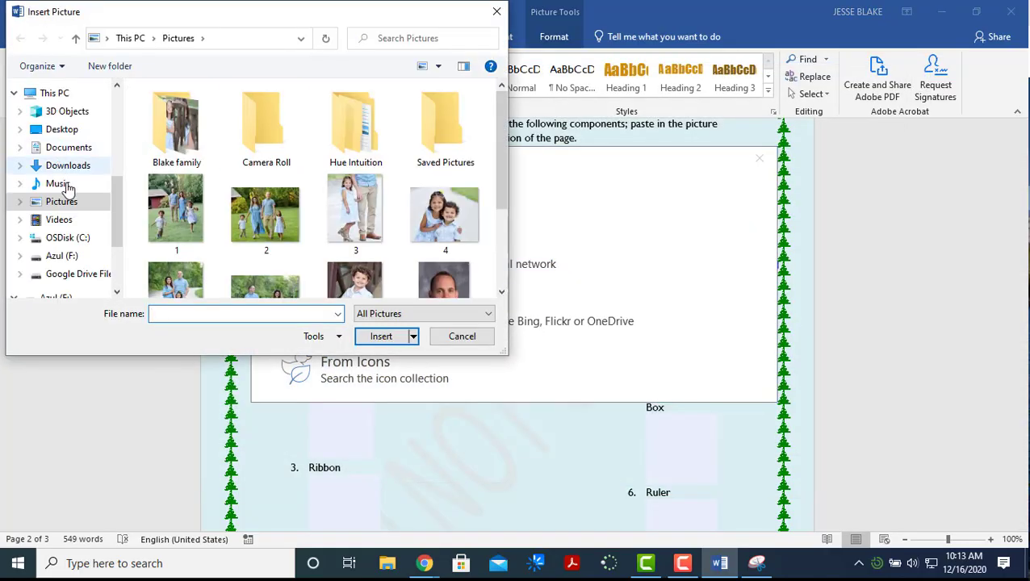
left_click(73, 274)
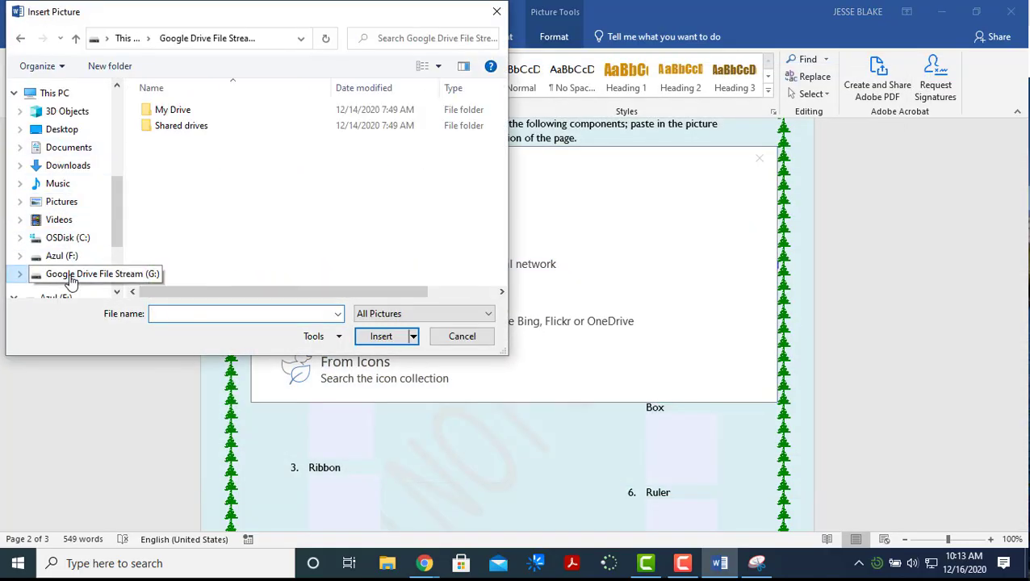
double_click(211, 112)
double_click(217, 113)
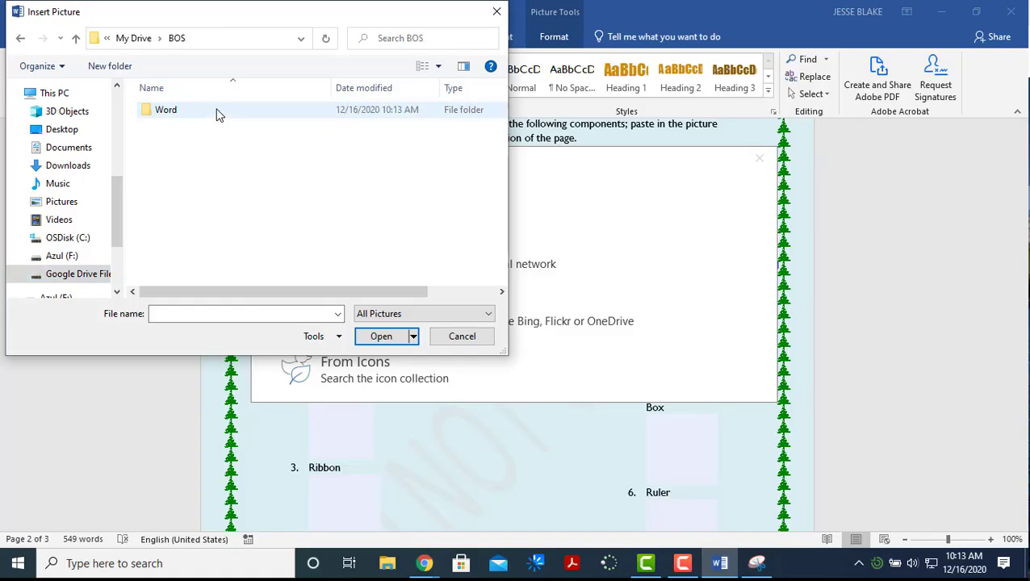
double_click(215, 115)
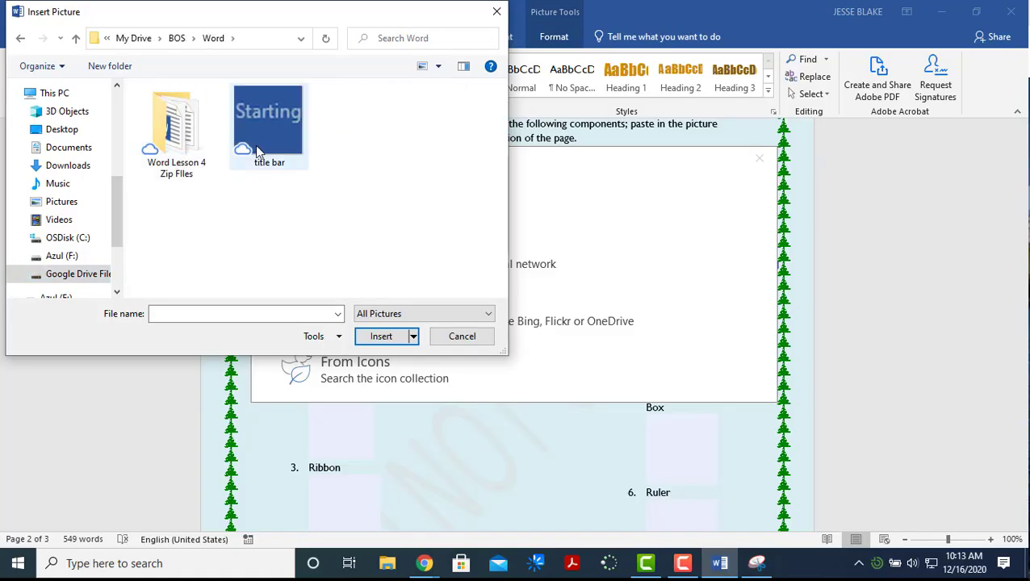
double_click(257, 152)
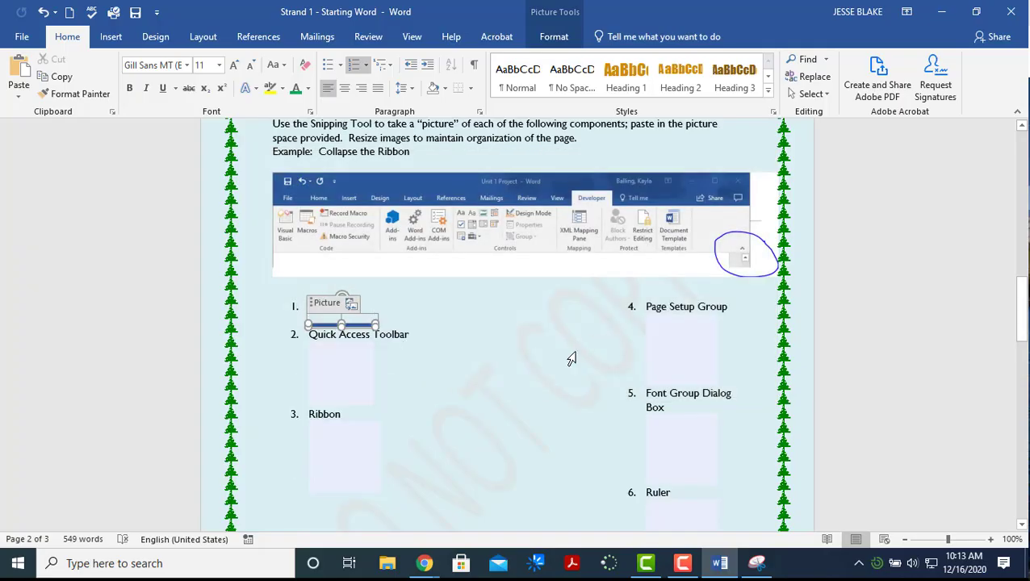
left_click(485, 352)
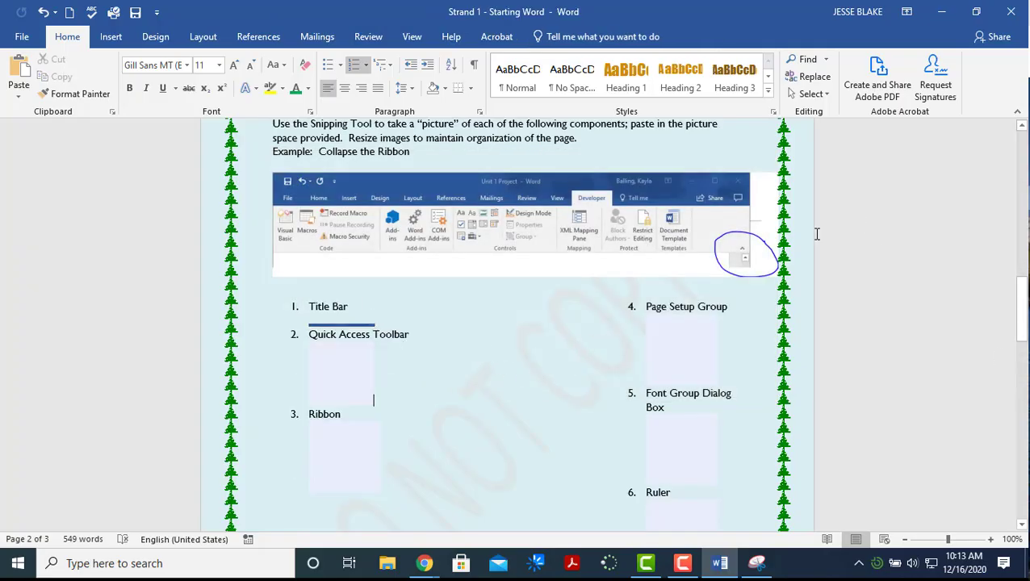
Snip Word's Quick Access Toolbar and save the capture as 'quick'
left_click(757, 563)
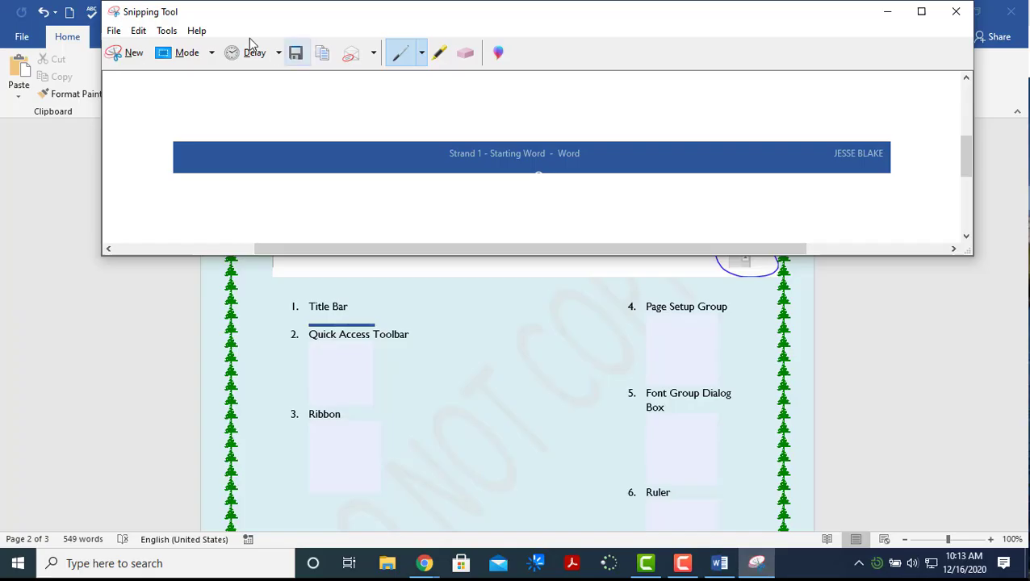
left_click(132, 55)
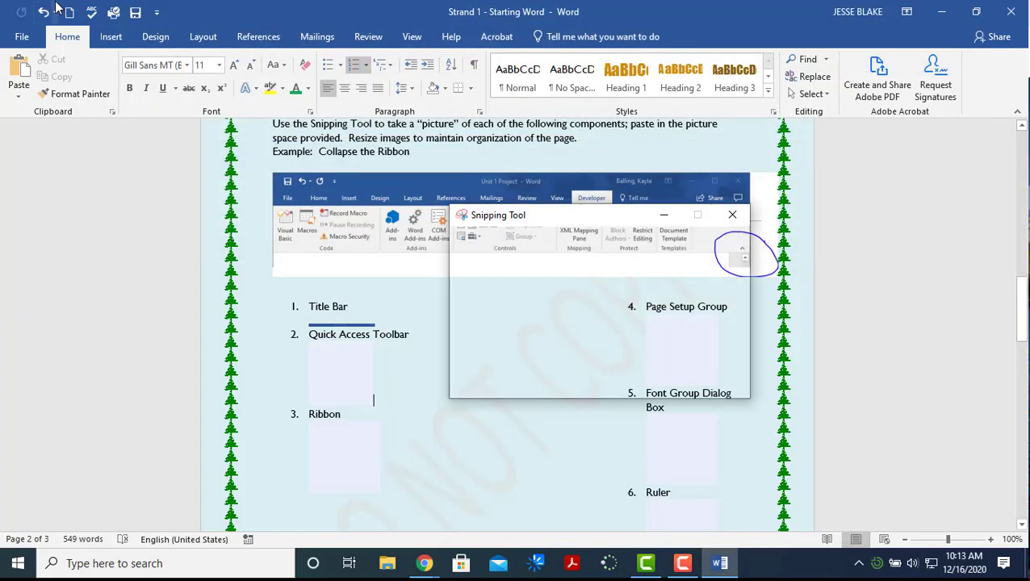
left_click_drag(50, 6, 189, 34)
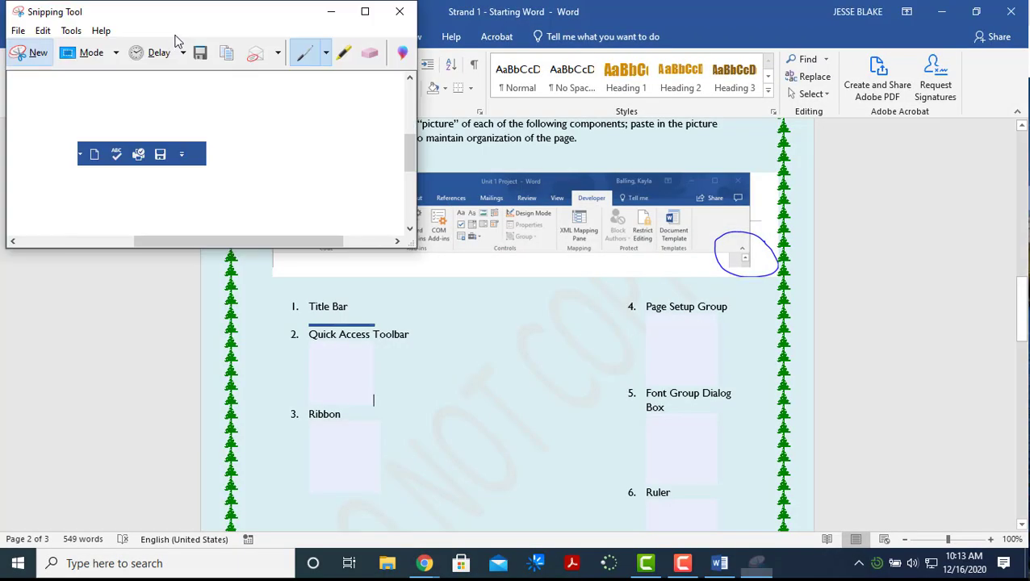
right_click(155, 156)
left_click(192, 193)
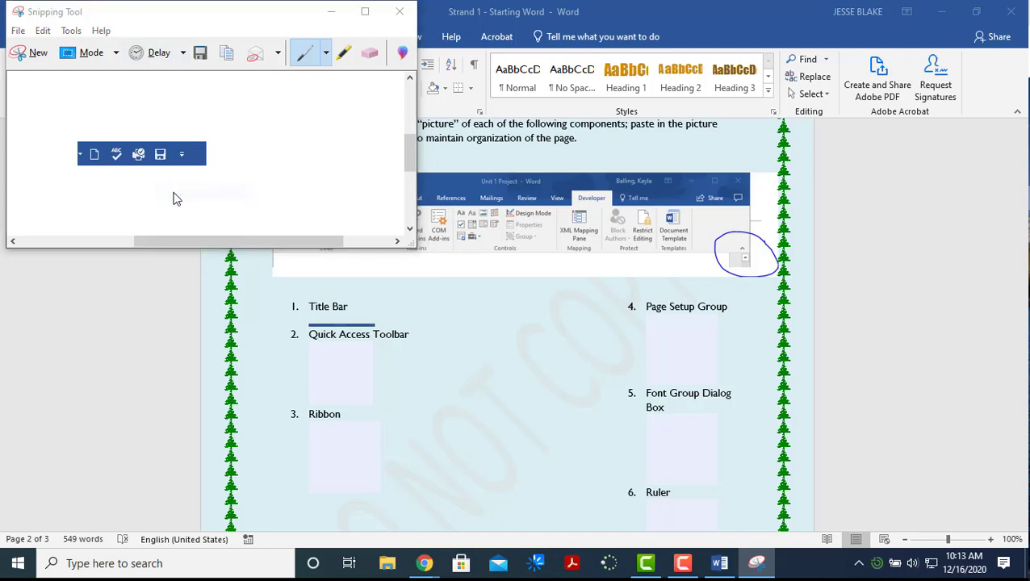
type("quick")
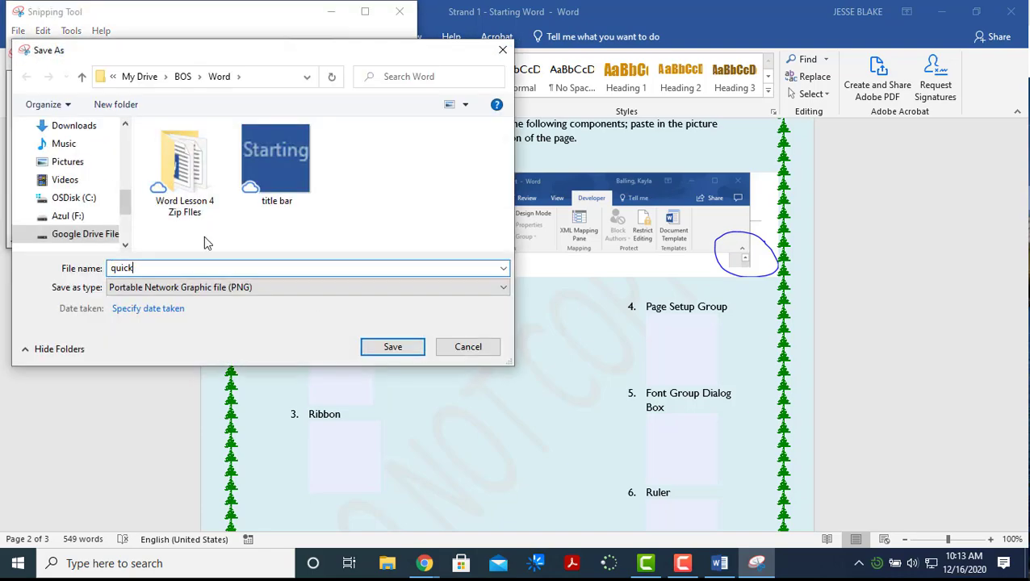
key("Return")
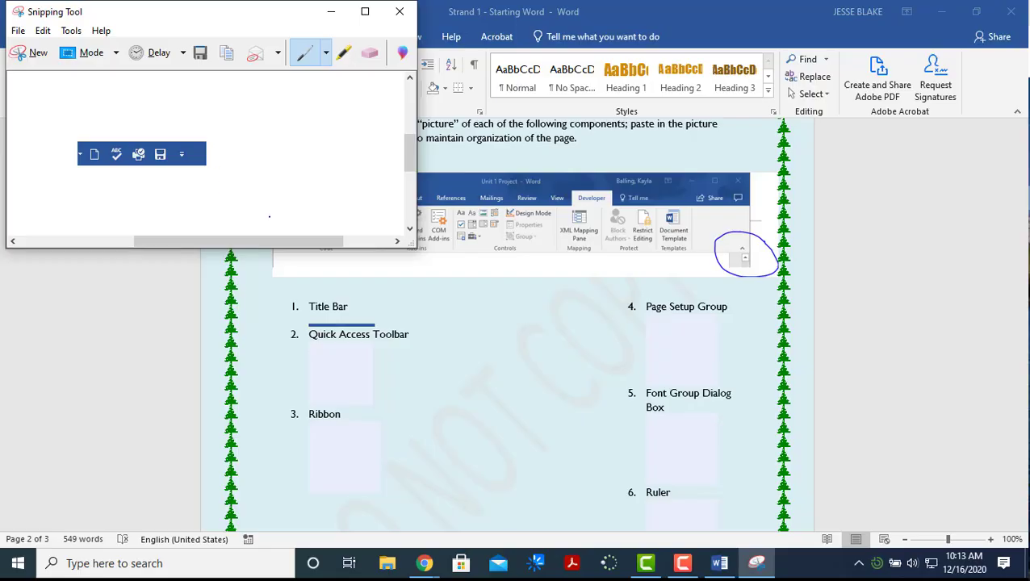
left_click(28, 54)
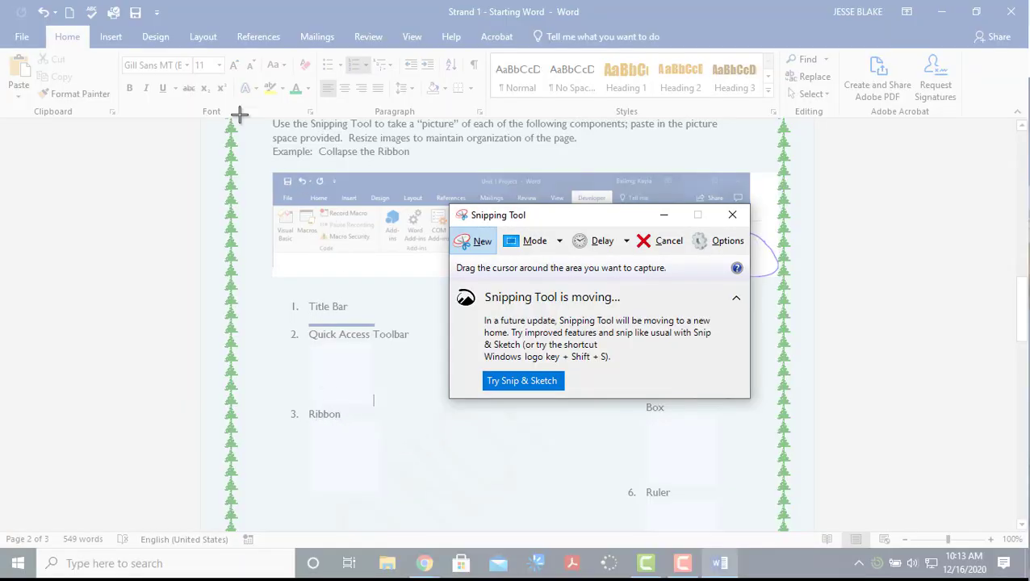
Snip the Design-through-Review ribbon tabs and save the capture as 'ribbon'
left_click_drag(131, 32, 347, 62)
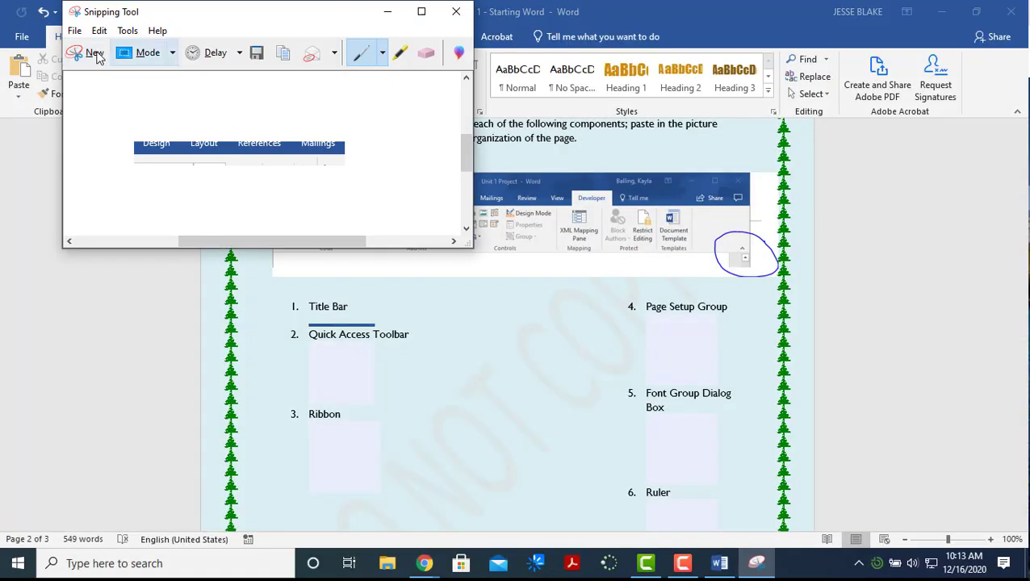
left_click(95, 54)
left_click_drag(136, 27, 395, 47)
left_click(75, 30)
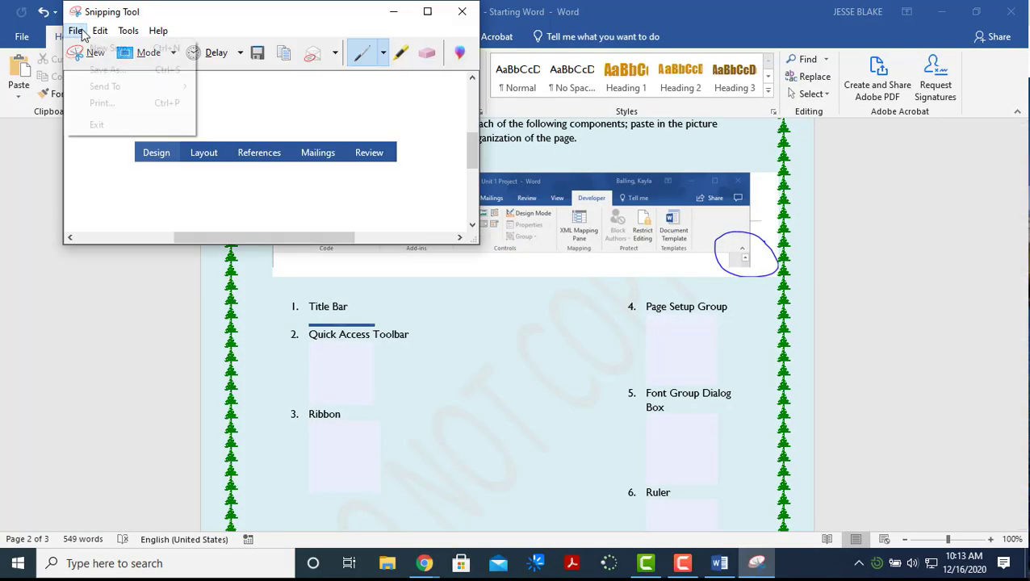
left_click(86, 69)
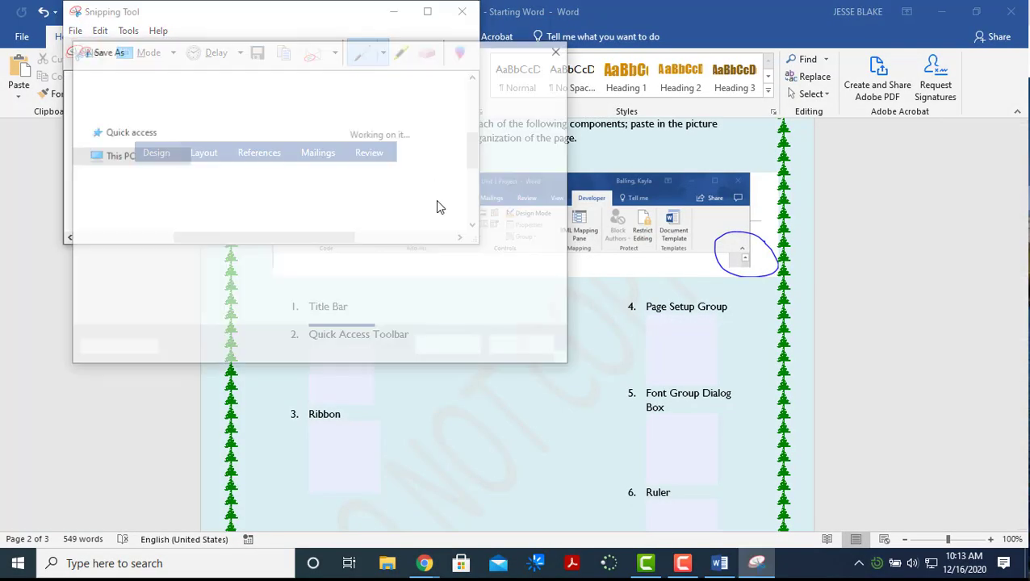
type("ribbon")
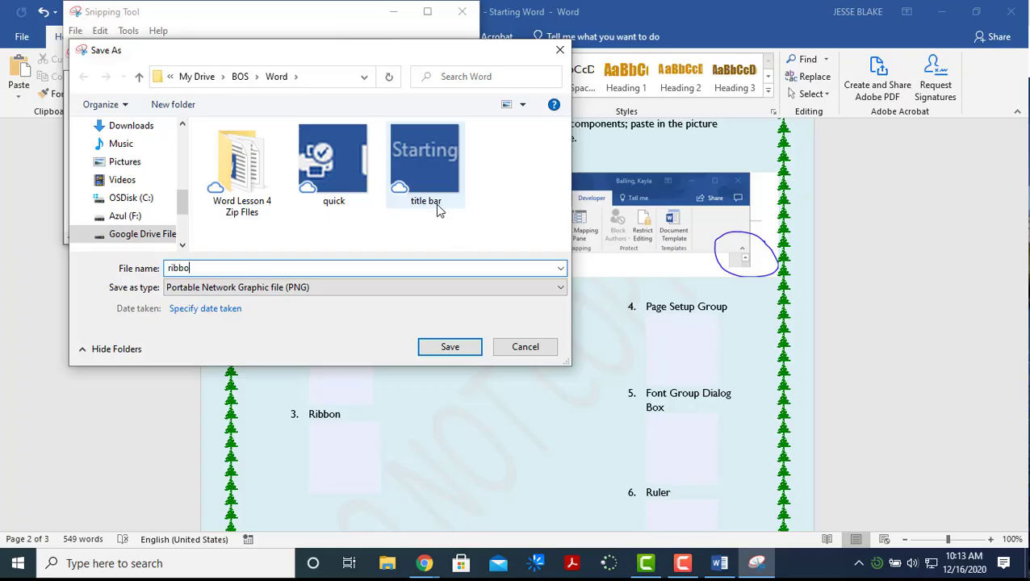
key("Return")
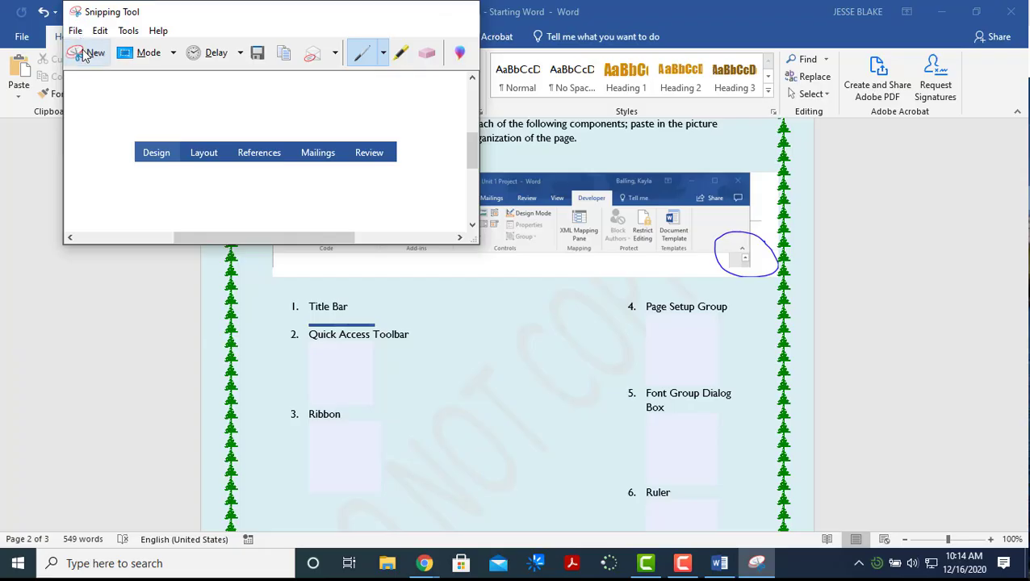
left_click(86, 52)
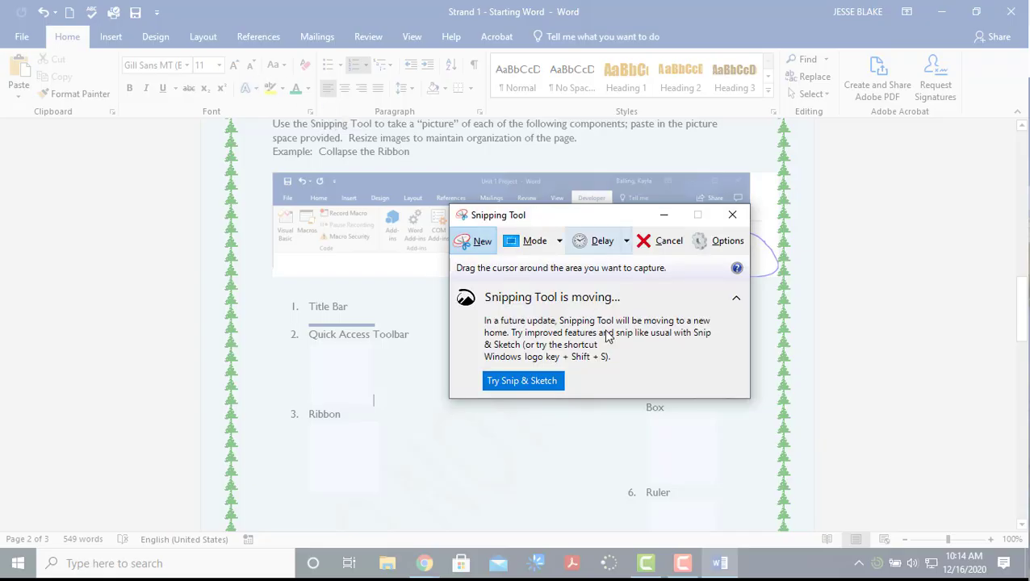
Cancel the pending snip and show Word's Layout commands with the Page Setup group
left_click(667, 242)
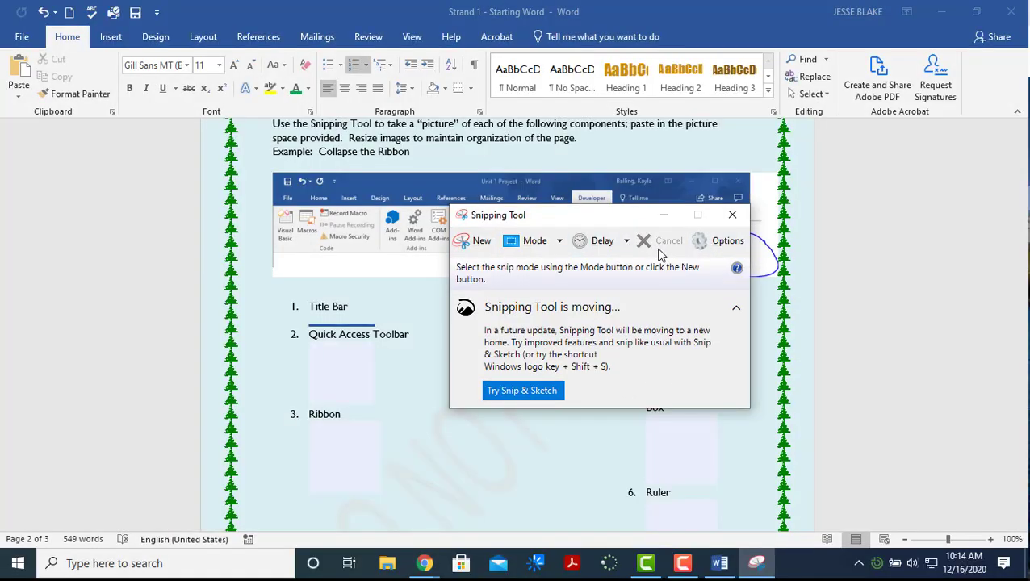
left_click(169, 38)
left_click(111, 37)
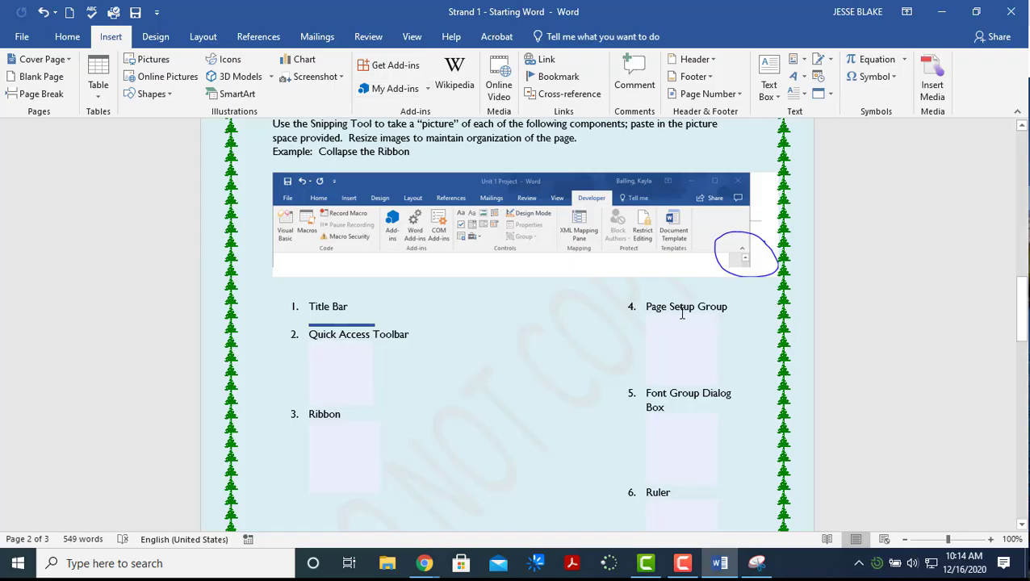
left_click(67, 37)
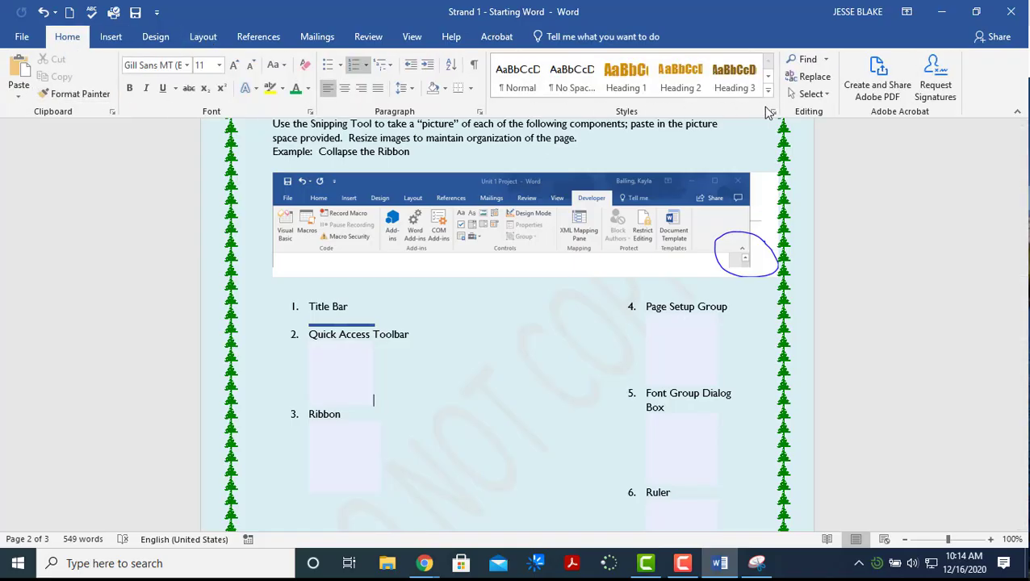
left_click(104, 38)
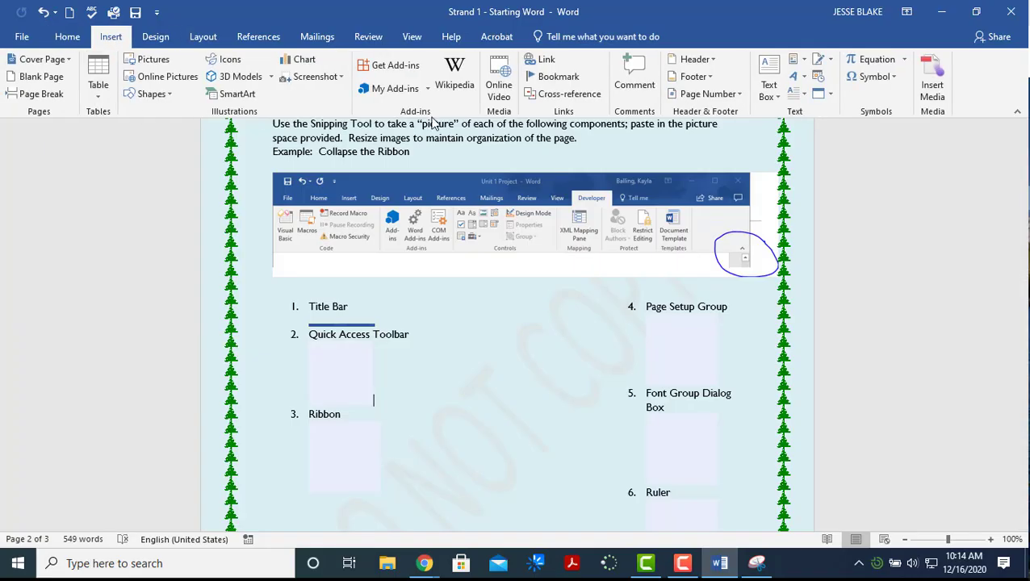
left_click(155, 39)
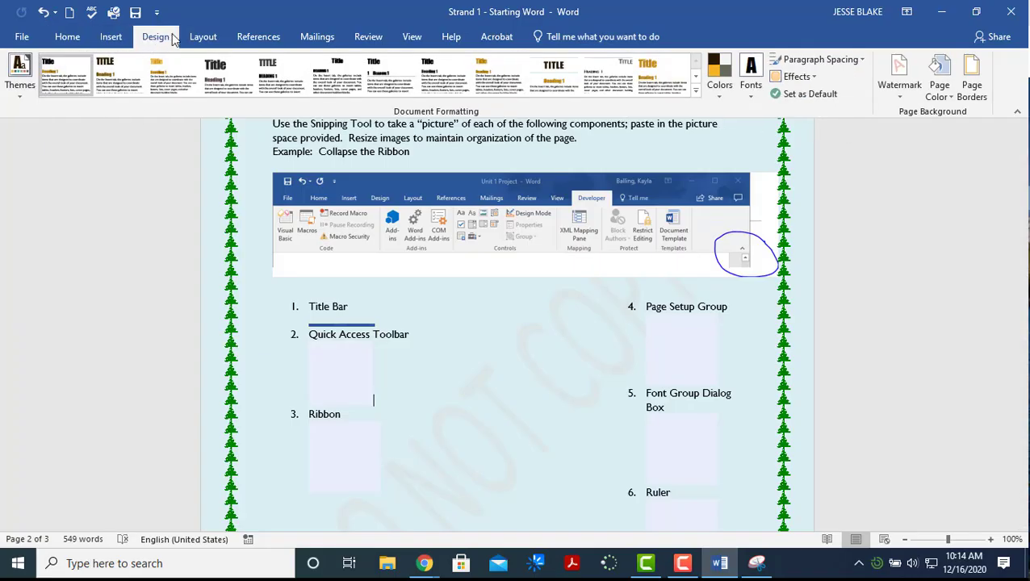
left_click(201, 41)
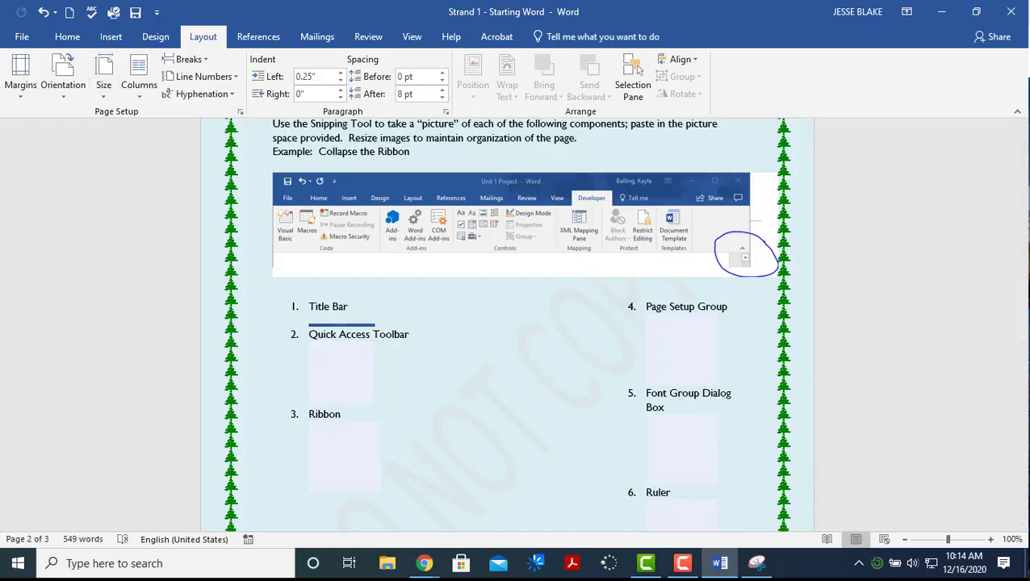
left_click(756, 564)
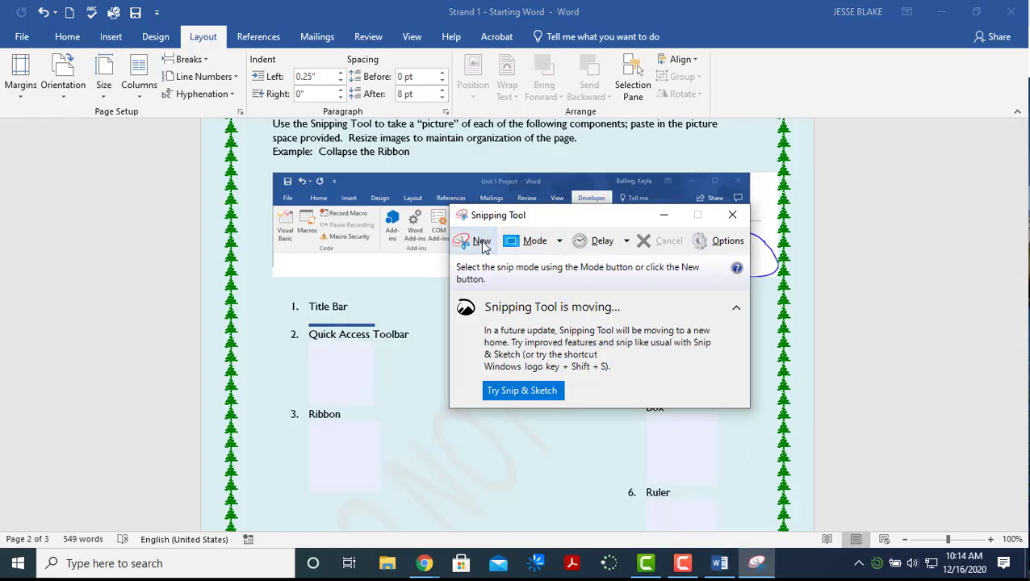
Snip Word's Page Setup group and save it as 'page setup' in the Word folder
left_click(473, 241)
left_click_drag(1, 44, 251, 125)
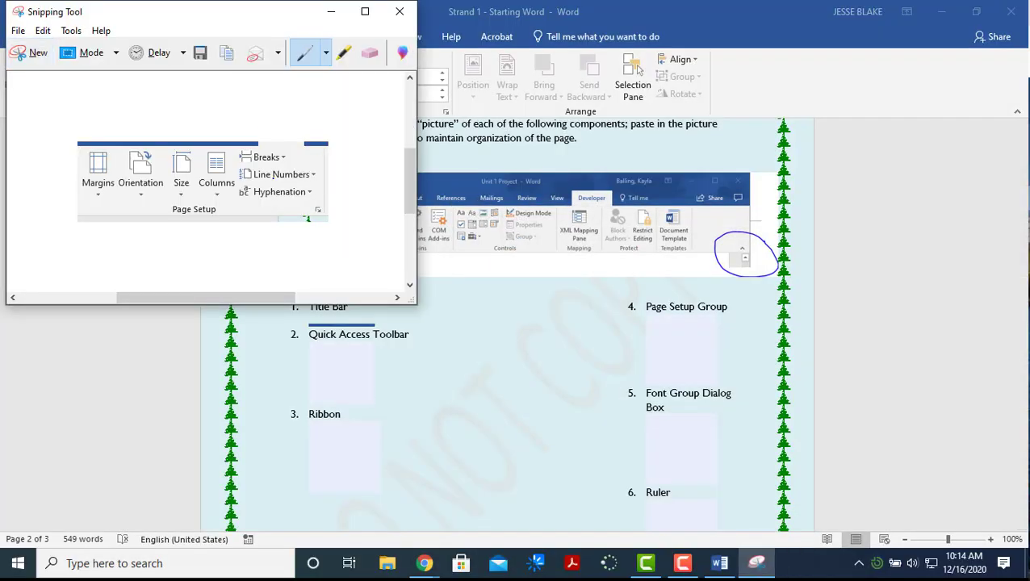
right_click(274, 180)
left_click(302, 223)
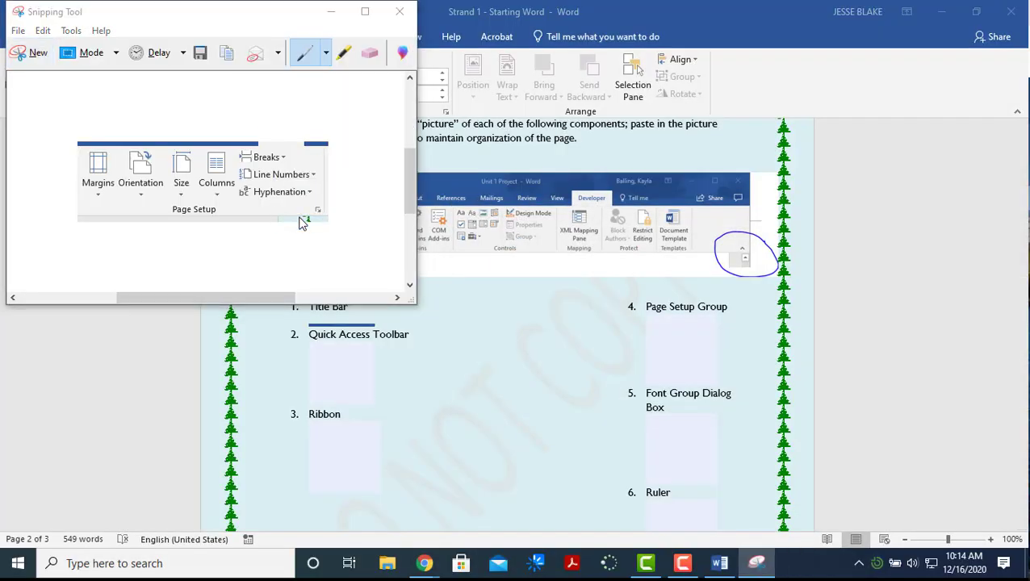
type("page setup box")
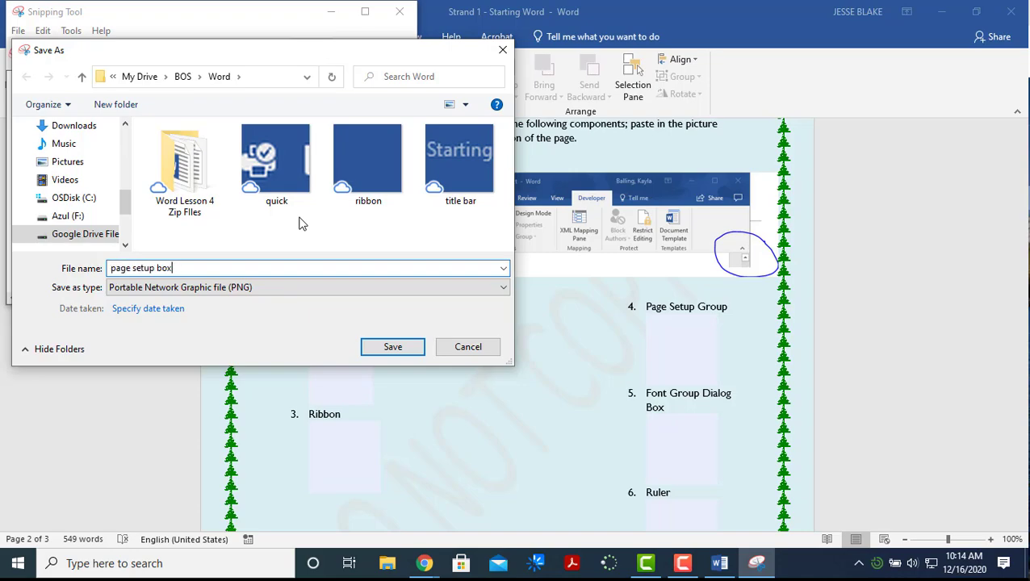
key("Return")
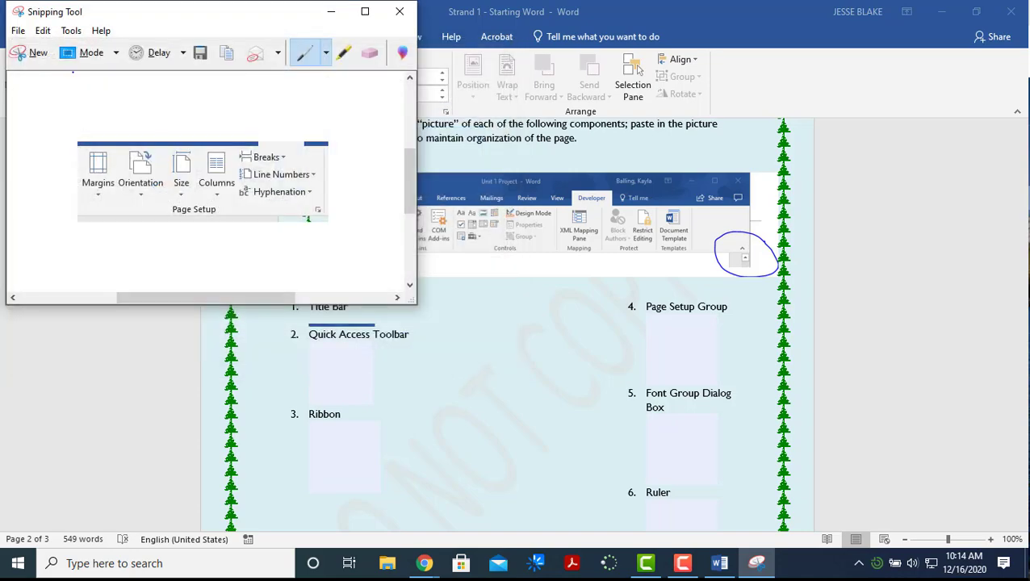
left_click(773, 343)
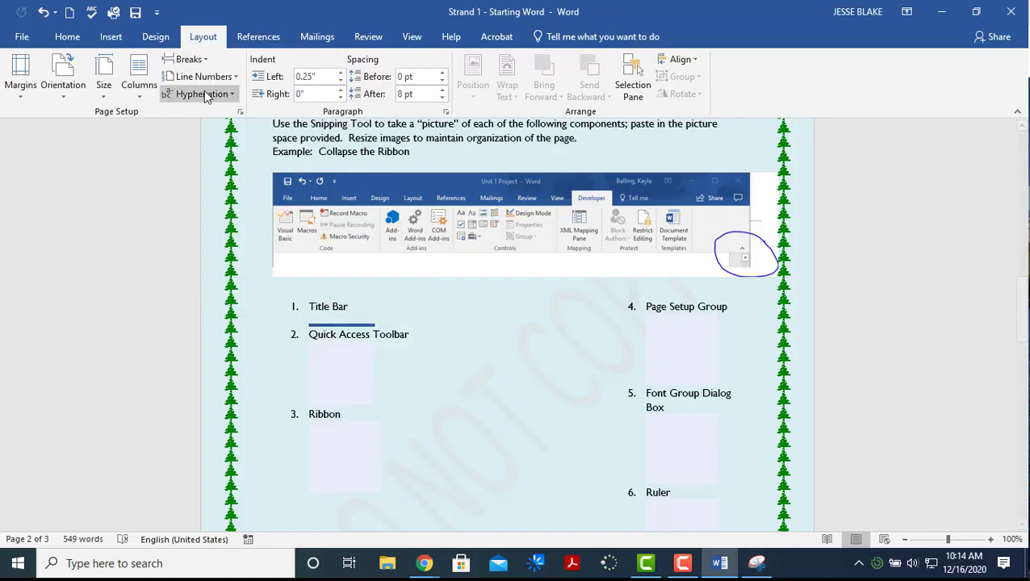
Look at the Font dialog's advanced character spacing, then close it without changes
left_click(79, 40)
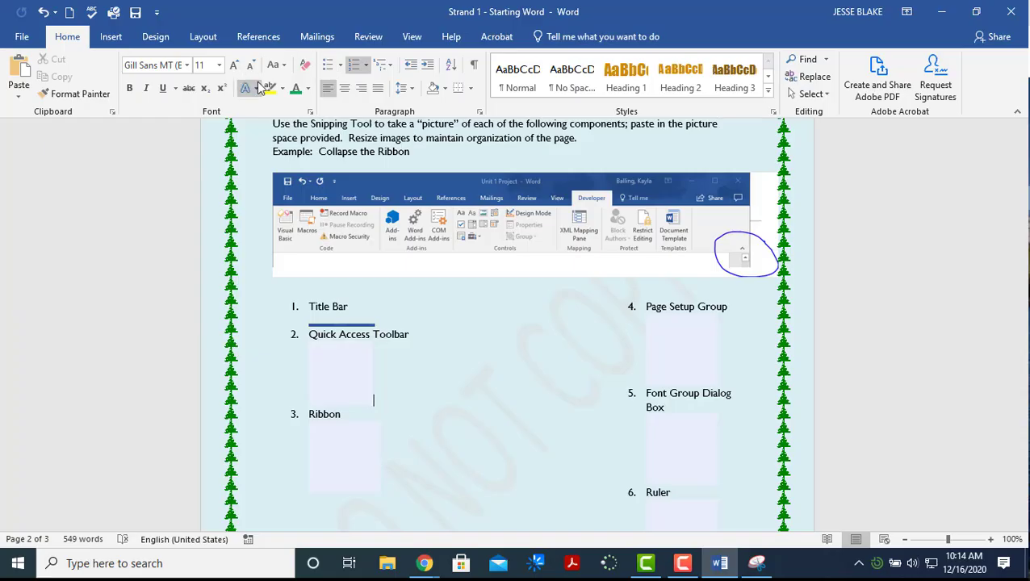
left_click(312, 113)
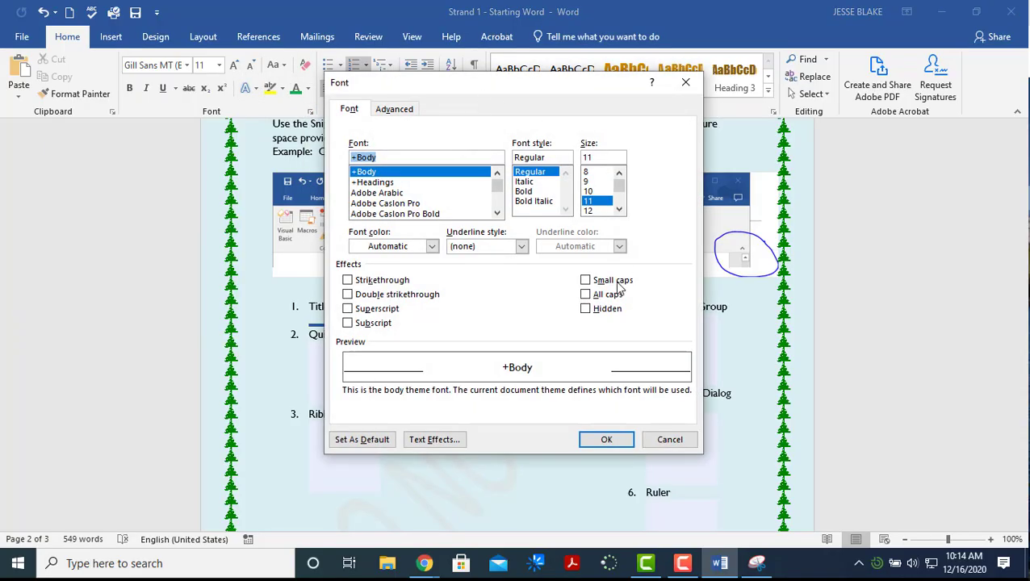
left_click(414, 109)
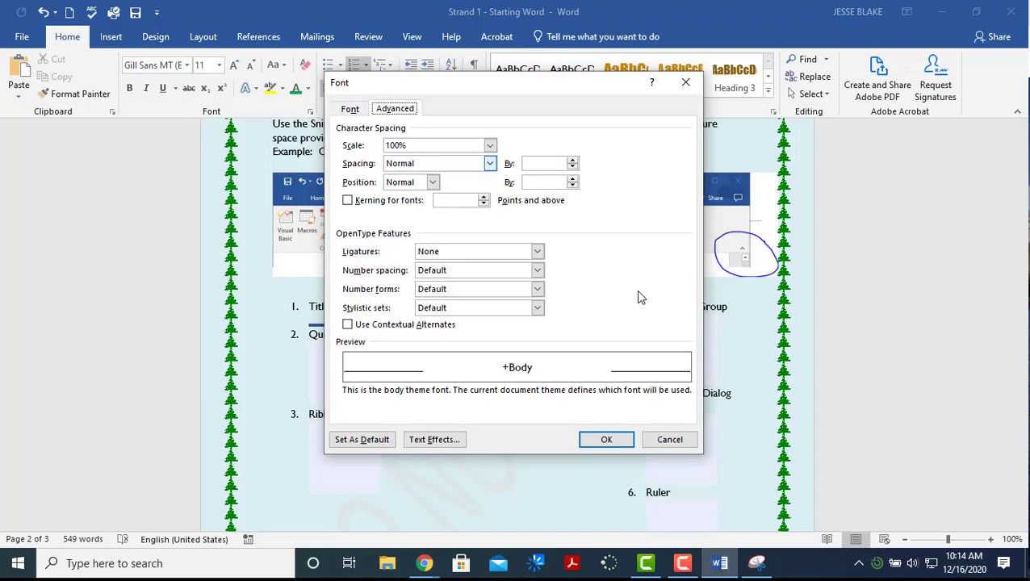
left_click(667, 438)
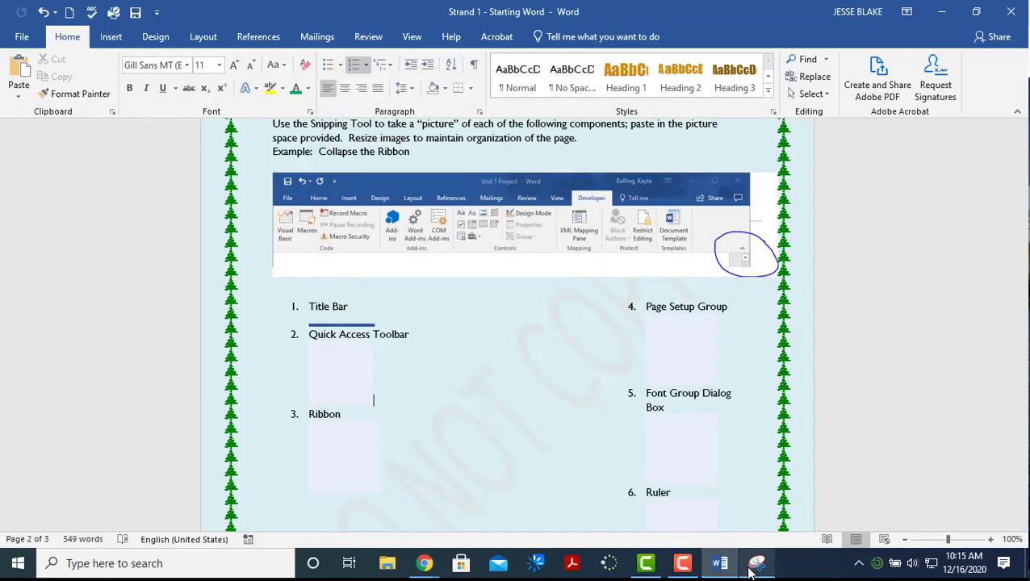
Snip the Font group corner and save it as the PNG 'dialog box'
left_click(756, 563)
left_click(45, 58)
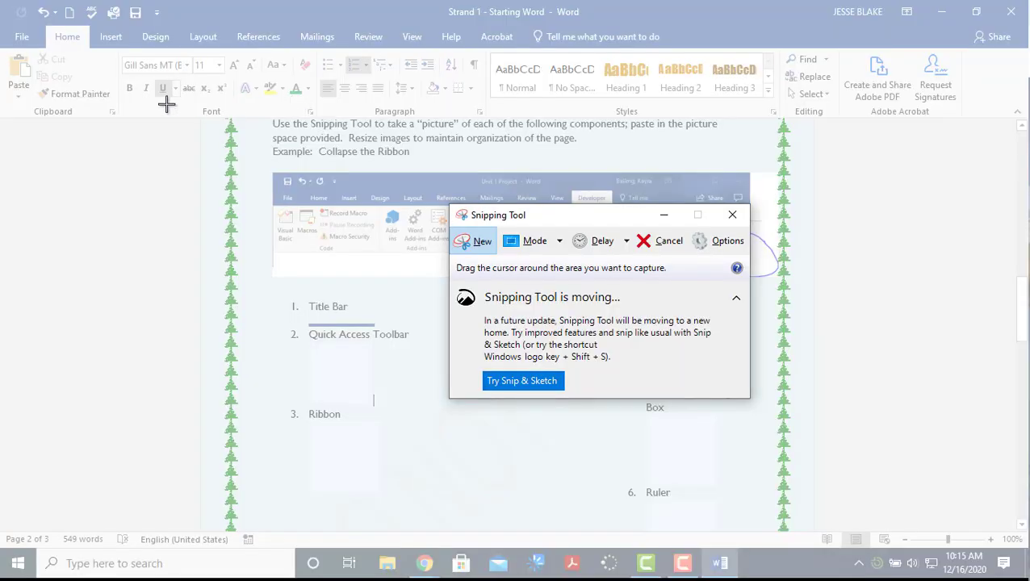
left_click_drag(166, 103, 319, 129)
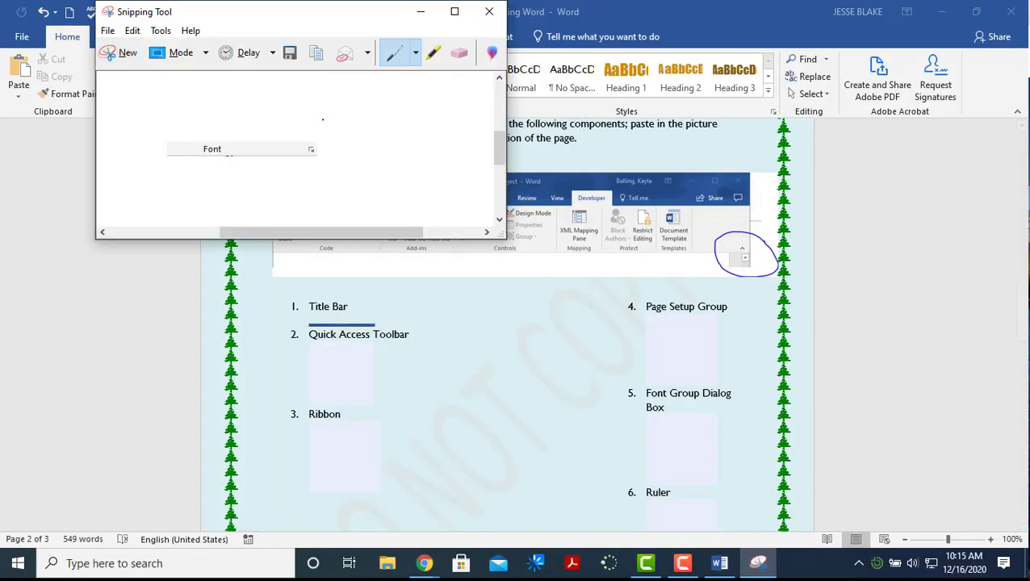
left_click(108, 31)
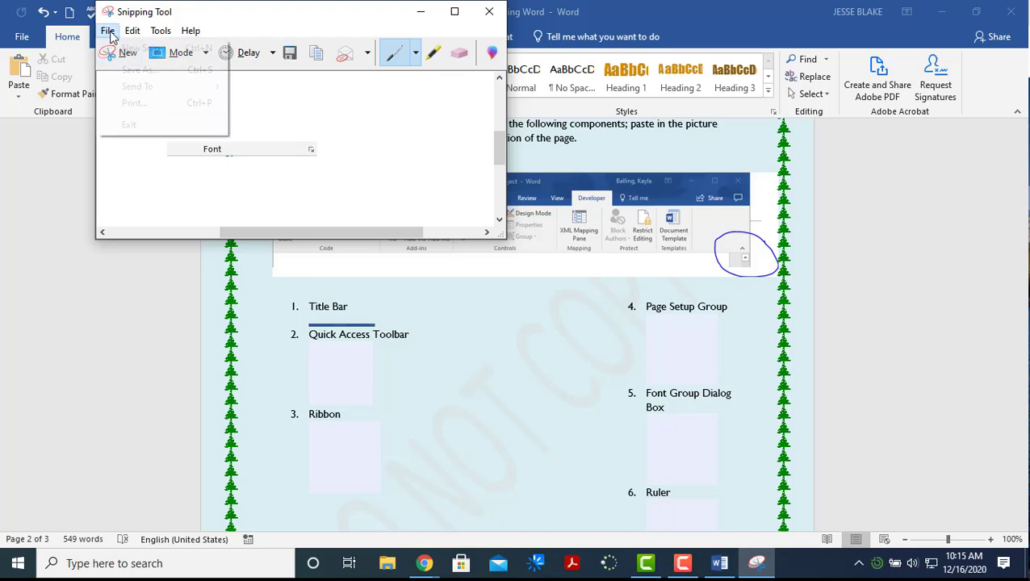
left_click(135, 72)
type("dialog box")
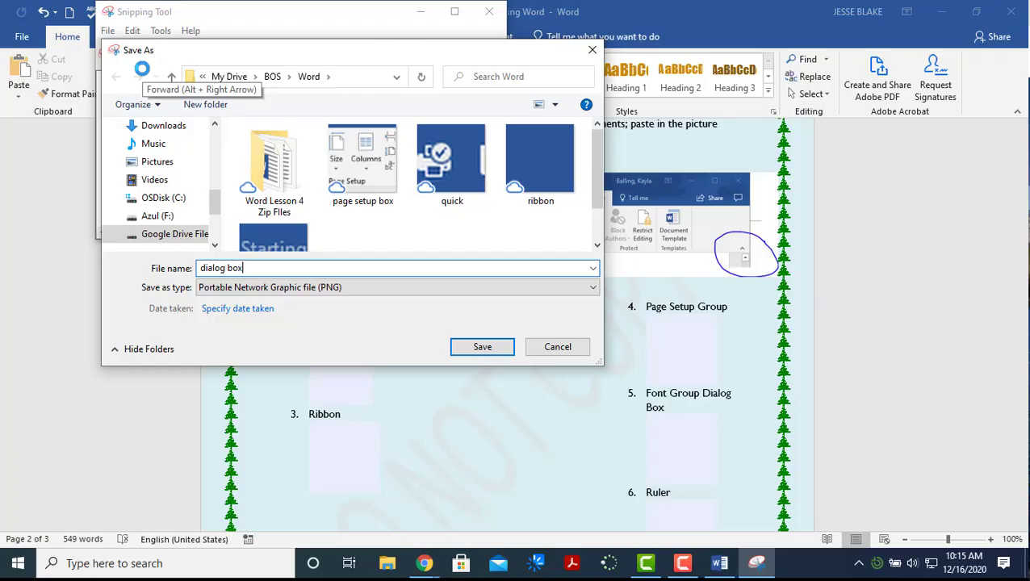
left_click(494, 353)
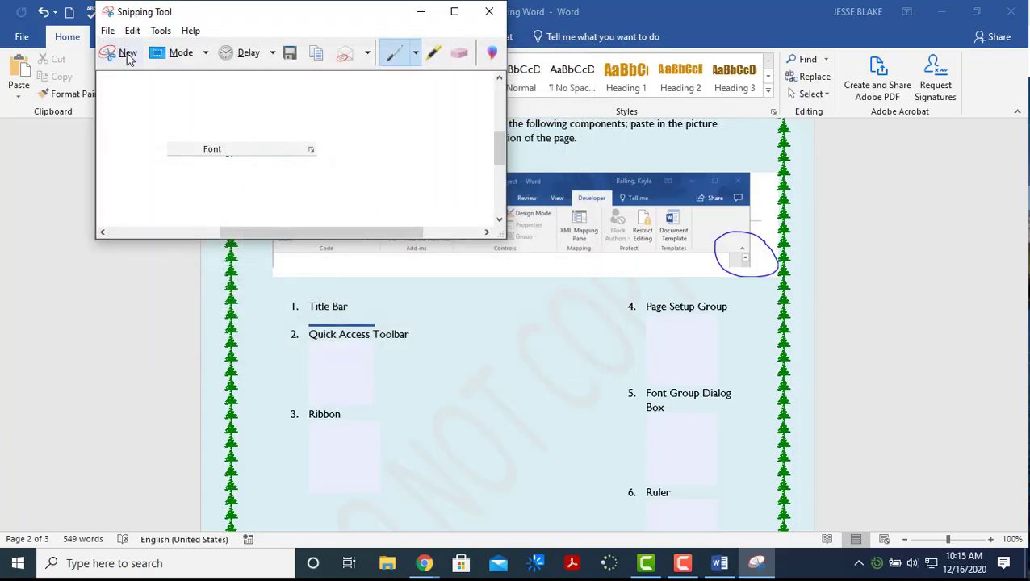
Turn on the ruler above the page from the View tab
left_click(819, 203)
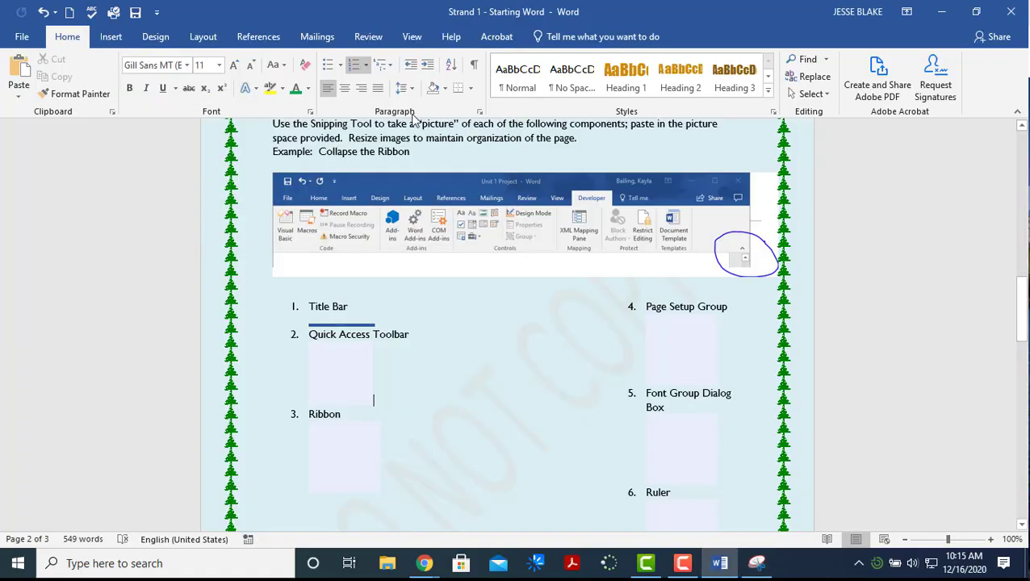
scroll(468, 205, "up", 1)
scroll(468, 205, "down", 1)
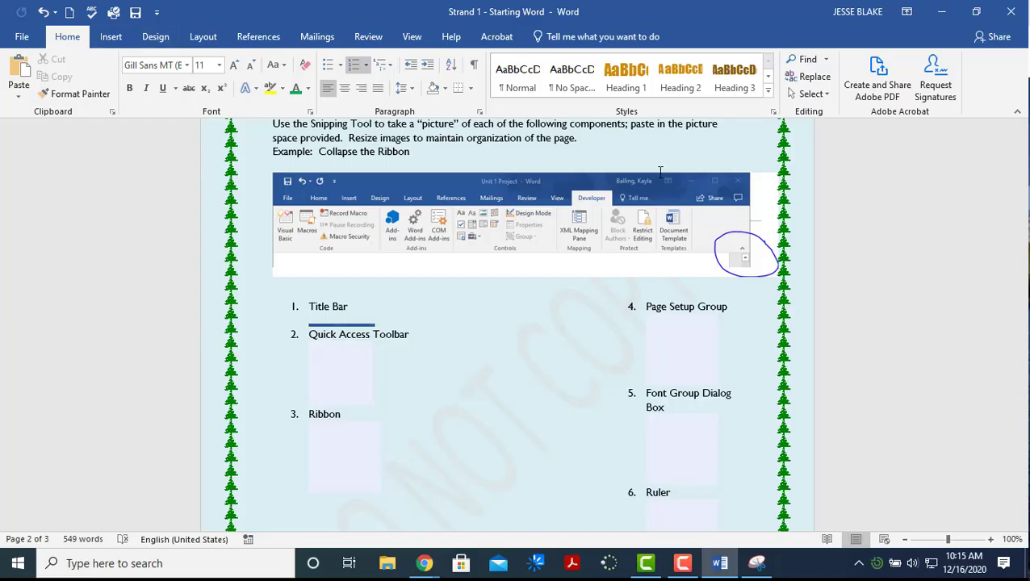
left_click_drag(1020, 307, 1021, 145)
left_click(412, 37)
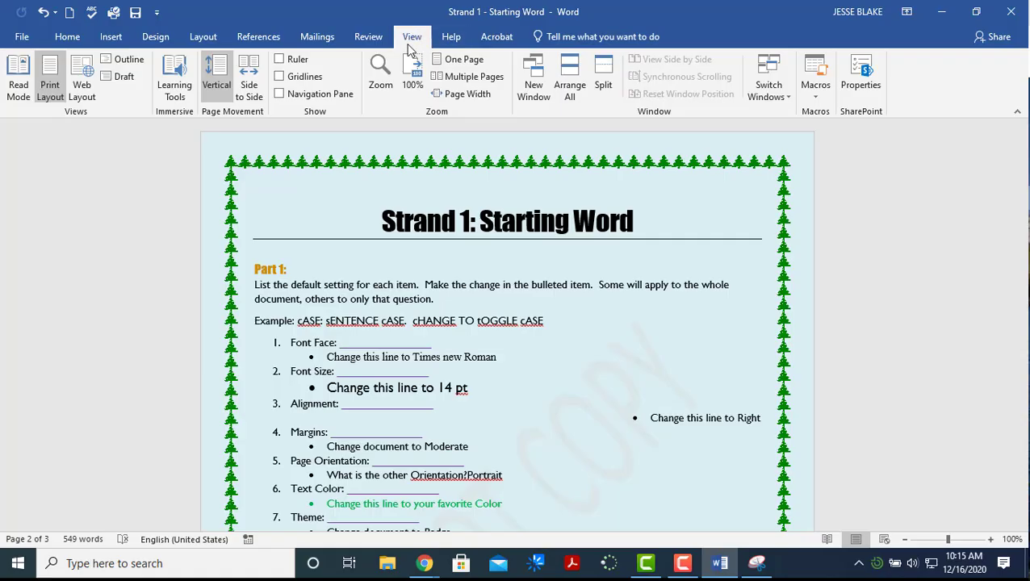
left_click(294, 63)
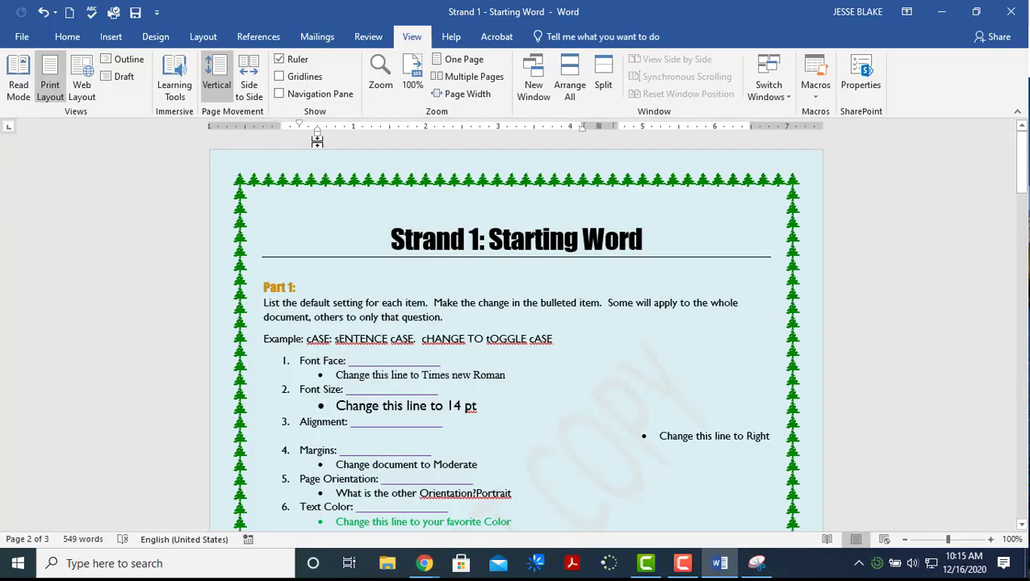
Snip the ruler, save it as the PNG 'ruler', and close Snipping Tool
left_click(759, 563)
left_click(129, 55)
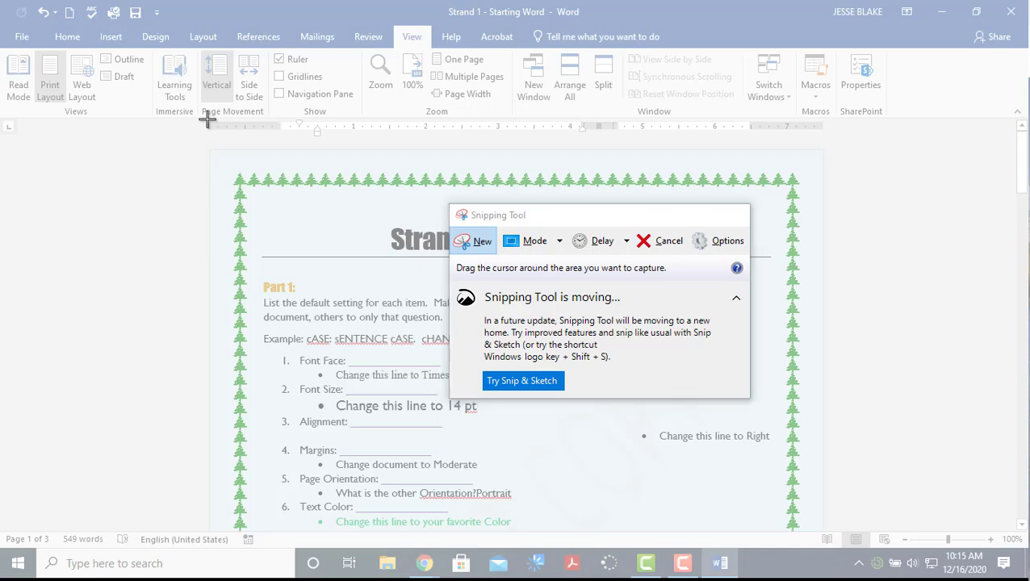
left_click_drag(207, 120, 832, 155)
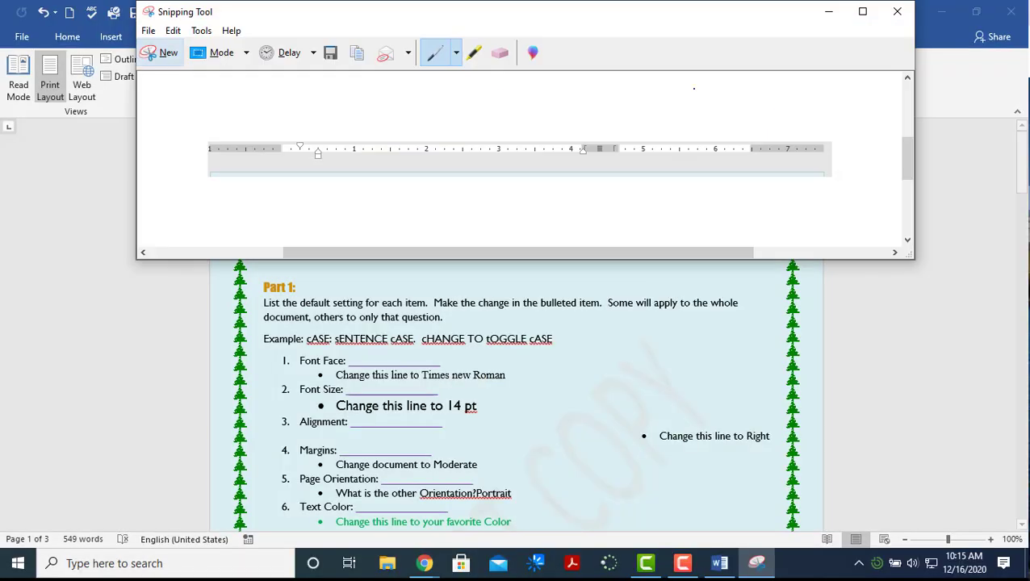
left_click(149, 31)
left_click(164, 68)
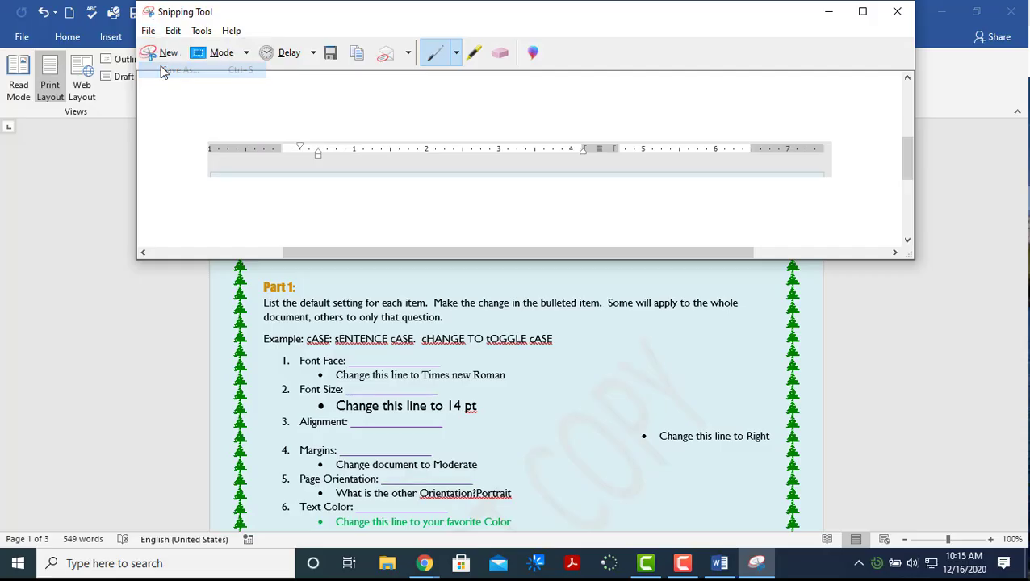
type("ruler")
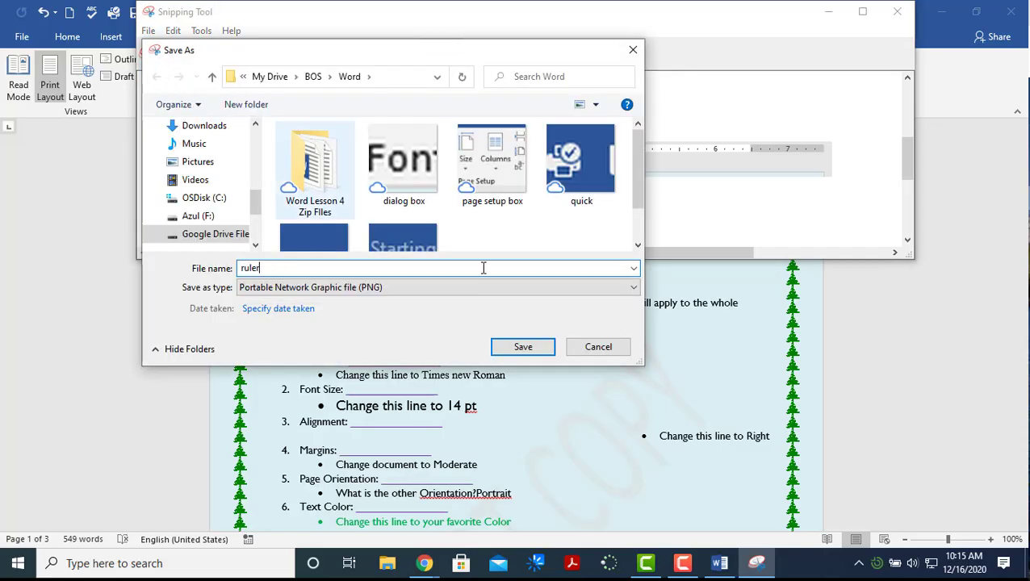
left_click(539, 349)
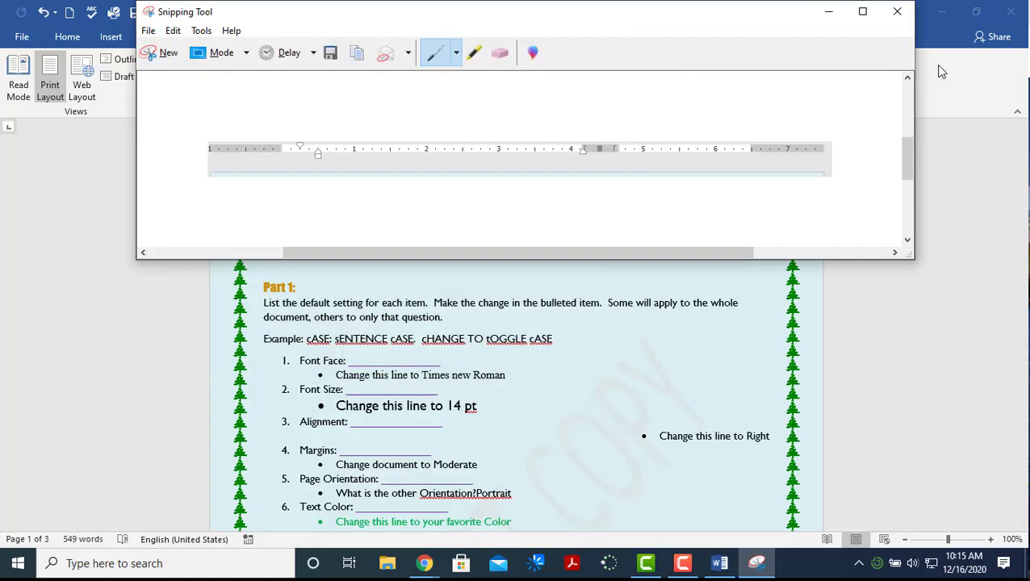
left_click(909, 14)
Insert the 'quick' capture under the Quick Access Toolbar item
scroll(575, 283, "down", 8)
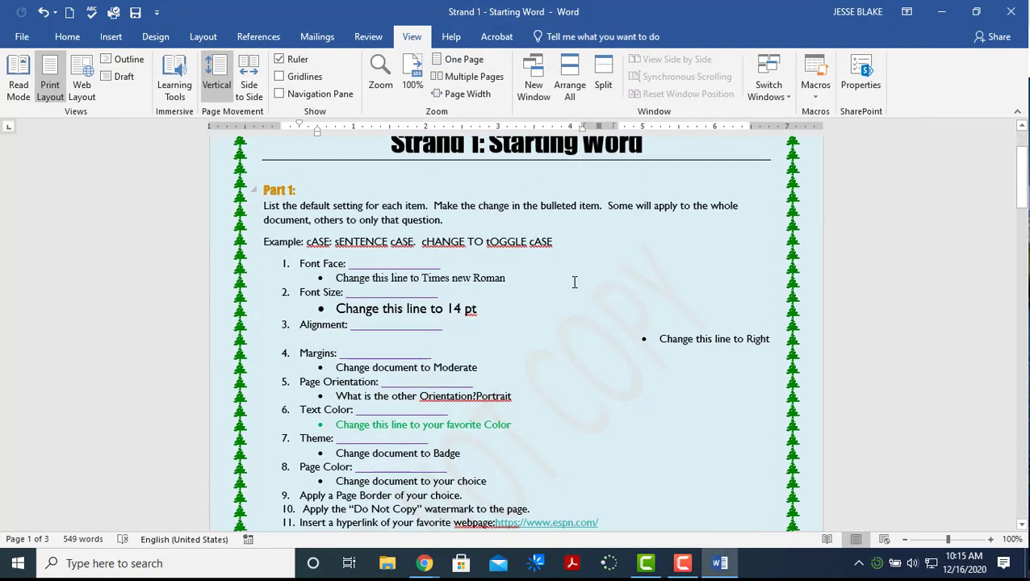
scroll(667, 299, "down", 10)
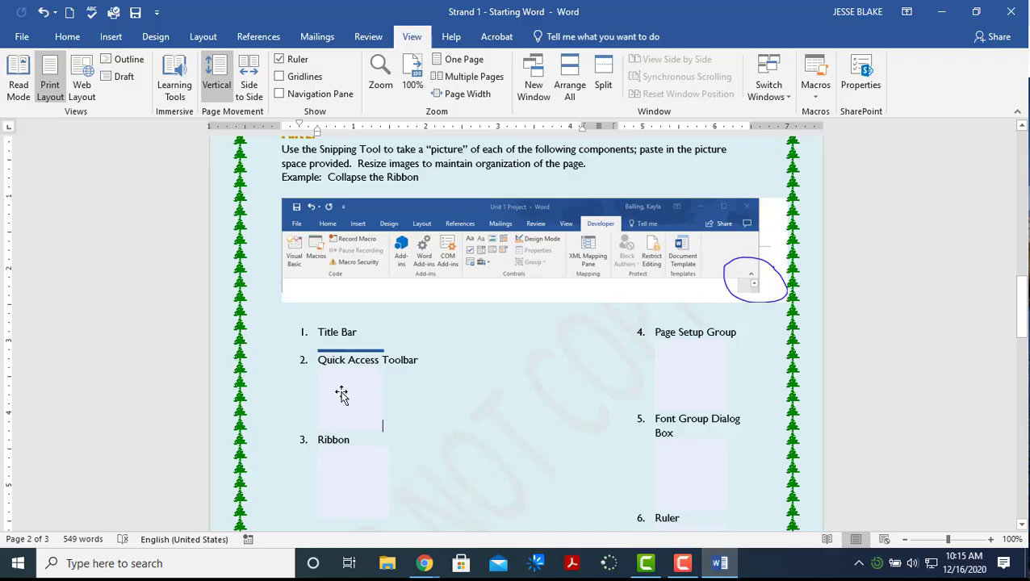
left_click(341, 394)
double_click(342, 394)
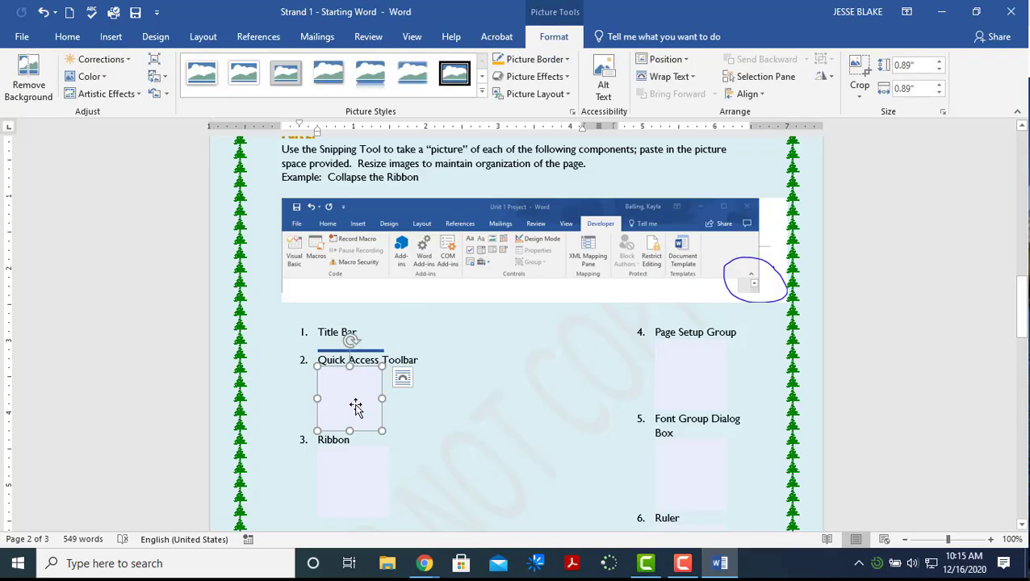
left_click(690, 383)
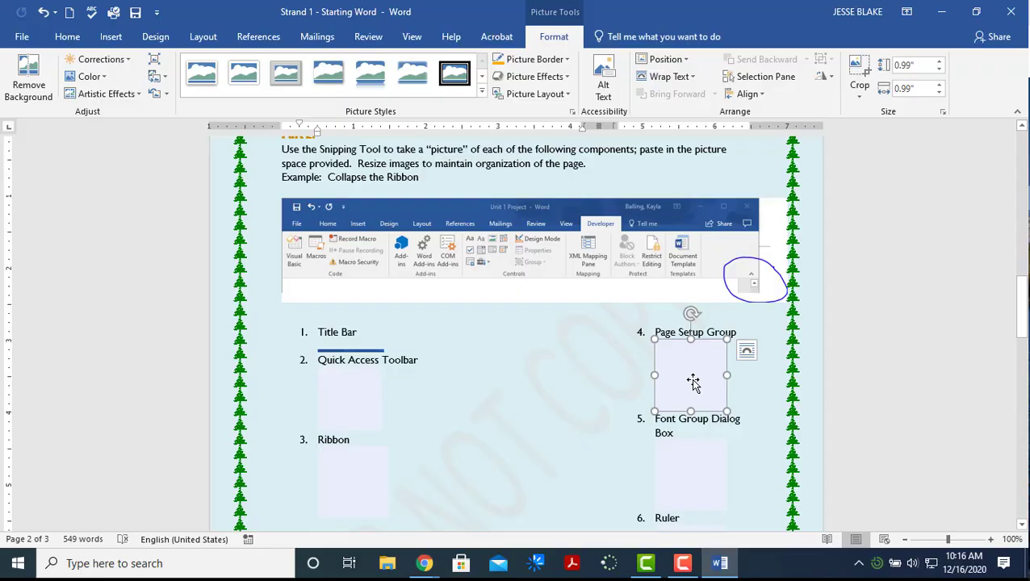
left_click(338, 394)
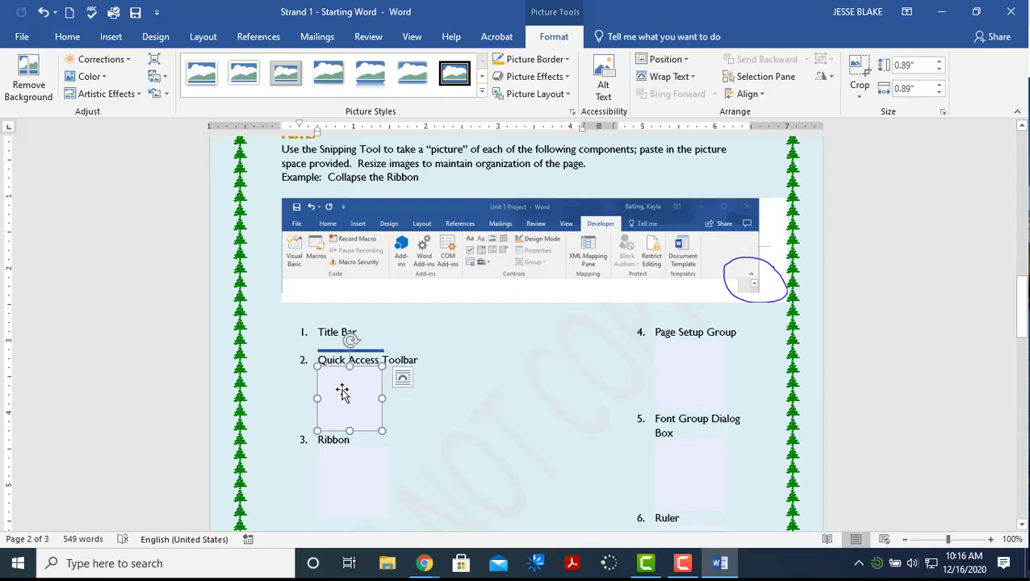
left_click(67, 37)
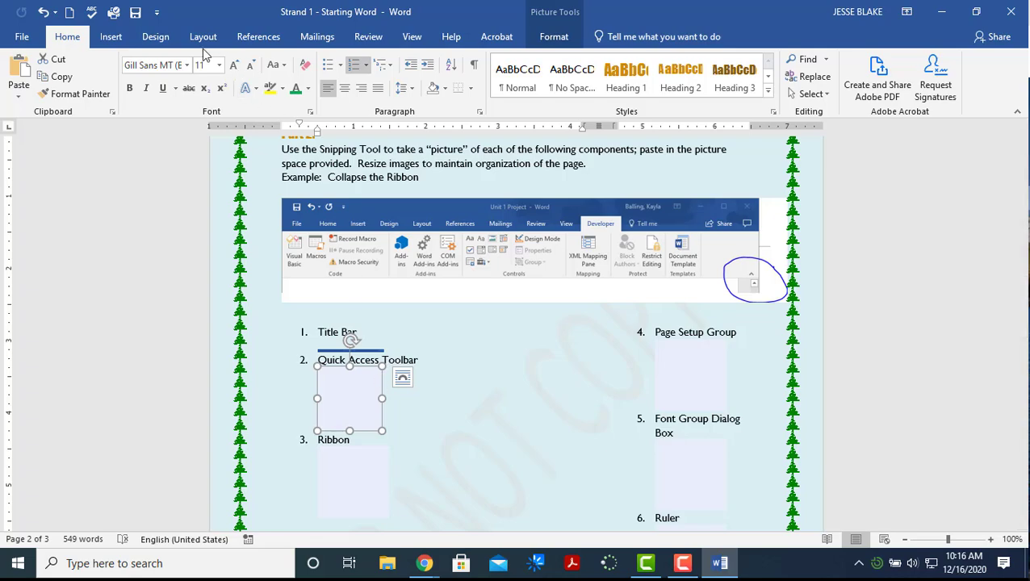
left_click(120, 40)
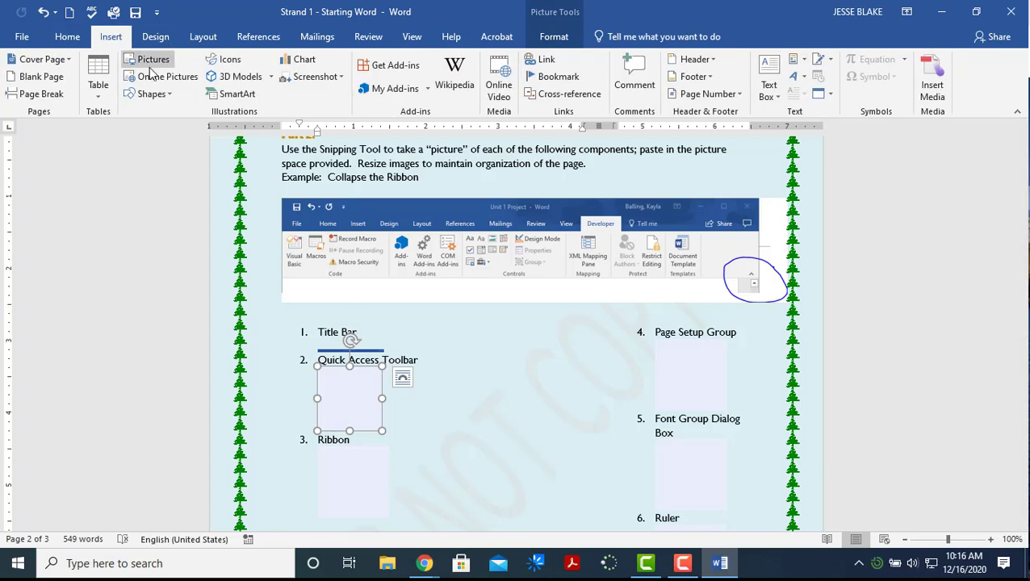
left_click(154, 63)
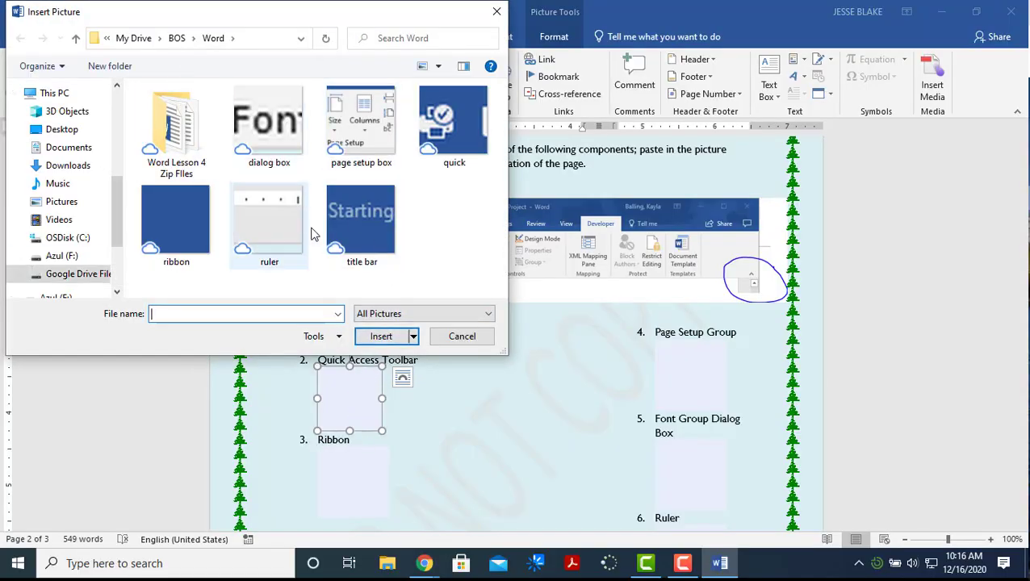
left_click(443, 121)
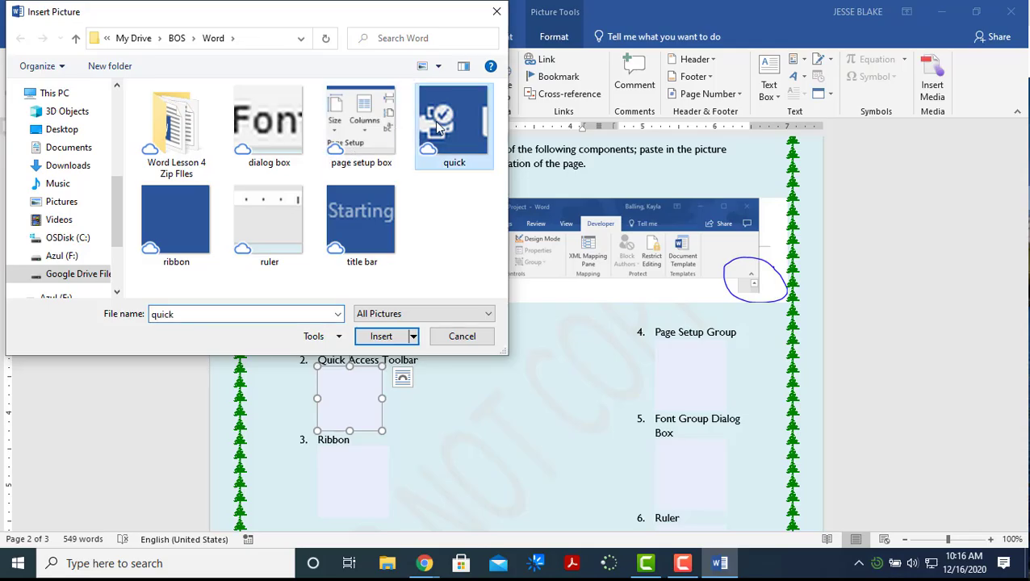
left_click(379, 336)
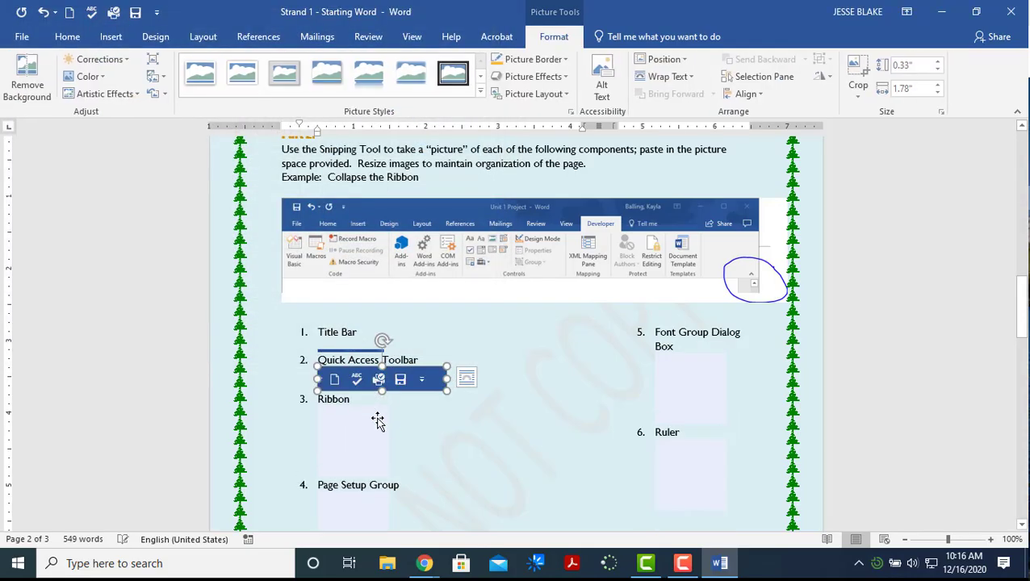
Insert the 'ribbon' capture under the Ribbon item
left_click(368, 438)
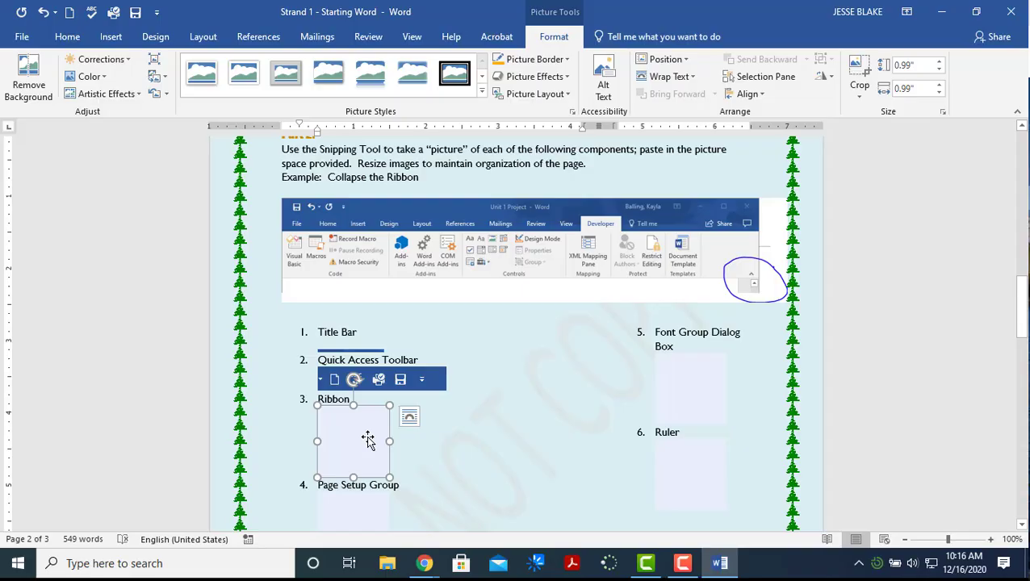
scroll(368, 438, "down", 1)
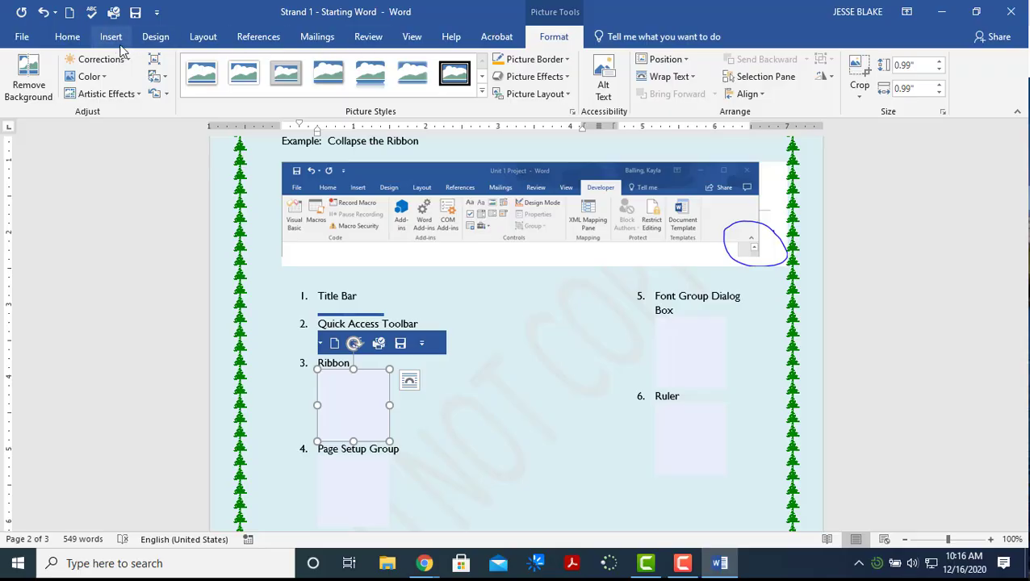
left_click(116, 40)
left_click(154, 59)
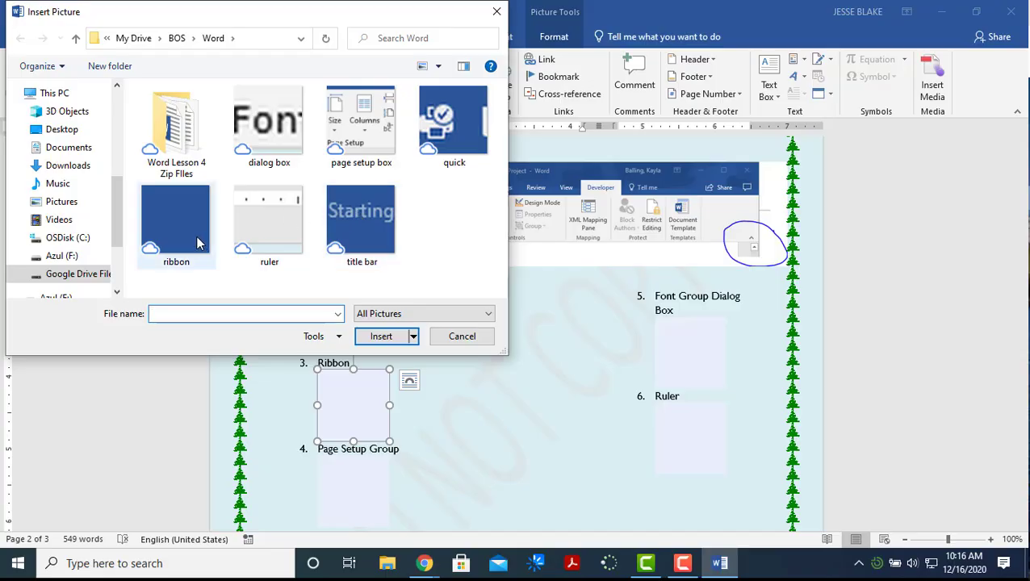
double_click(175, 218)
scroll(479, 353, "down", 5)
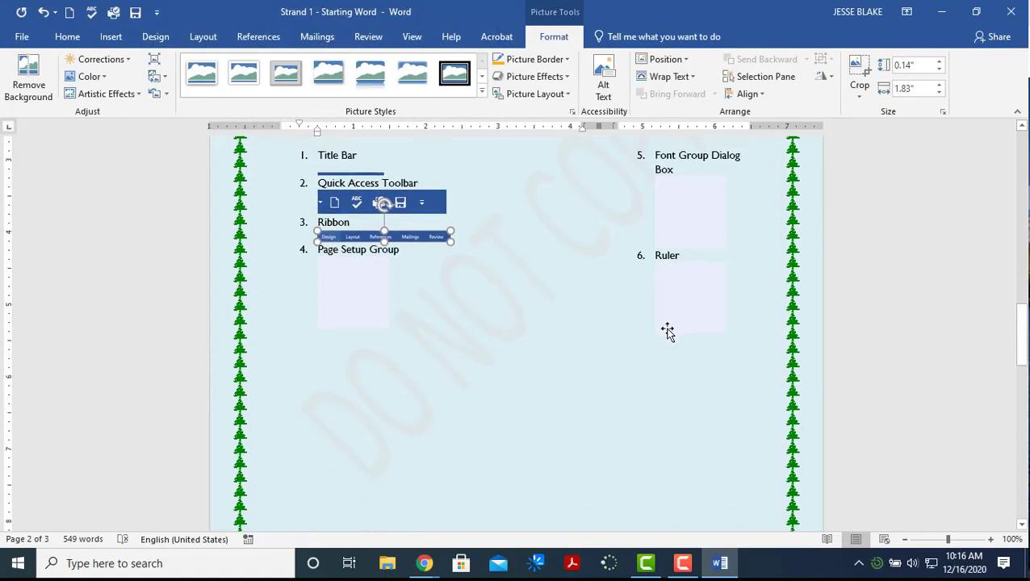
Search Online Pictures for 'wolverin' and insert the cartoon Wolverine clip art
scroll(675, 315, "down", 9)
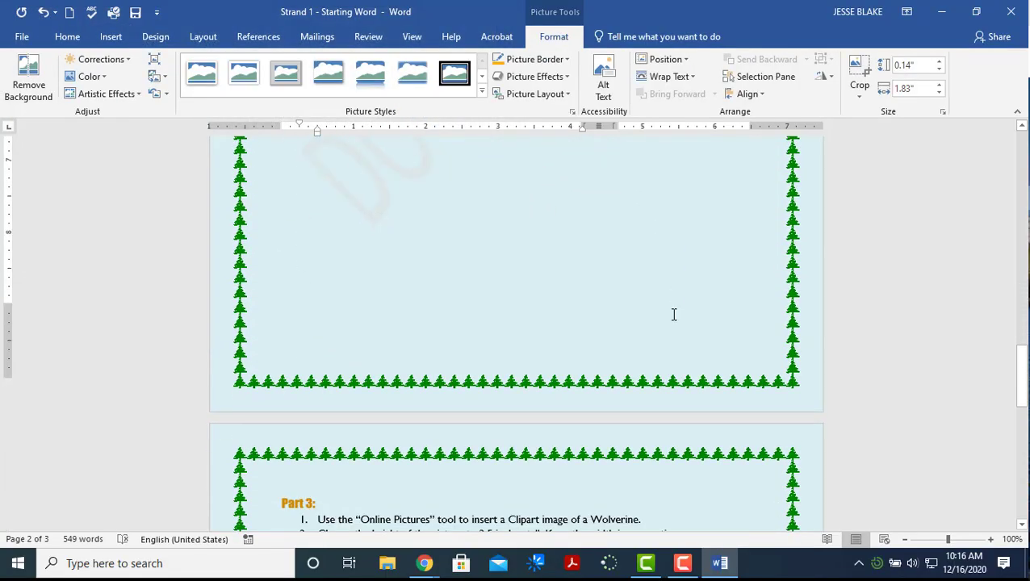
scroll(672, 313, "down", 6)
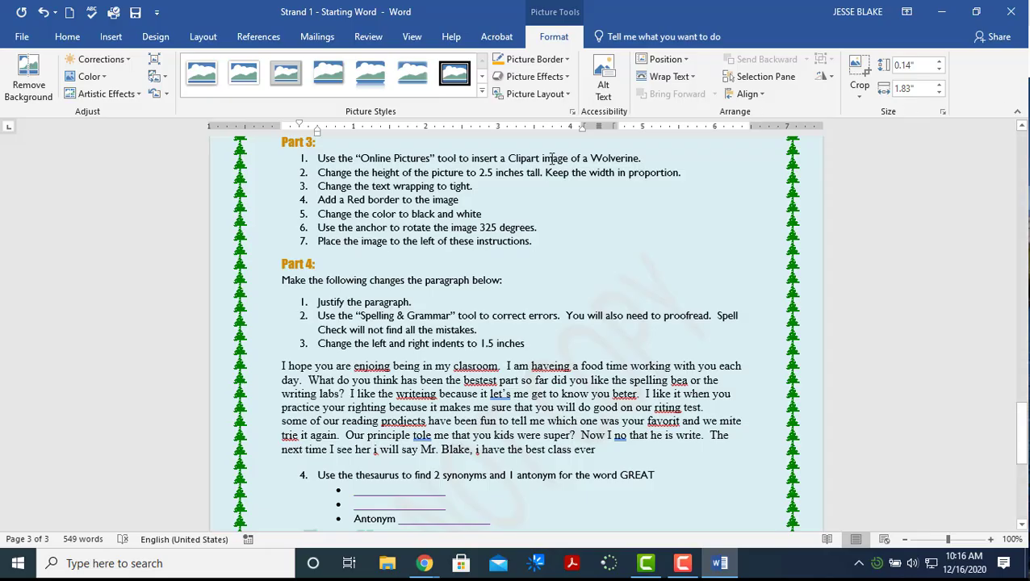
left_click(110, 38)
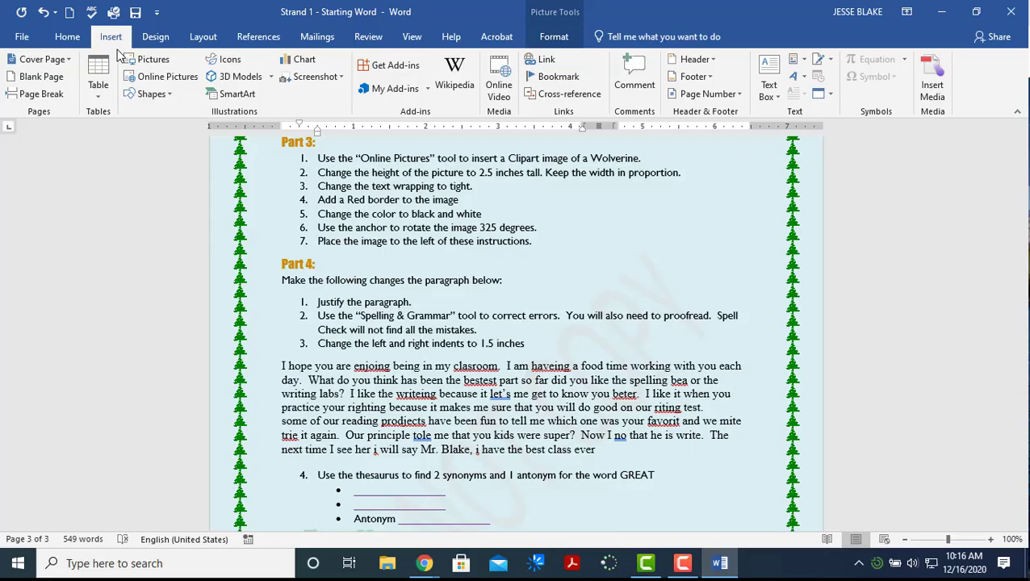
left_click(144, 79)
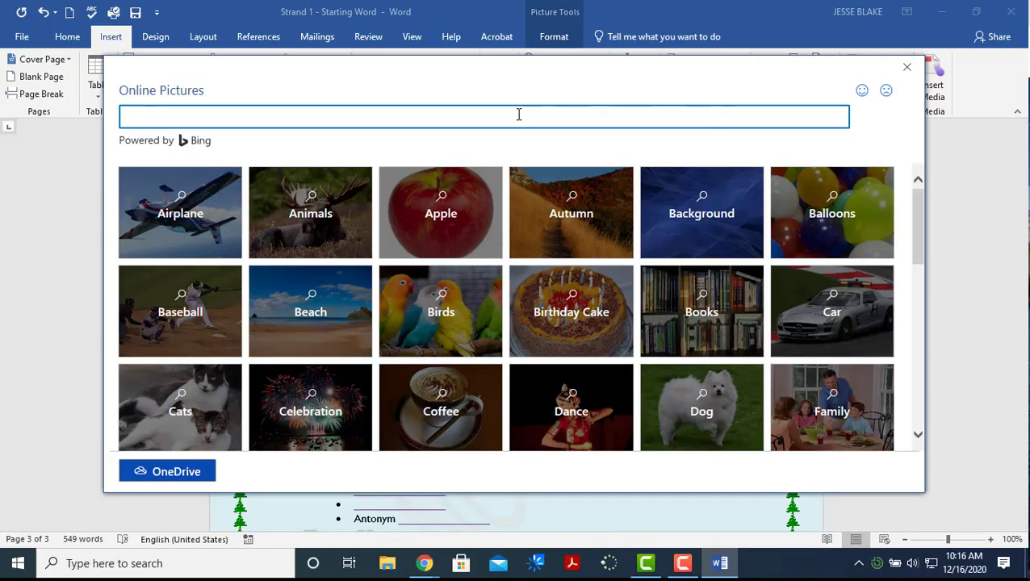
type("wolverine")
key("Return")
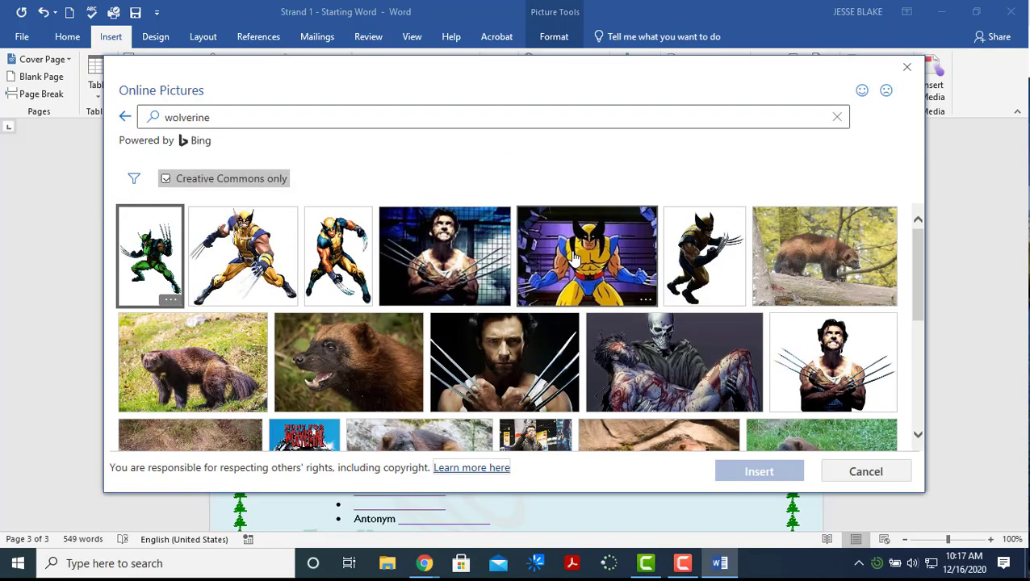
left_click(573, 257)
left_click(743, 471)
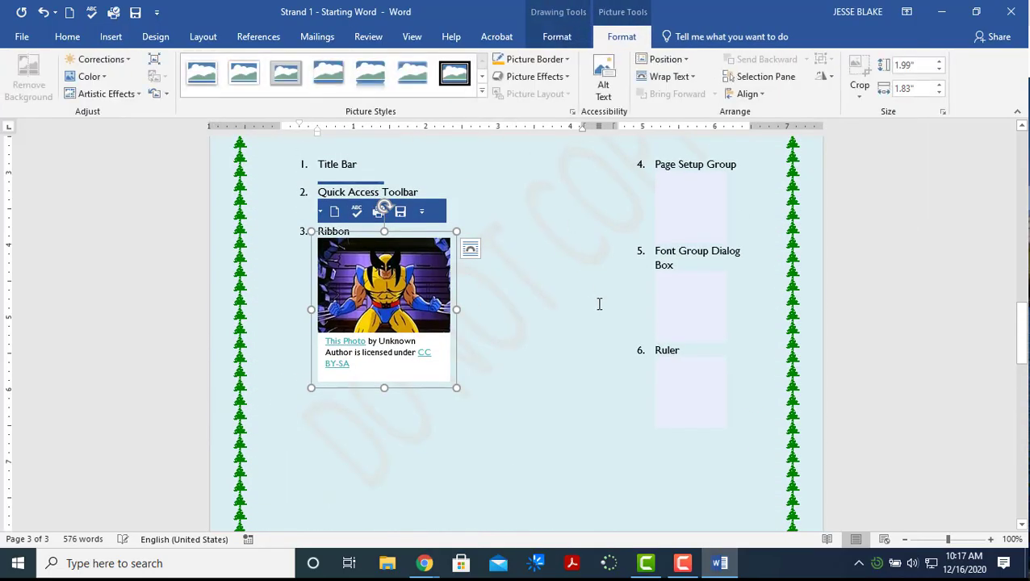
scroll(580, 331, "down", 6)
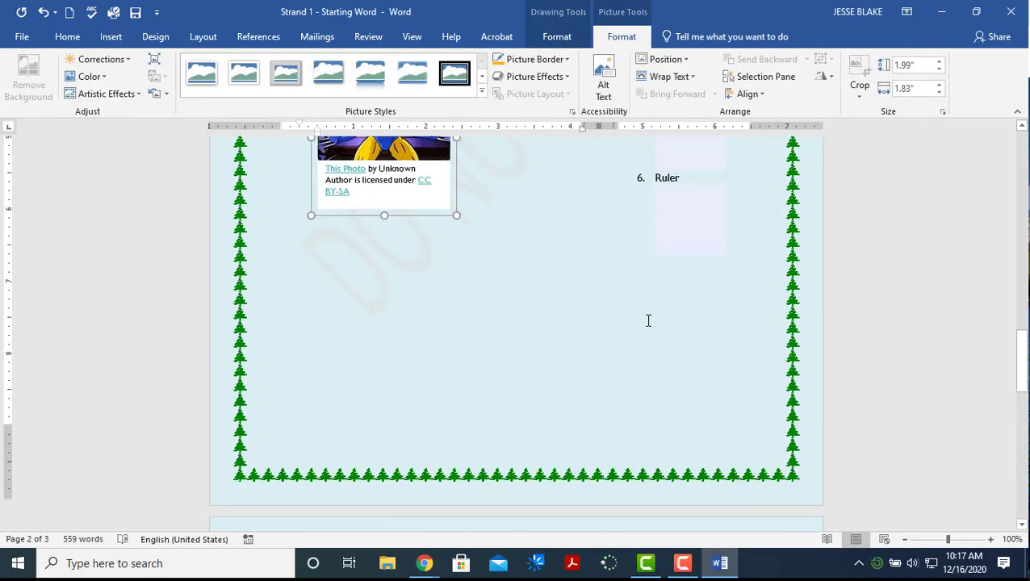
scroll(698, 332, "down", 5)
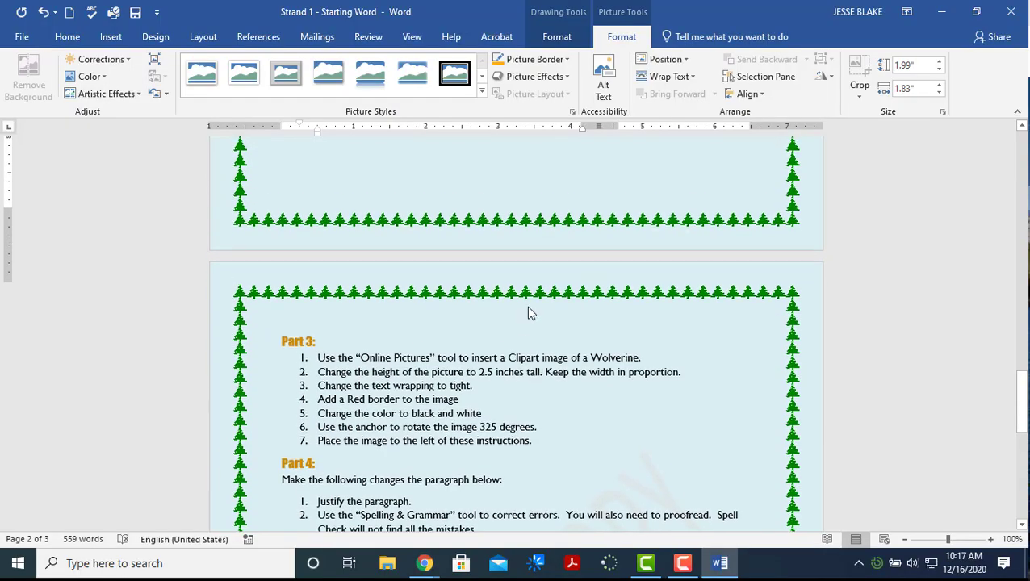
scroll(549, 243, "up", 1)
left_click_drag(1022, 396, 1022, 309)
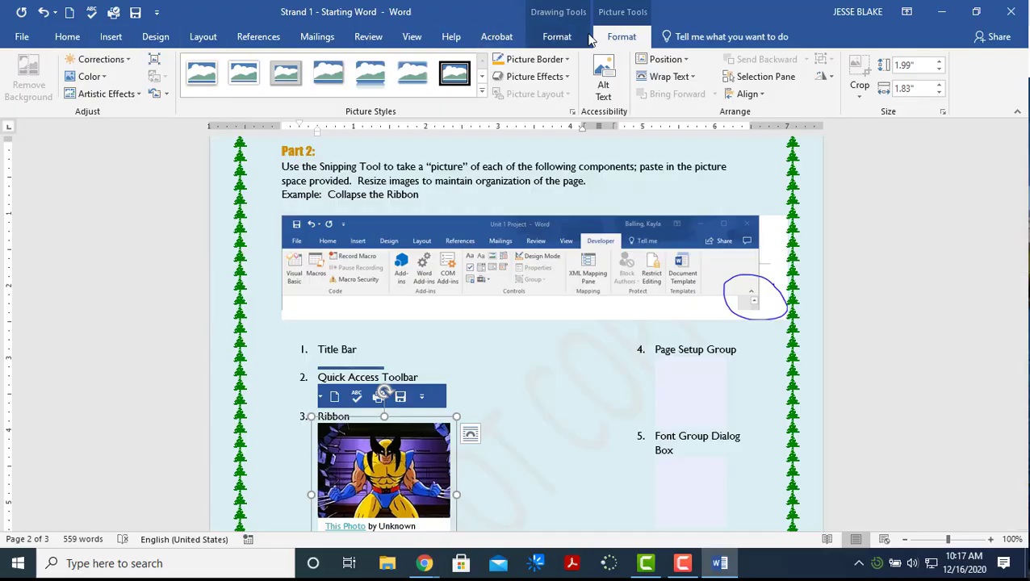
left_click(946, 248)
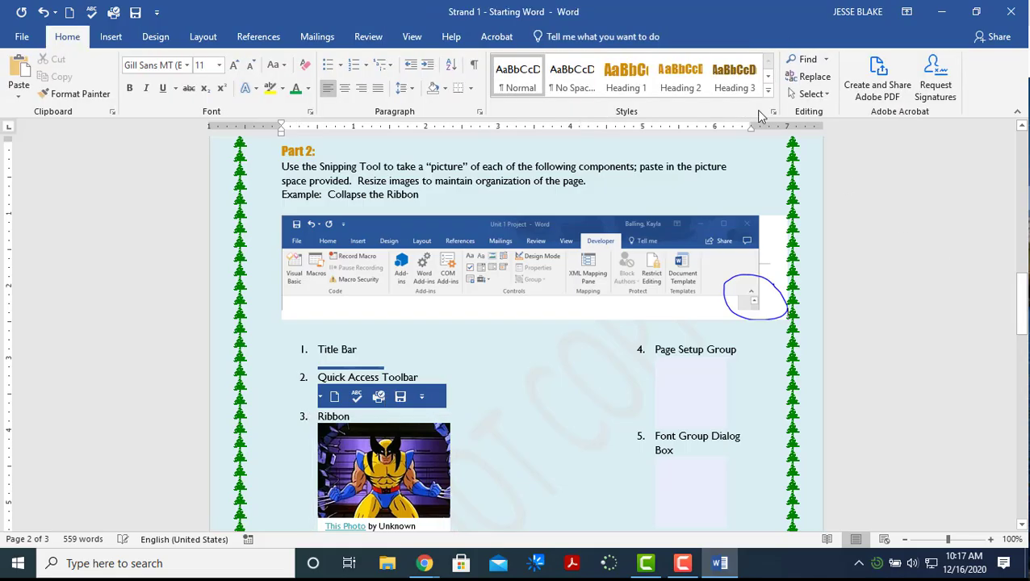
left_click(395, 458)
left_click(625, 37)
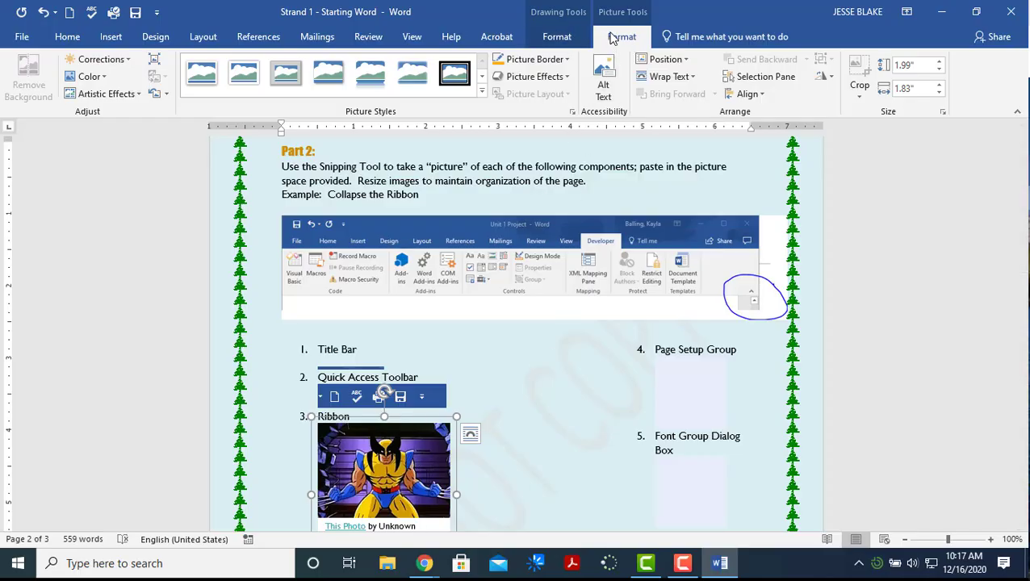
left_click(565, 40)
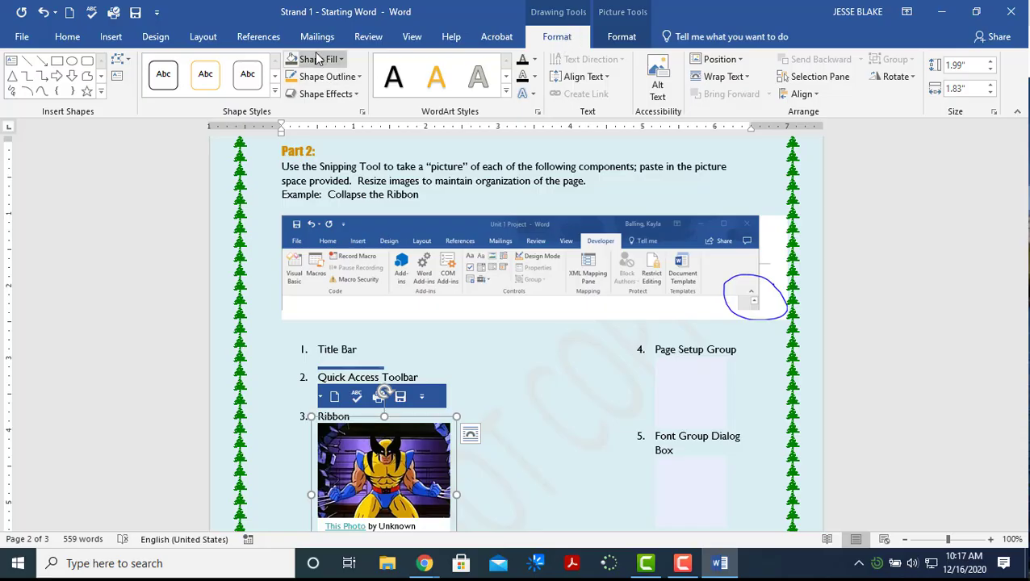
left_click(620, 37)
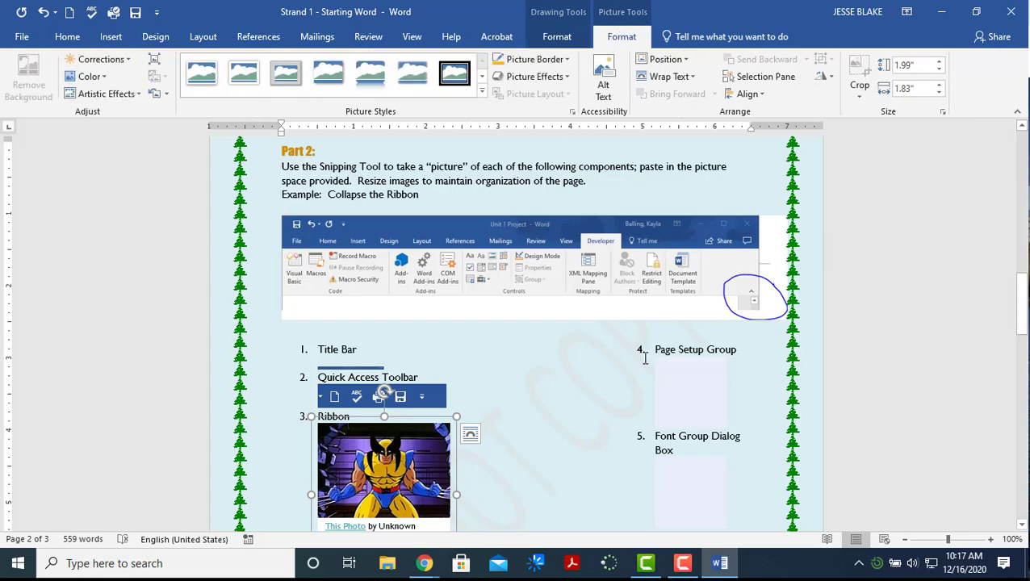
Enter 2.5 inches as the Wolverine picture's Shape Height
scroll(598, 396, "down", 1)
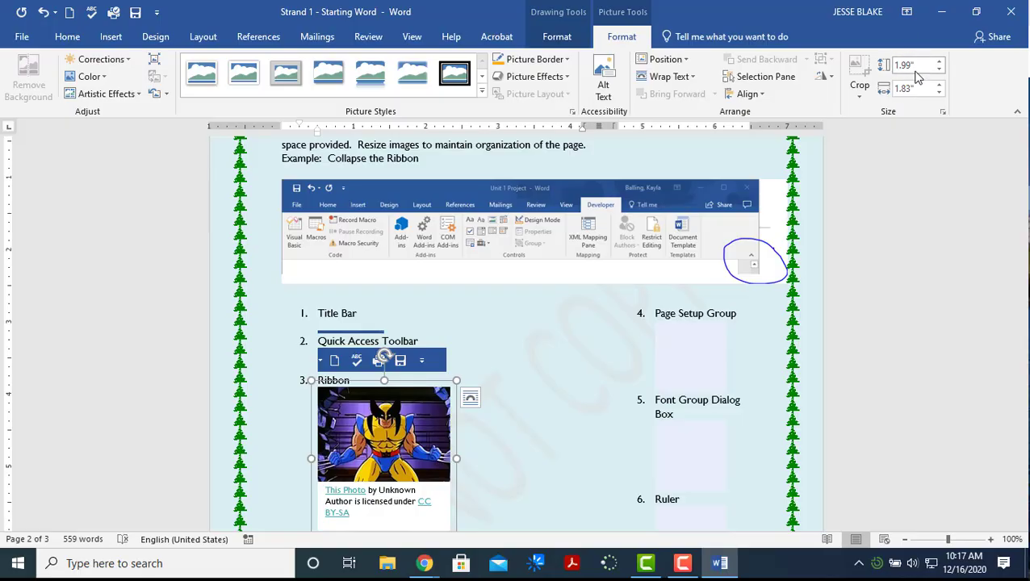
scroll(699, 323, "down", 3)
scroll(703, 339, "down", 12)
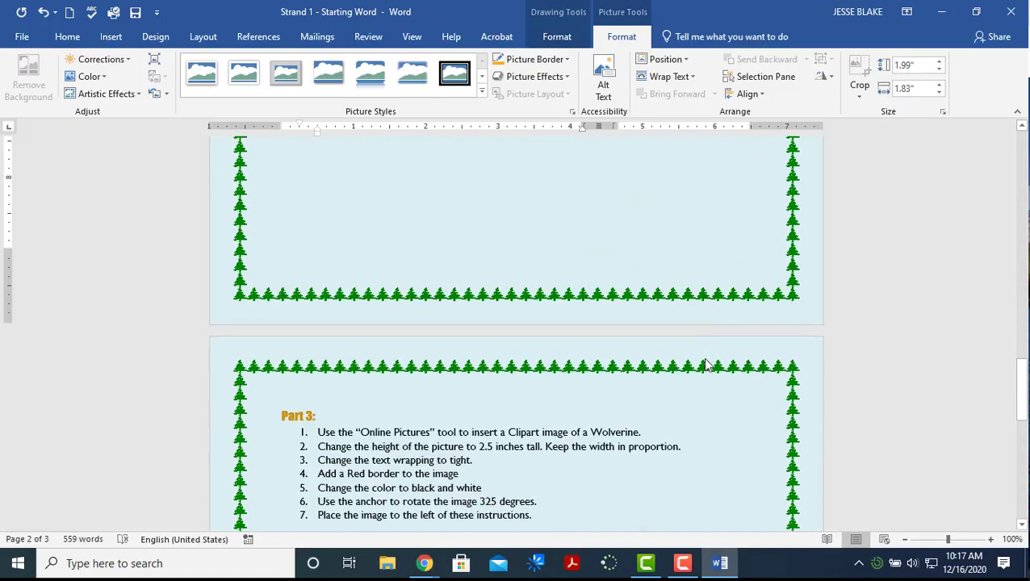
scroll(749, 298, "up", 2)
left_click(909, 67)
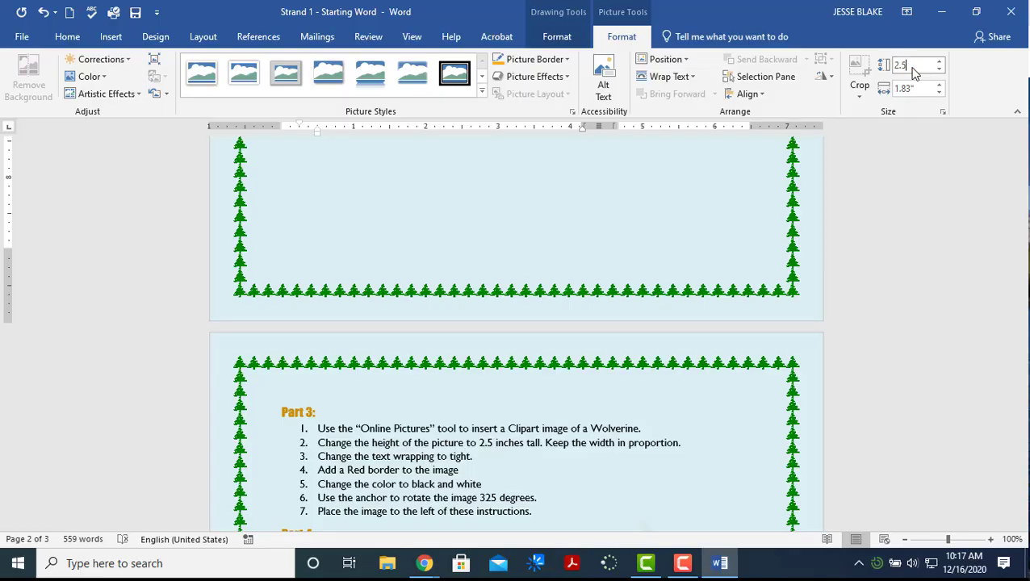
key("Return")
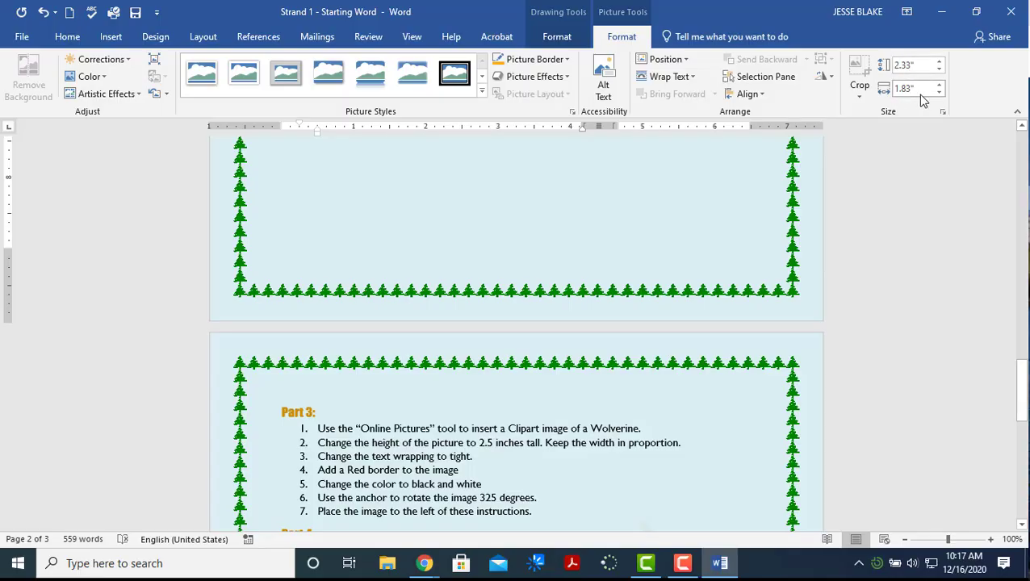
left_click(908, 67)
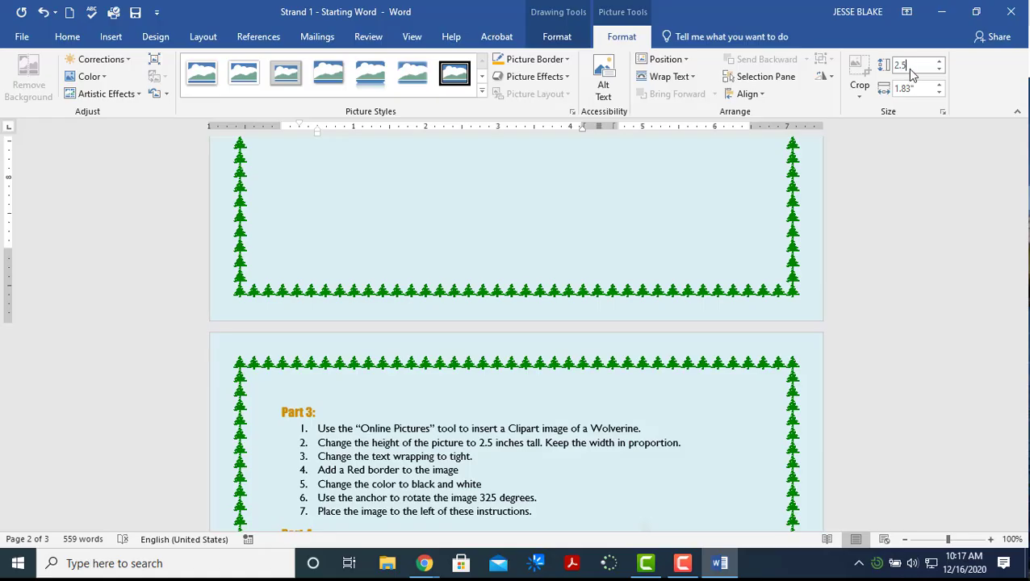
key("Return")
left_click(917, 71)
type("2.5")
key("Return")
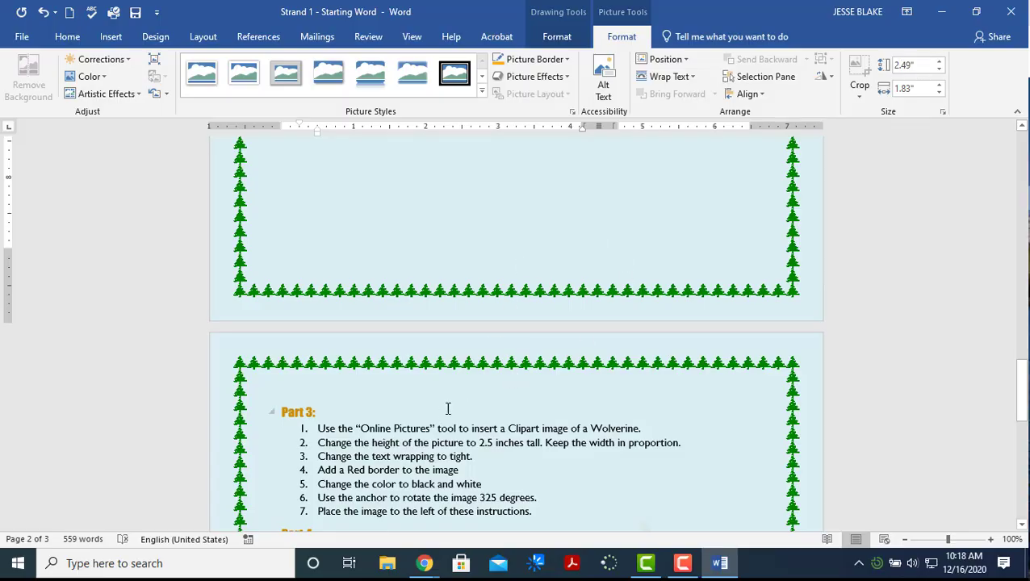
scroll(471, 380, "down", 1)
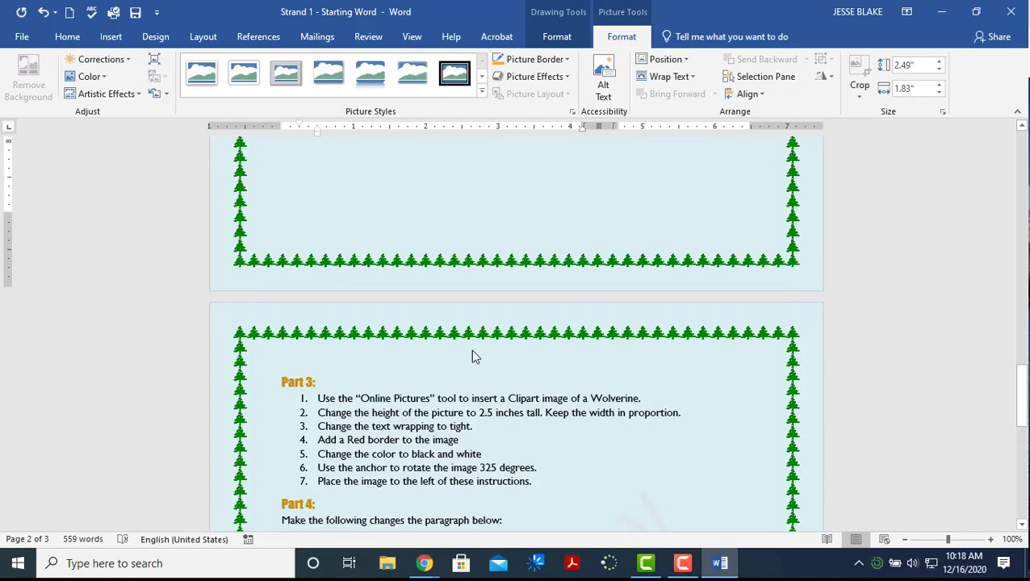
scroll(487, 274, "up", 10)
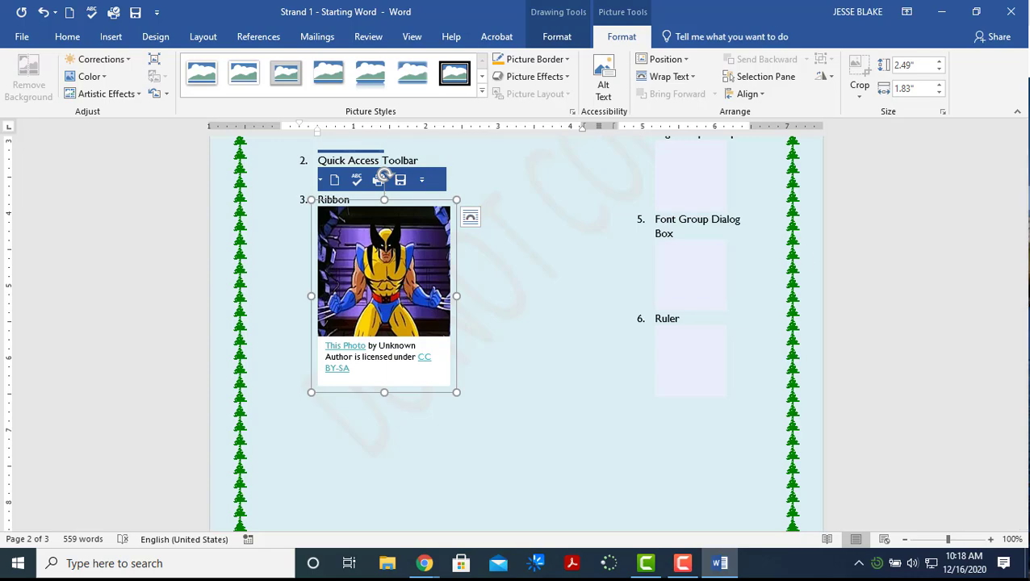
key("F10")
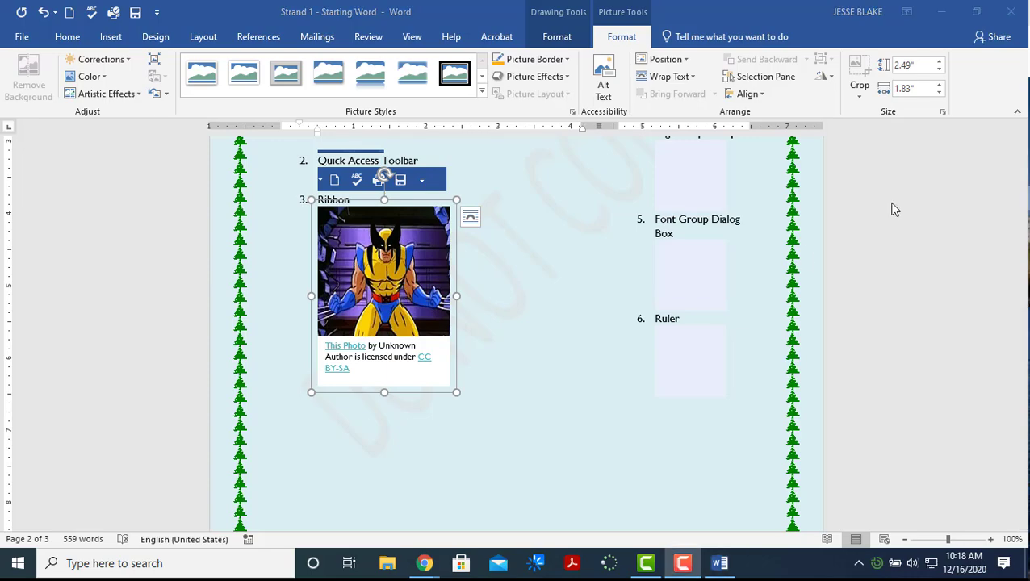
Give the Wolverine picture Tight wrapping and drag it beside the Part 3 instructions
left_click(691, 79)
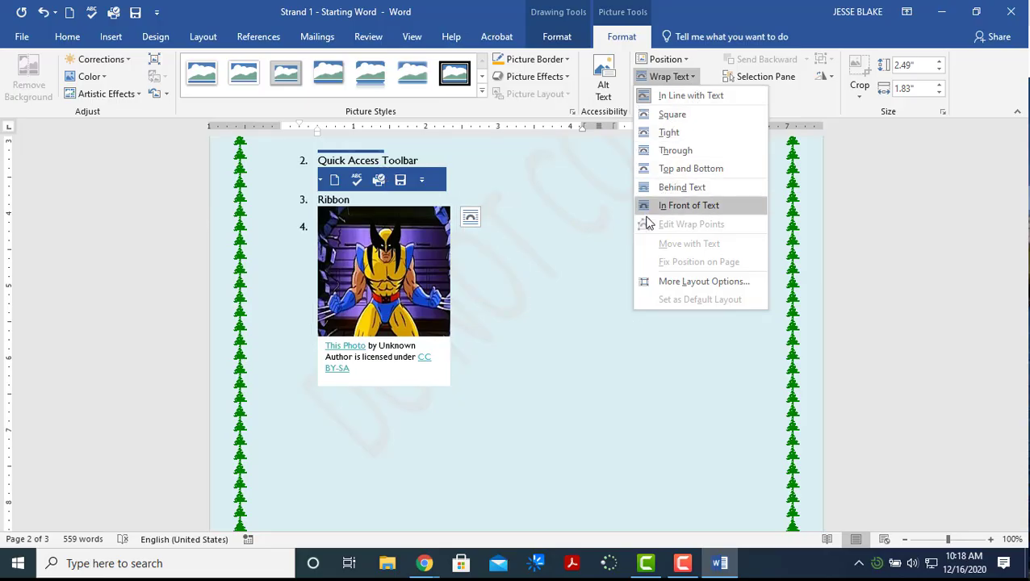
left_click(670, 134)
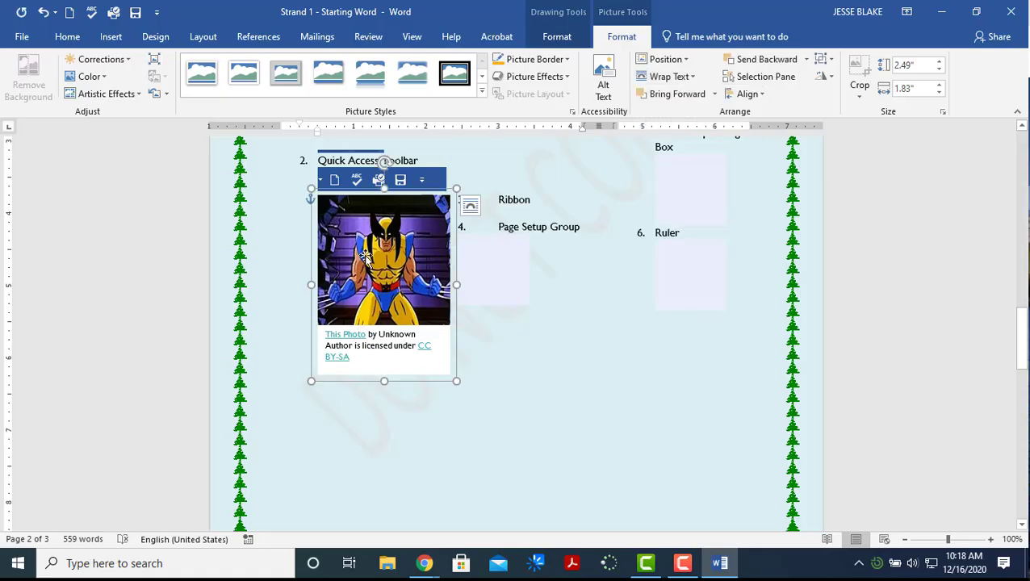
left_click_drag(423, 317, 568, 515)
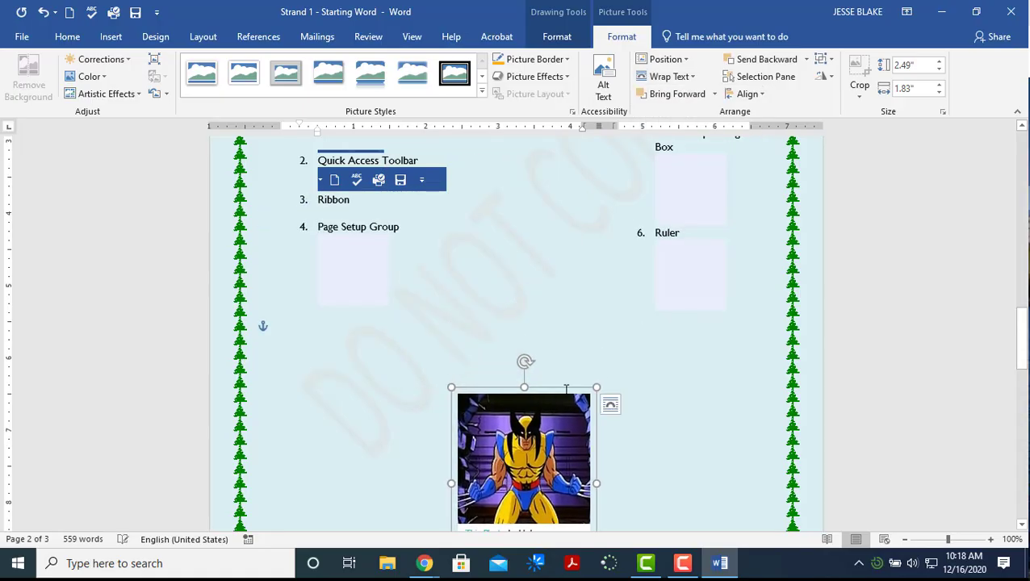
scroll(563, 391, "up", 2)
scroll(761, 384, "down", 2)
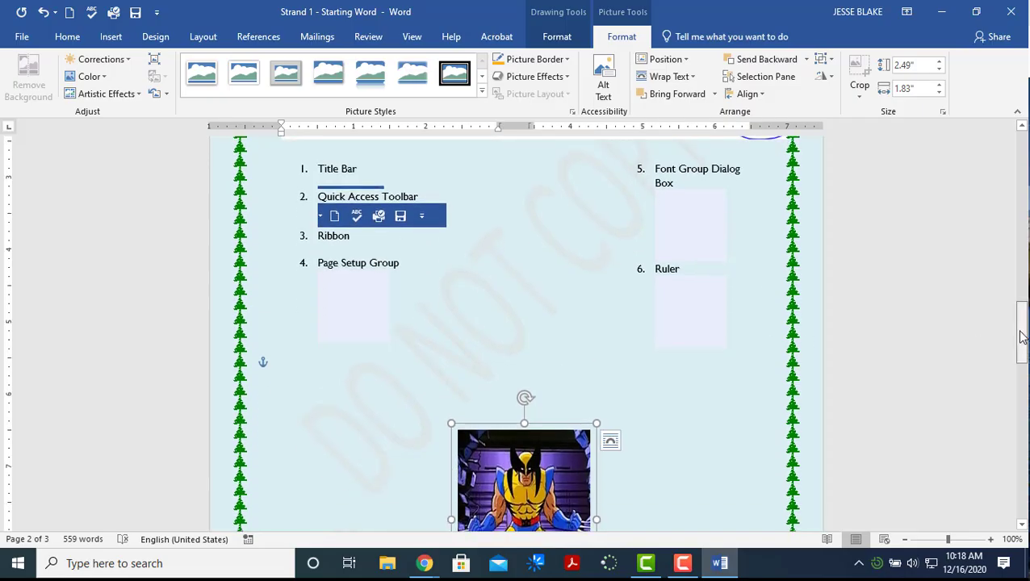
left_click_drag(1019, 320, 1022, 389)
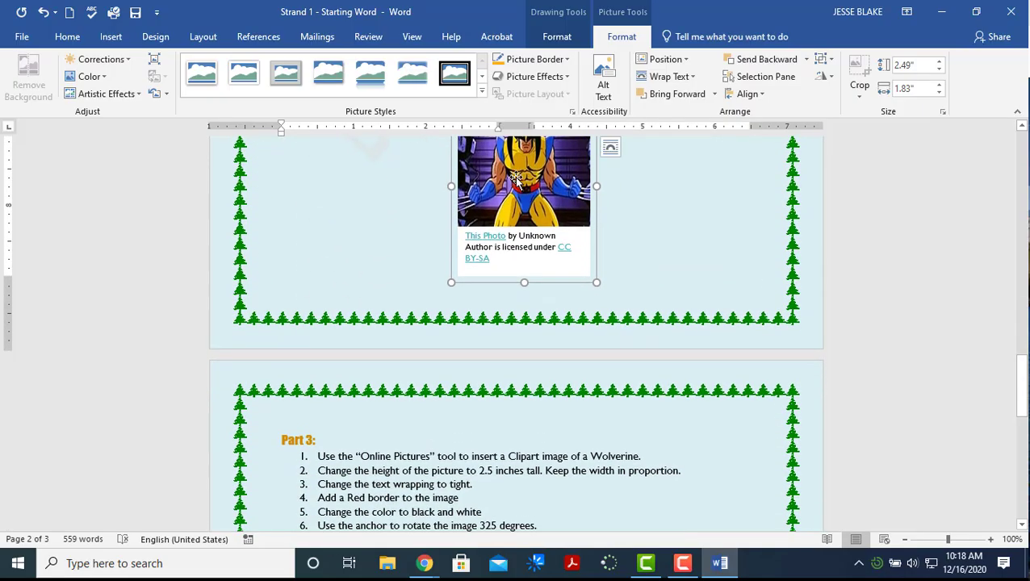
left_click_drag(551, 396, 662, 449)
scroll(564, 303, "down", 9)
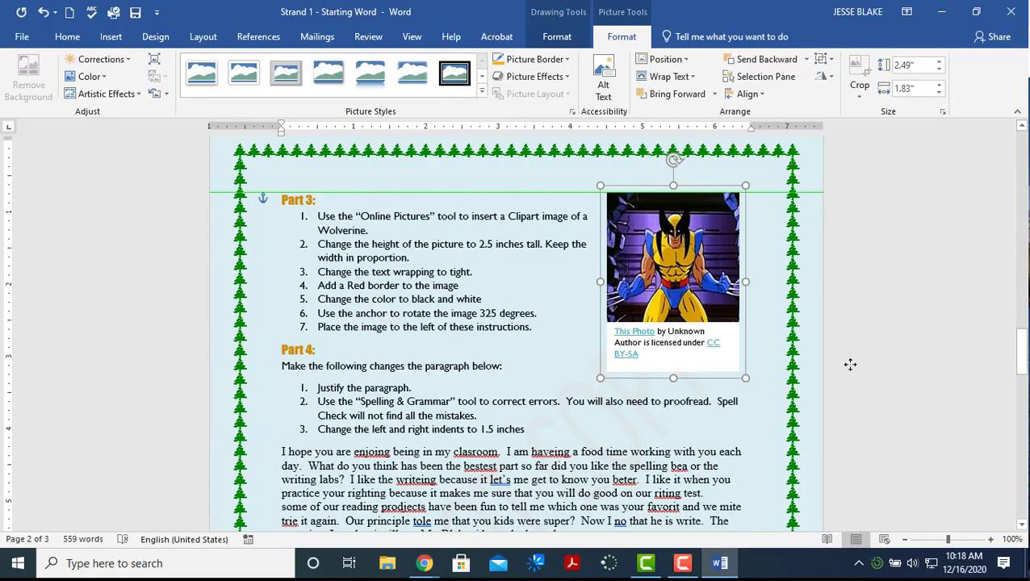
scroll(564, 303, "up", 2)
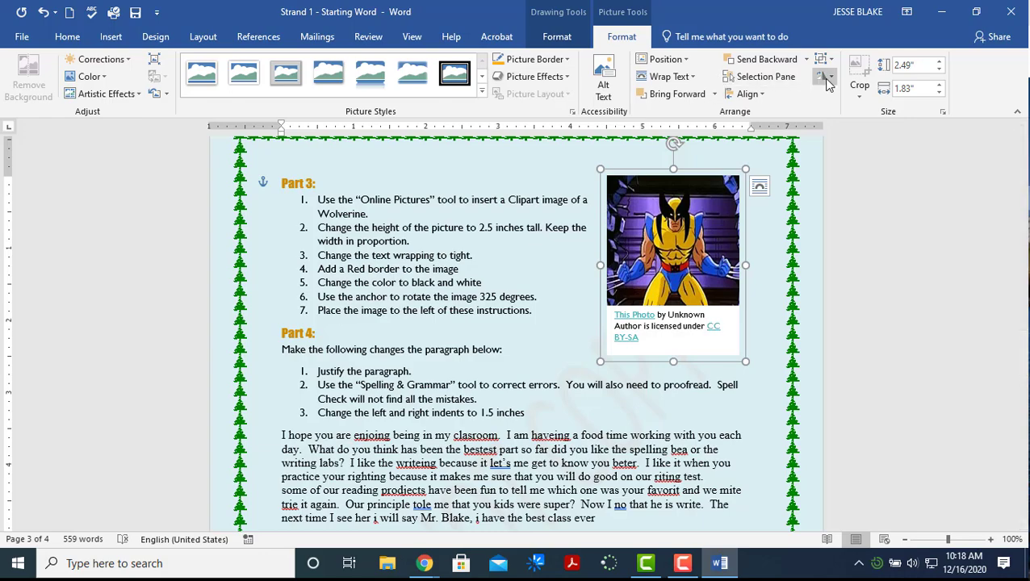
Give the Wolverine picture a red border with 6 pt weight
left_click(567, 61)
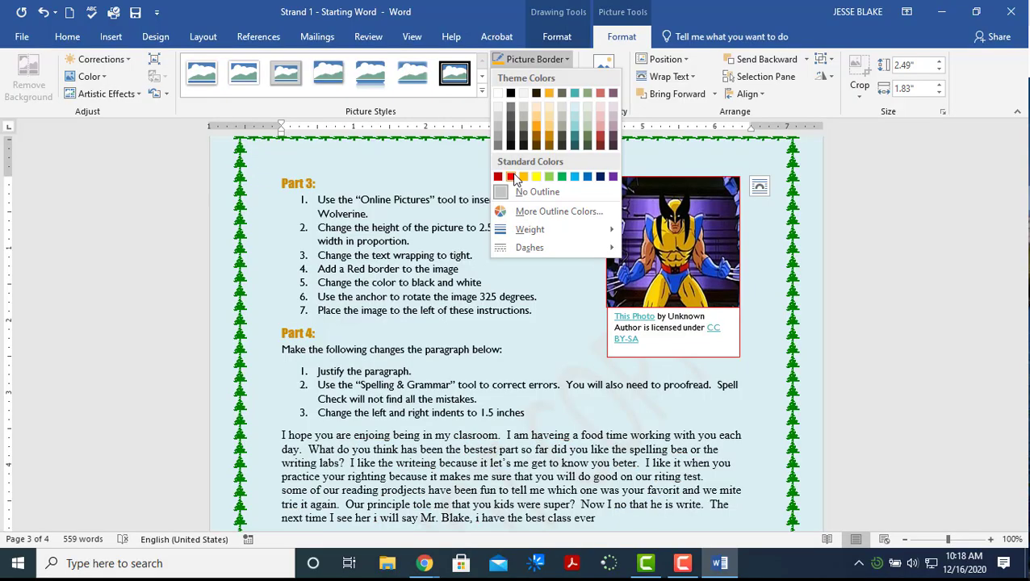
mouse_move(532, 230)
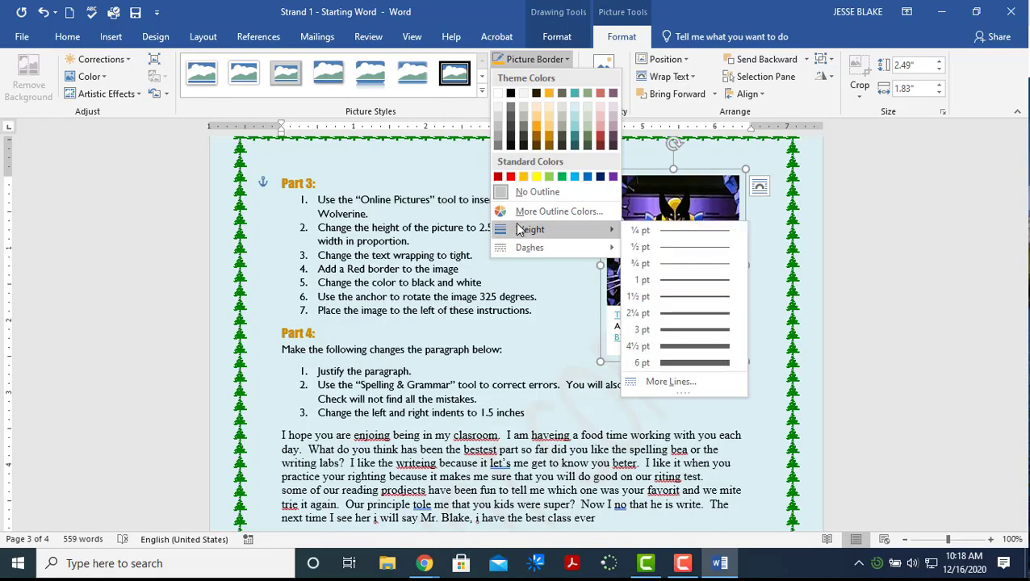
left_click(682, 329)
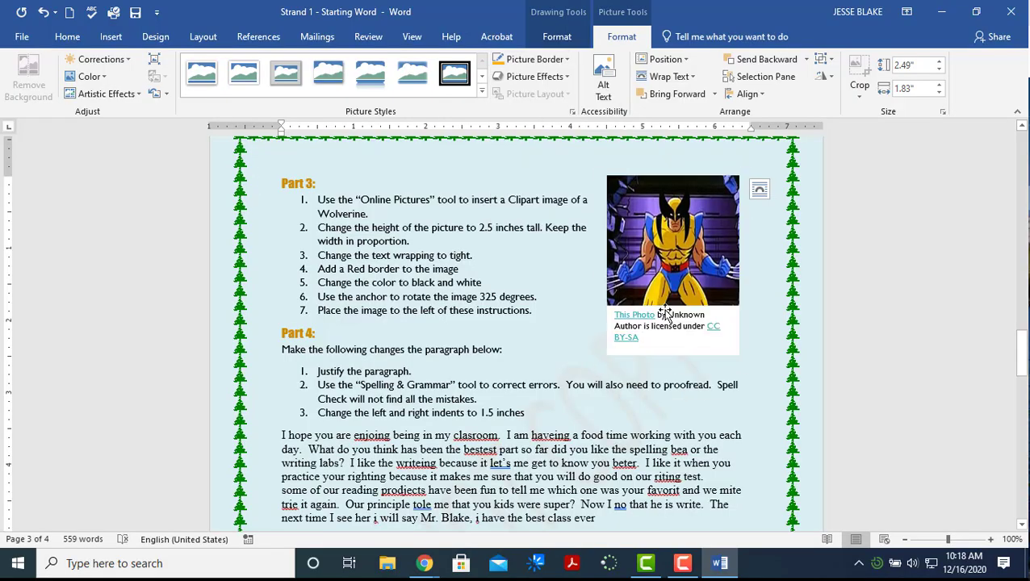
left_click(533, 59)
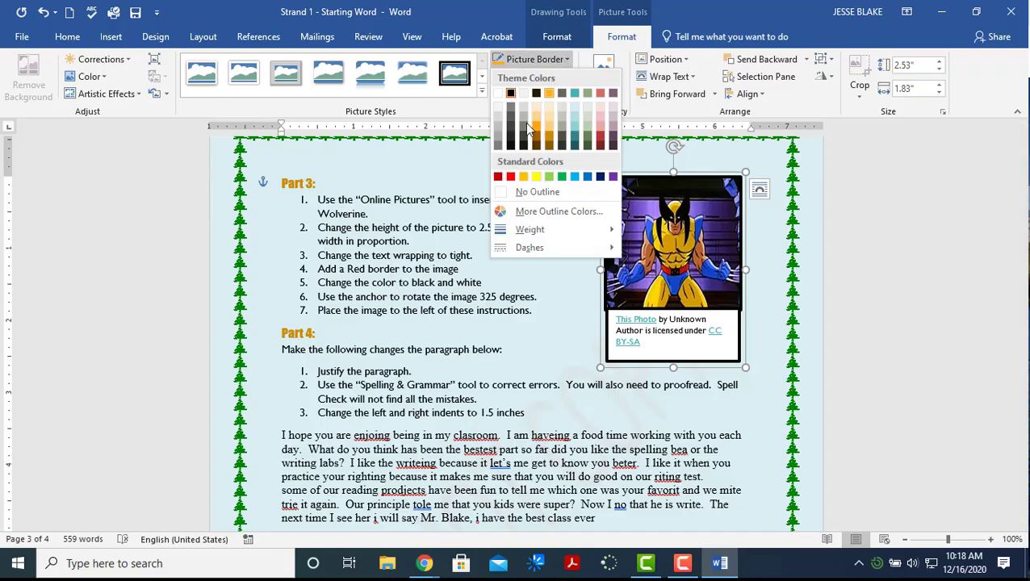
left_click(512, 176)
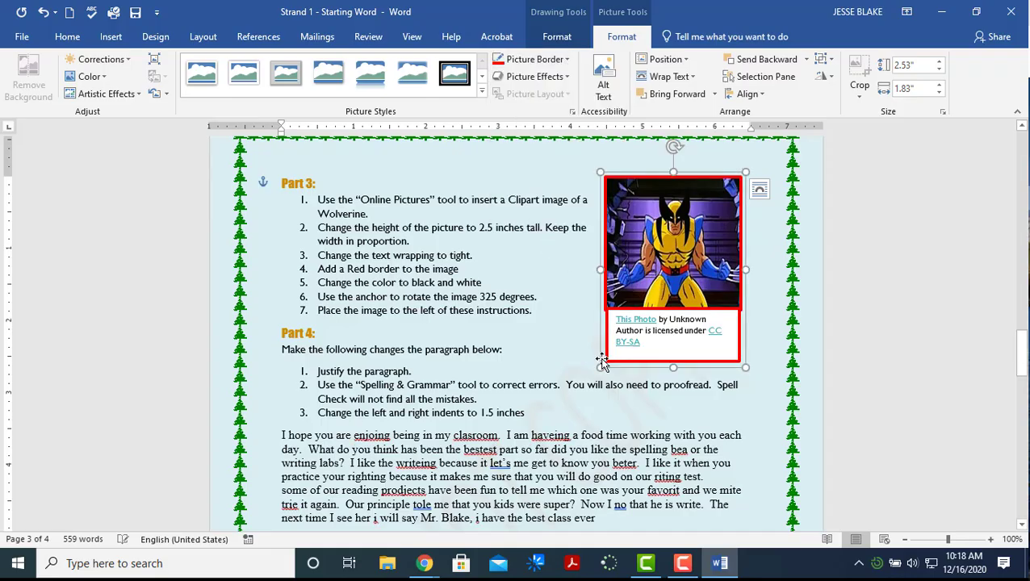
left_click(567, 60)
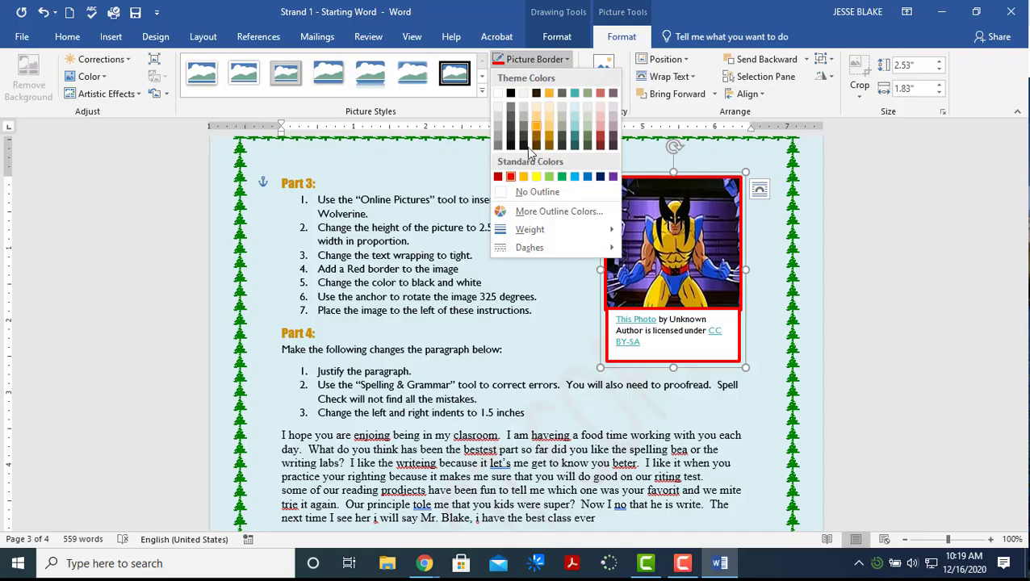
mouse_move(526, 233)
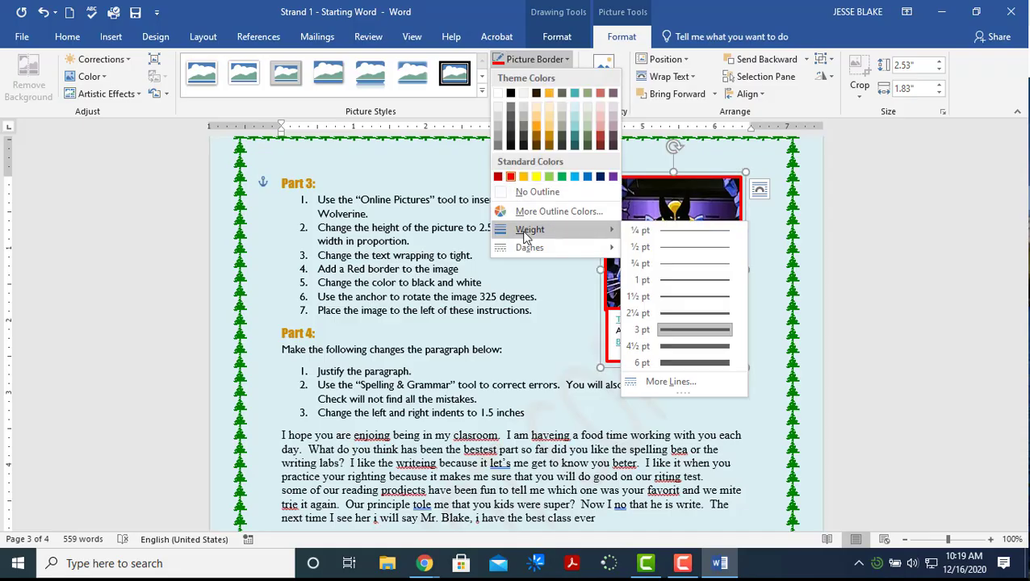
left_click(642, 363)
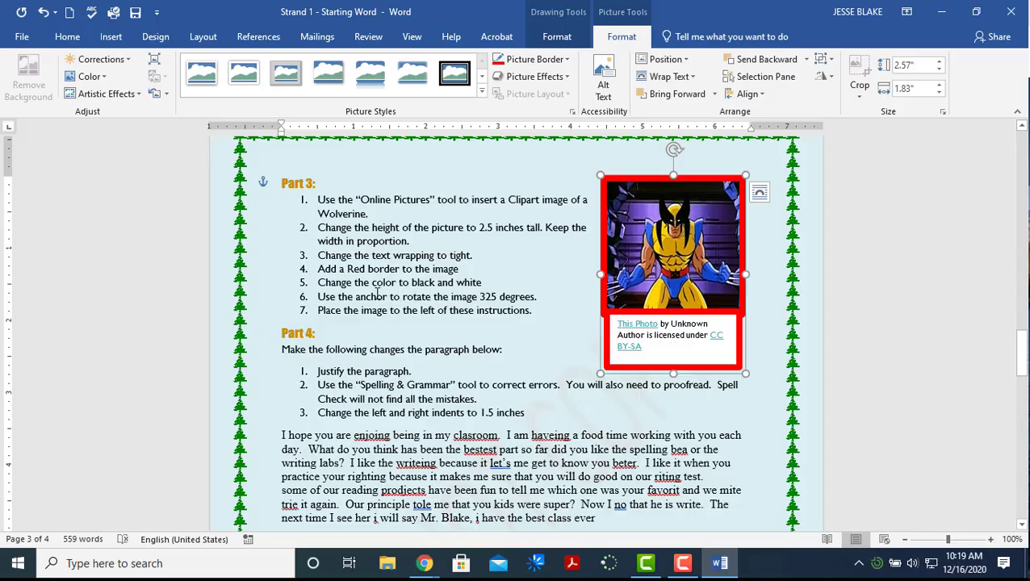
Recolor the Wolverine picture Black and White, then tilt it with the rotate handle
left_click(352, 284)
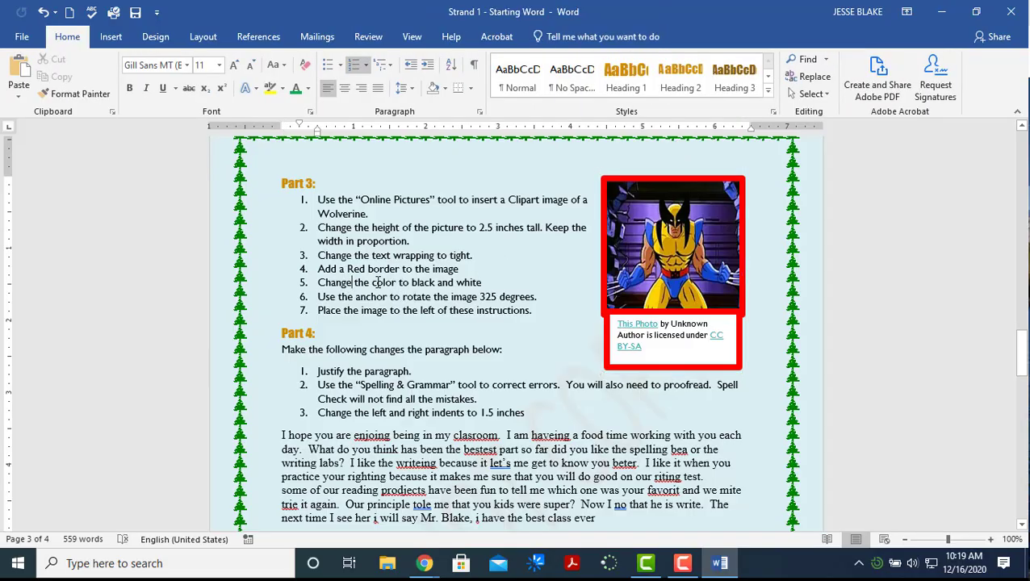
double_click(638, 250)
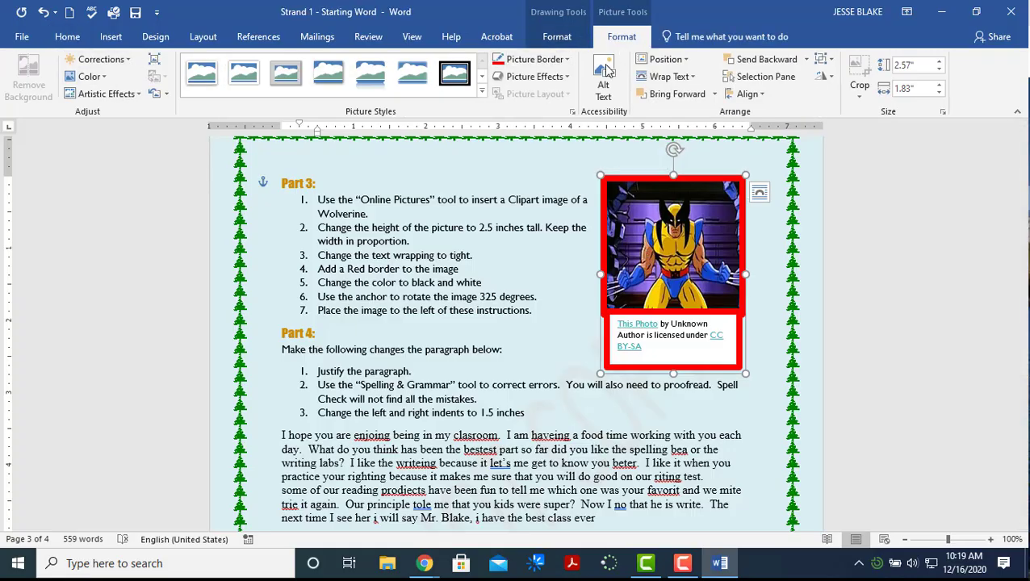
left_click(110, 81)
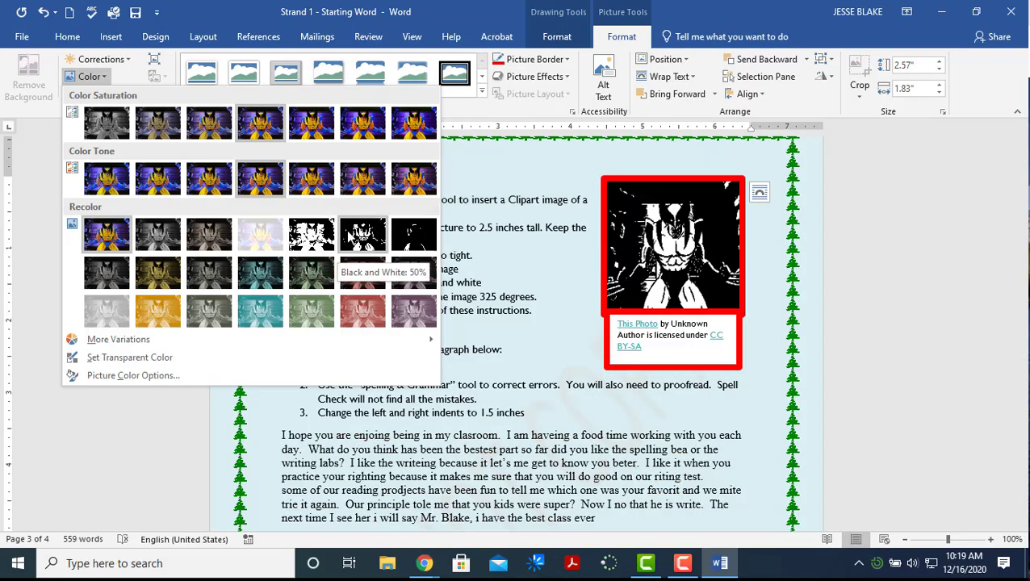
left_click(311, 235)
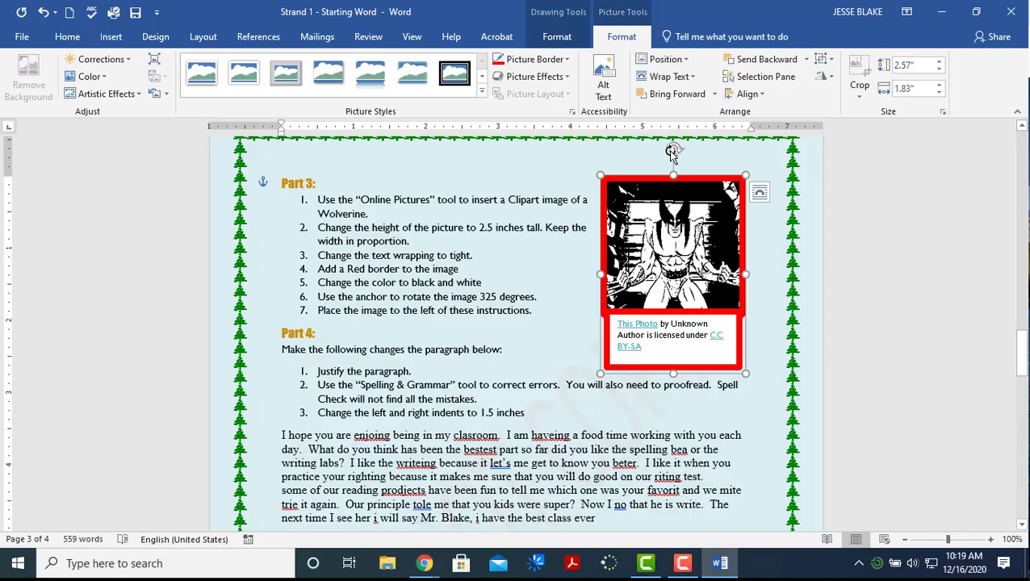
left_click_drag(672, 154, 673, 193)
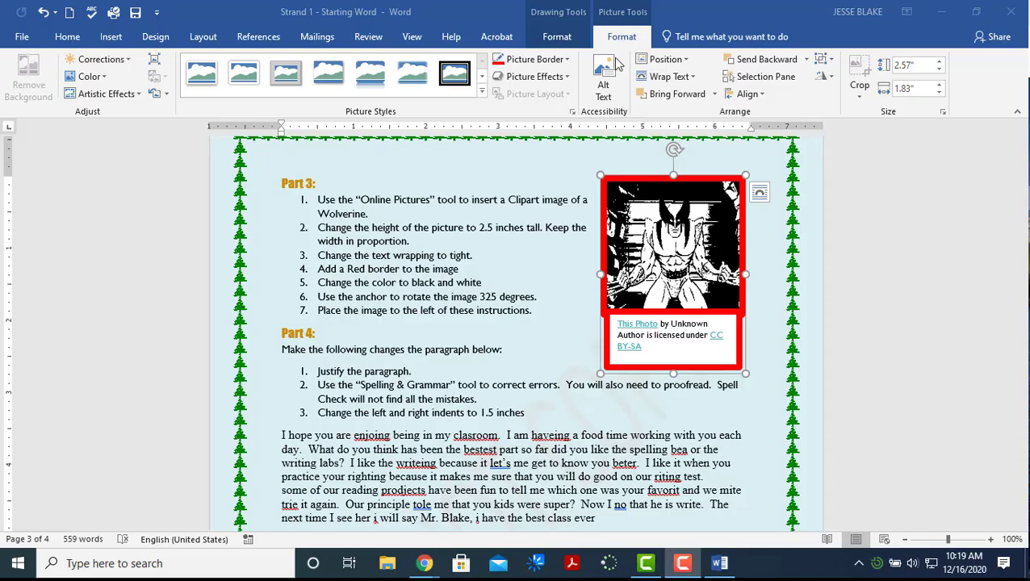
Rotate the Wolverine picture to 325 degrees via More Rotation Options
left_click(559, 41)
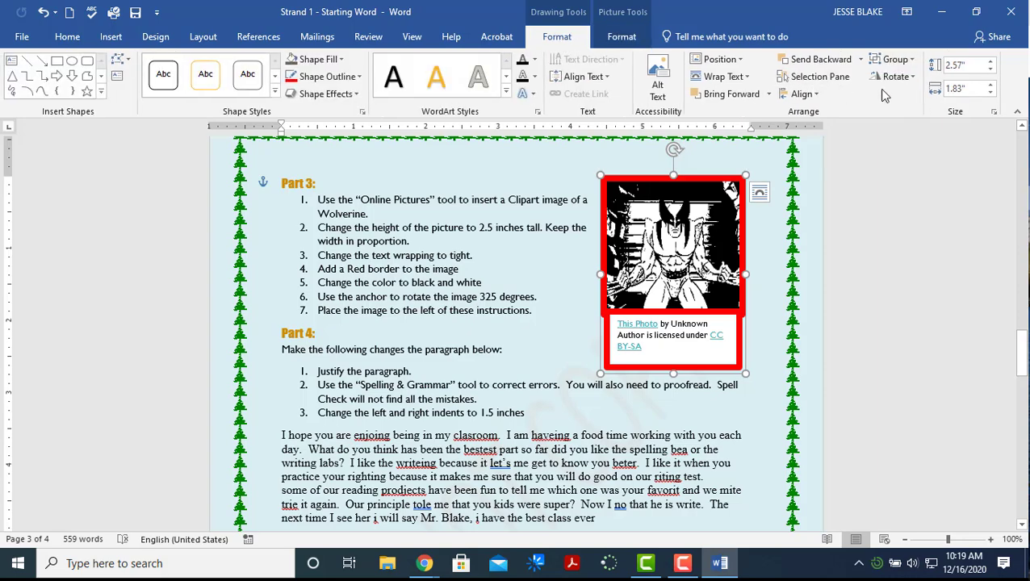
left_click(913, 79)
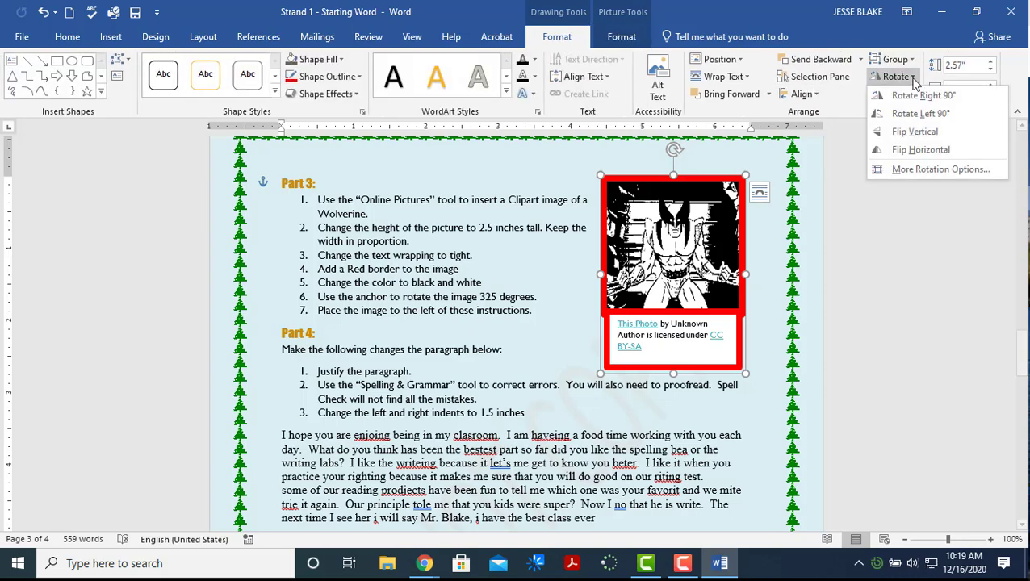
left_click(933, 169)
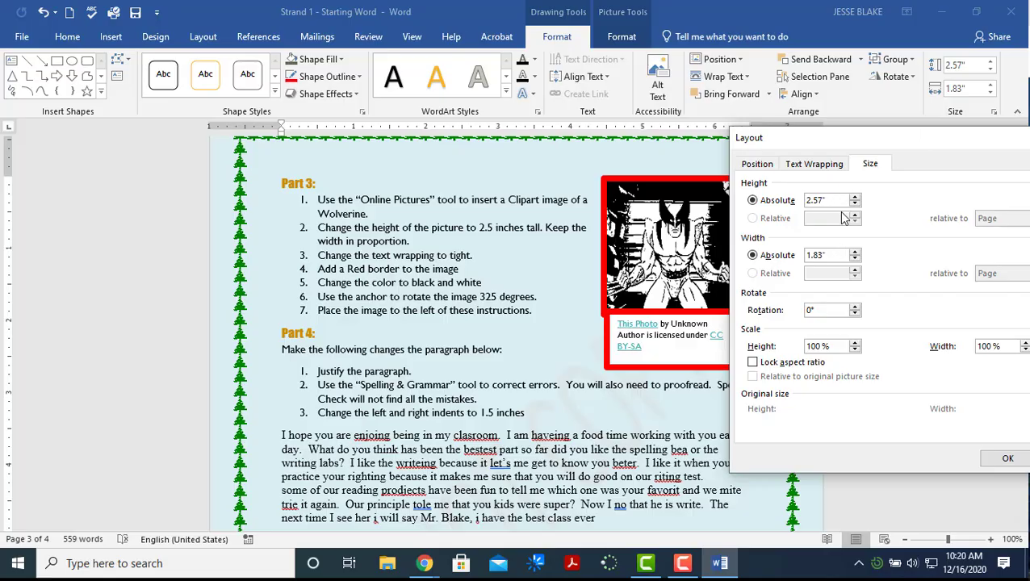
left_click_drag(862, 142, 300, 142)
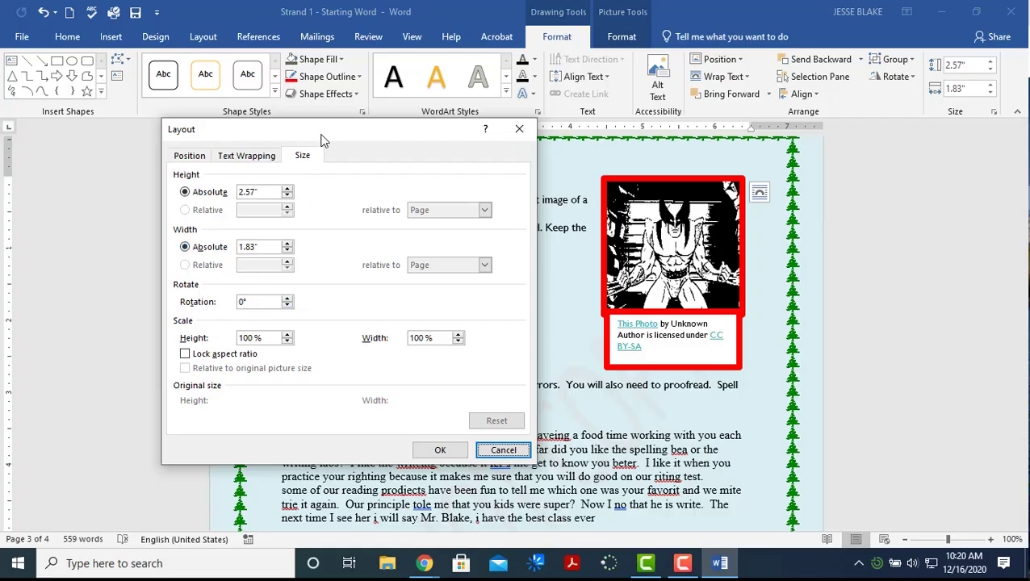
left_click_drag(322, 138, 722, 142)
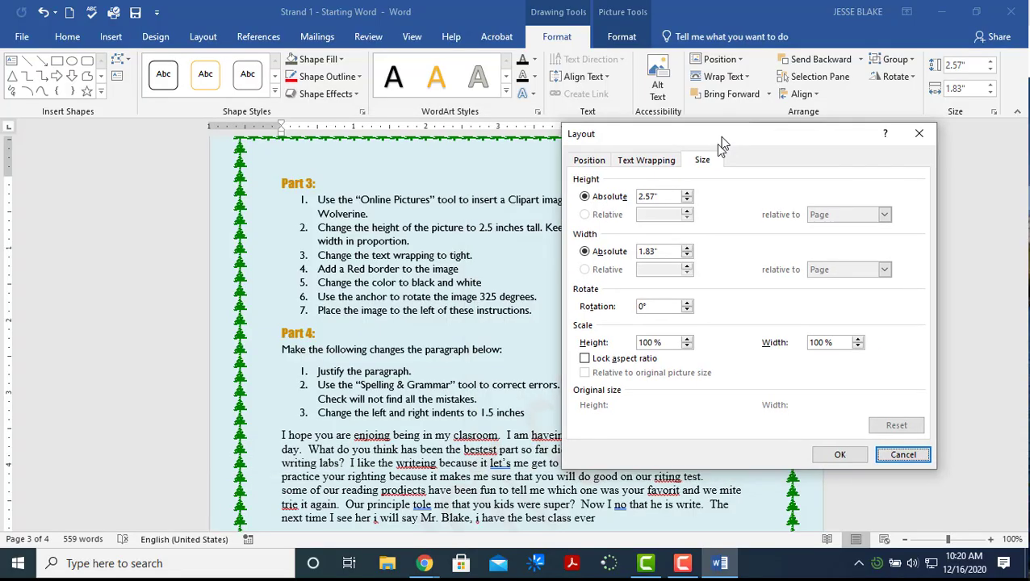
left_click(642, 309)
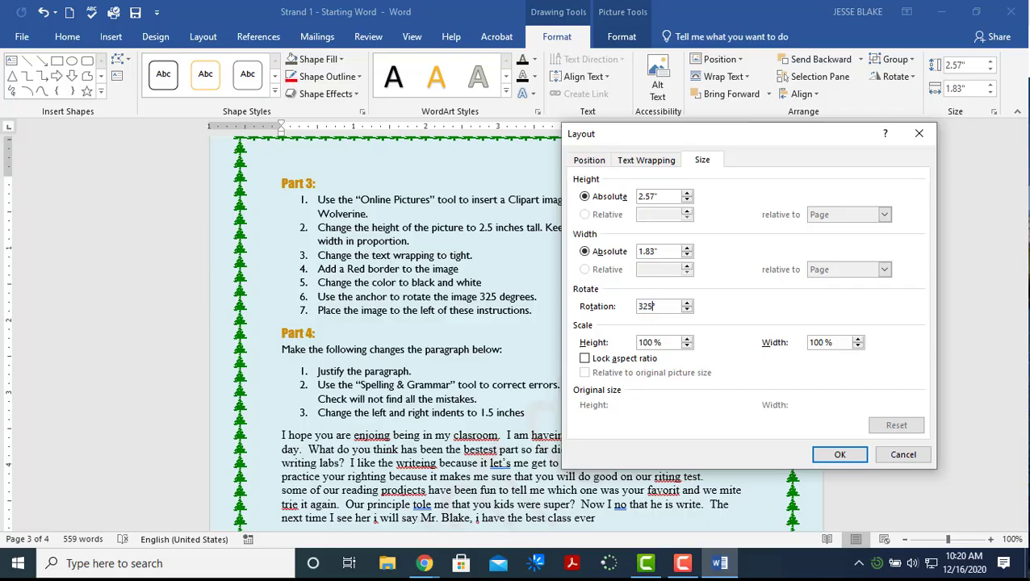
left_click_drag(709, 147, 190, 149)
left_click(323, 468)
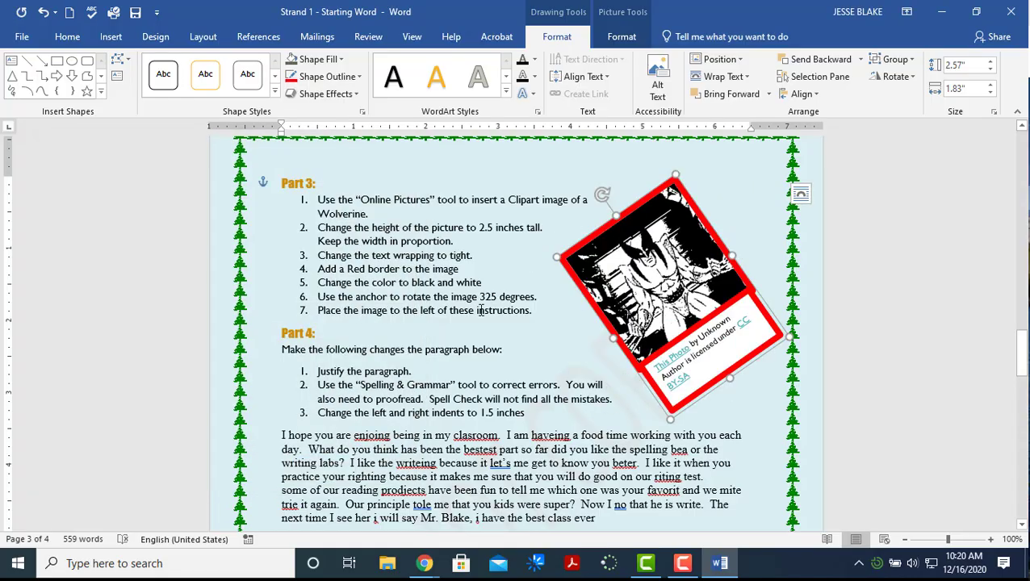
Move the picture left of the Part 3 instructions and shrink it
left_click_drag(591, 245, 337, 242)
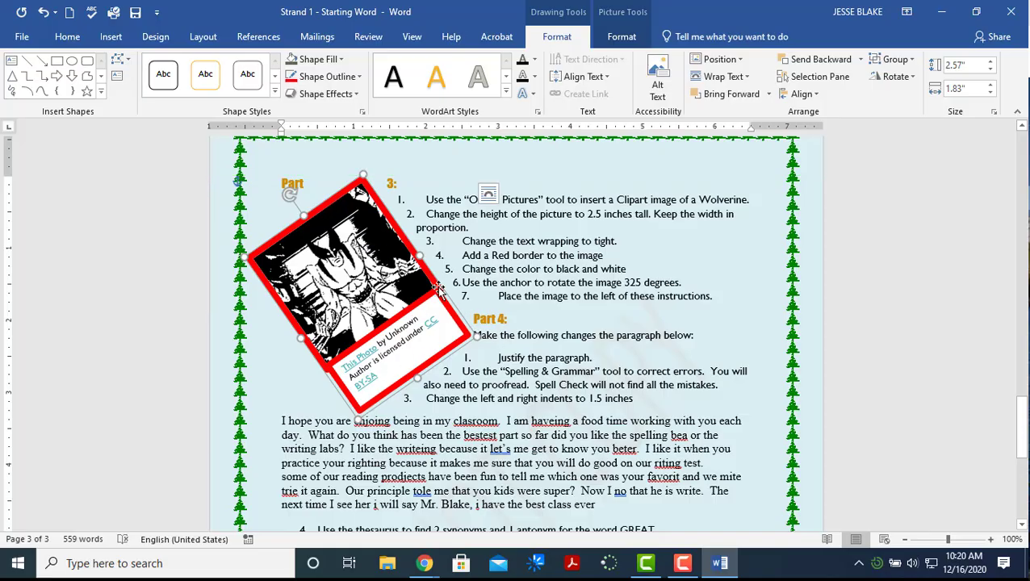
left_click_drag(357, 269, 351, 236)
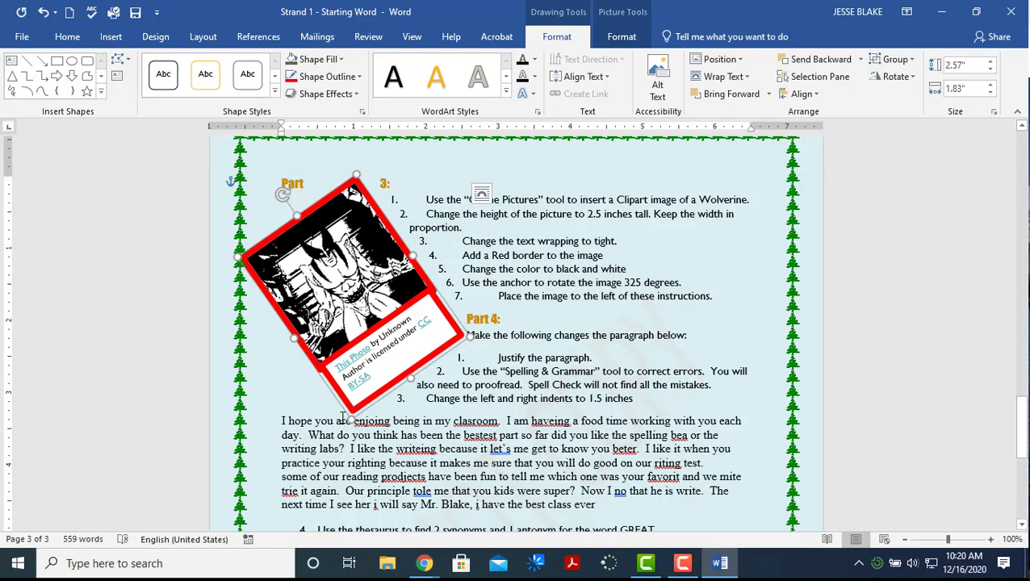
left_click_drag(350, 419, 376, 317)
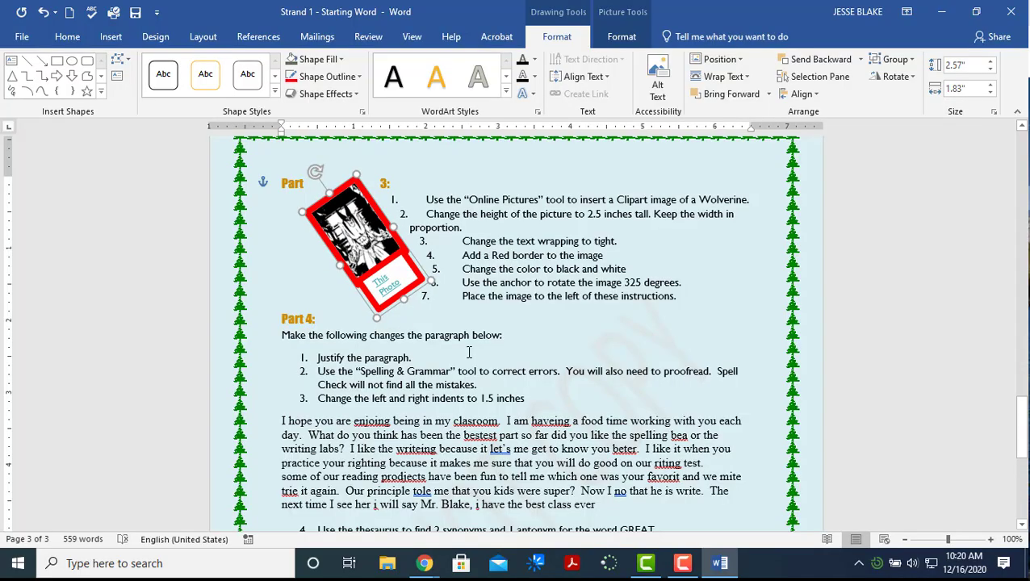
left_click(635, 328)
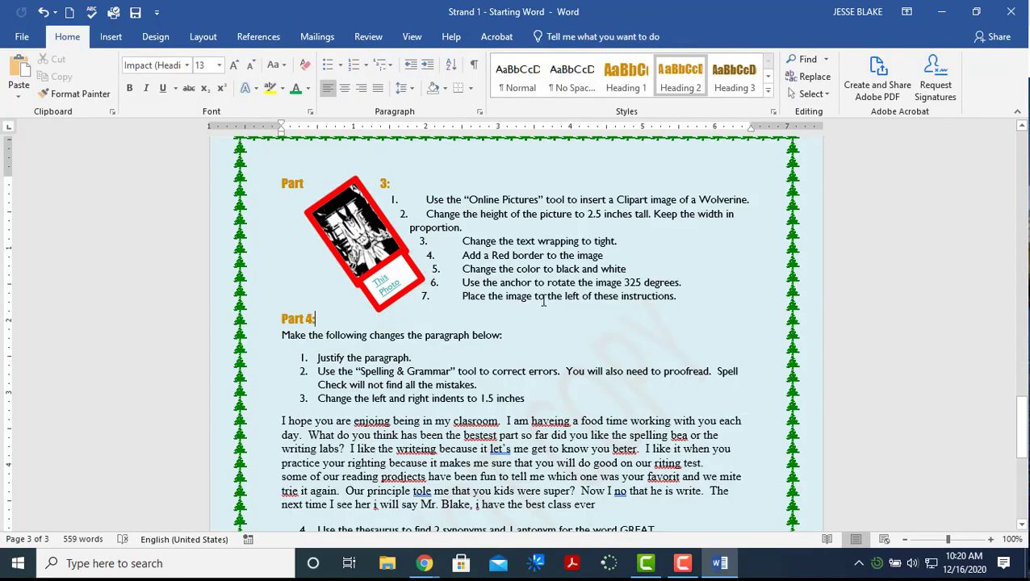
Select the Part 4 practice paragraph and justify it
scroll(543, 301, "down", 5)
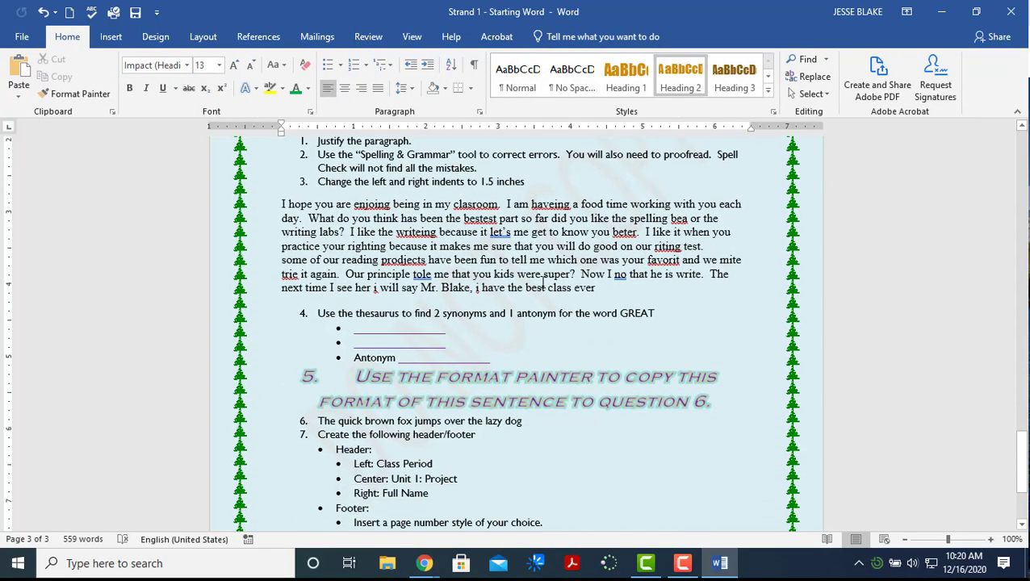
scroll(544, 284, "up", 2)
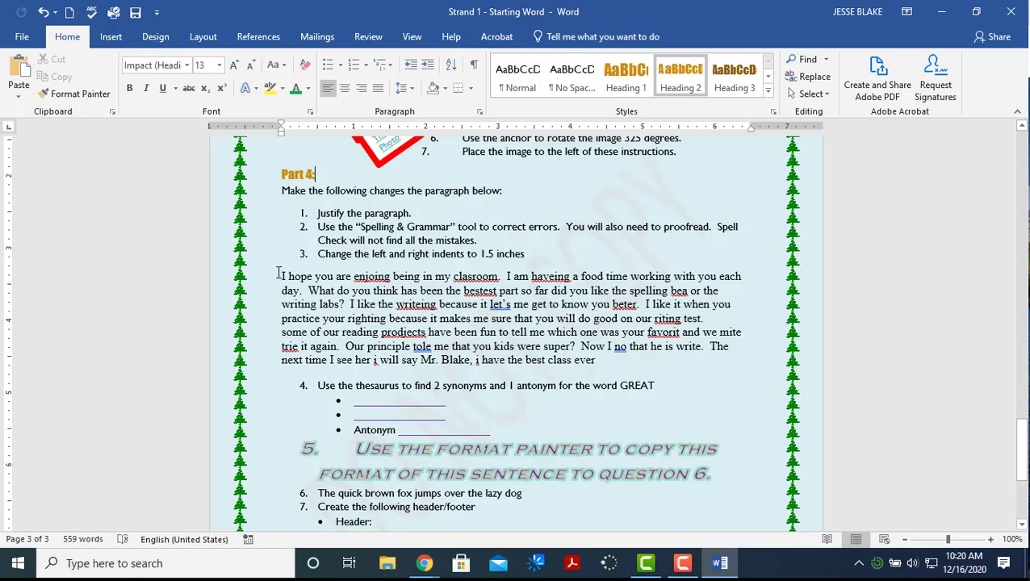
left_click_drag(289, 272, 623, 361)
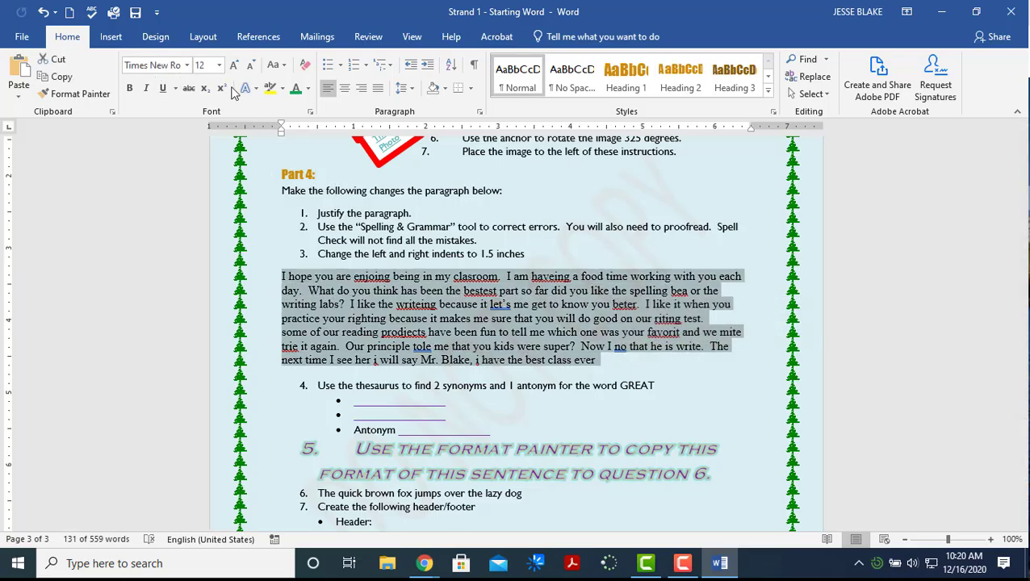
left_click(376, 95)
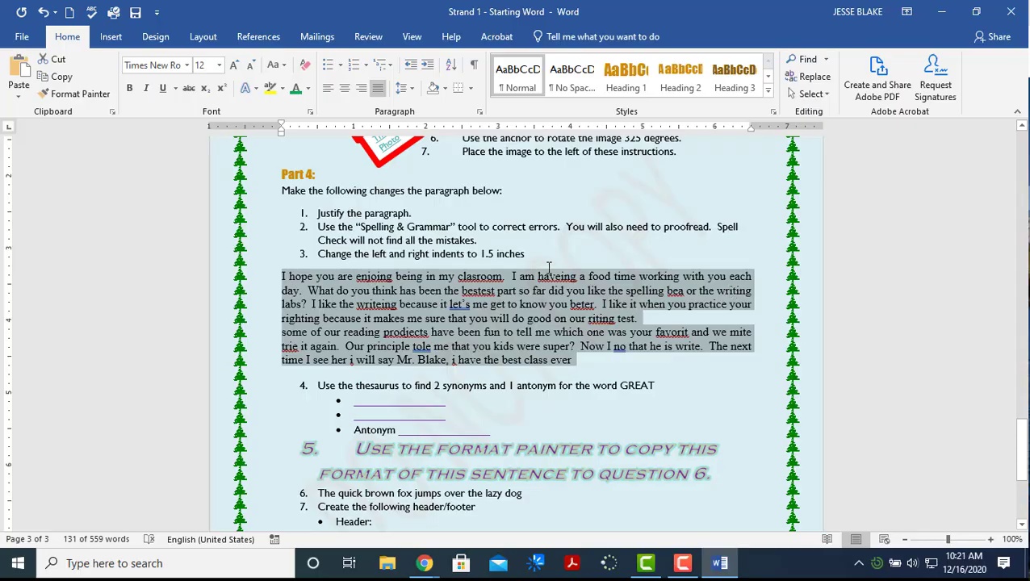
left_click(327, 88)
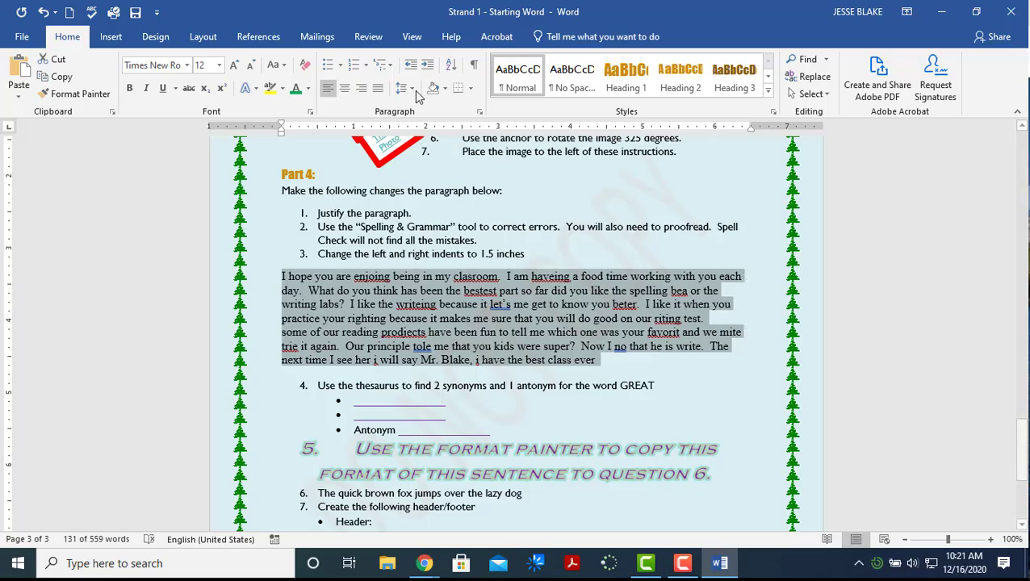
left_click(377, 88)
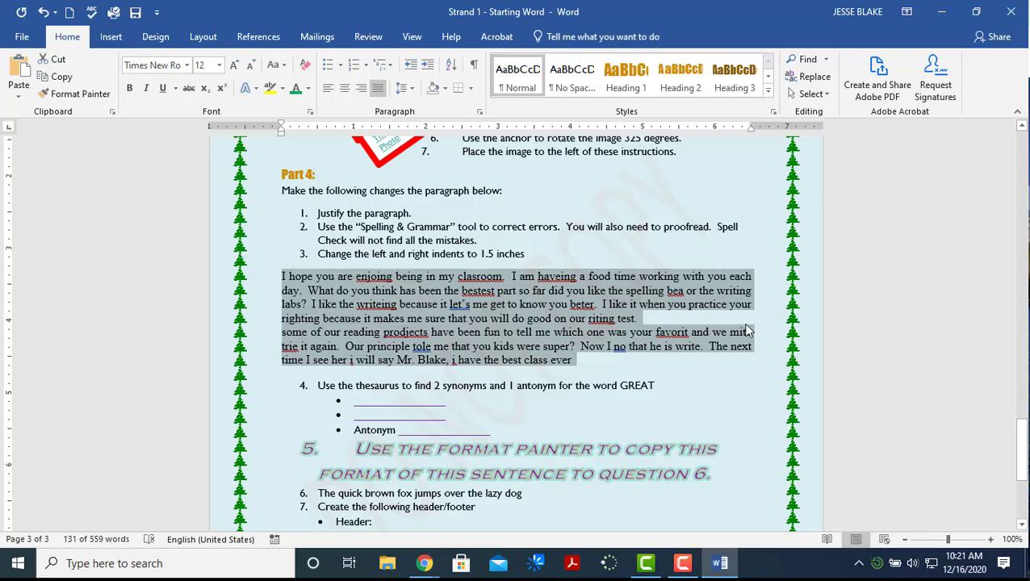
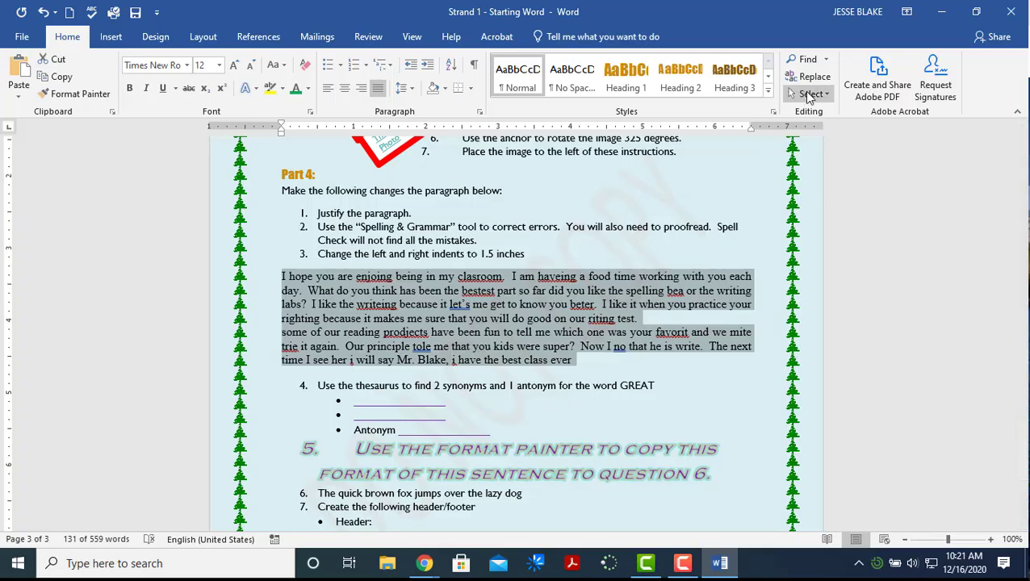
Use Find and Replace to change 'clasroom' to 'classroom' in the Part 4 paragraph
left_click(811, 76)
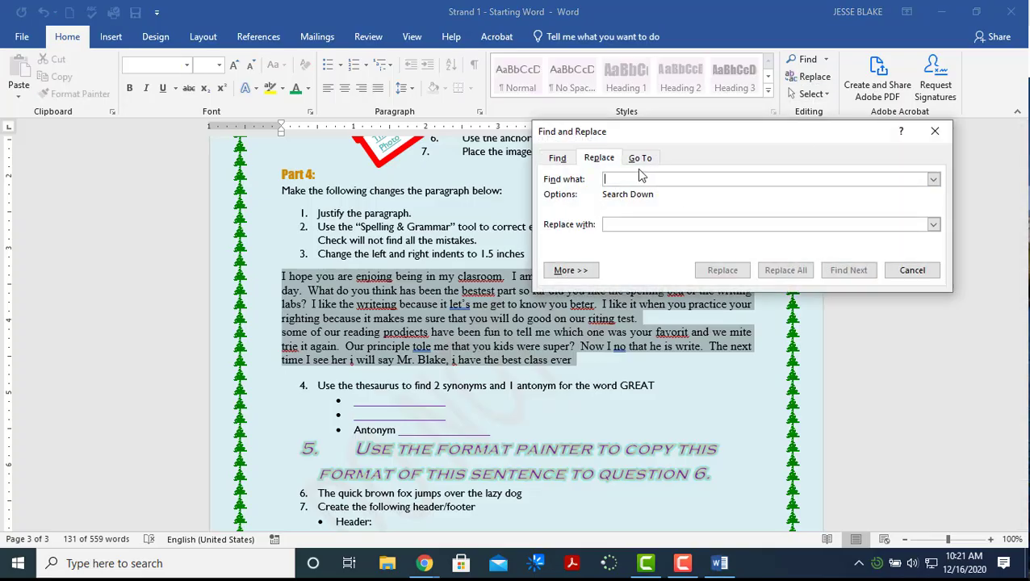
type("d")
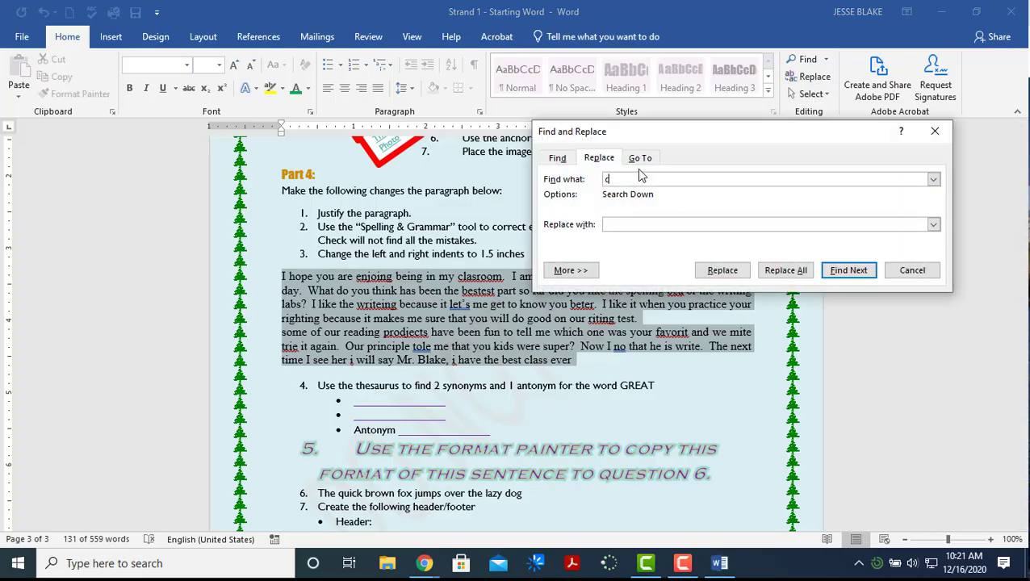
type("lasroom")
left_click(614, 225)
type("classroom")
left_click(741, 274)
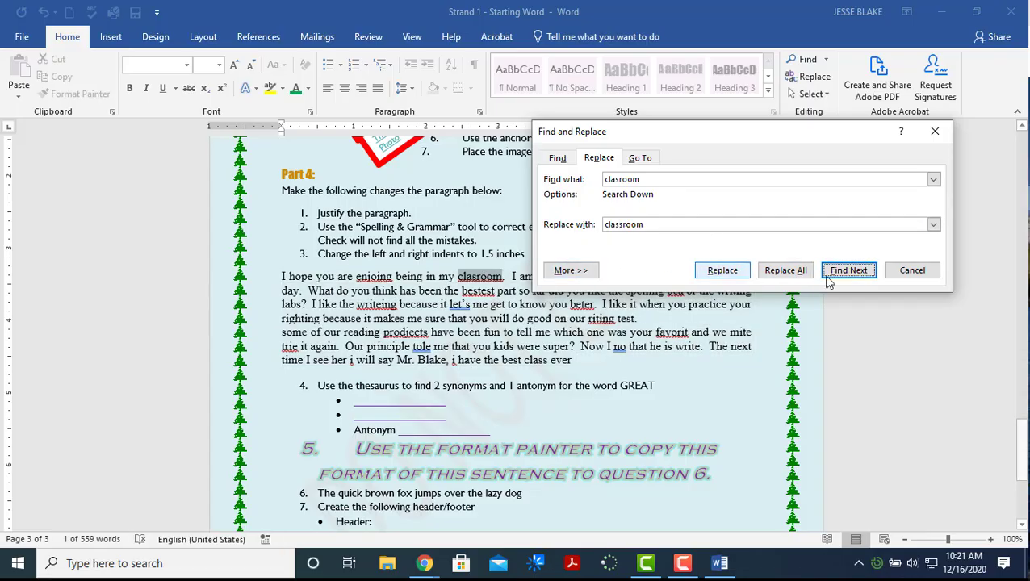
left_click(740, 276)
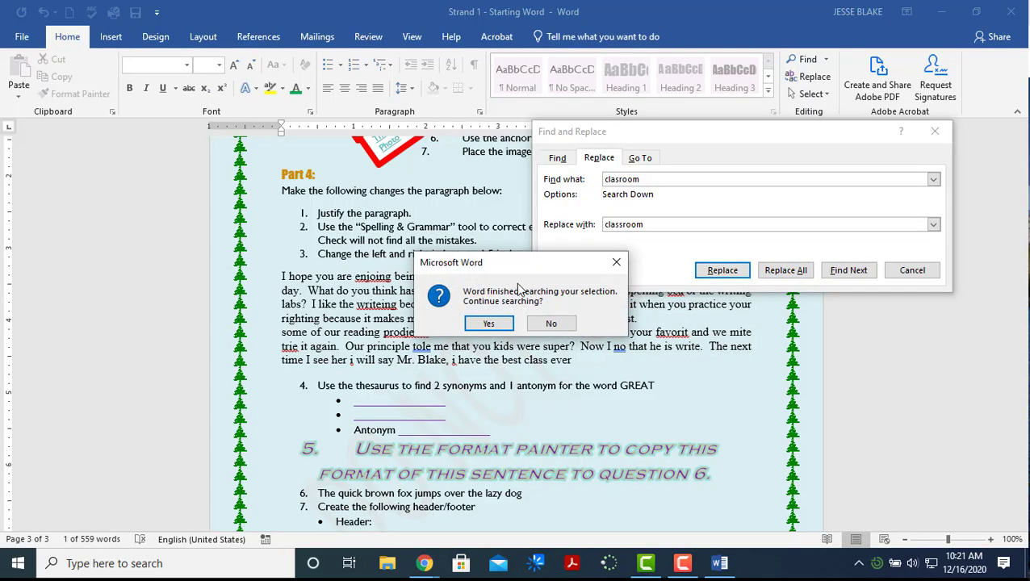
left_click(549, 326)
Close Find and Replace and start the Spelling & Grammar check from the Review tab
left_click(935, 131)
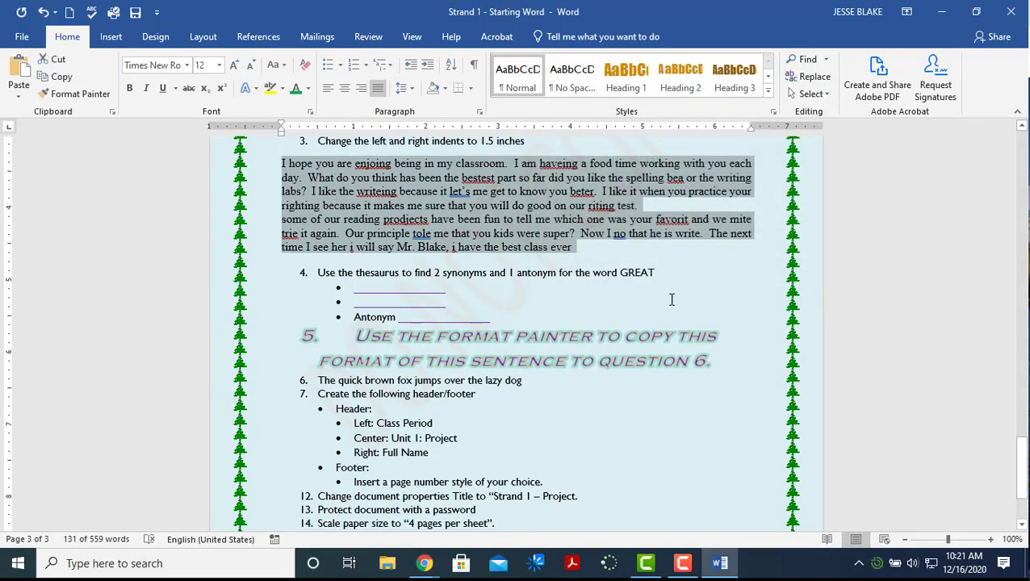
scroll(651, 322, "down", 3)
scroll(501, 254, "up", 4)
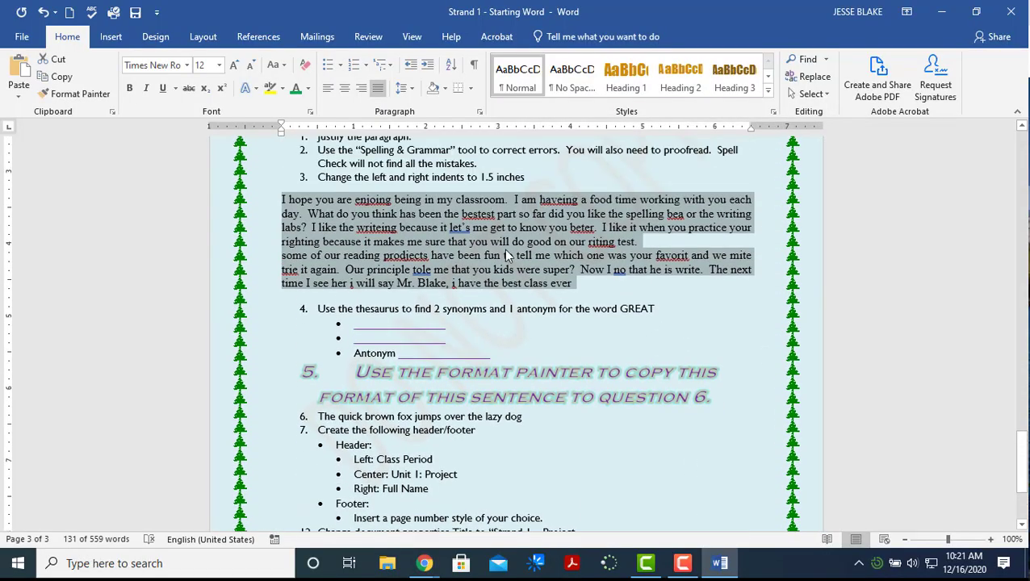
scroll(526, 249, "down", 4)
scroll(526, 249, "up", 5)
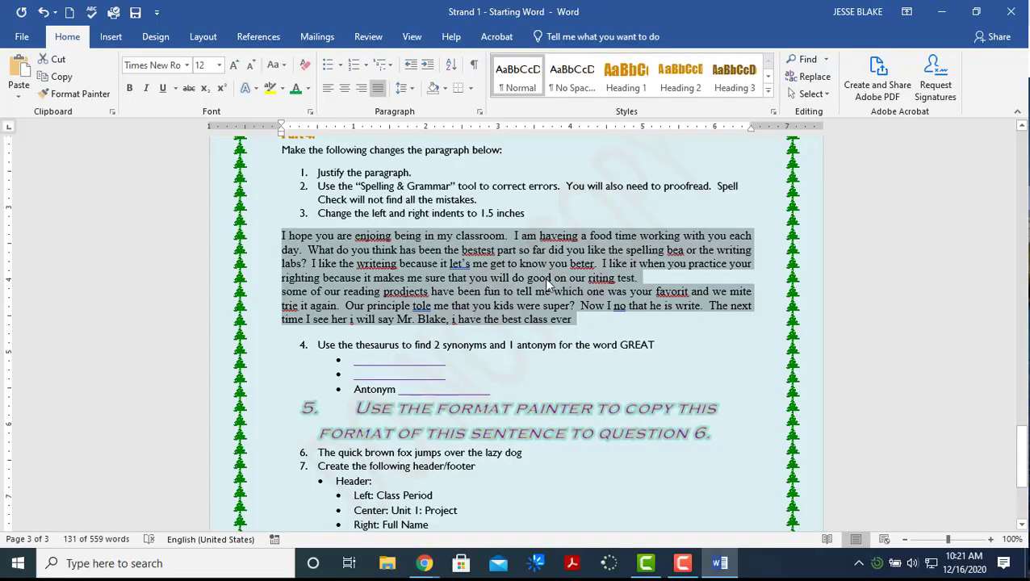
scroll(428, 236, "up", 1)
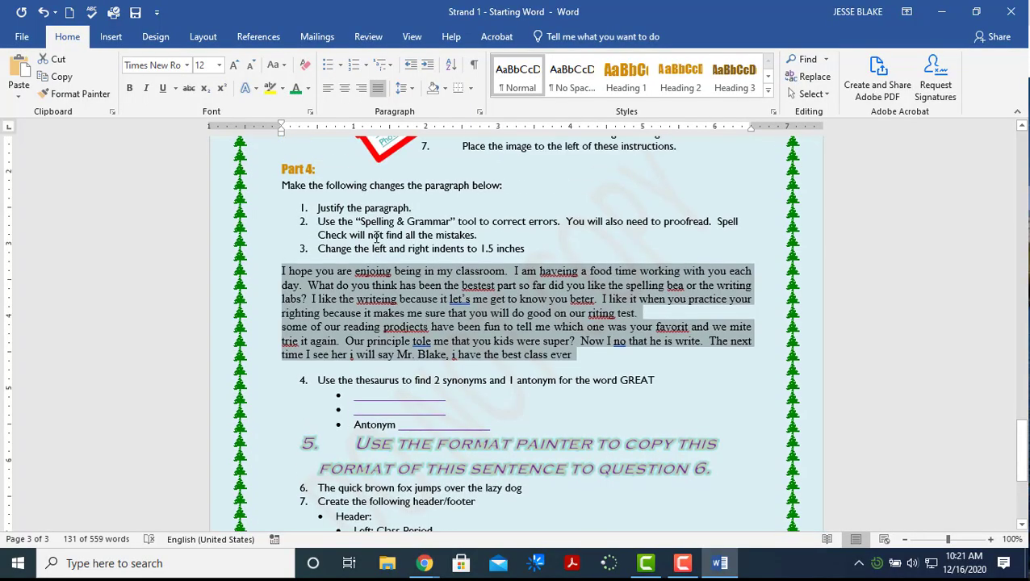
left_click(367, 37)
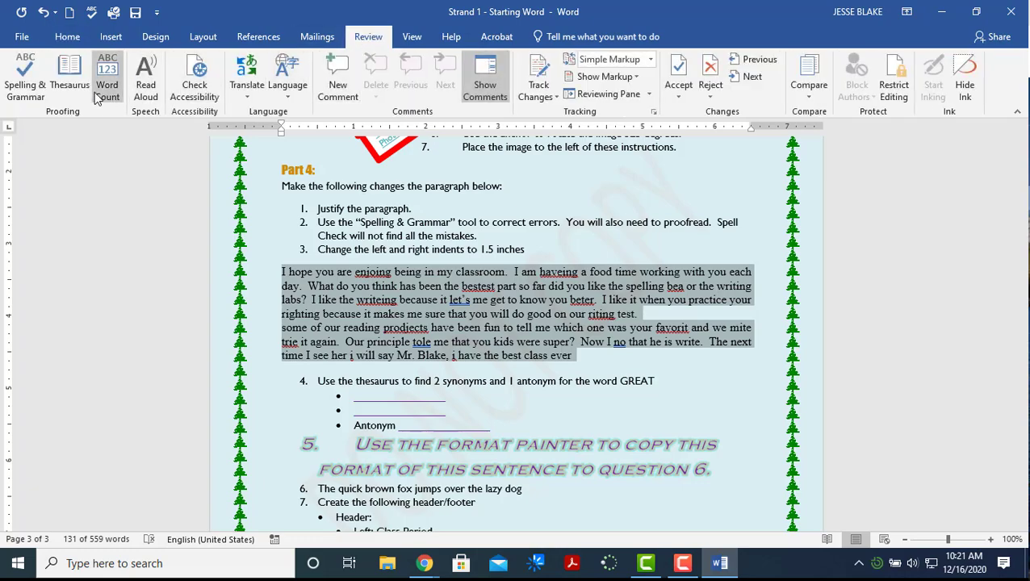
left_click(37, 93)
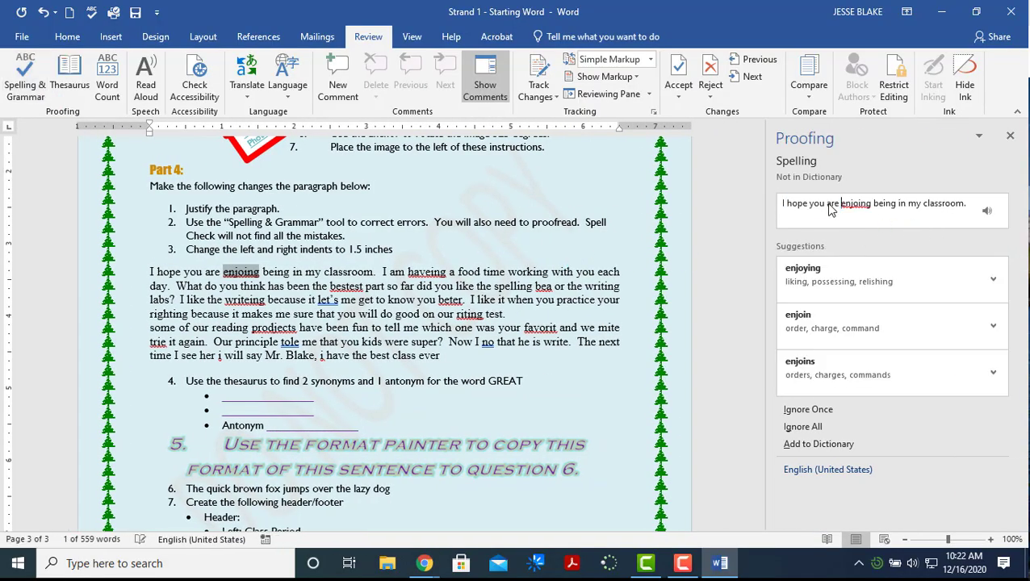
Accept the Editor's fixes: enjoying, having, bests, bee, writing and lets
left_click(834, 279)
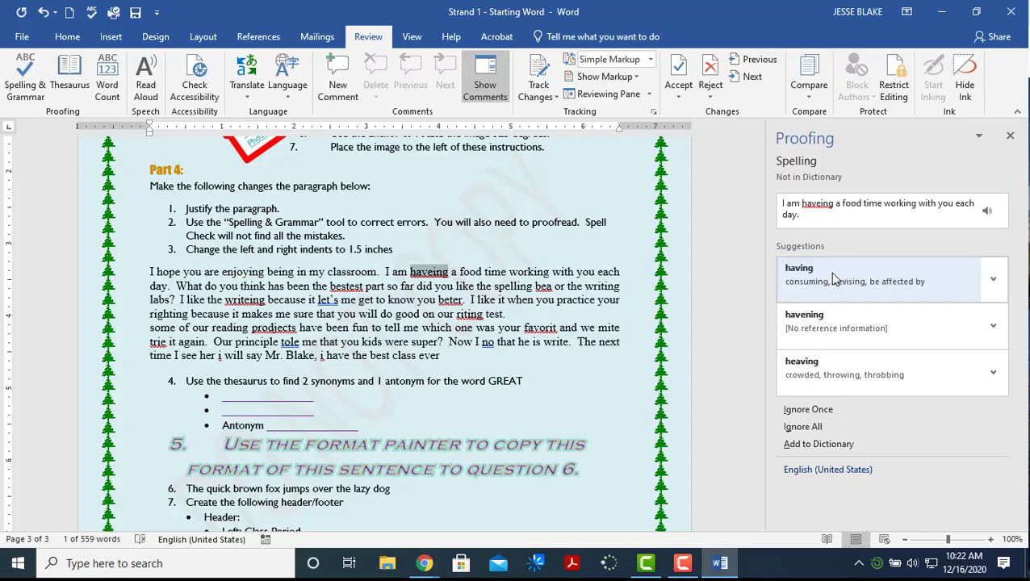
left_click(834, 274)
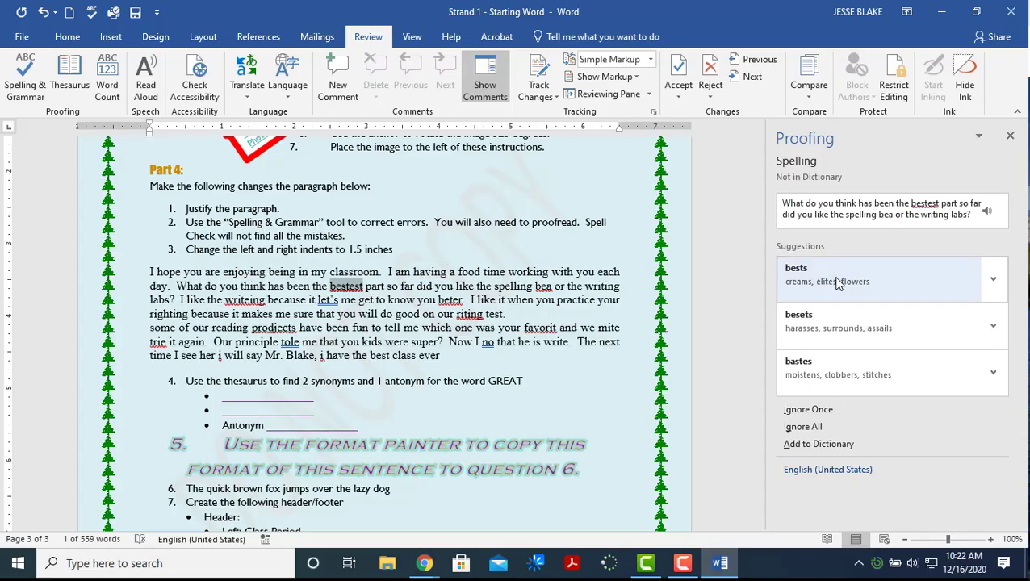
left_click(840, 292)
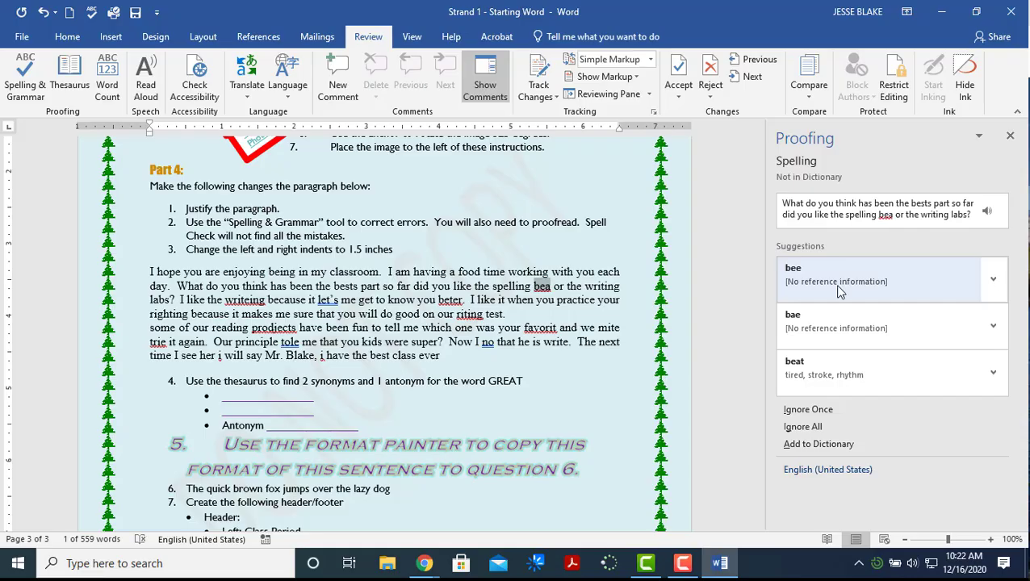
left_click(839, 279)
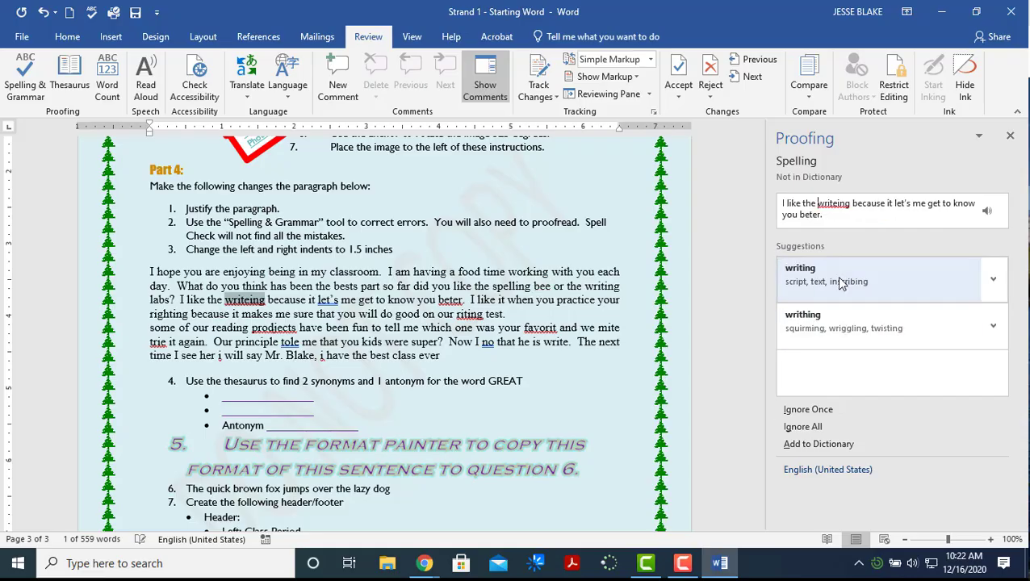
left_click(840, 282)
left_click(840, 282)
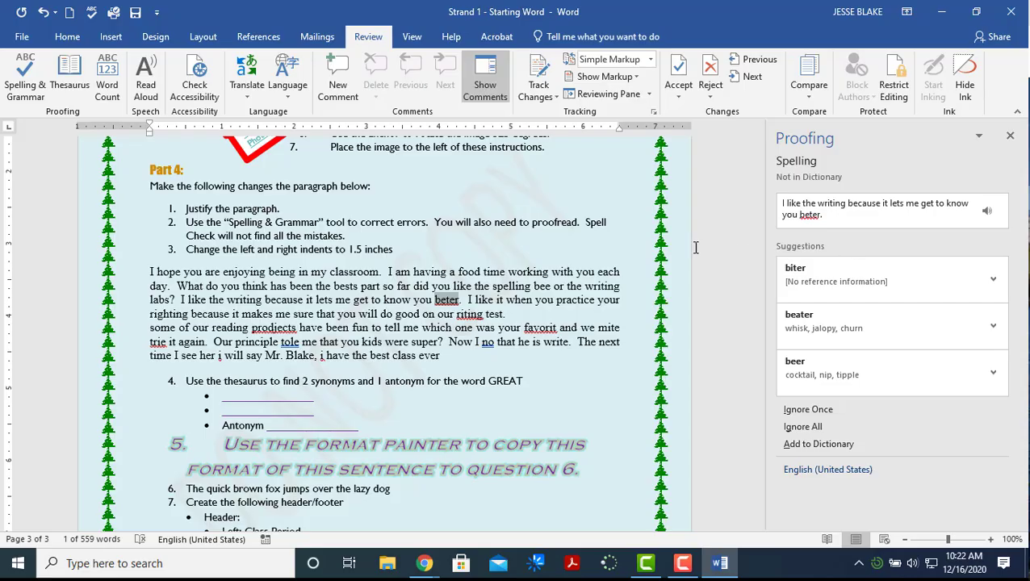
Hand-correct 'beter' to 'better' and 'riting' to 'writing', resuming the check each time
left_click(446, 299)
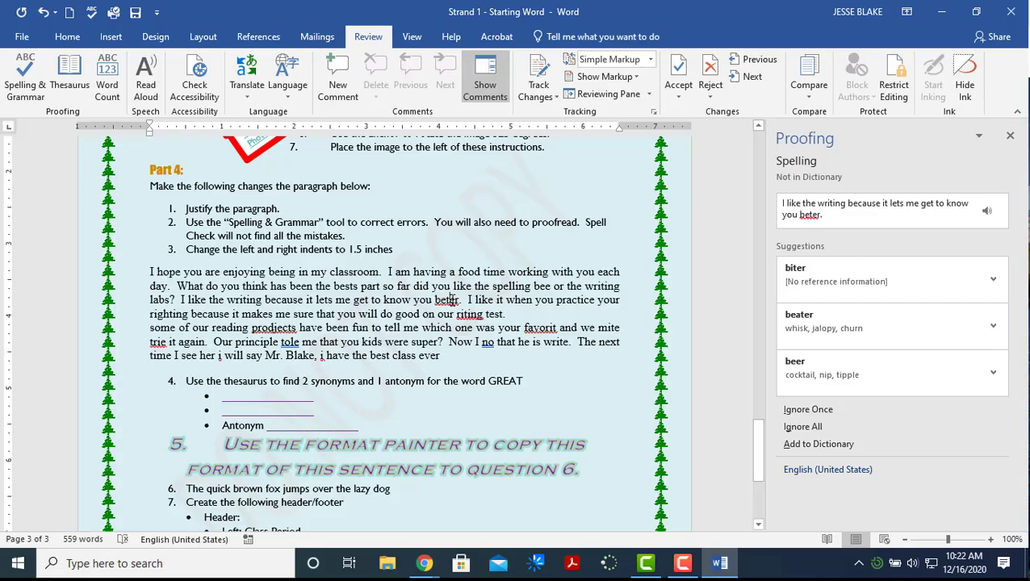
type("te")
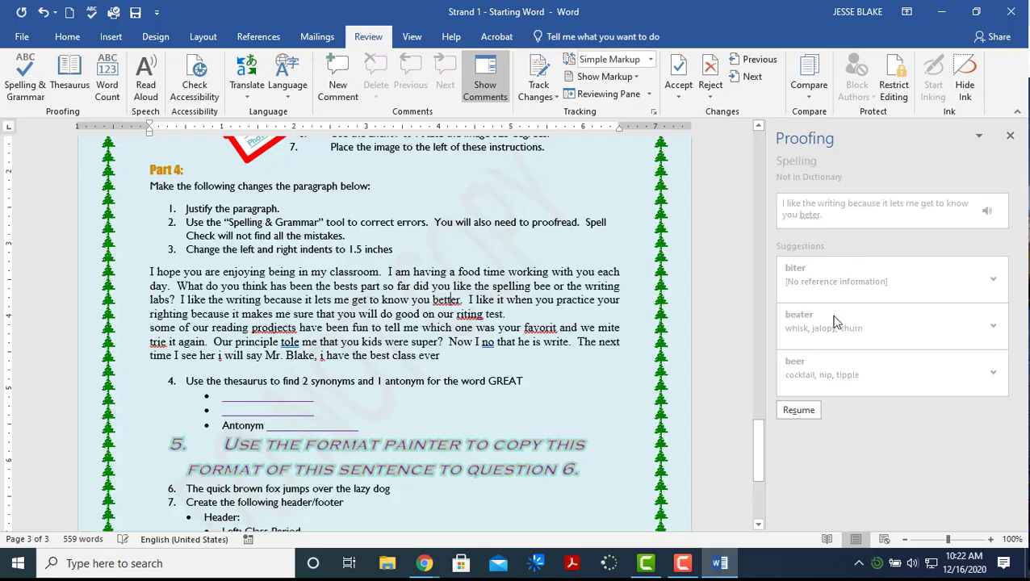
left_click(800, 411)
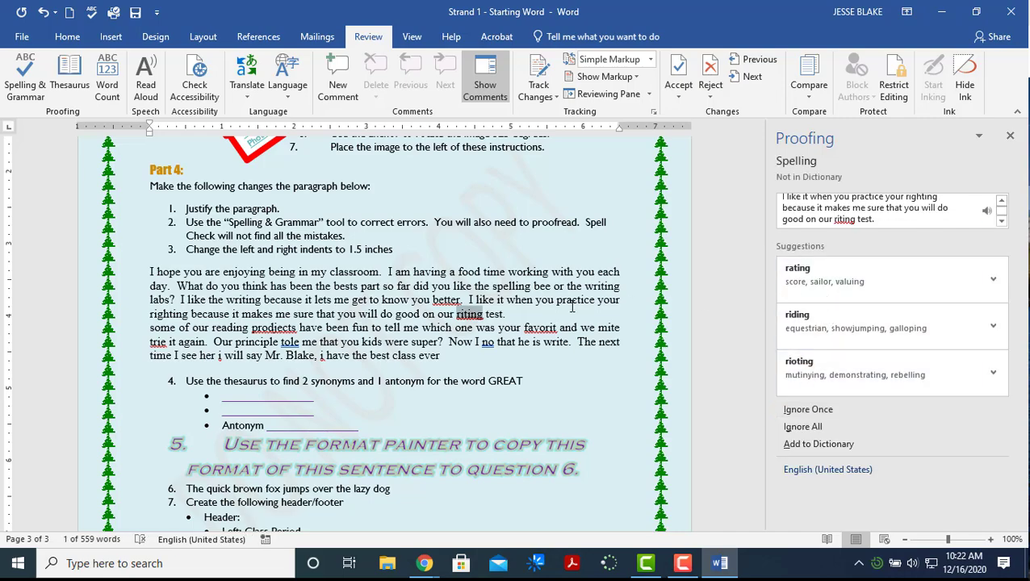
left_click(457, 315)
type("w")
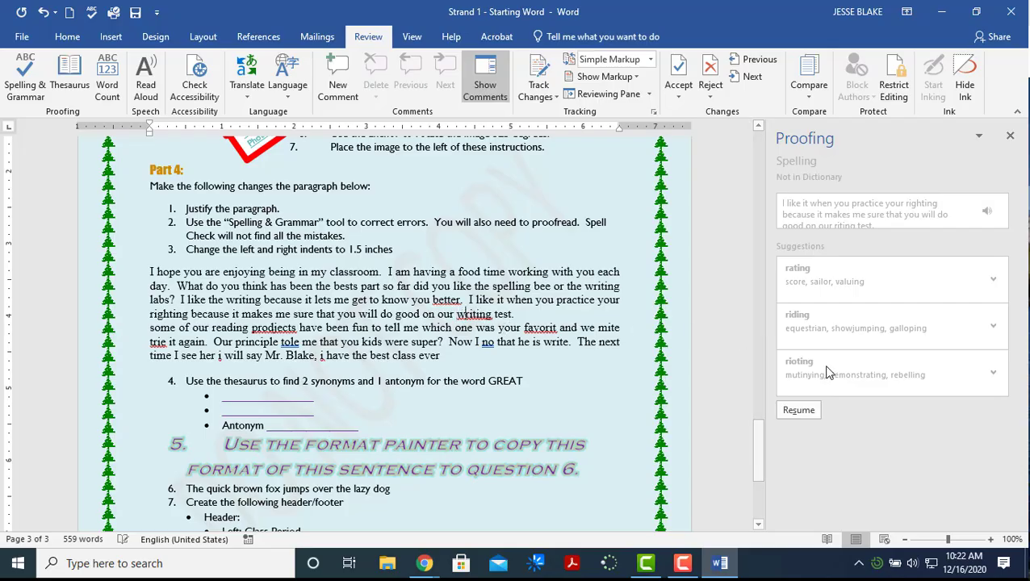
left_click(797, 410)
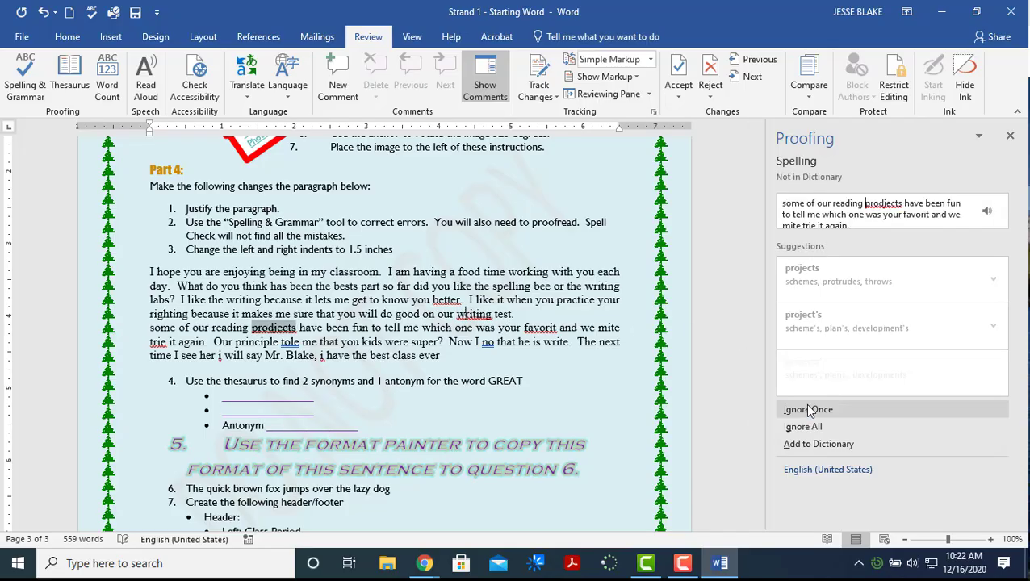
Accept projects, favorite and try, and hand-correct 'mite' to 'might'
left_click(837, 283)
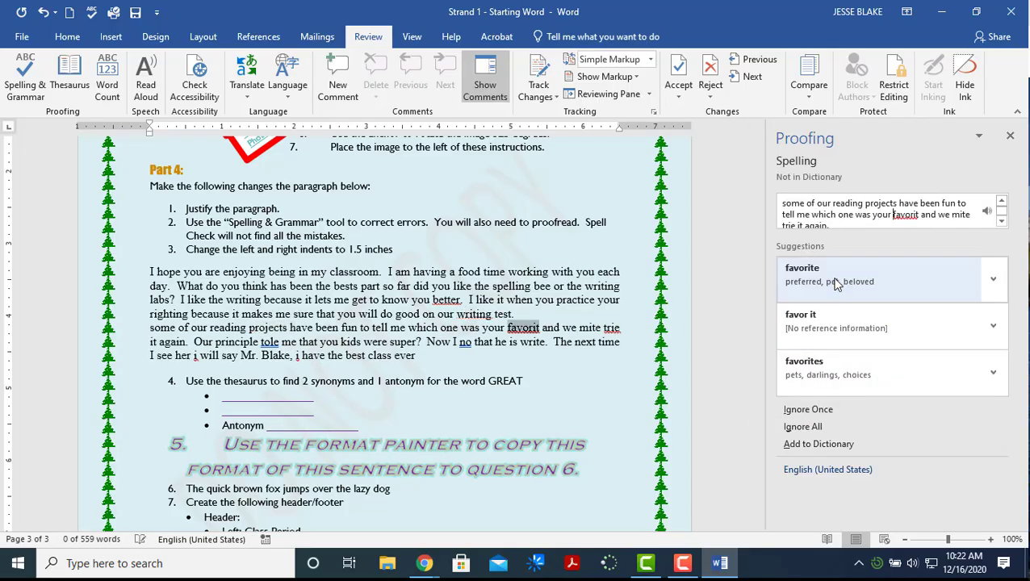
left_click(837, 282)
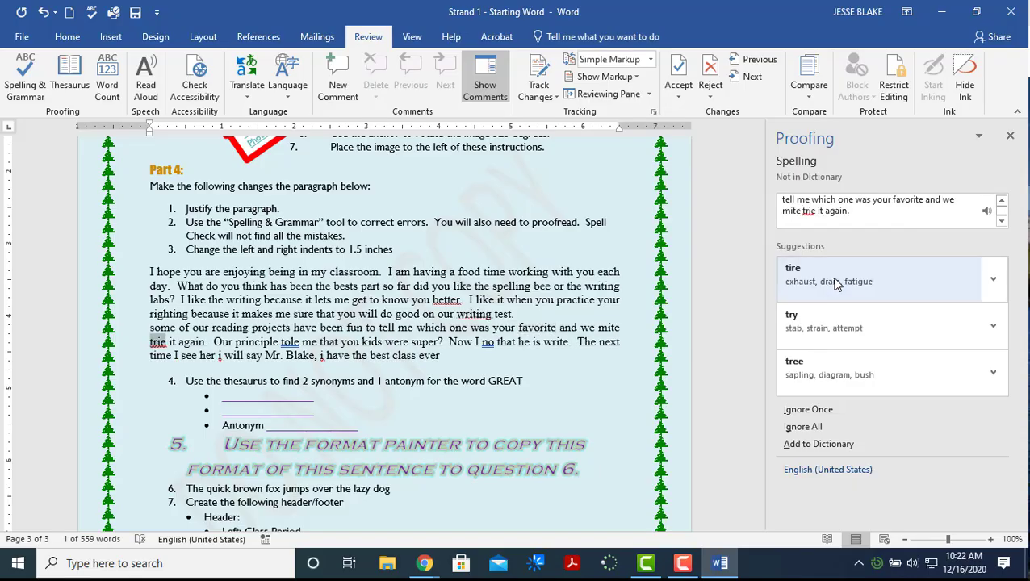
left_click(832, 321)
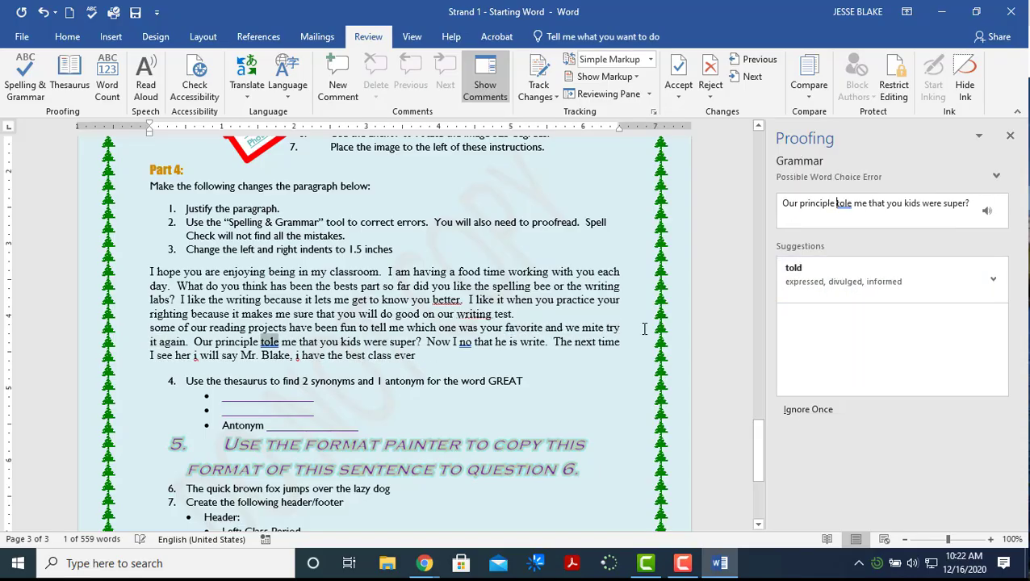
left_click(599, 326)
type("gh")
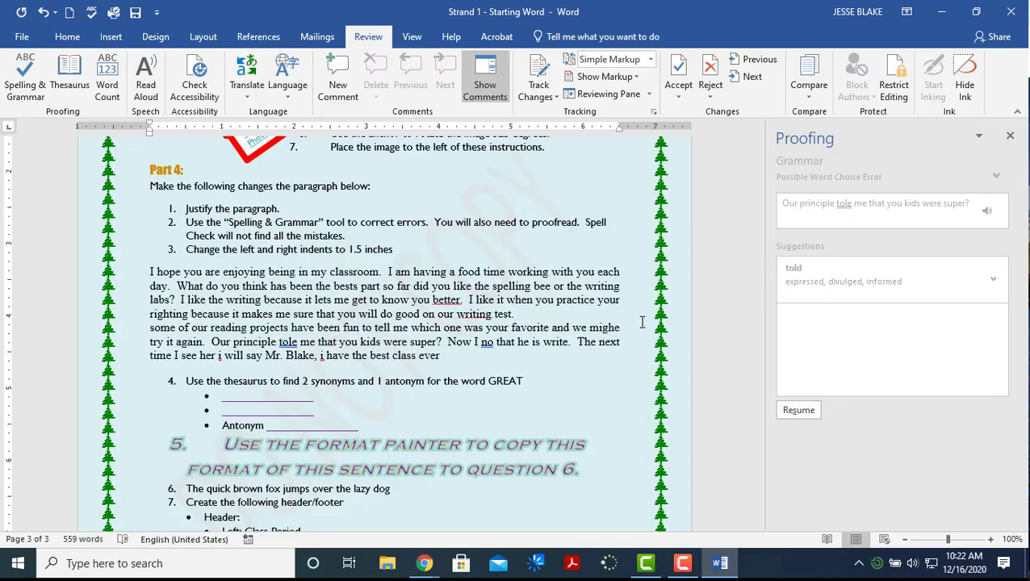
type("t")
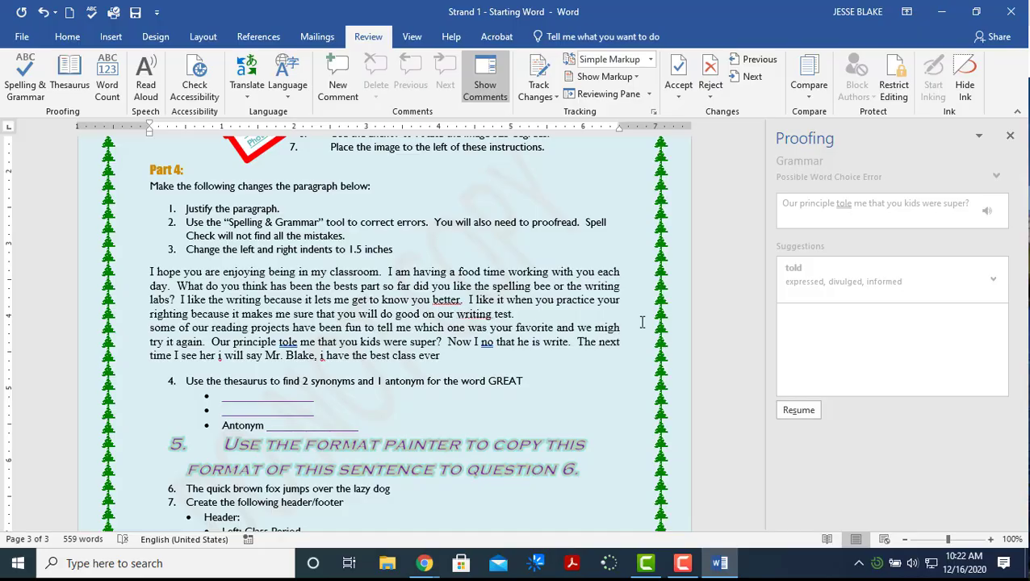
key("Delete")
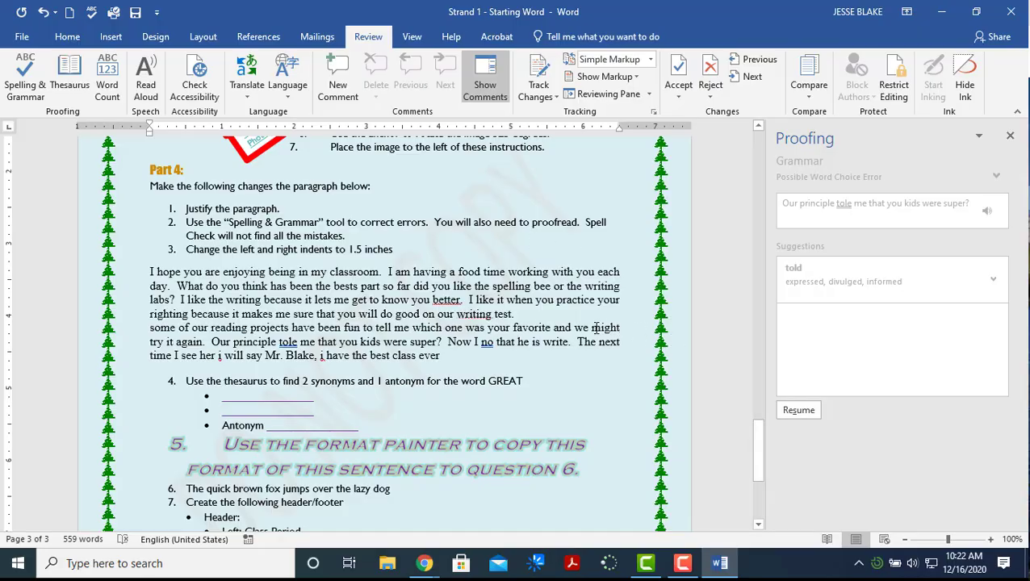
left_click(804, 411)
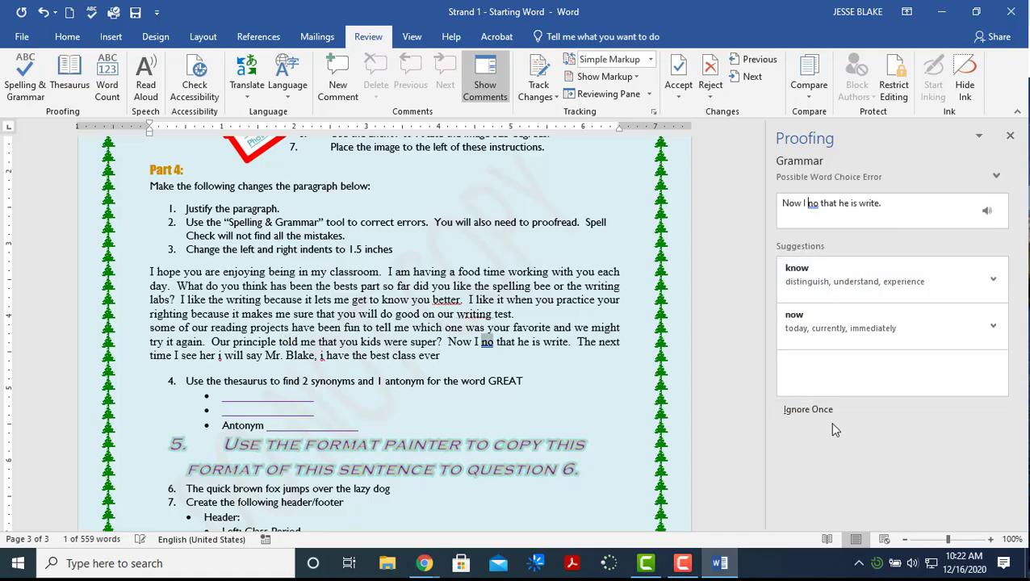
Change 'no' to 'know' and 'i' to 'I', then close the proofing pane
left_click(825, 278)
left_click(829, 282)
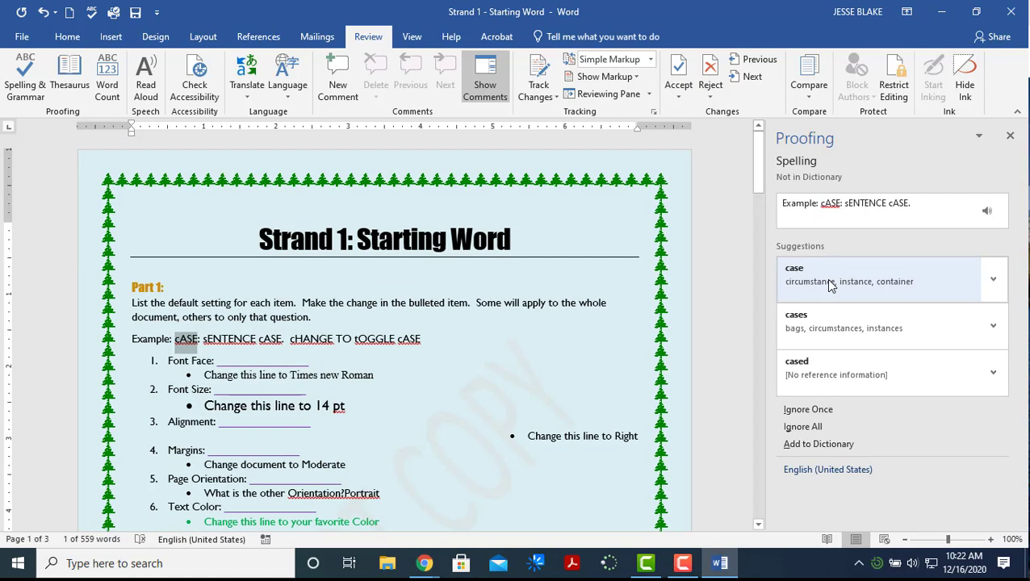
left_click_drag(760, 173, 746, 478)
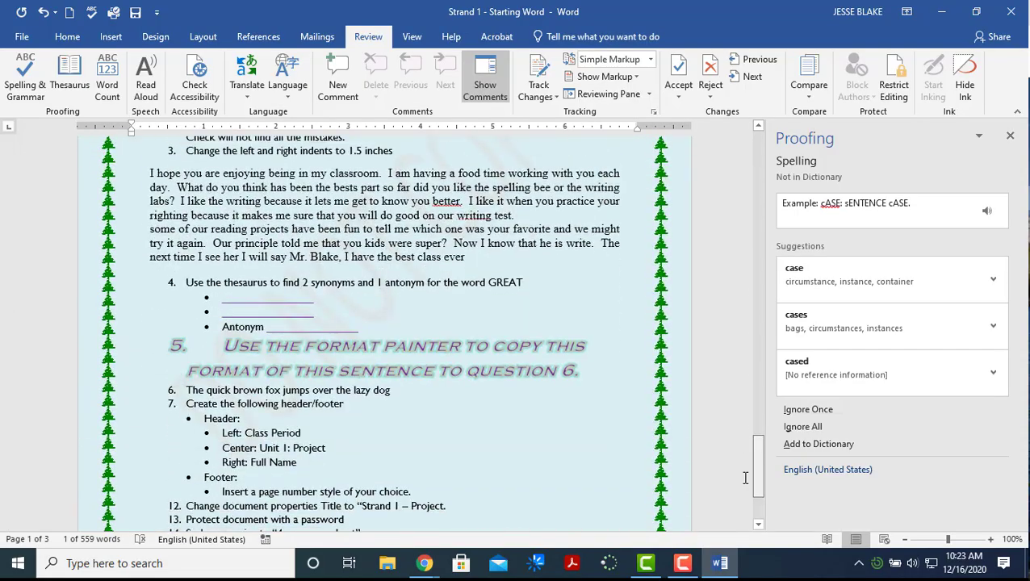
left_click(1010, 137)
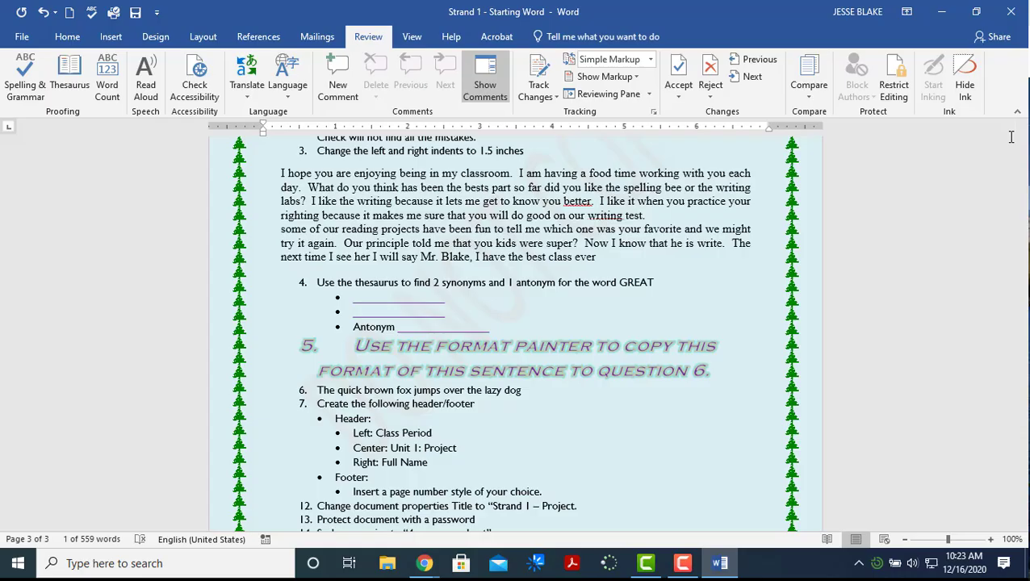
Add a period after 'ever' and select the word GREAT in question 4
left_click(603, 257)
type(".")
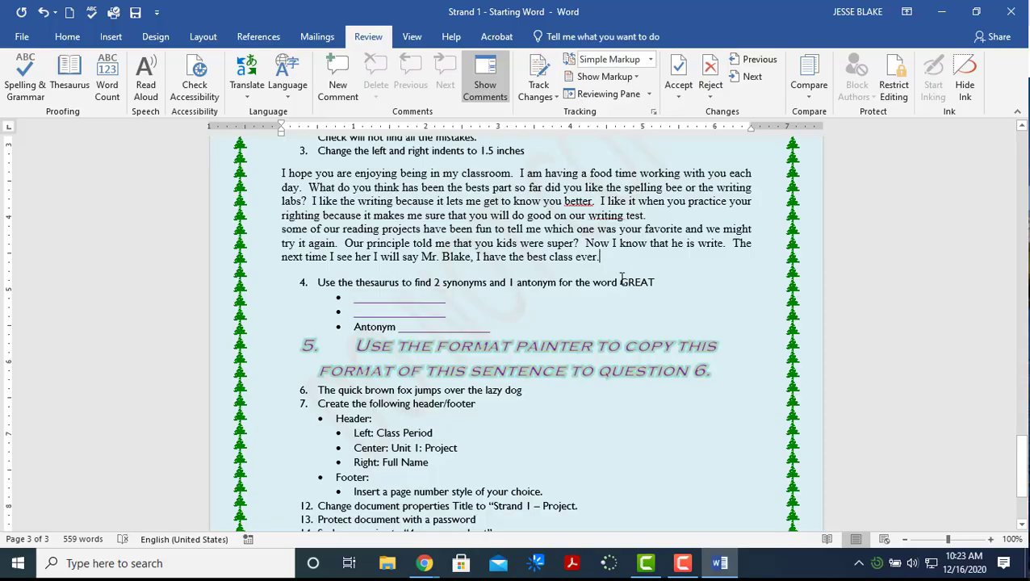
left_click_drag(622, 282, 652, 282)
Look up GREAT in the Thesaurus and type Countless and Boundless as its synonyms
left_click(80, 91)
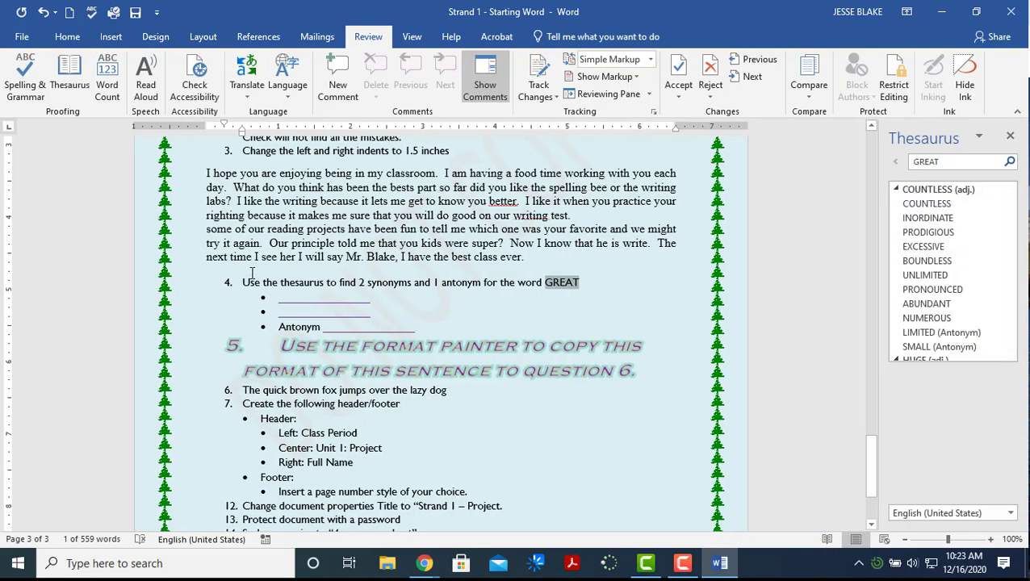
left_click(294, 297)
type("C")
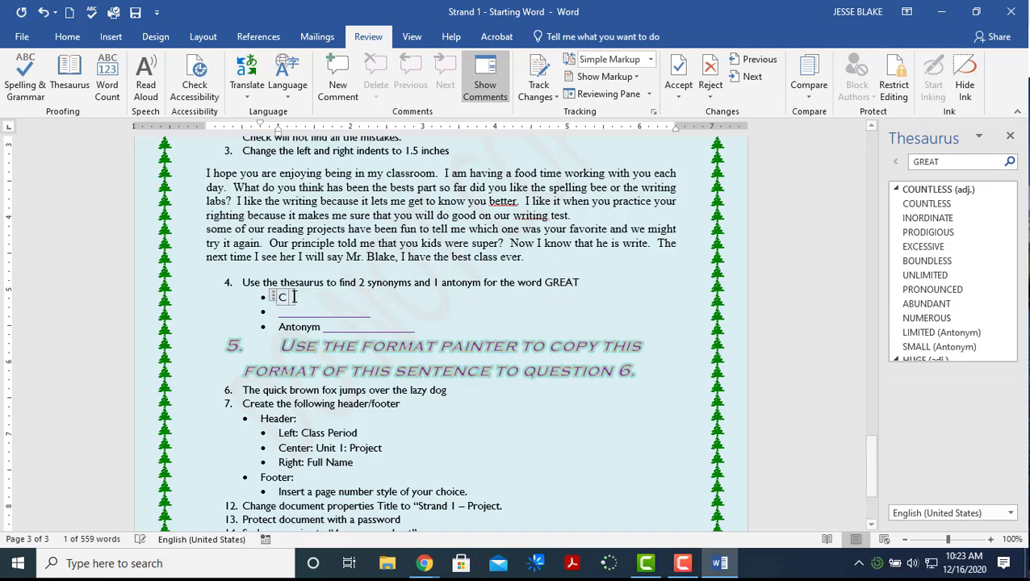
type("ountless")
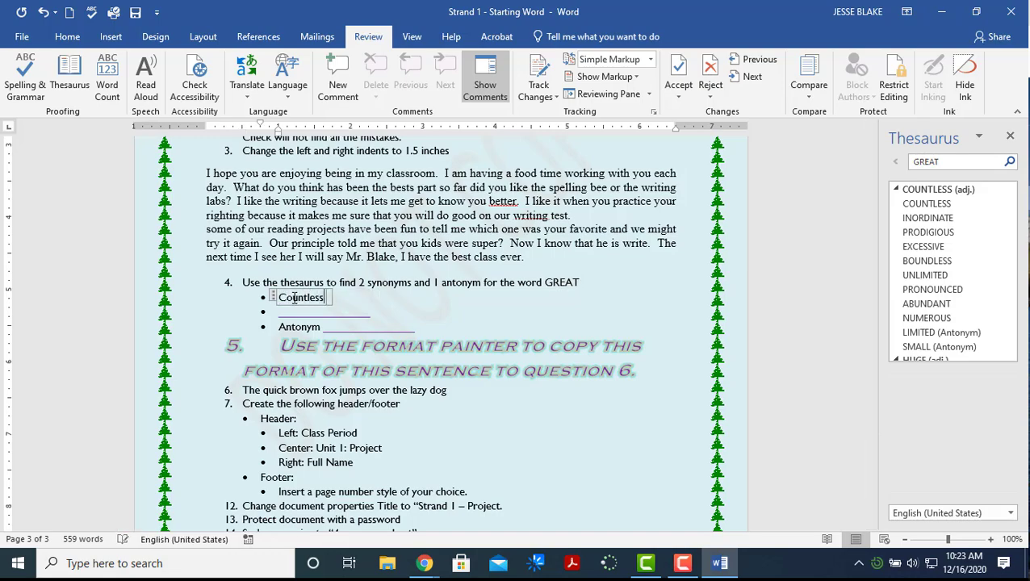
left_click(300, 310)
key("BackSpace")
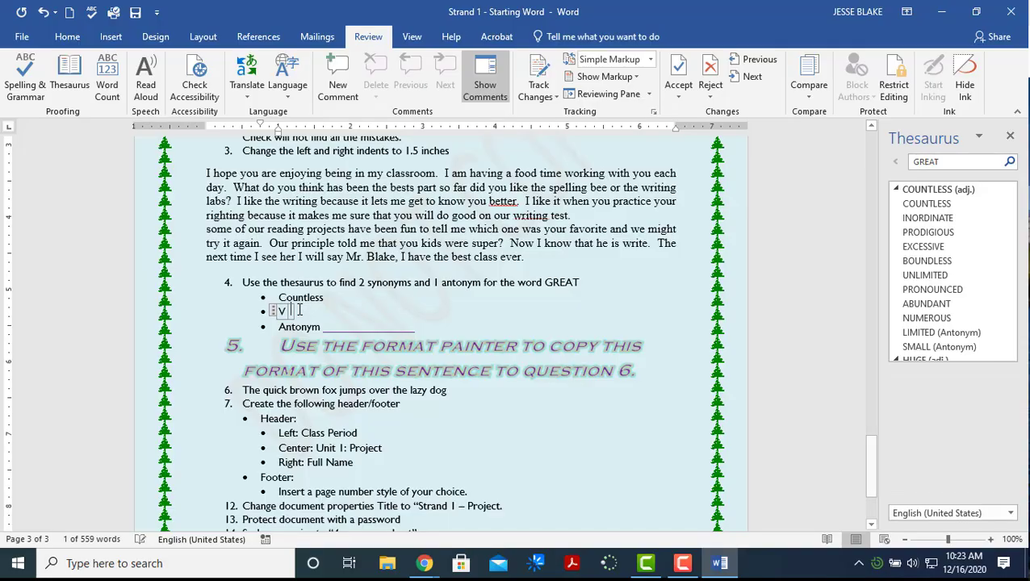
type("Bound")
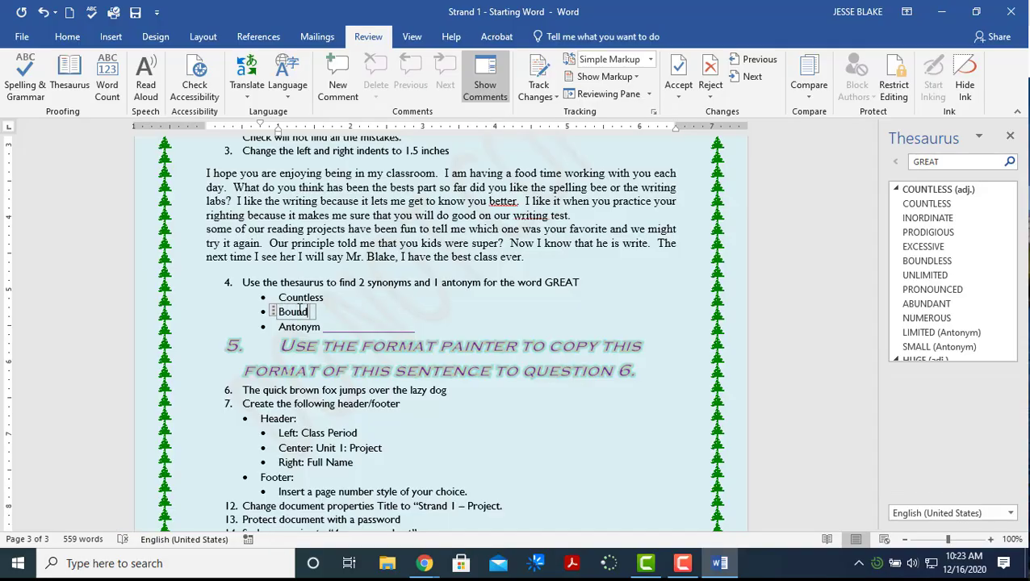
type("less")
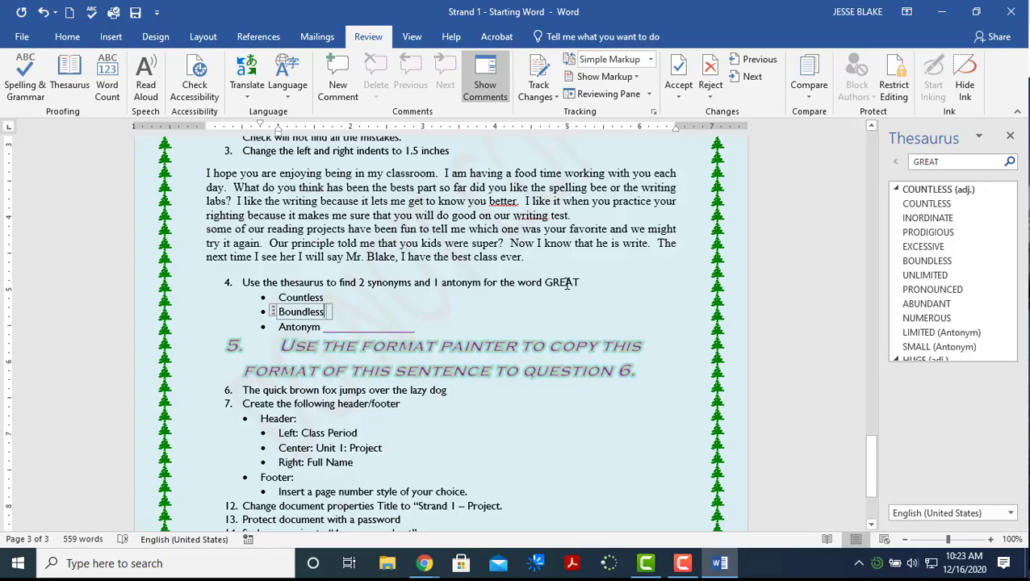
left_click(567, 284)
Browse the Thesaurus results for INORDINATE, then search 'great' again
left_click(924, 219)
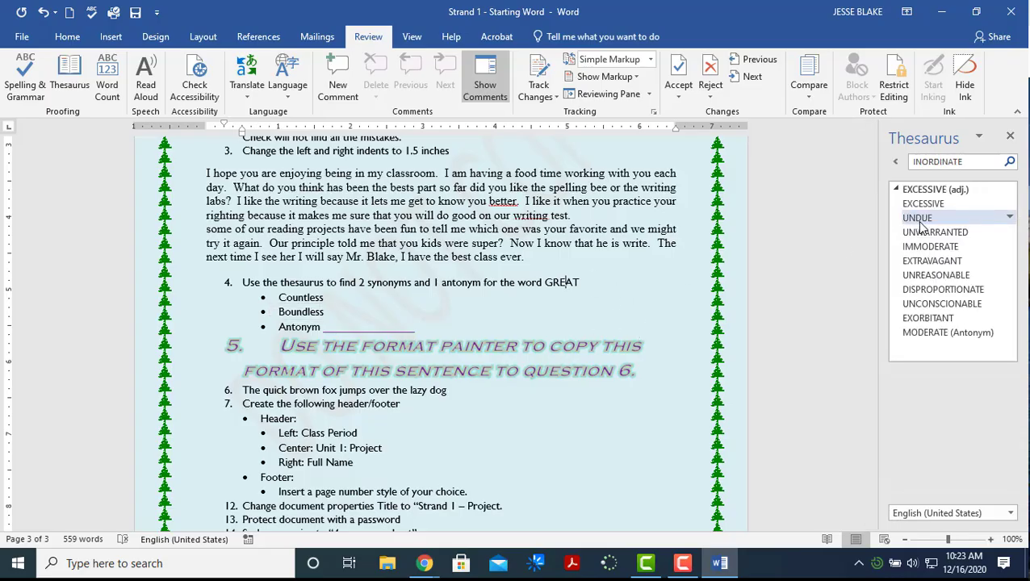
left_click(333, 324)
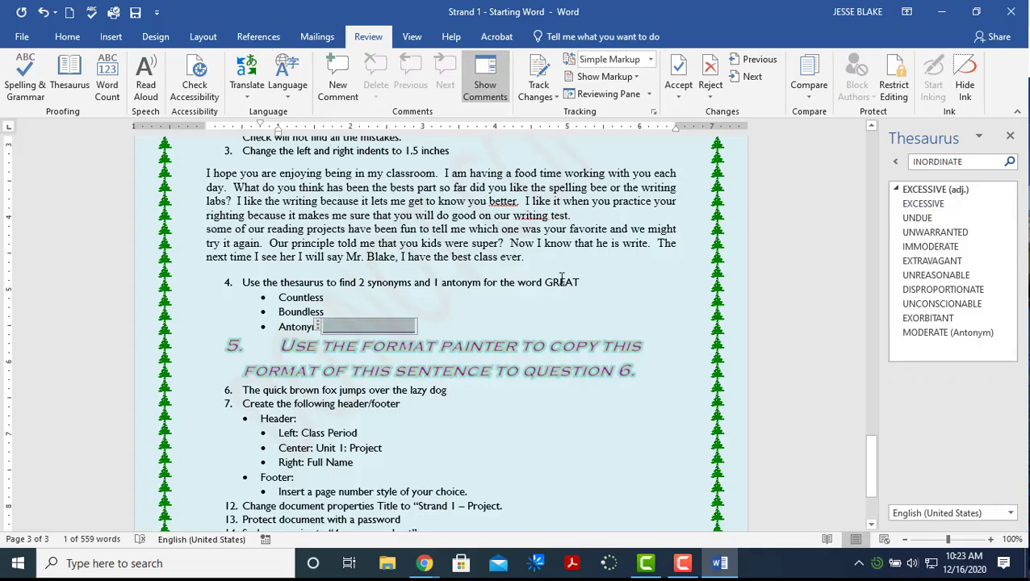
double_click(960, 163)
type("great")
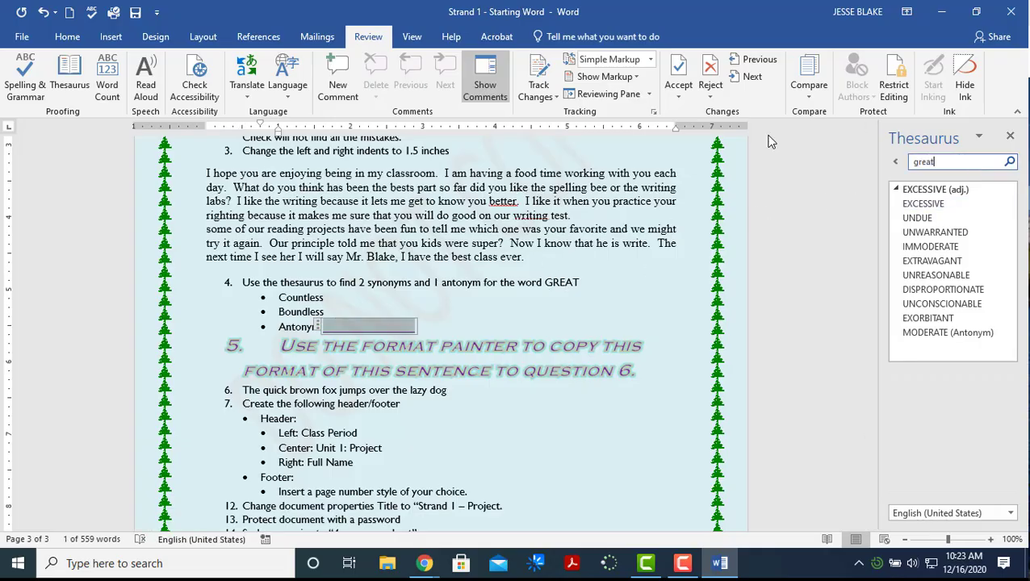
key("Return")
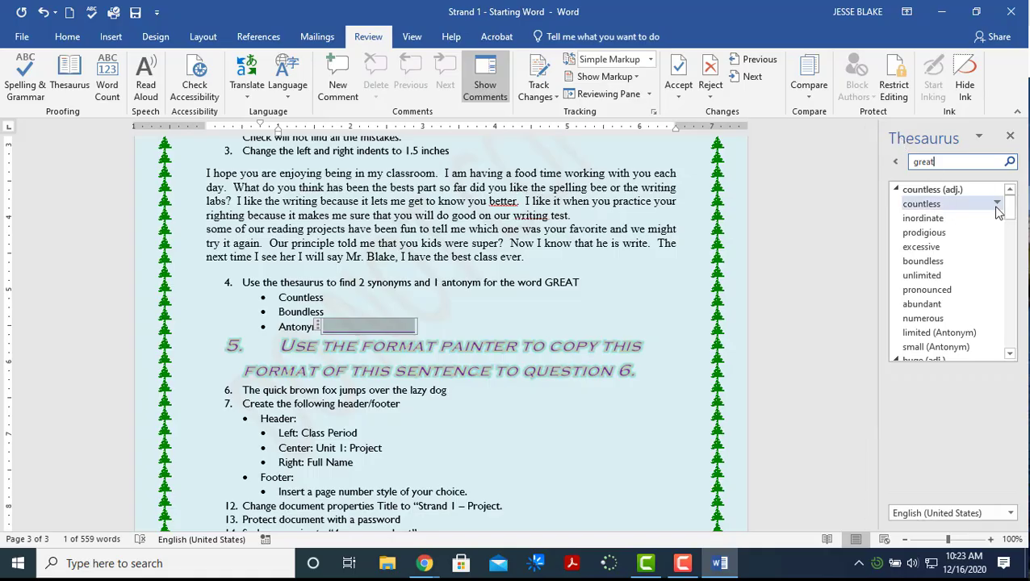
left_click_drag(1016, 210, 1001, 348)
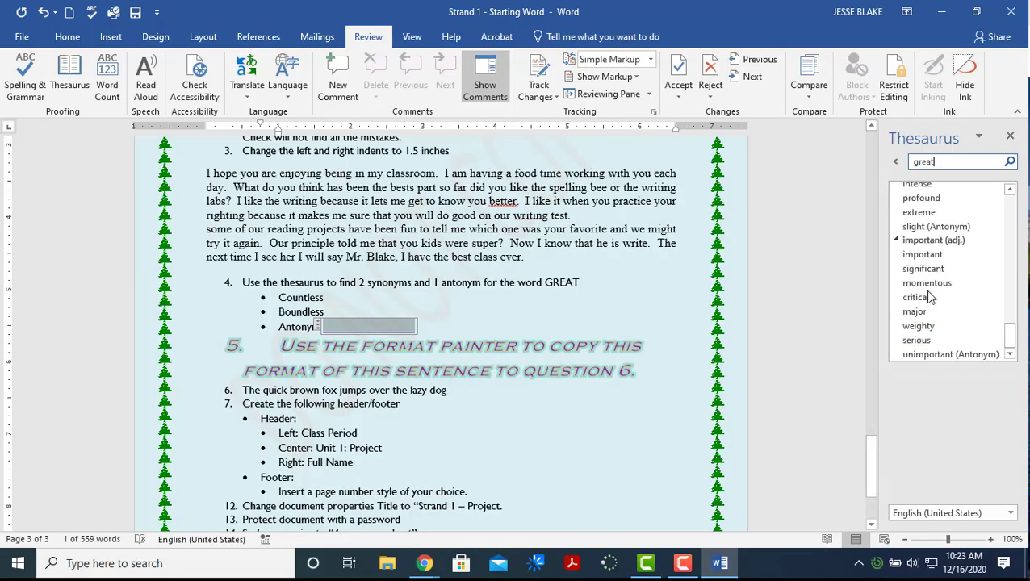
left_click(979, 136)
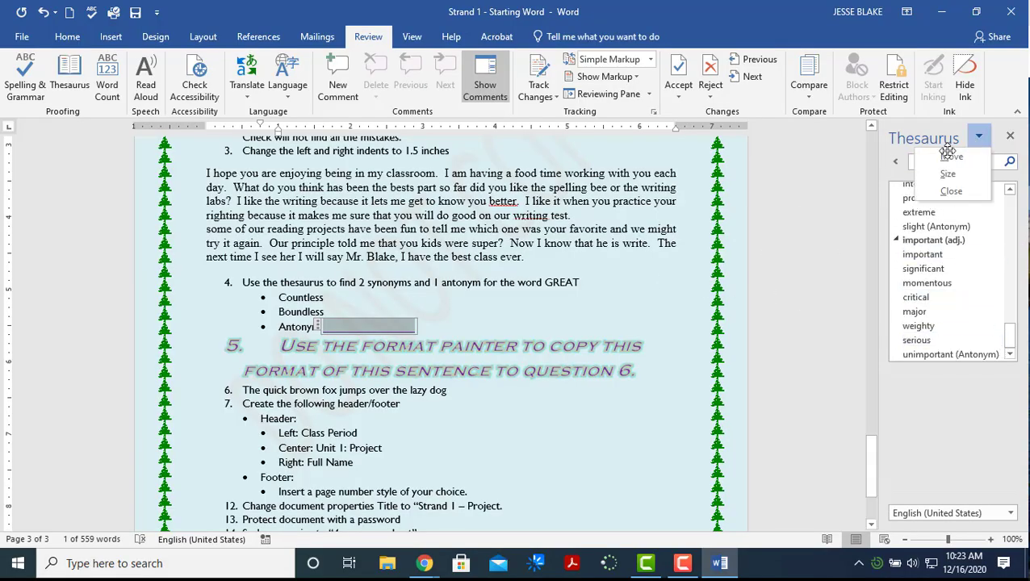
left_click(853, 204)
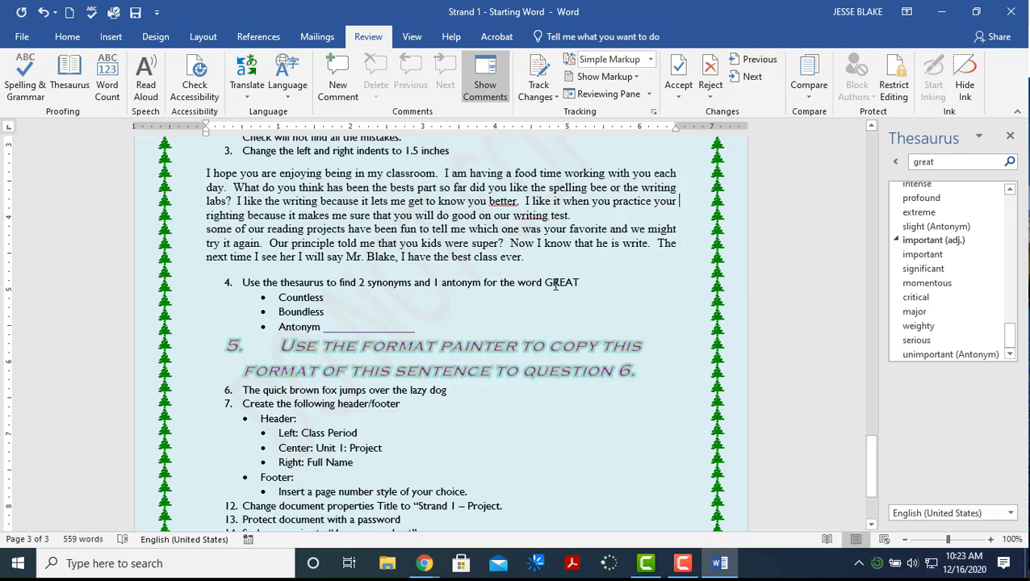
Enter Small as the antonym for GREAT and close the Thesaurus pane
left_click_drag(547, 280, 576, 281)
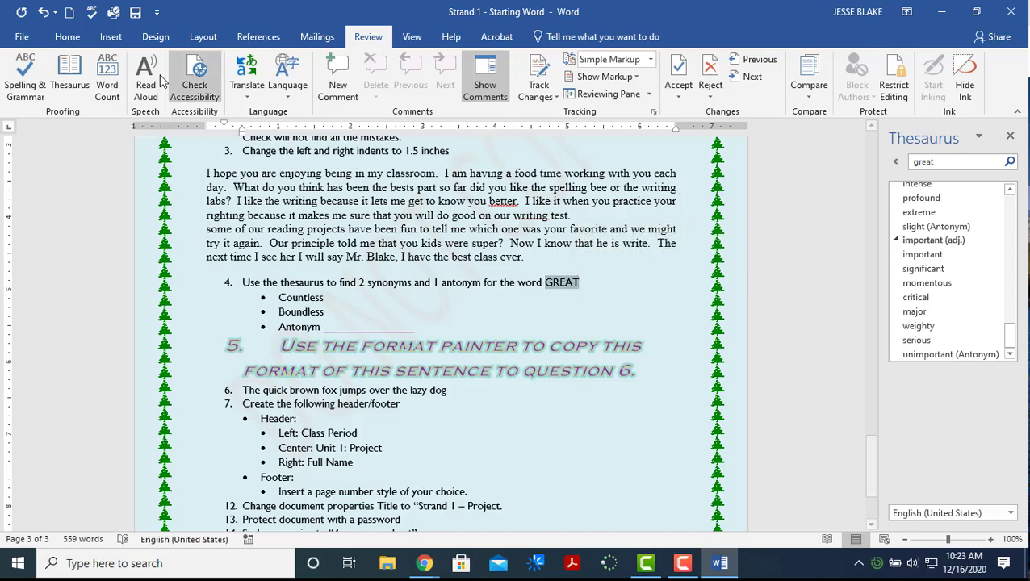
left_click(69, 76)
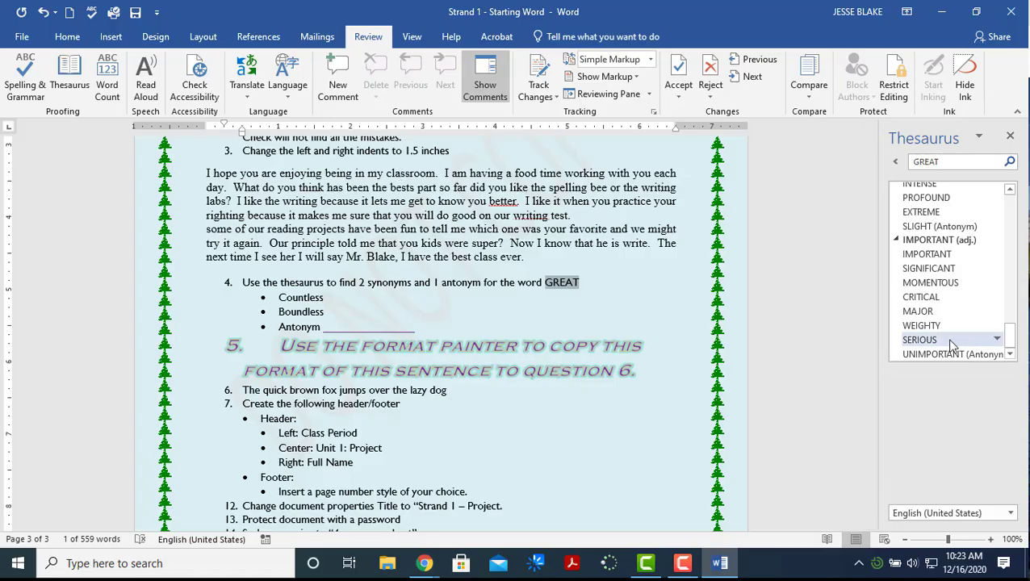
left_click_drag(1010, 339, 1001, 199)
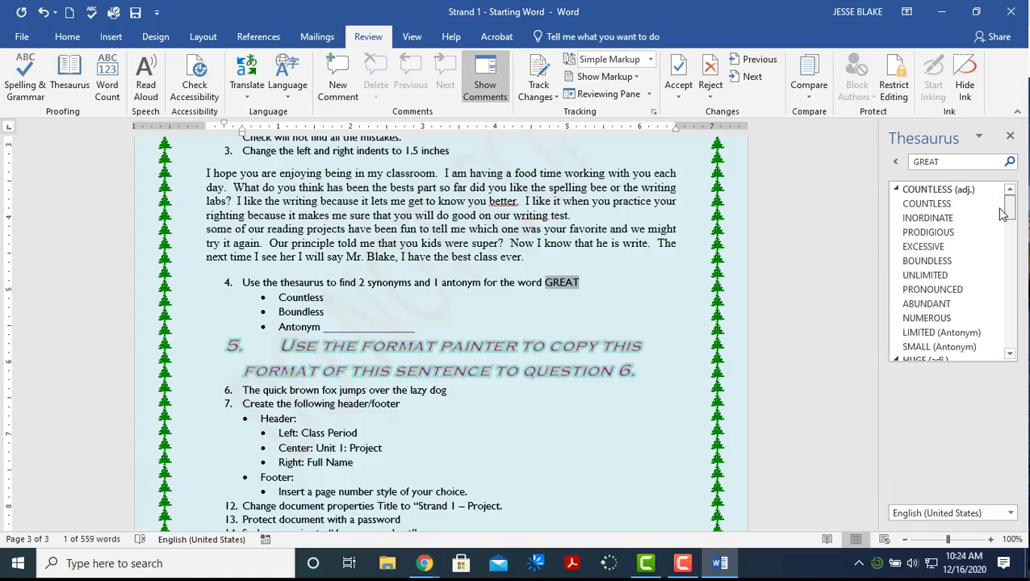
scroll(1001, 212, "down", 3)
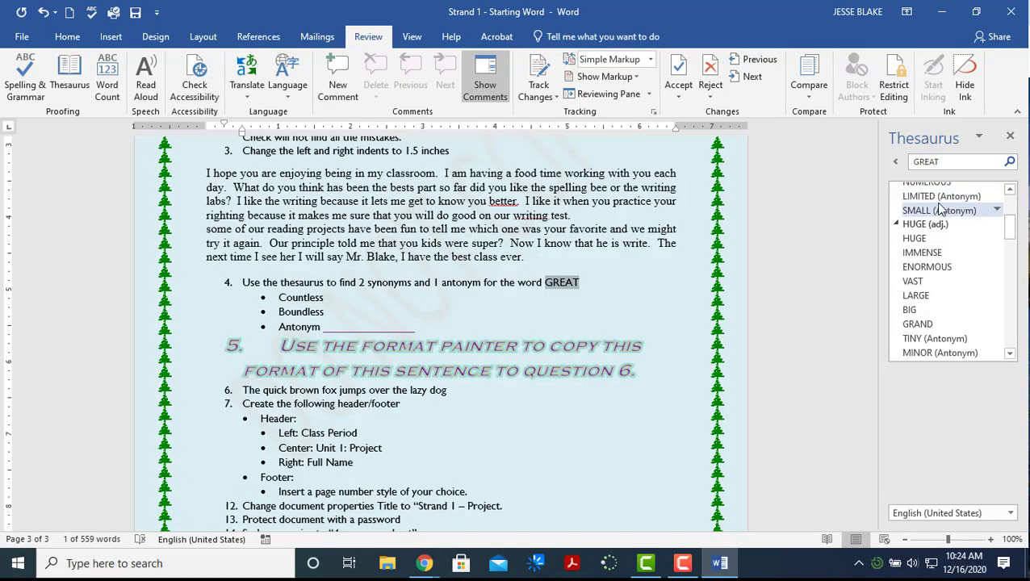
double_click(344, 329)
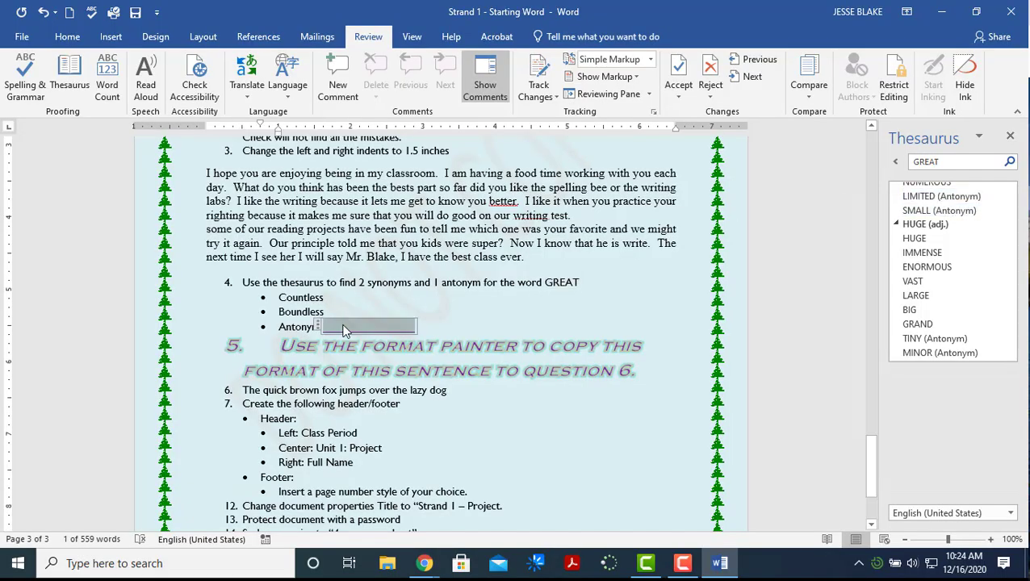
type("Small")
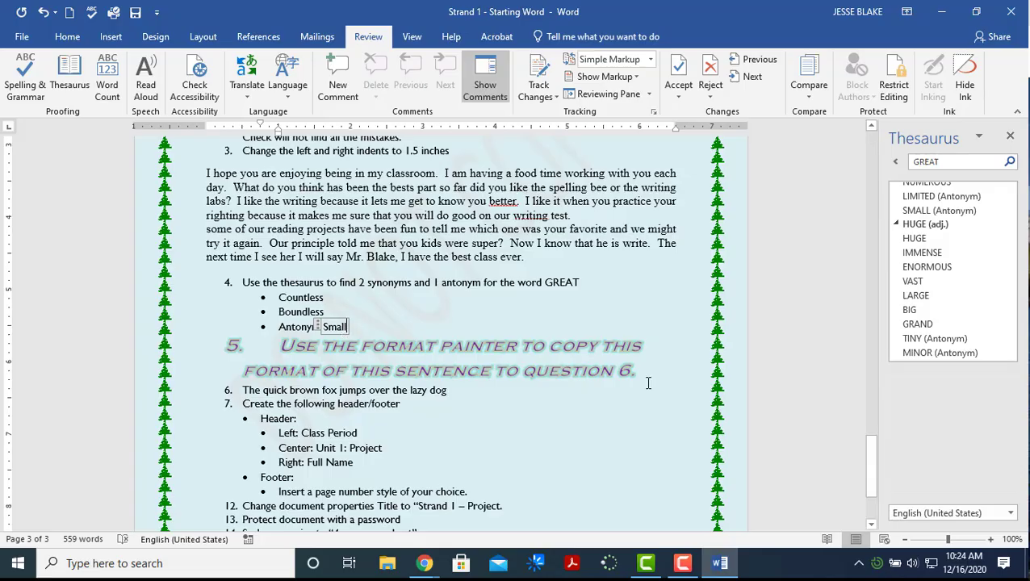
left_click(573, 450)
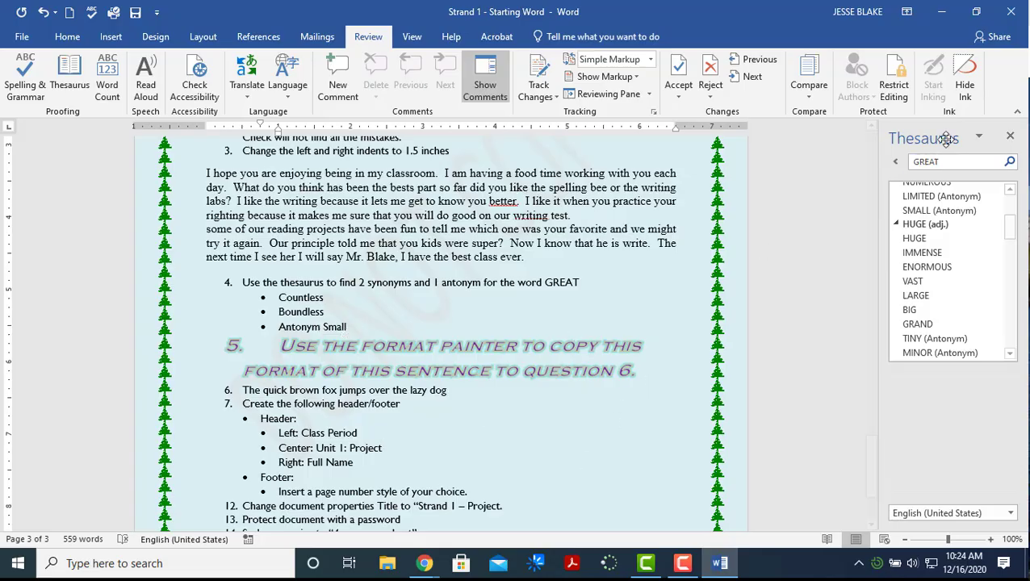
left_click(1010, 136)
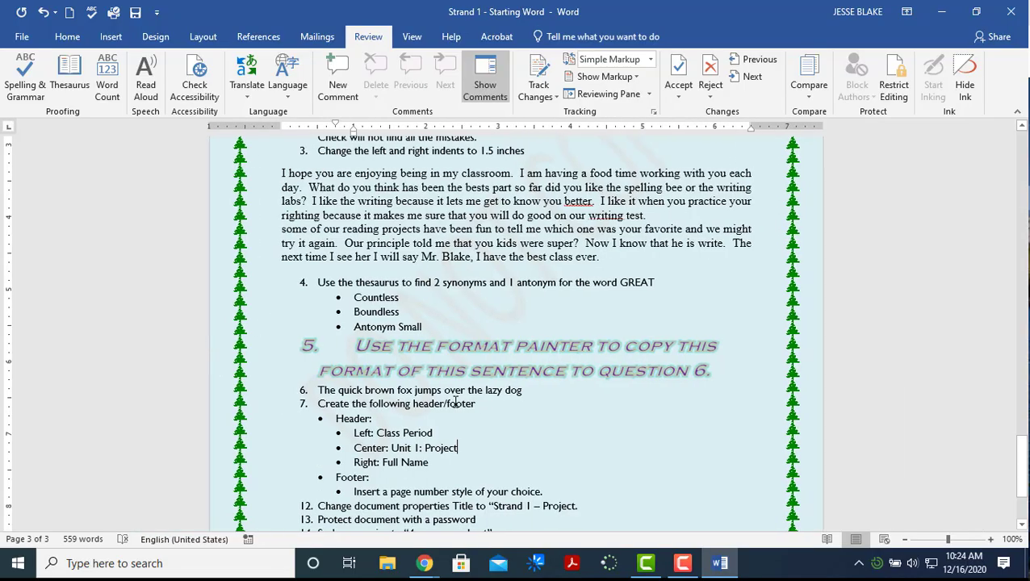
Copy the question 5 heading's small-caps formatting onto sentence 6 with Format Painter
scroll(422, 360, "down", 2)
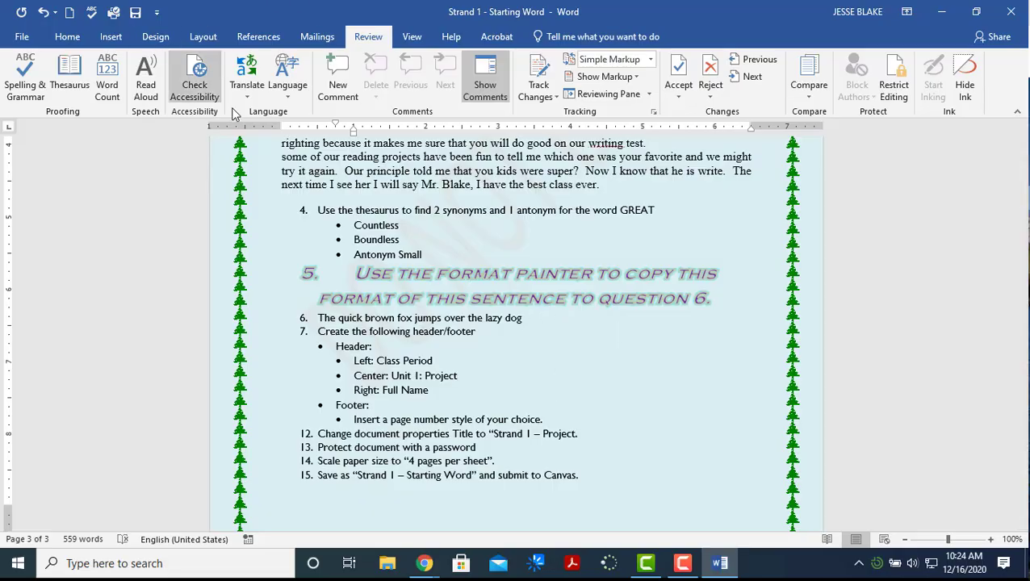
left_click(68, 37)
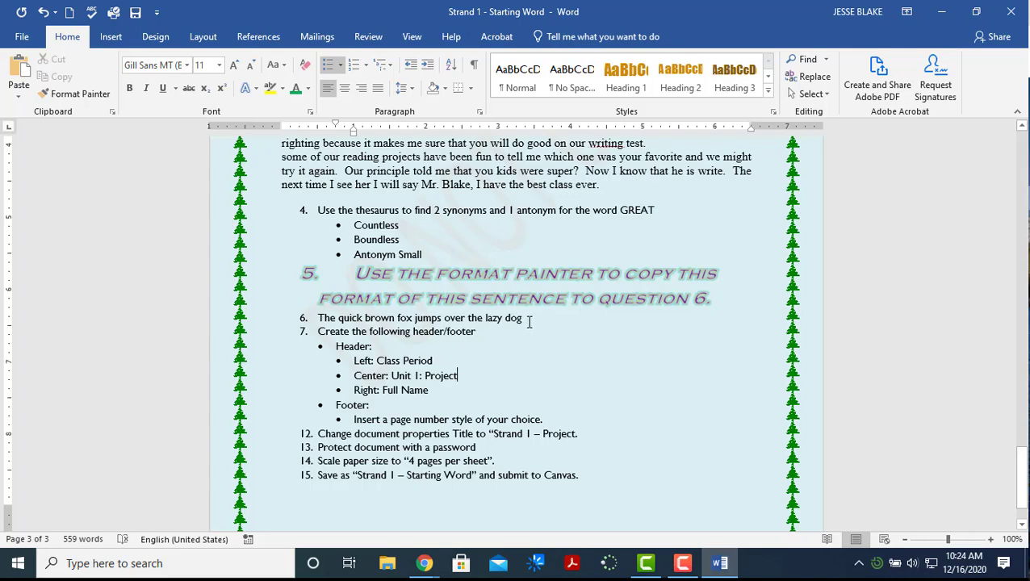
left_click_drag(529, 320, 316, 318)
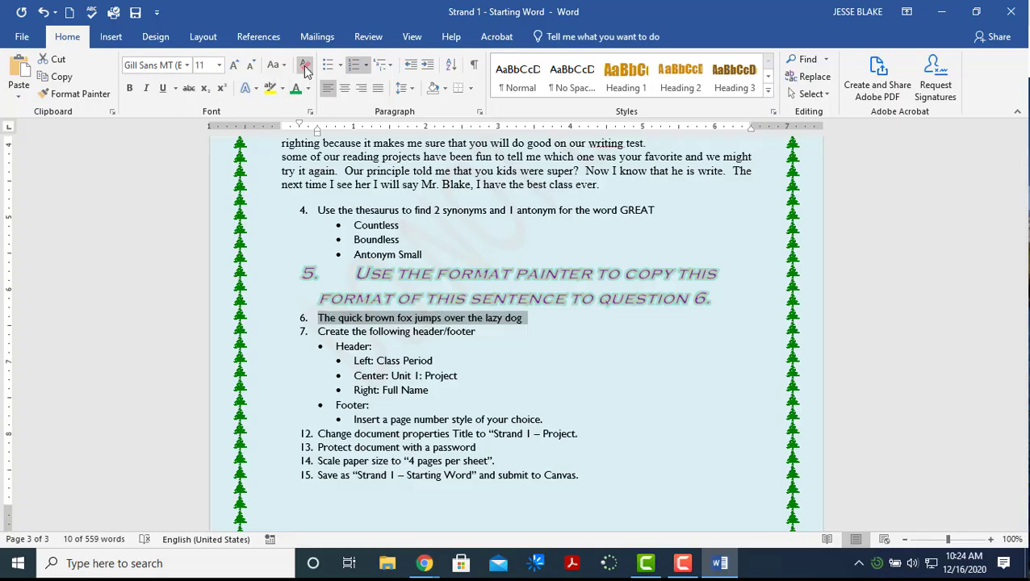
left_click(373, 289)
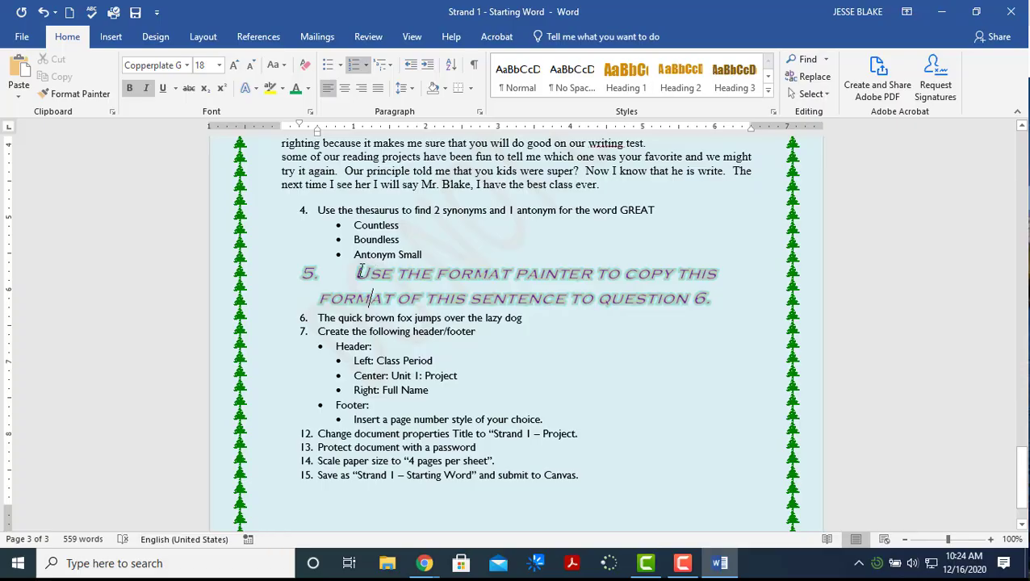
left_click_drag(355, 273, 508, 281)
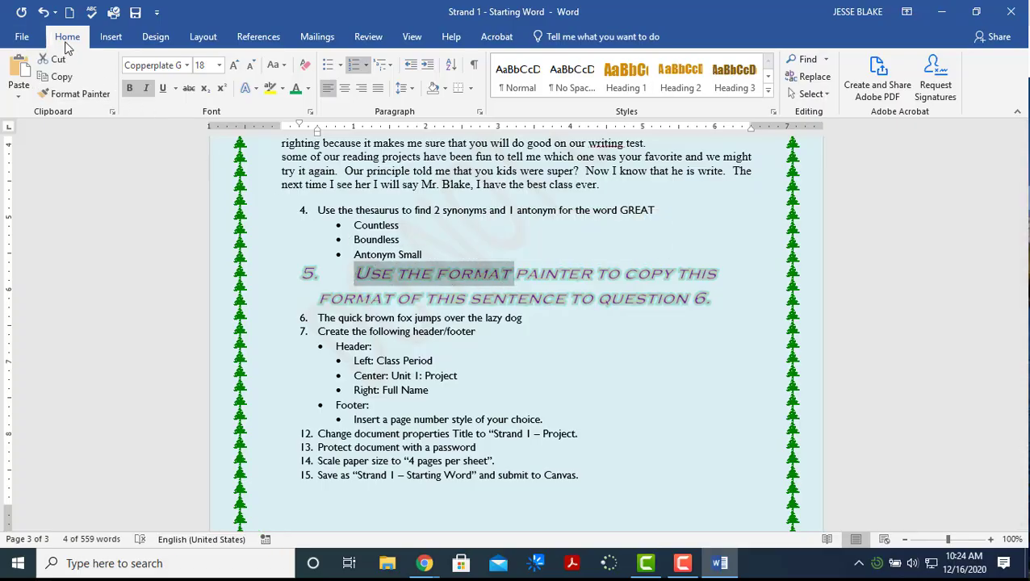
left_click(73, 94)
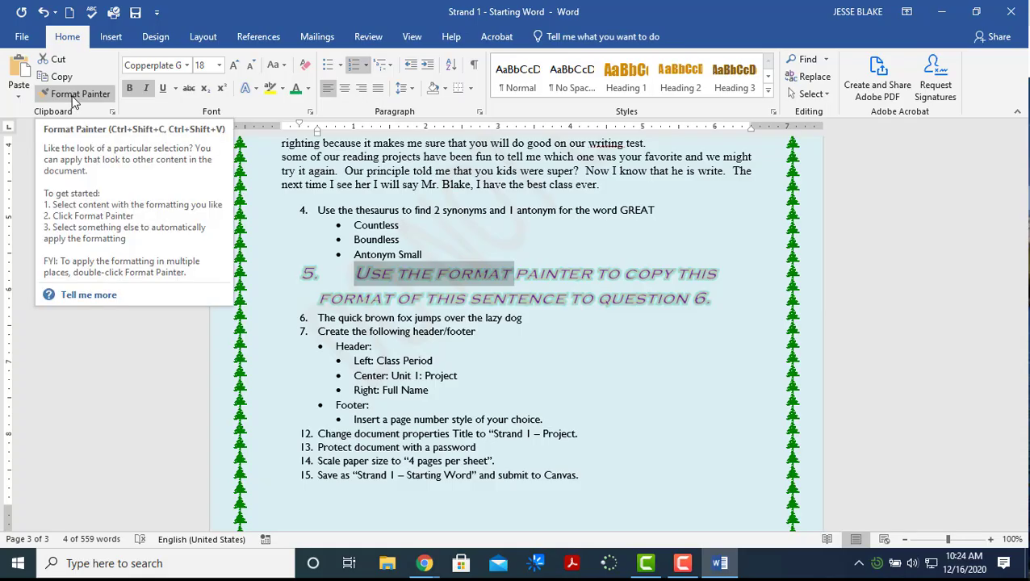
left_click(73, 99)
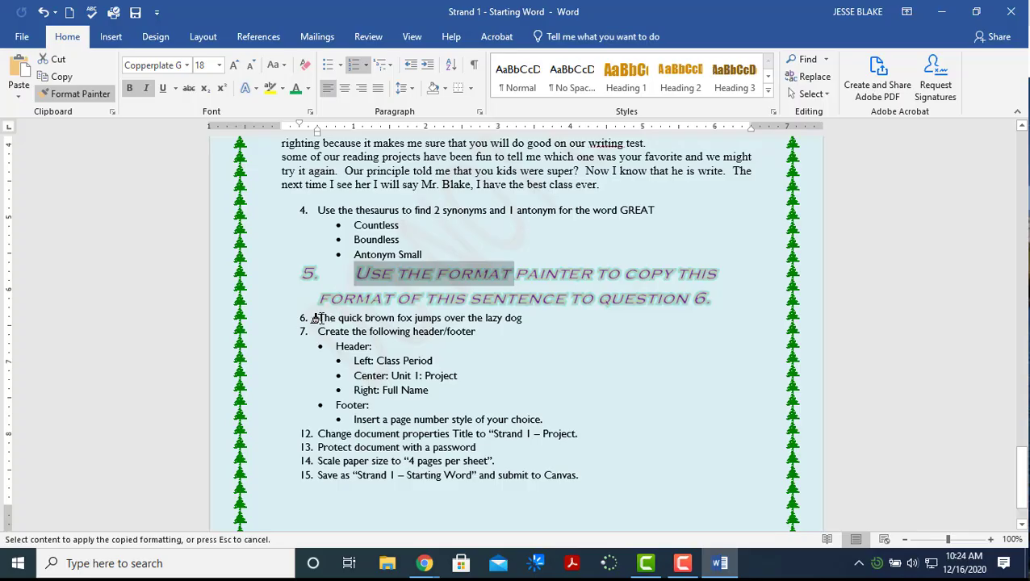
left_click_drag(315, 318, 524, 318)
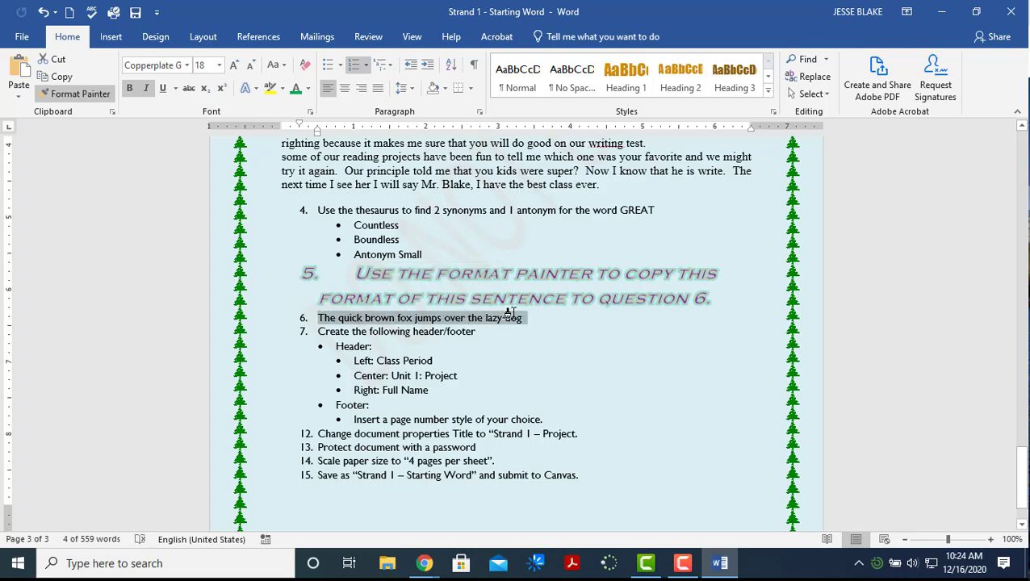
left_click(536, 357)
scroll(532, 357, "down", 1)
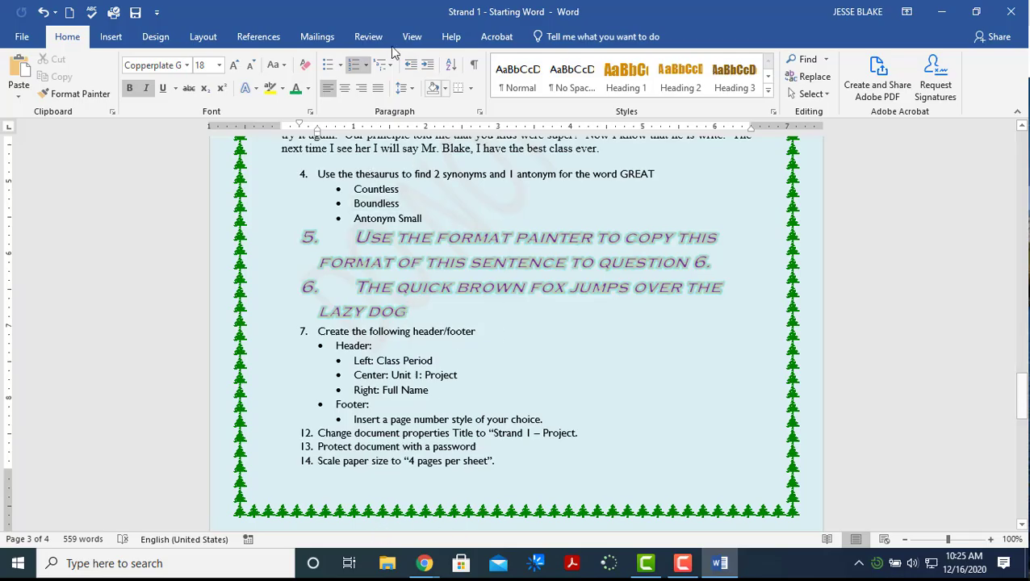
Insert a Blank (Three Columns) header
left_click(111, 35)
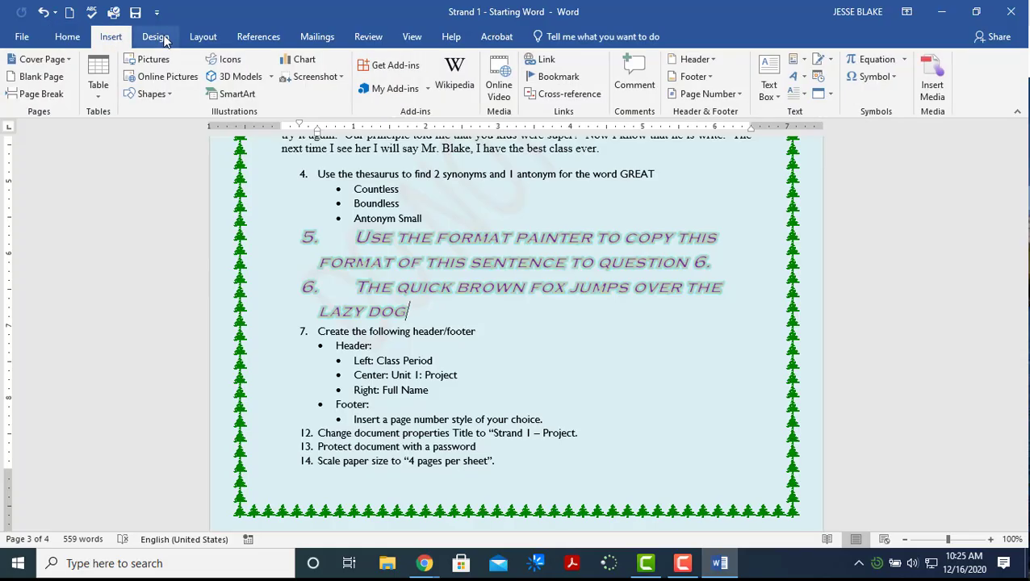
left_click(200, 38)
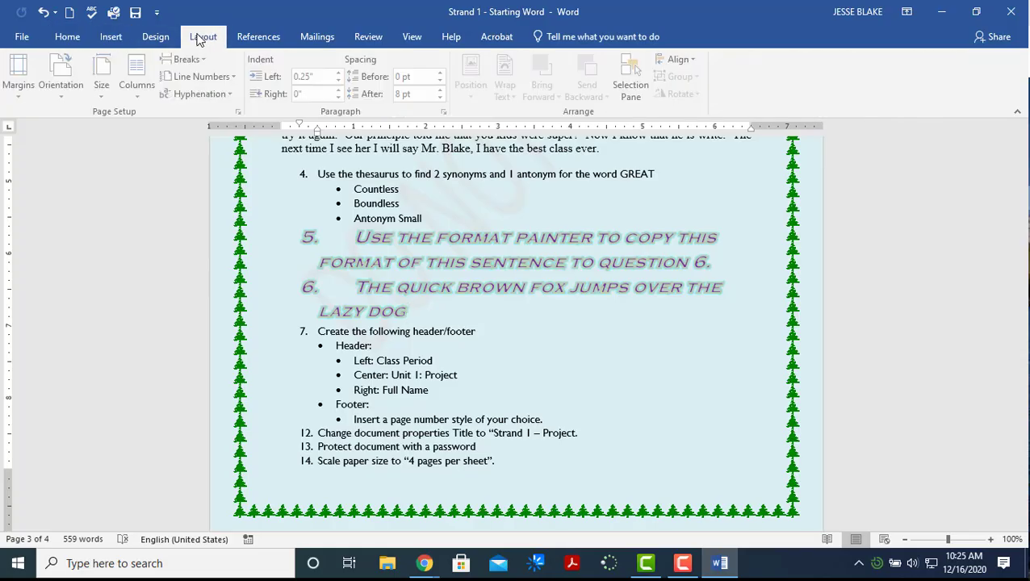
left_click(111, 37)
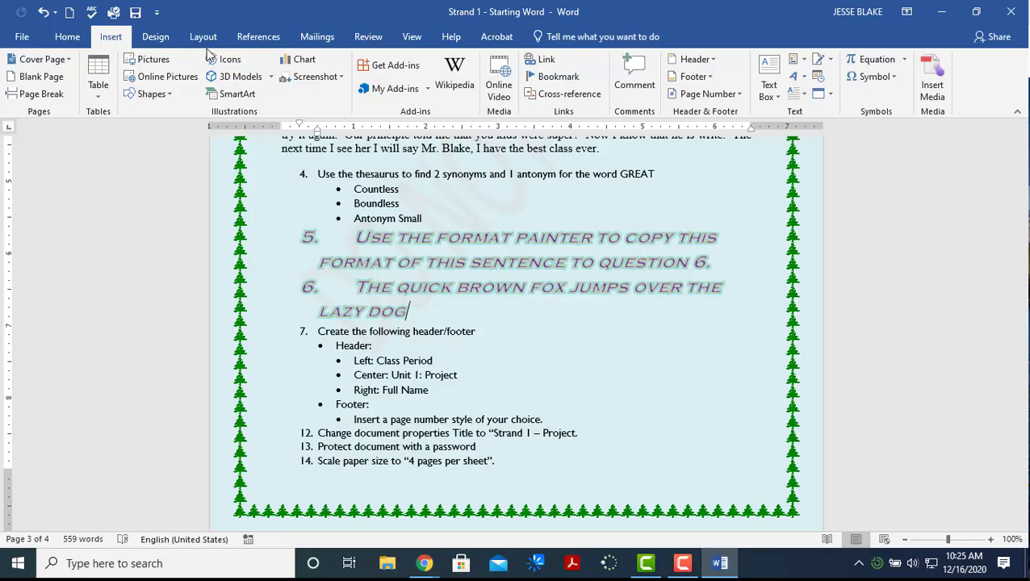
left_click(696, 59)
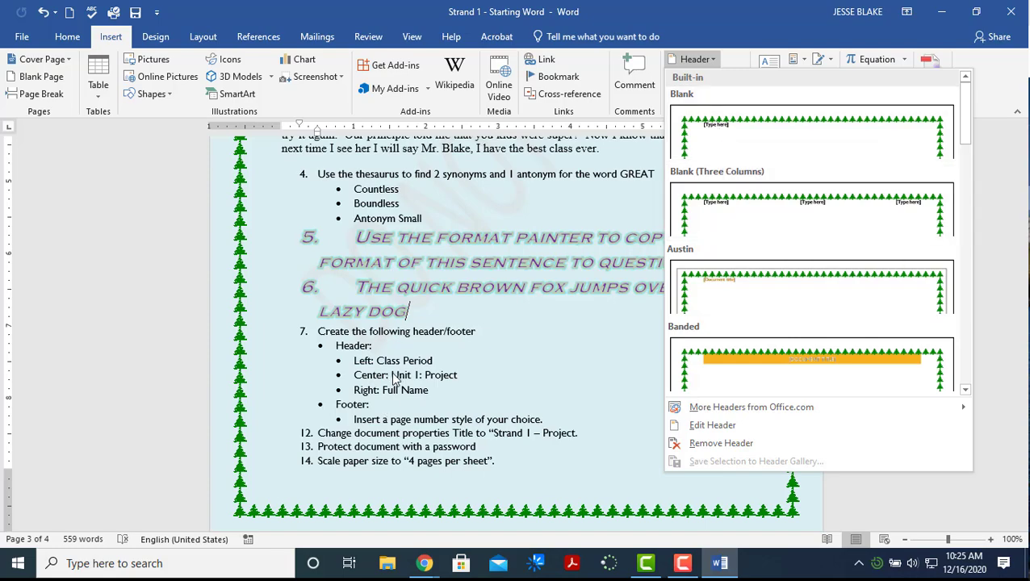
left_click(717, 202)
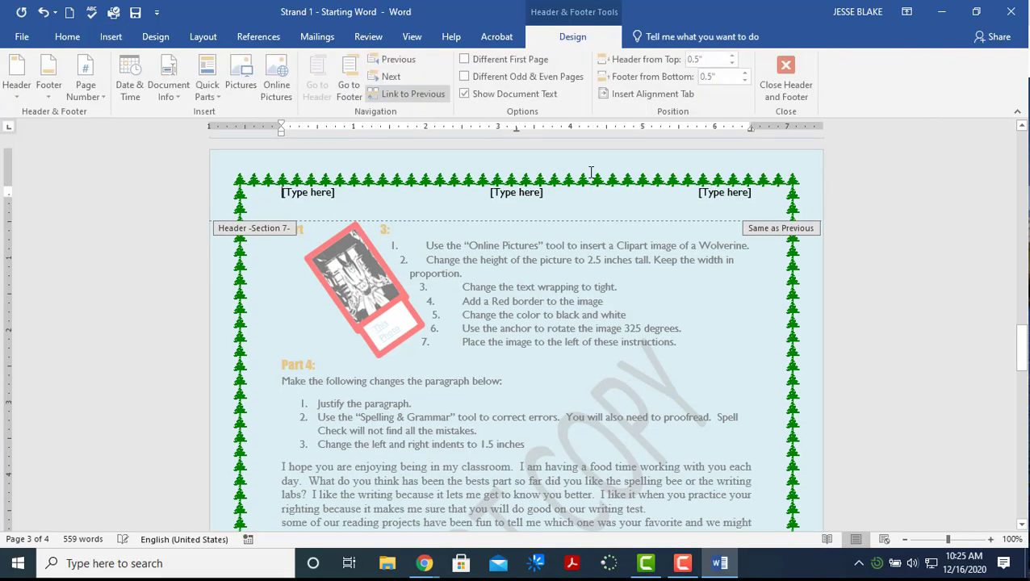
scroll(476, 323, "down", 9)
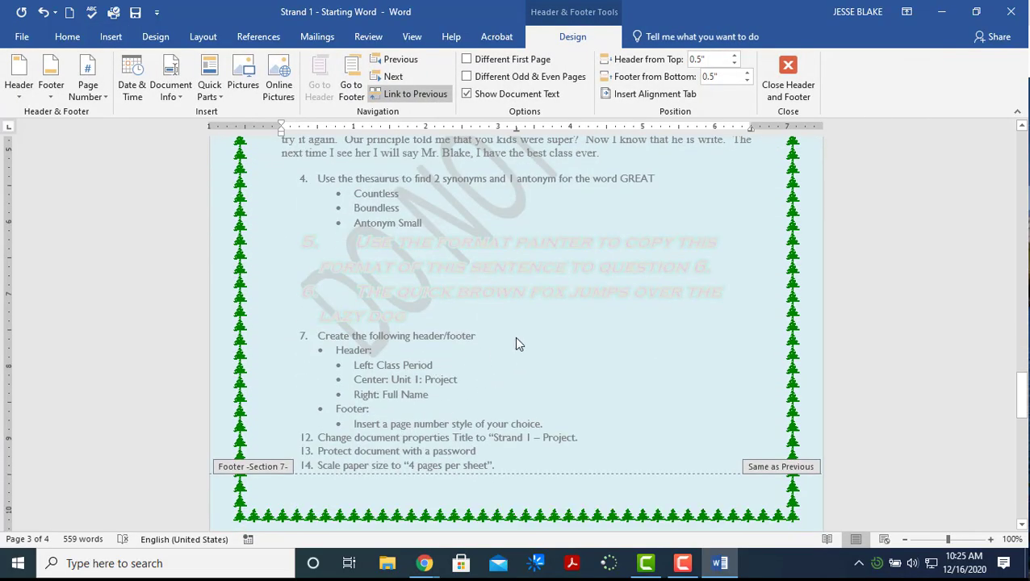
scroll(498, 373, "up", 1)
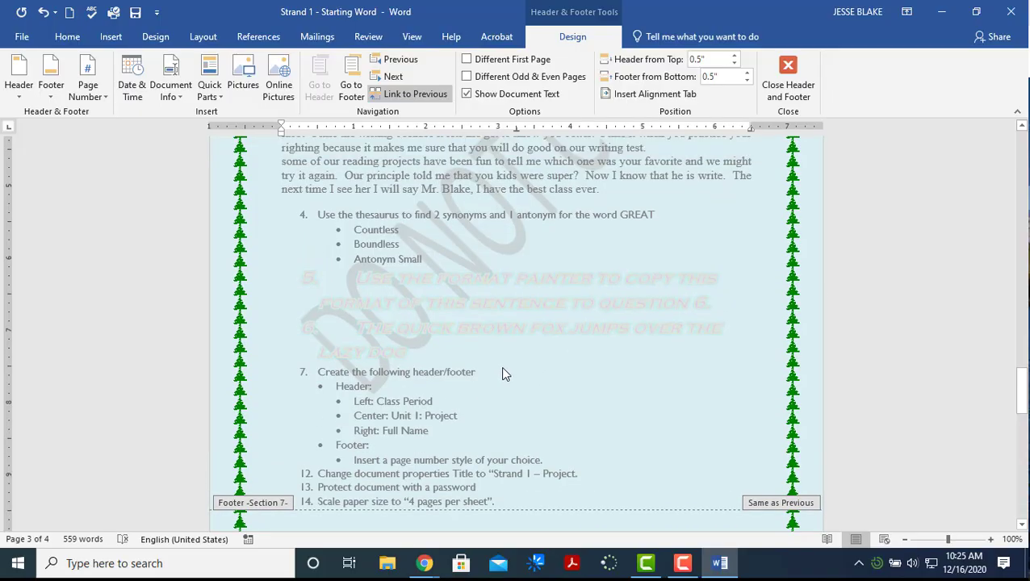
scroll(569, 273, "up", 15)
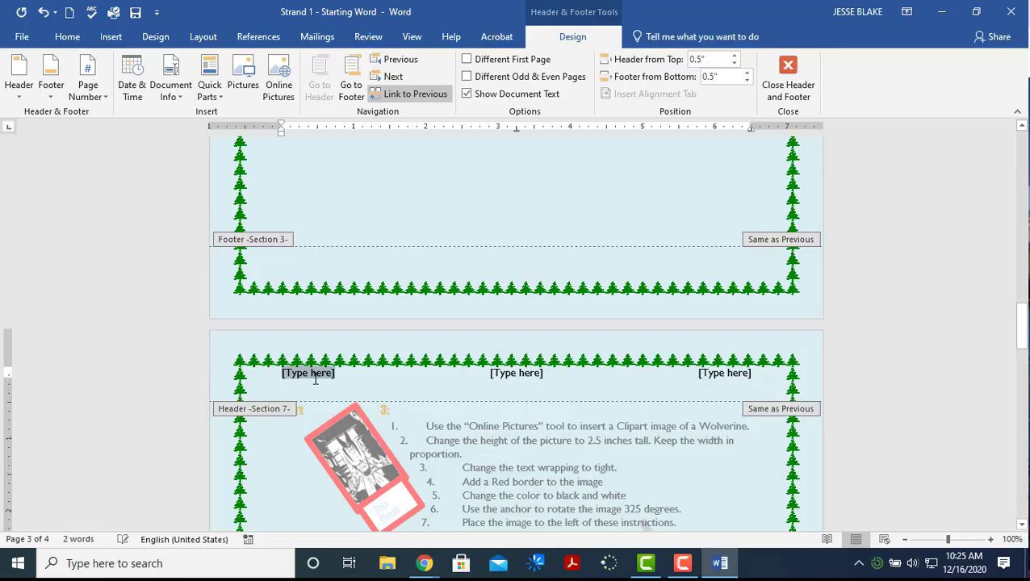
Type the class period A1 in the left header slot
type("Al")
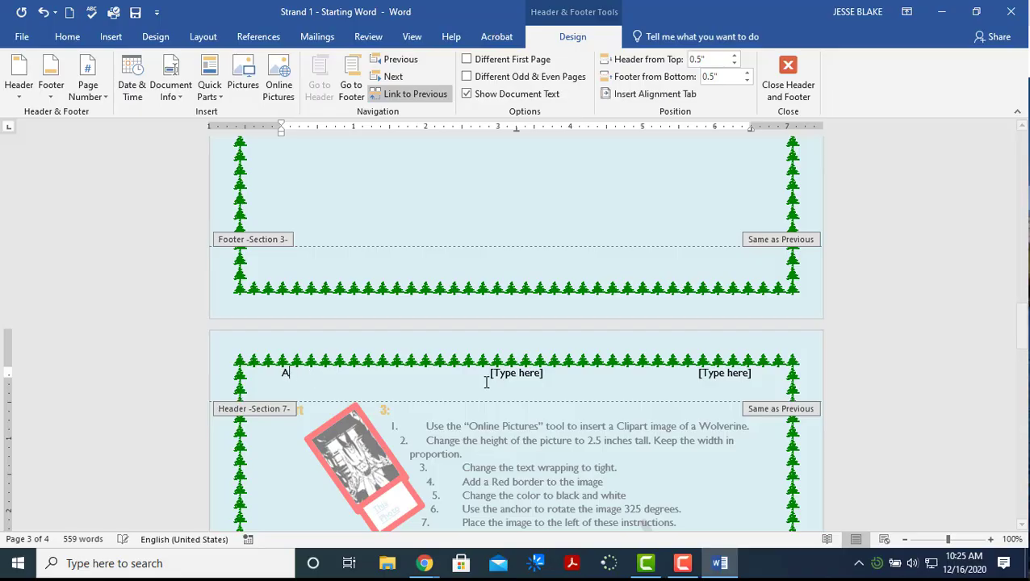
left_click(514, 374)
scroll(517, 372, "down", 10)
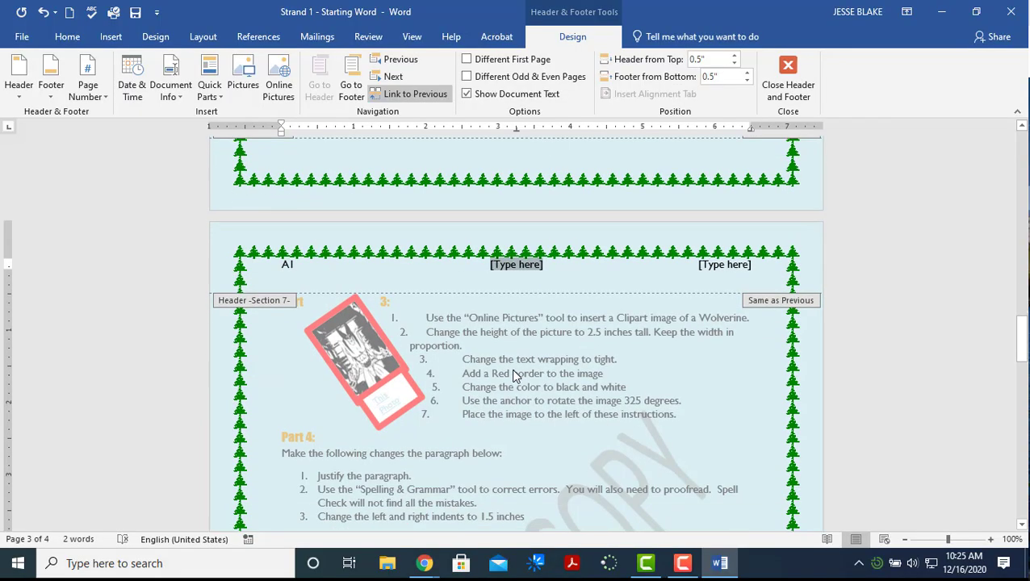
scroll(527, 369, "up", 1)
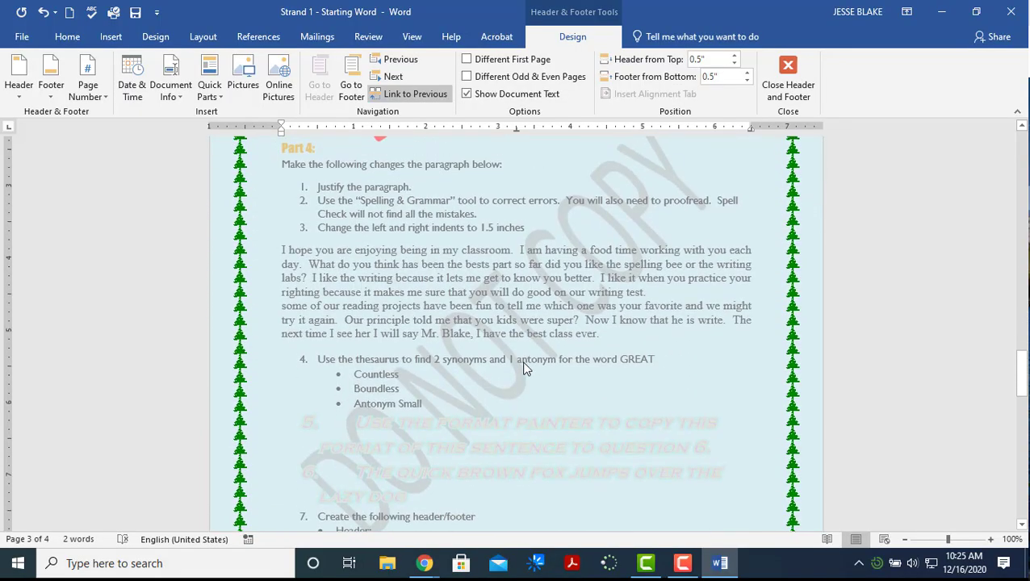
scroll(526, 369, "down", 1)
scroll(521, 243, "down", 2)
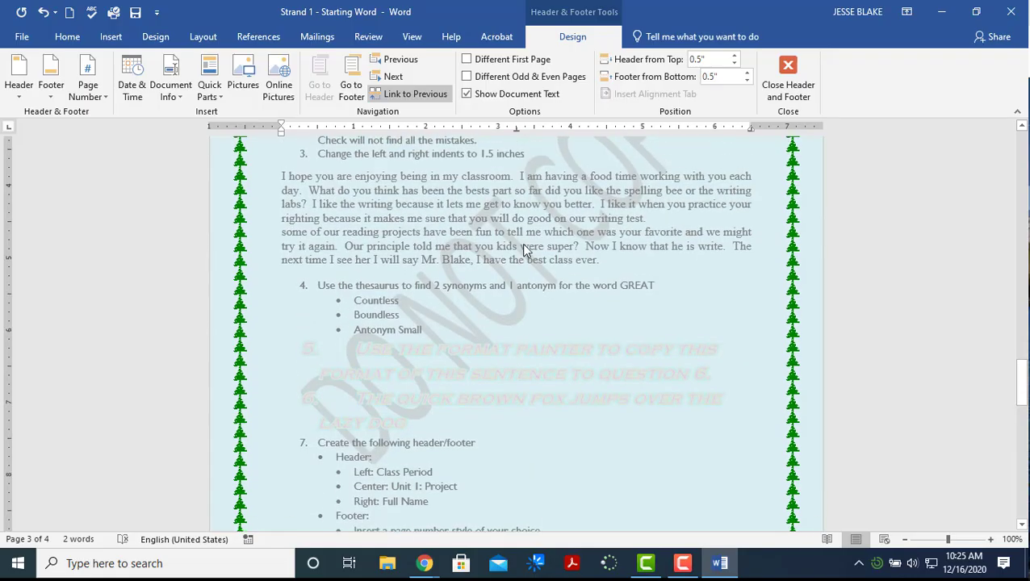
scroll(522, 243, "up", 5)
scroll(525, 246, "down", 7)
scroll(525, 243, "down", 1)
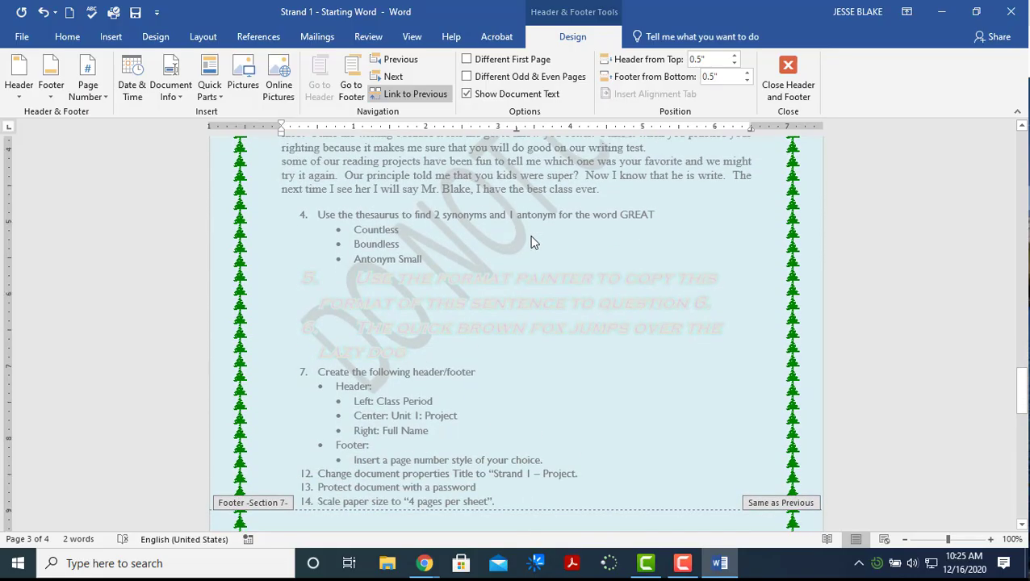
scroll(530, 235, "up", 8)
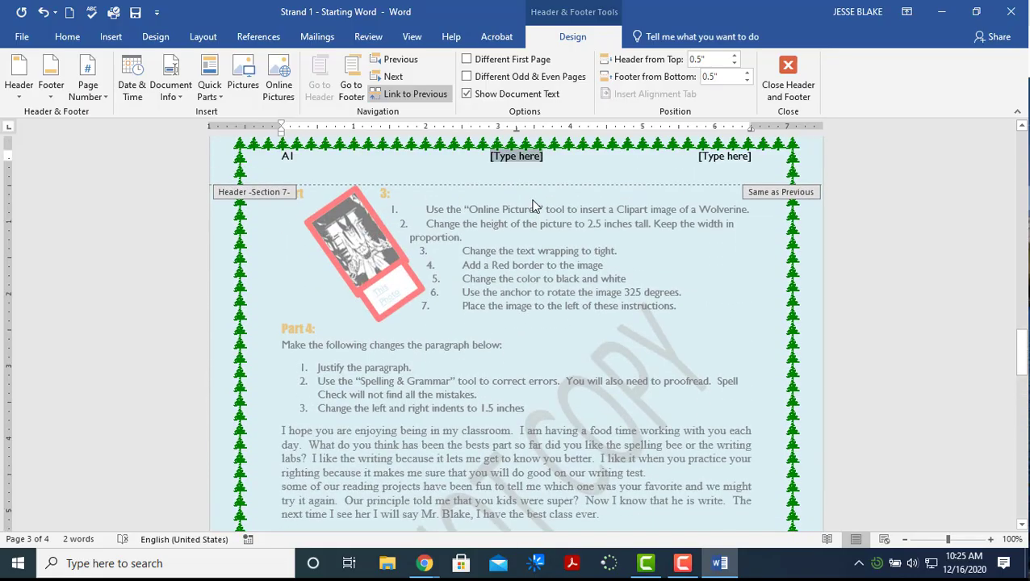
Fill the centre header with 'Unit 1 Project' and the right with the student's name
left_click(516, 157)
type("Un")
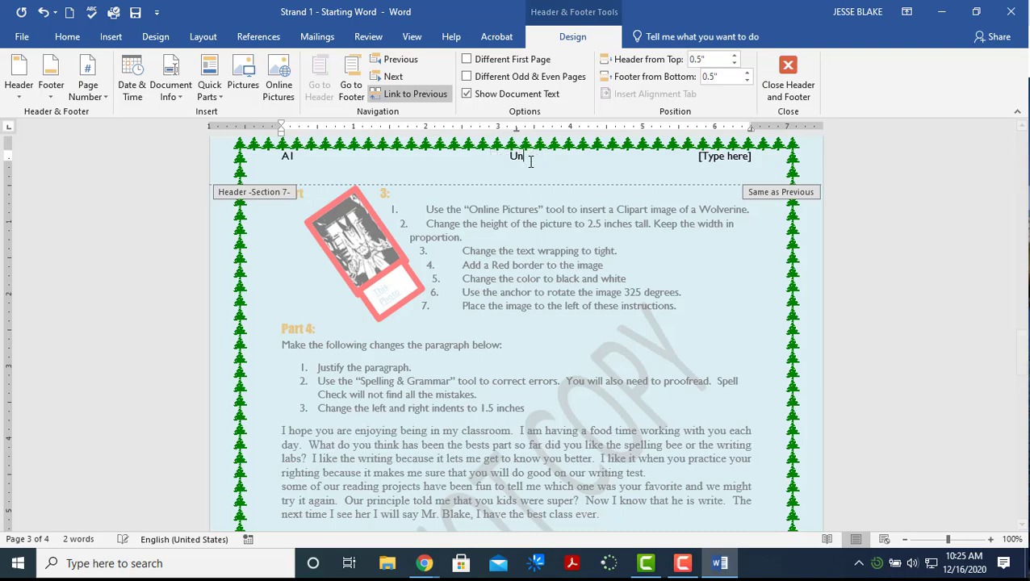
type("it 1 Project")
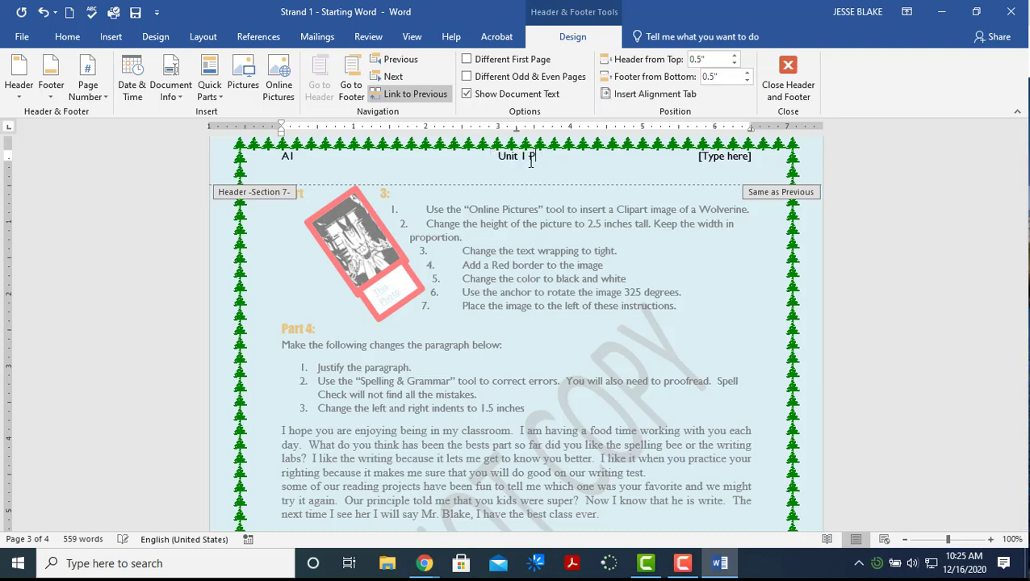
left_click(733, 157)
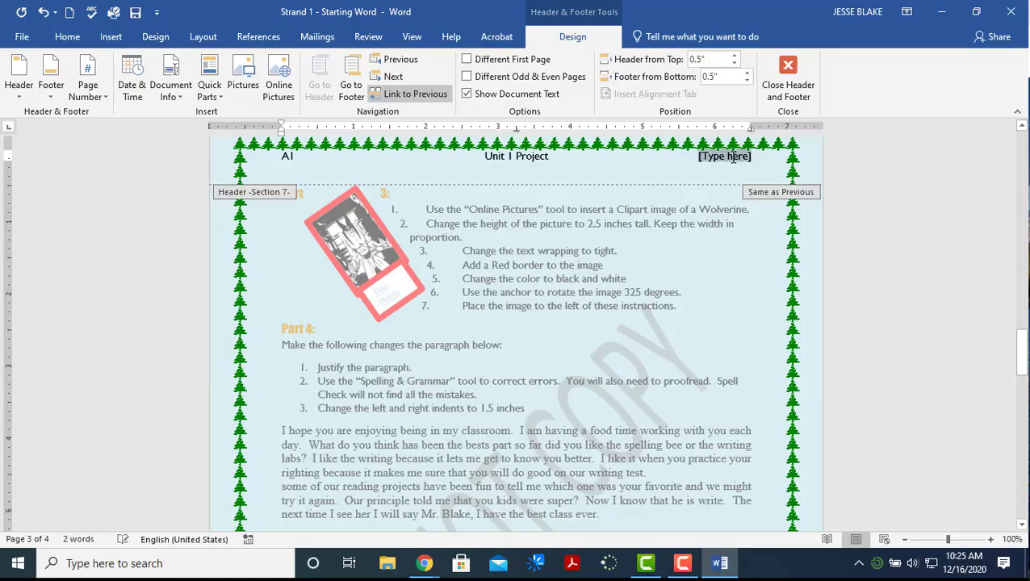
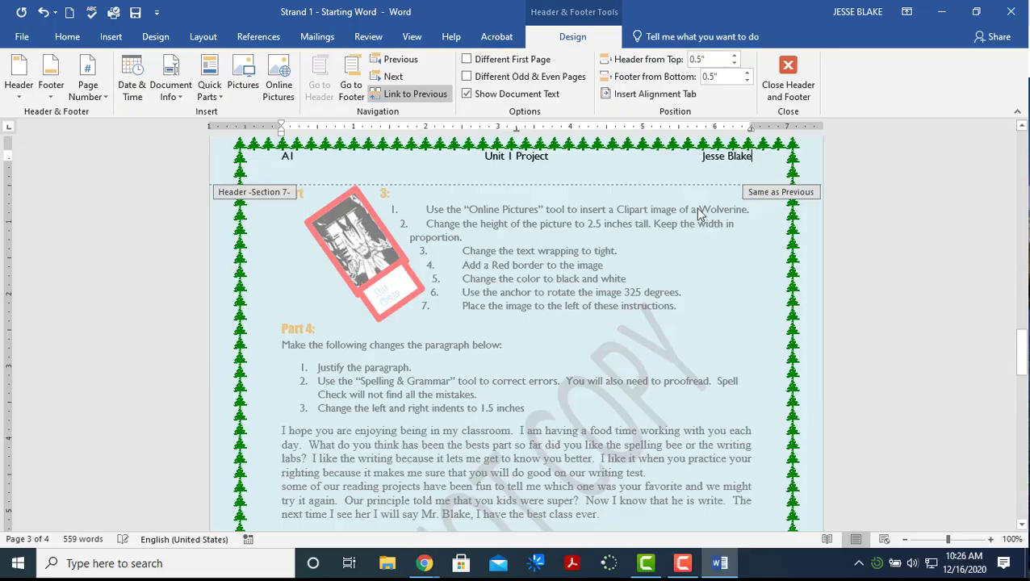
scroll(549, 347, "down", 7)
scroll(549, 347, "down", 3)
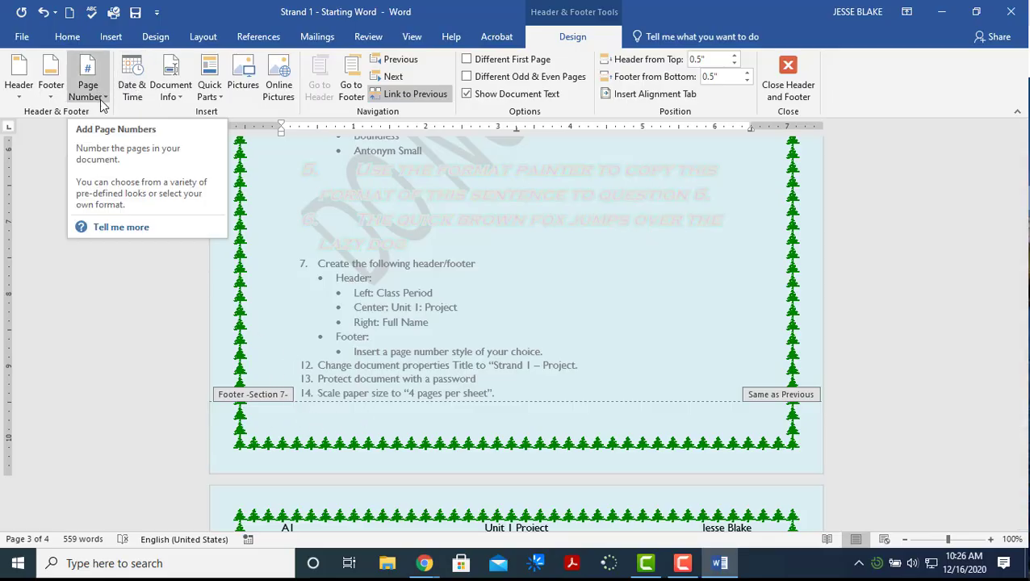
Add an Accent Bar 1 page number at the bottom of the page and close header and footer
left_click(51, 77)
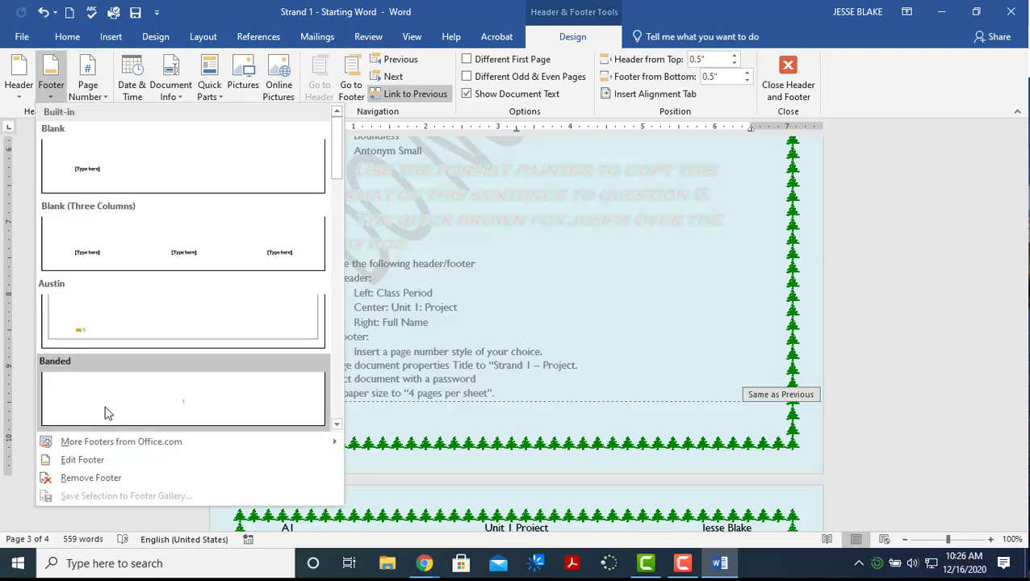
left_click(101, 95)
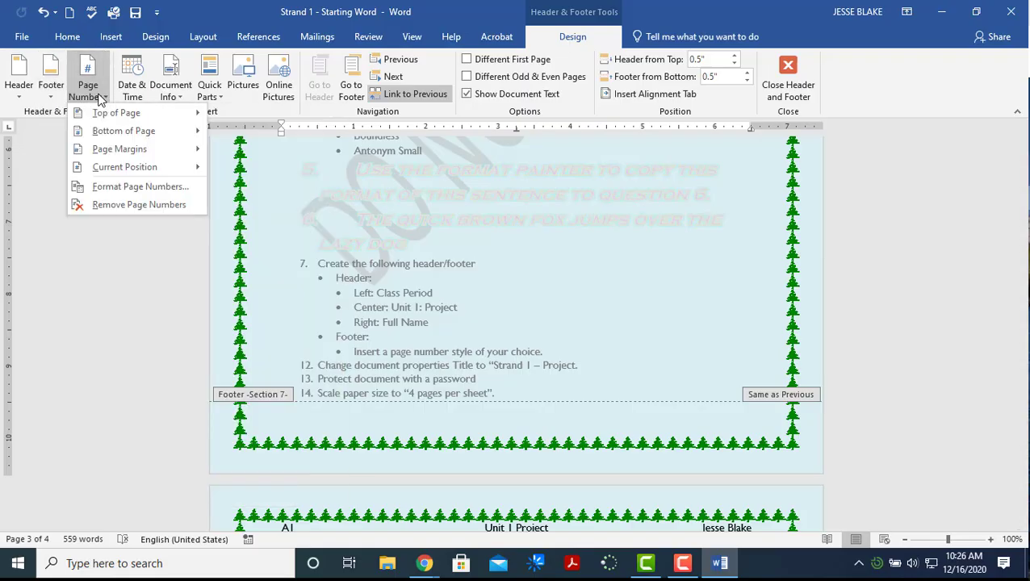
mouse_move(125, 133)
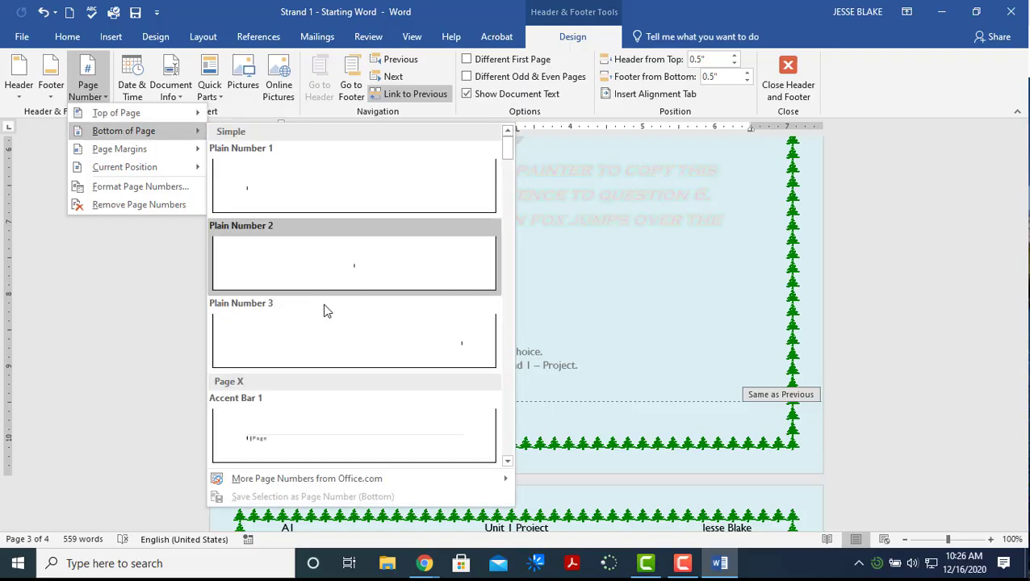
left_click(328, 437)
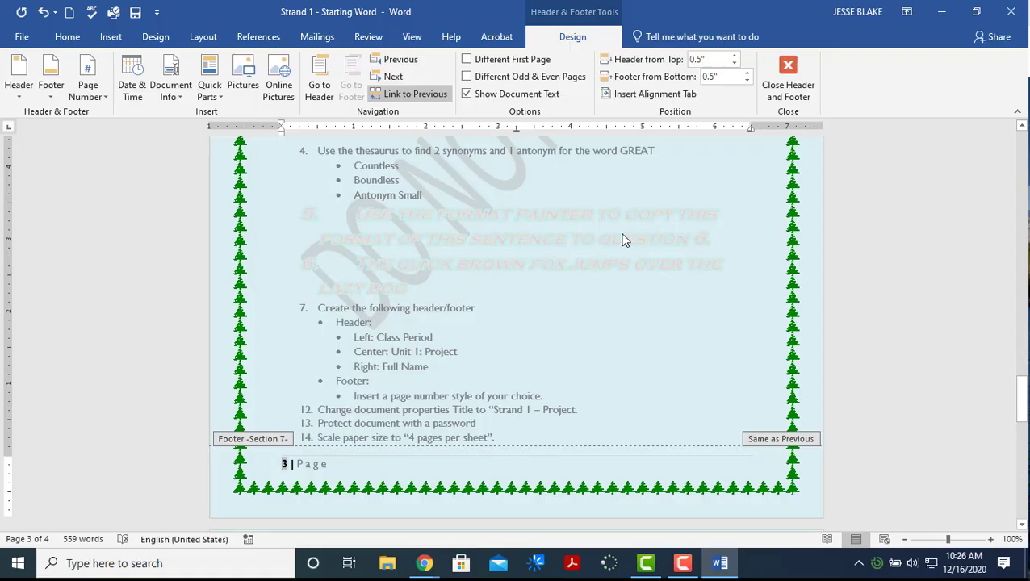
triple_click(532, 288)
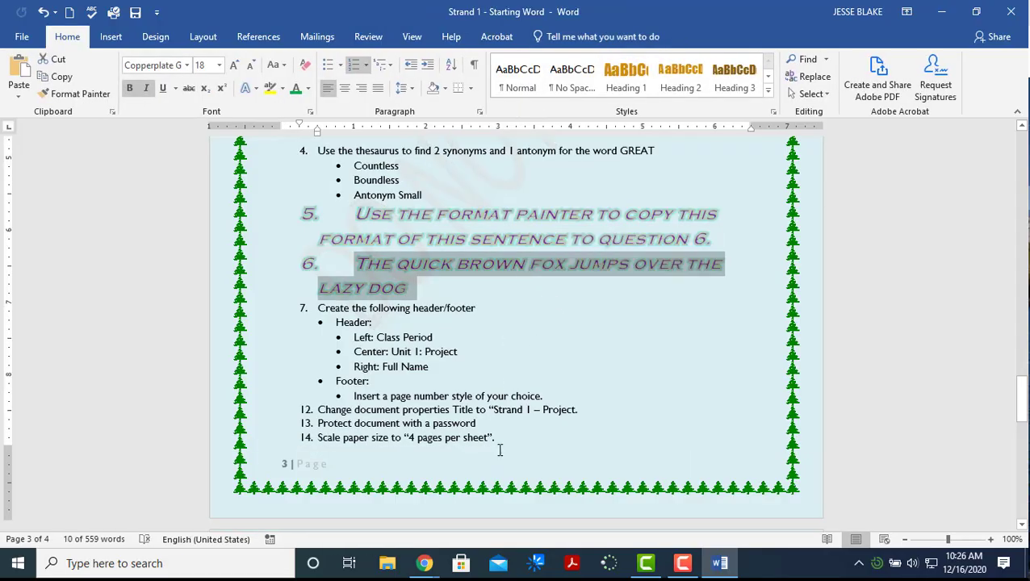
left_click(440, 474)
double_click(465, 472)
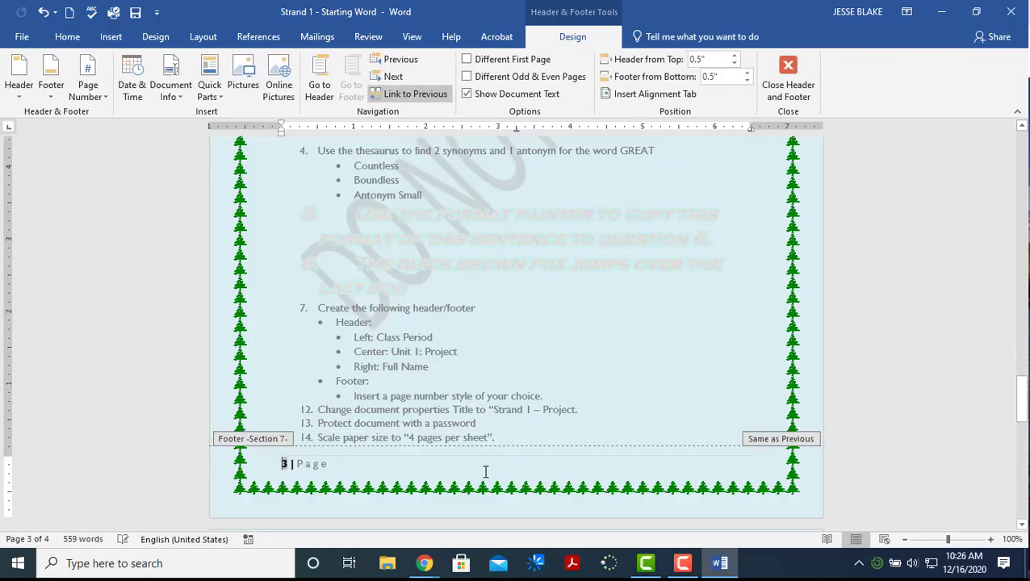
double_click(556, 324)
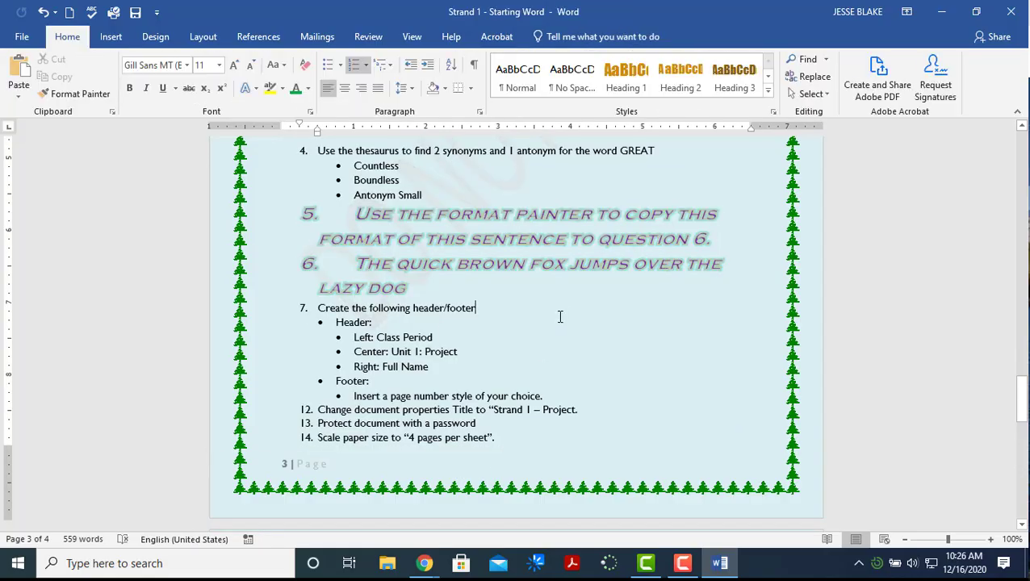
double_click(428, 472)
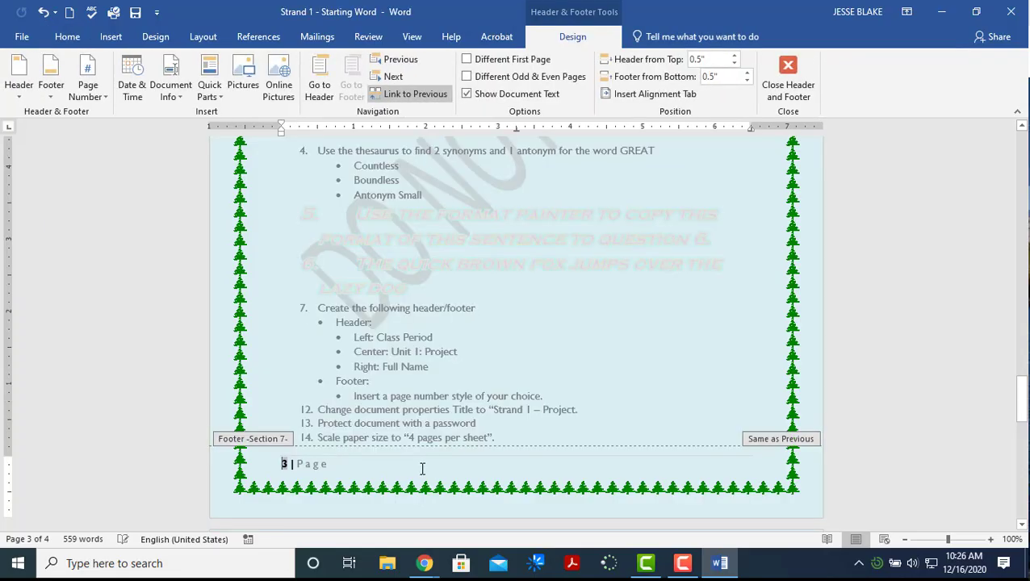
left_click(790, 89)
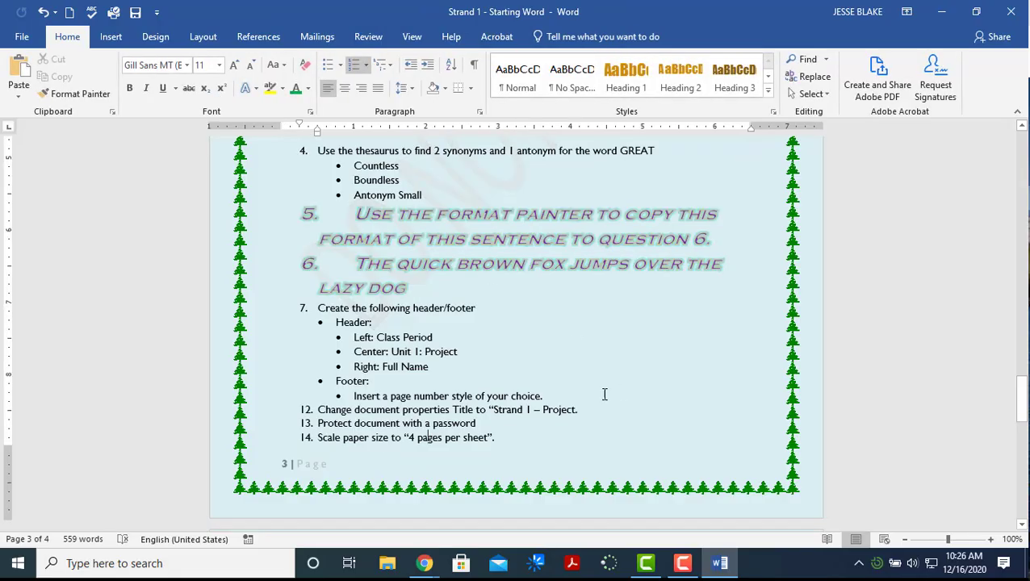
Copy the title text 'Strand 1 – Project' from line 12 of the document
left_click(579, 364)
scroll(506, 412, "up", 2)
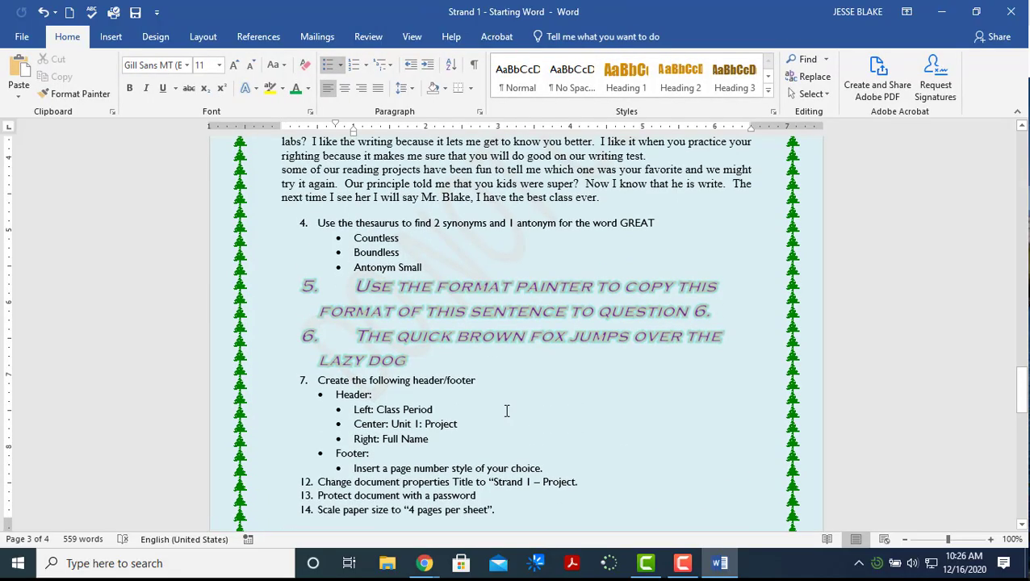
scroll(507, 412, "down", 3)
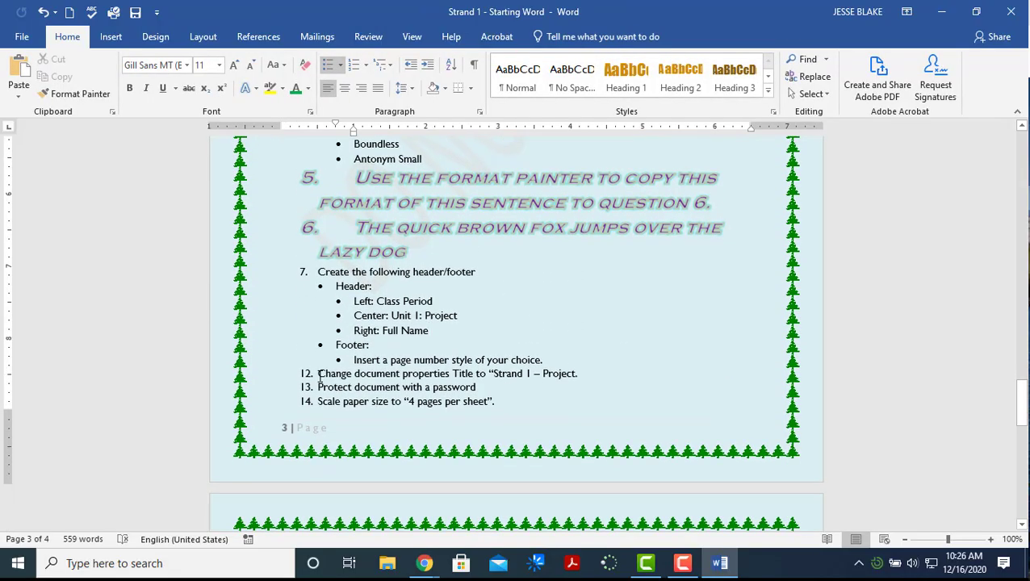
left_click_drag(319, 375, 576, 375)
left_click(523, 378)
left_click_drag(506, 377, 574, 375)
key("ctrl+c")
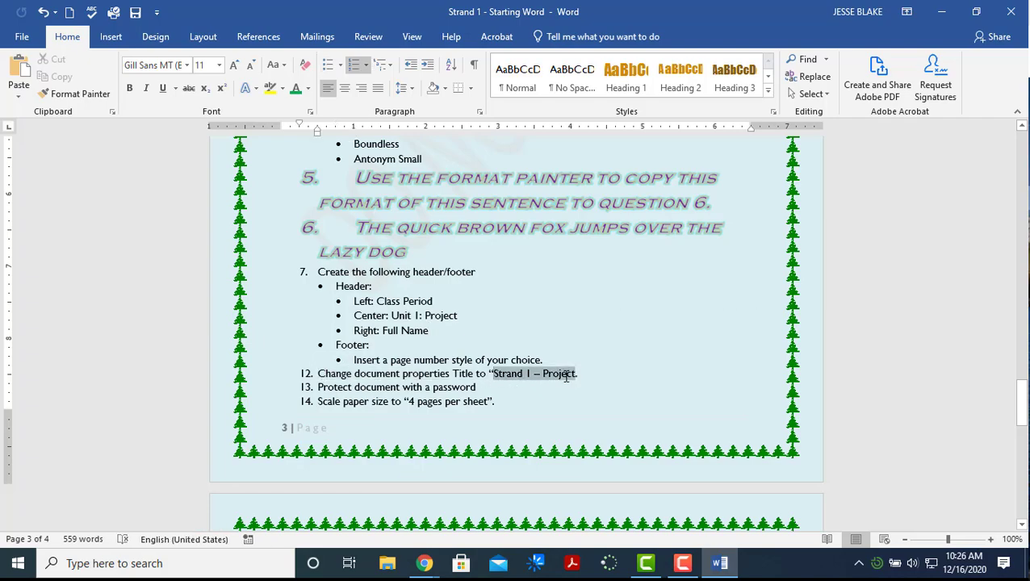
right_click(572, 378)
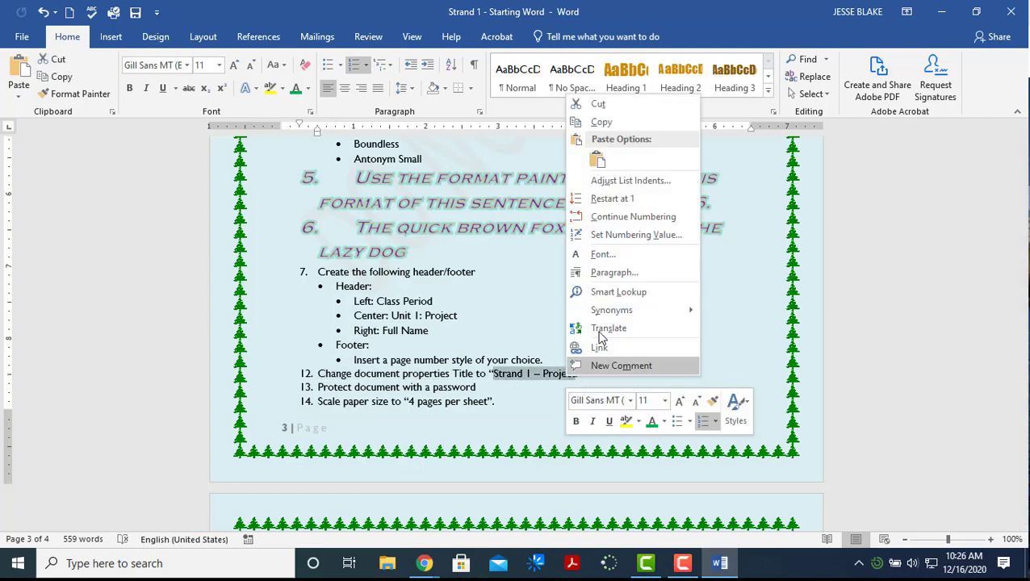
left_click(603, 122)
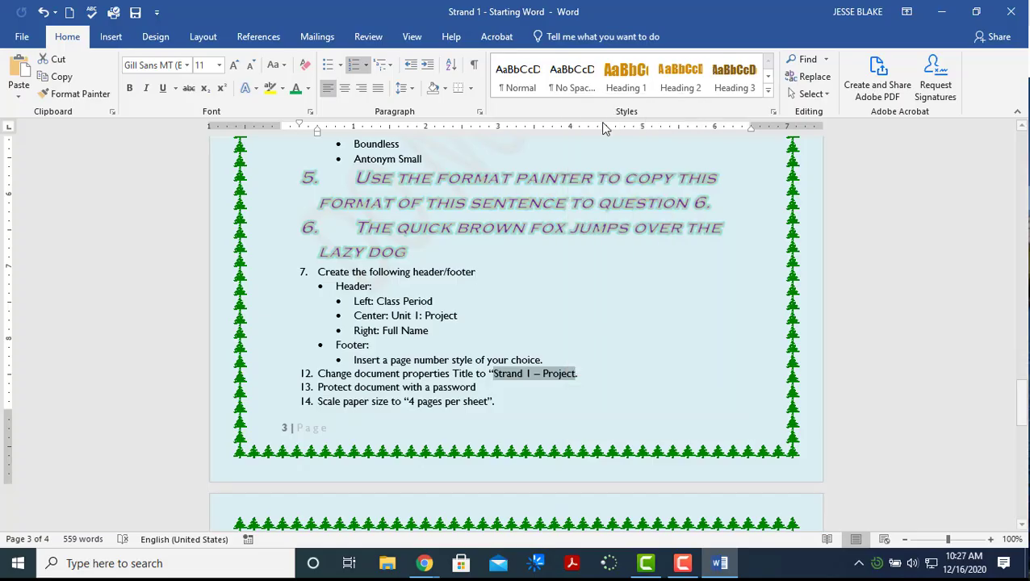
Paste 'Strand 1 – Project' into the Title property on File > Info and return
left_click(25, 38)
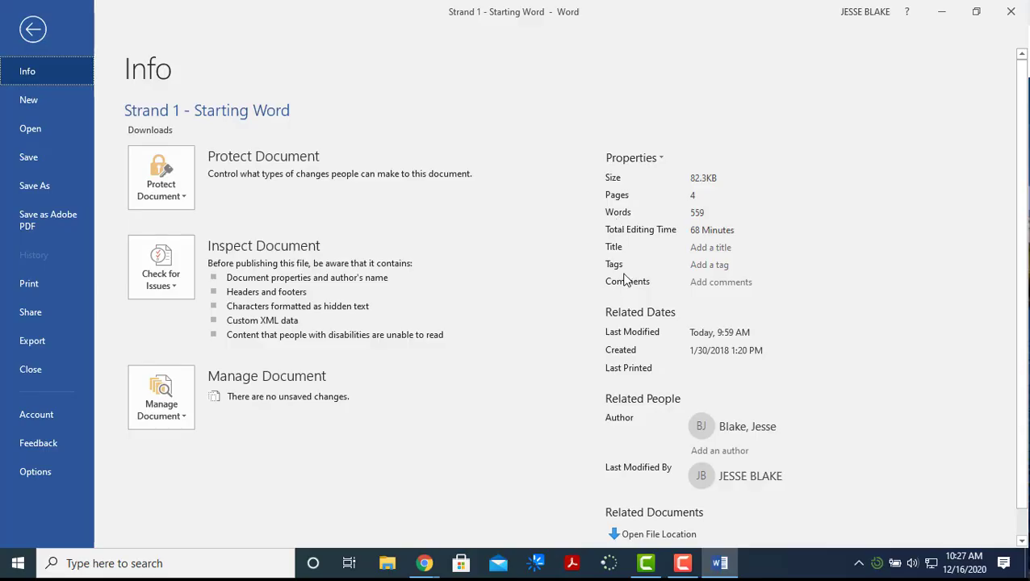
left_click(706, 250)
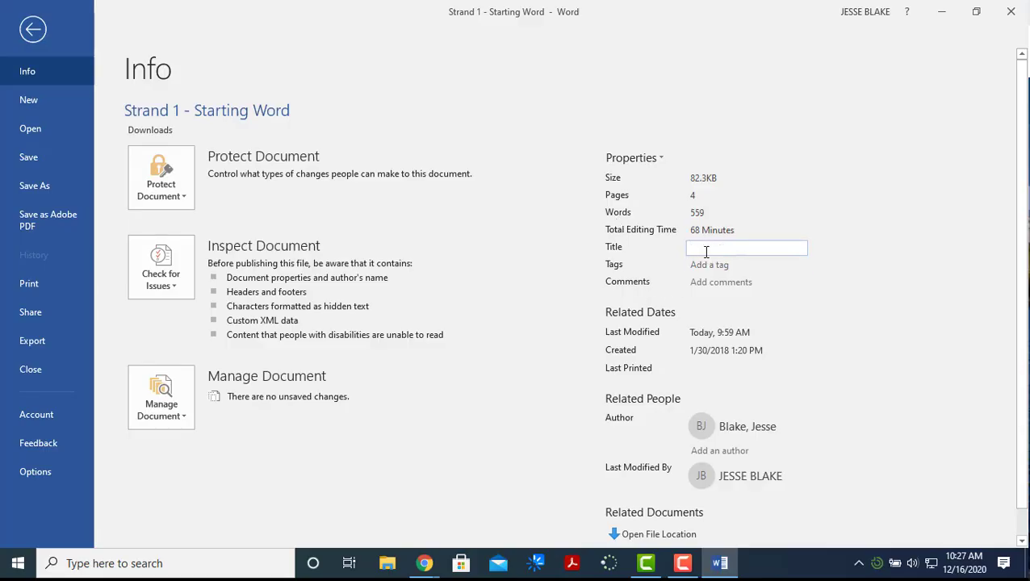
right_click(705, 252)
left_click(737, 295)
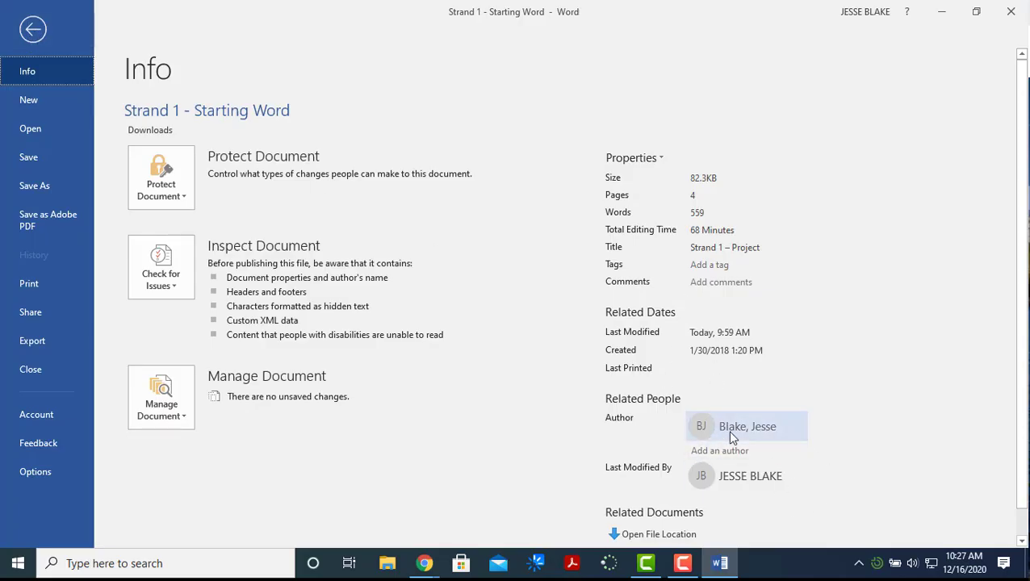
mouse_move(736, 436)
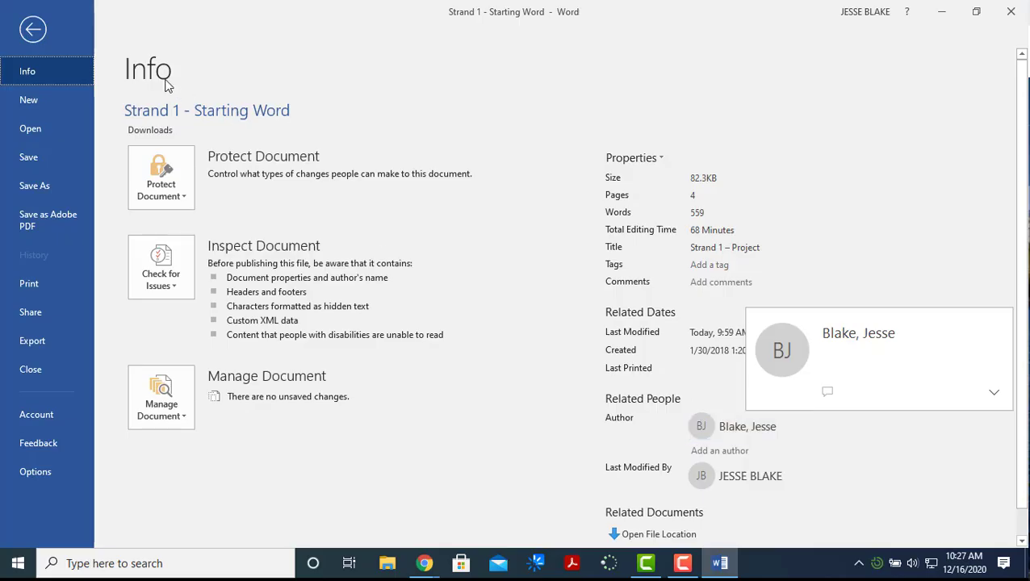
left_click(35, 31)
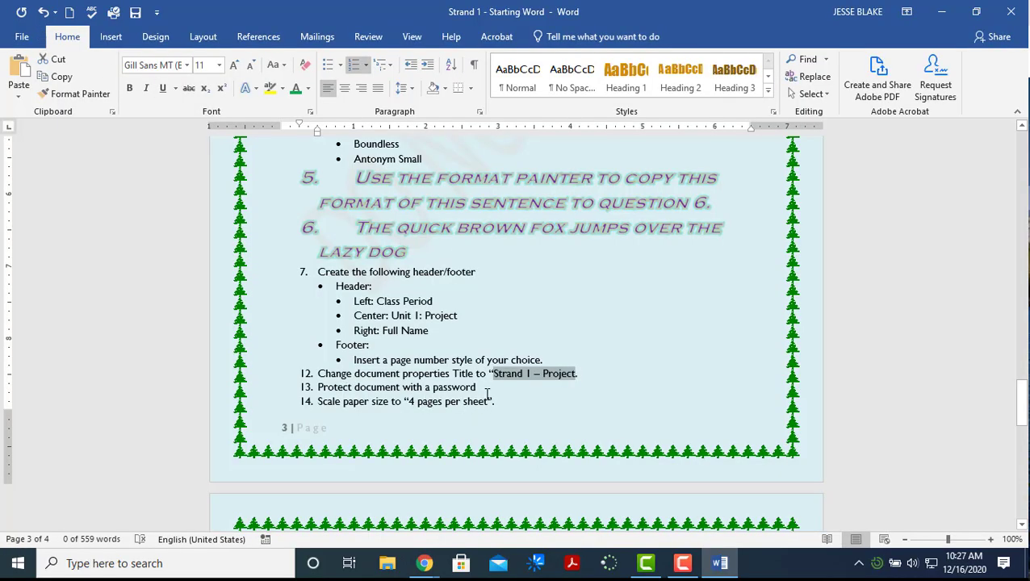
Encrypt the document with a password via Protect Document, confirming it twice
left_click(22, 36)
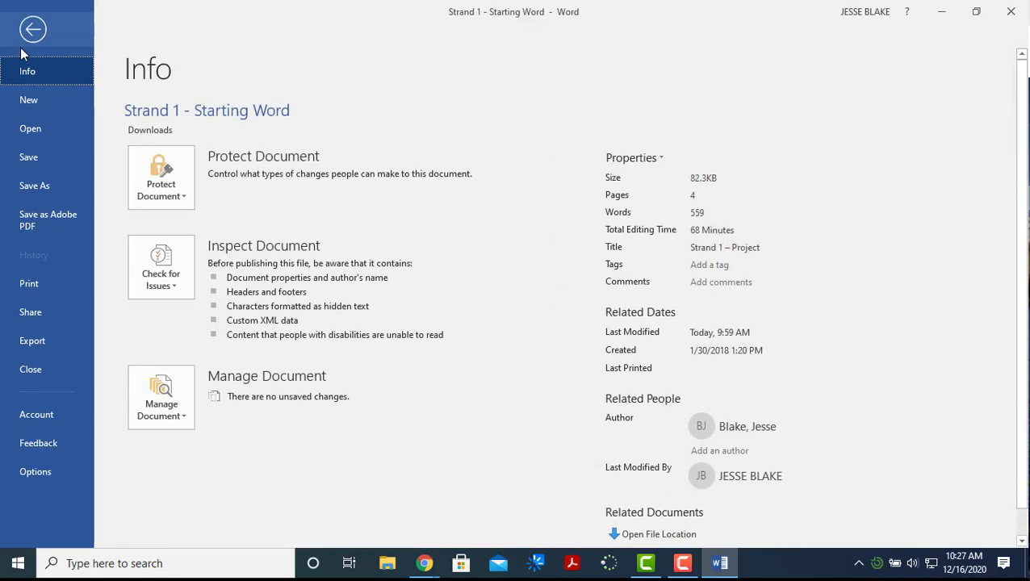
left_click(178, 200)
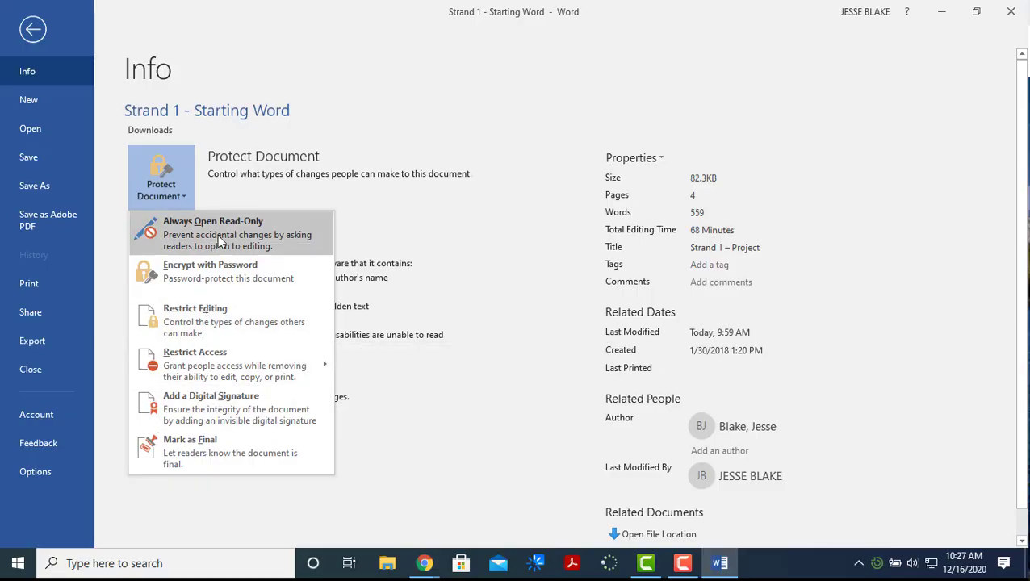
left_click(280, 270)
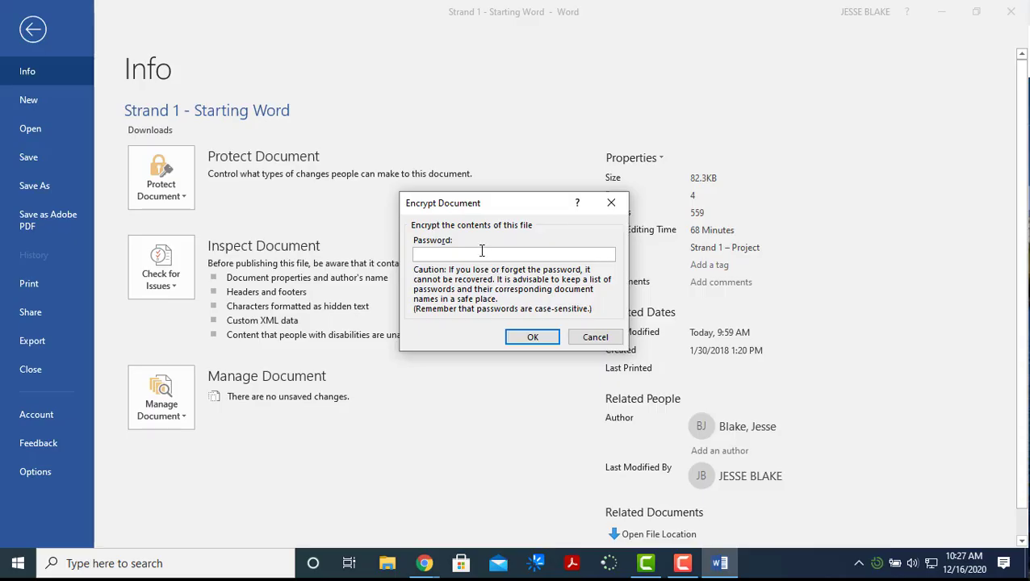
left_click(533, 337)
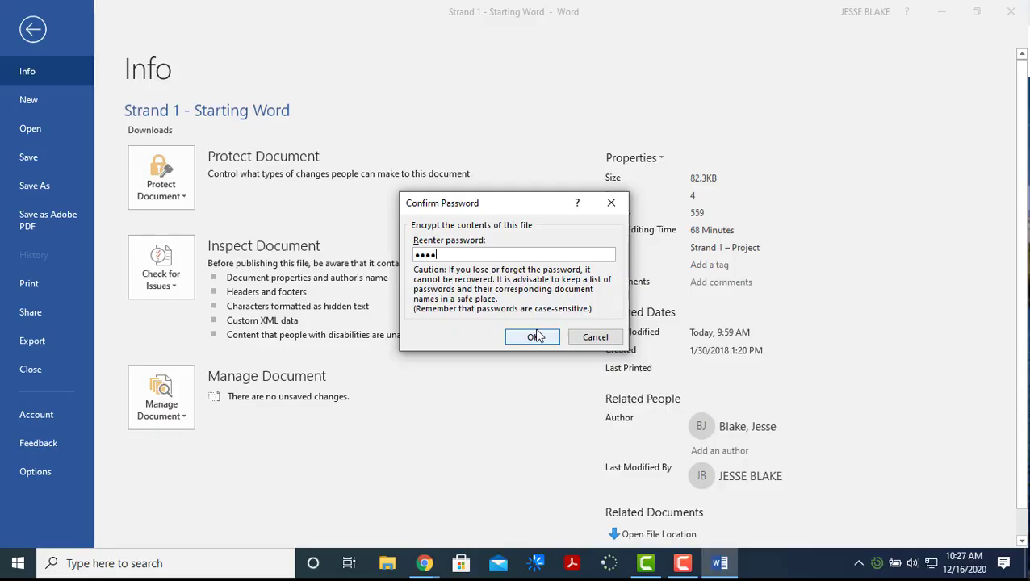
left_click(533, 336)
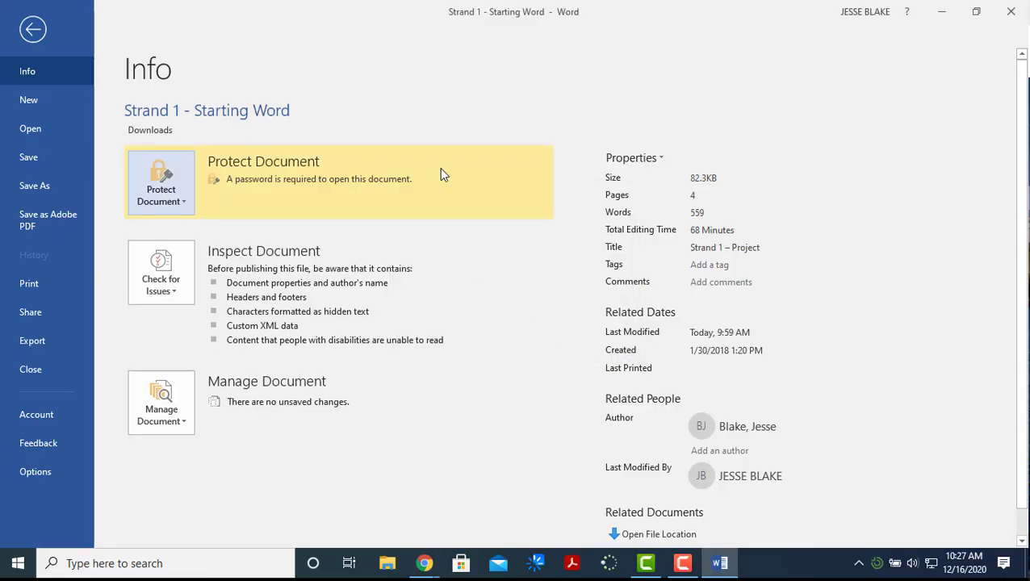
left_click(32, 29)
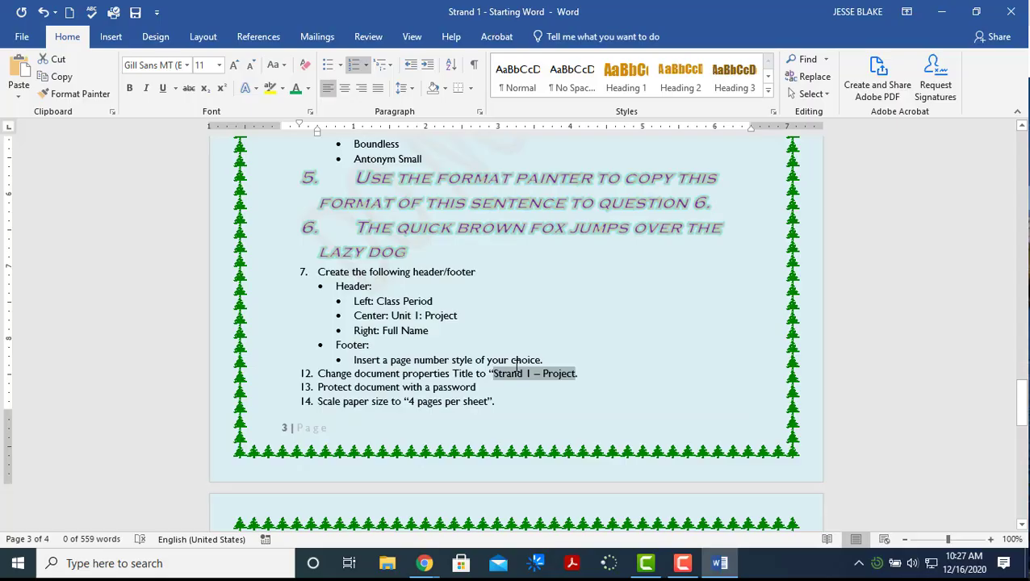
Page back and forth through the document's print preview, then return to the document
scroll(494, 371, "down", 3)
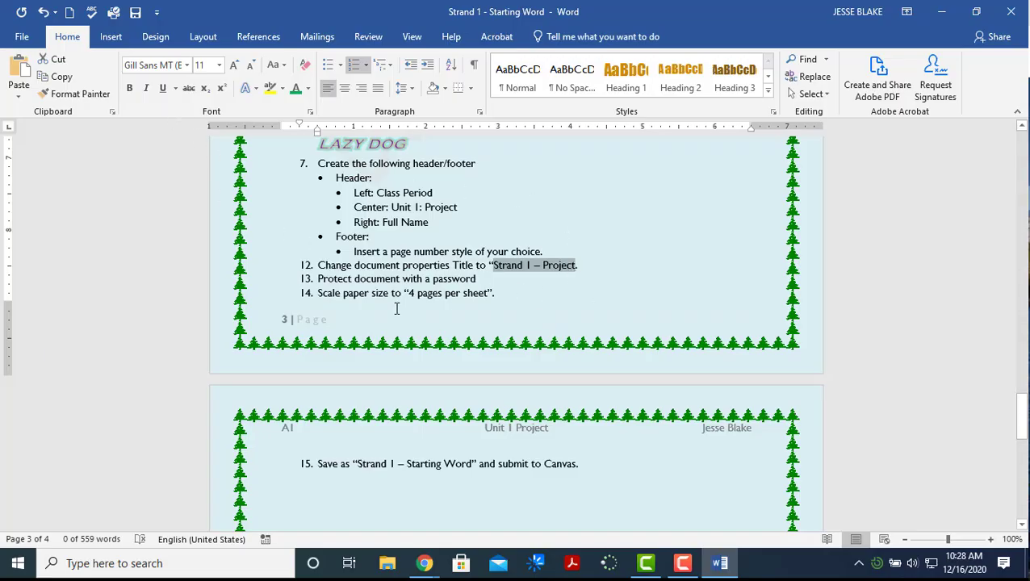
left_click(21, 36)
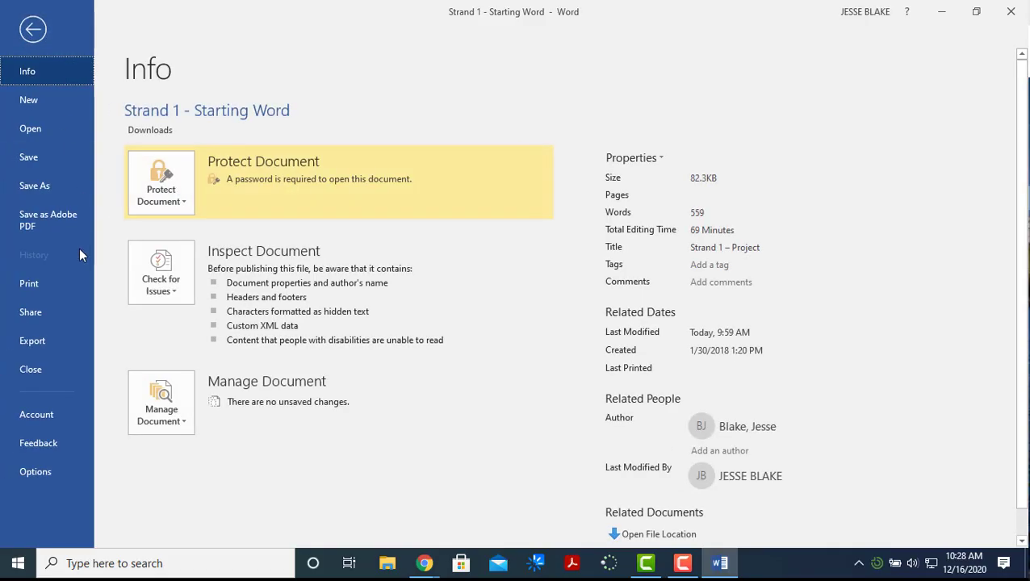
left_click(57, 284)
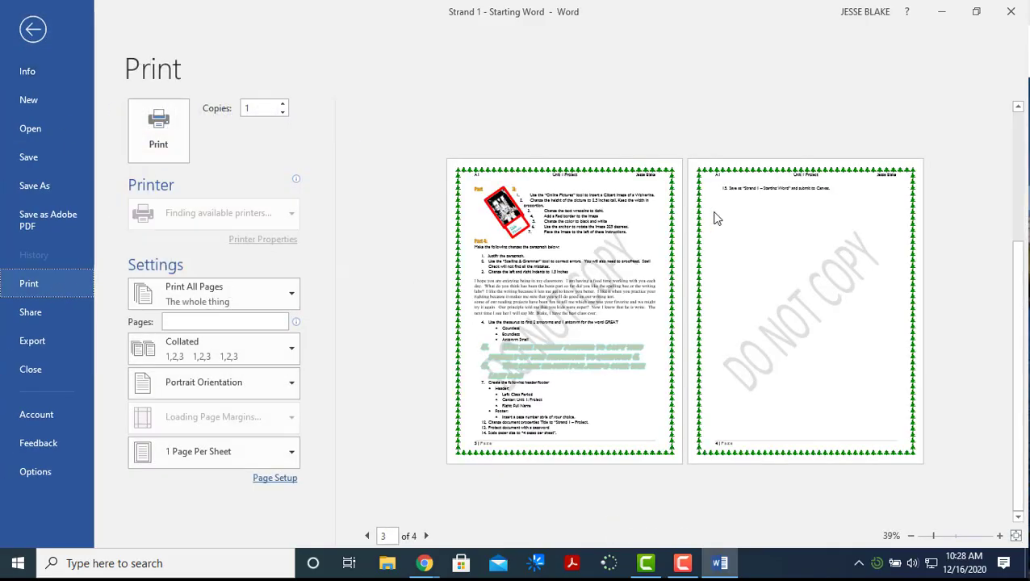
left_click(366, 537)
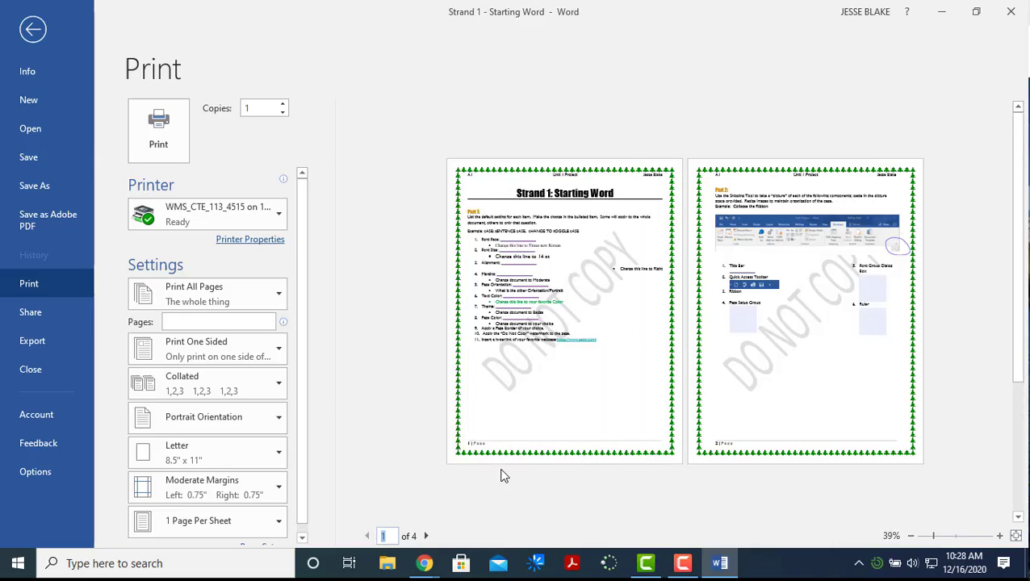
left_click(427, 537)
left_click(427, 537)
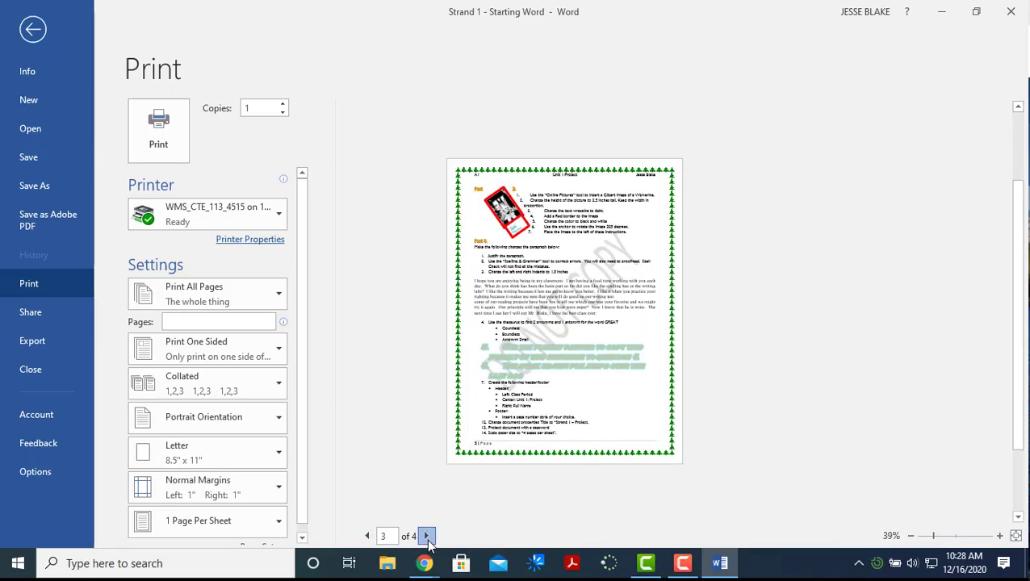
left_click(32, 28)
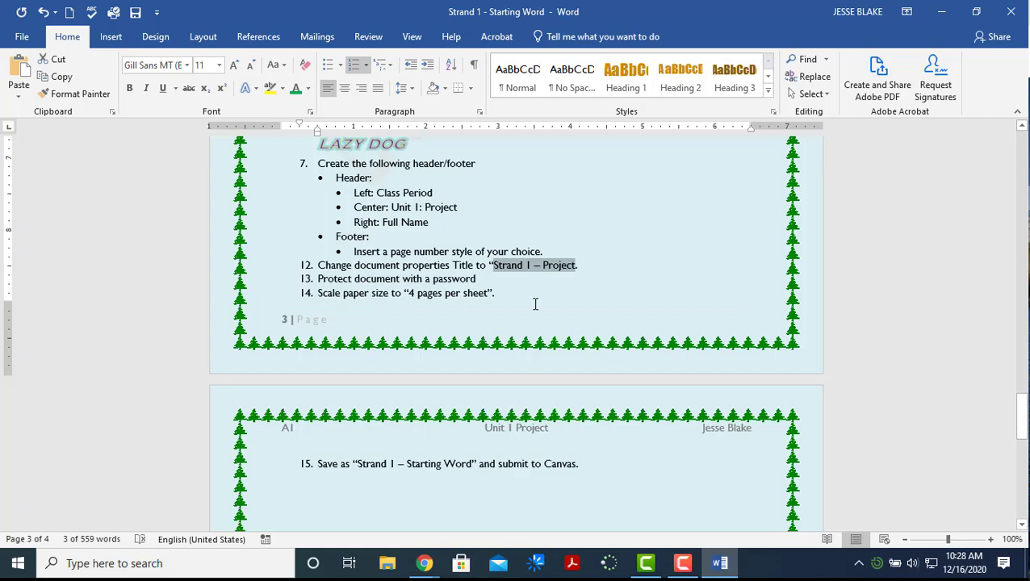
Set the print layout to 4 Pages Per Sheet and go back to the document
left_click(22, 37)
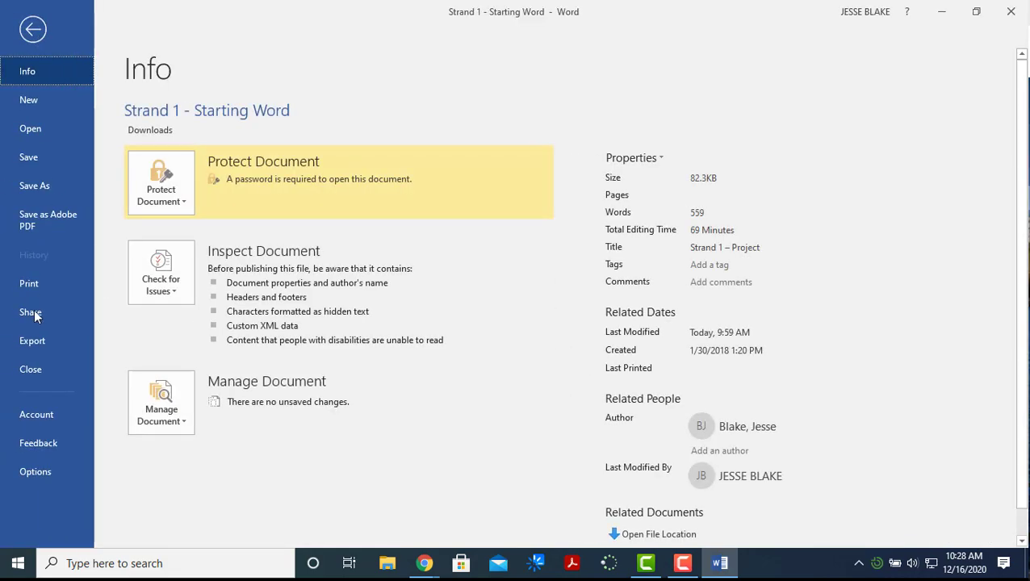
left_click(42, 285)
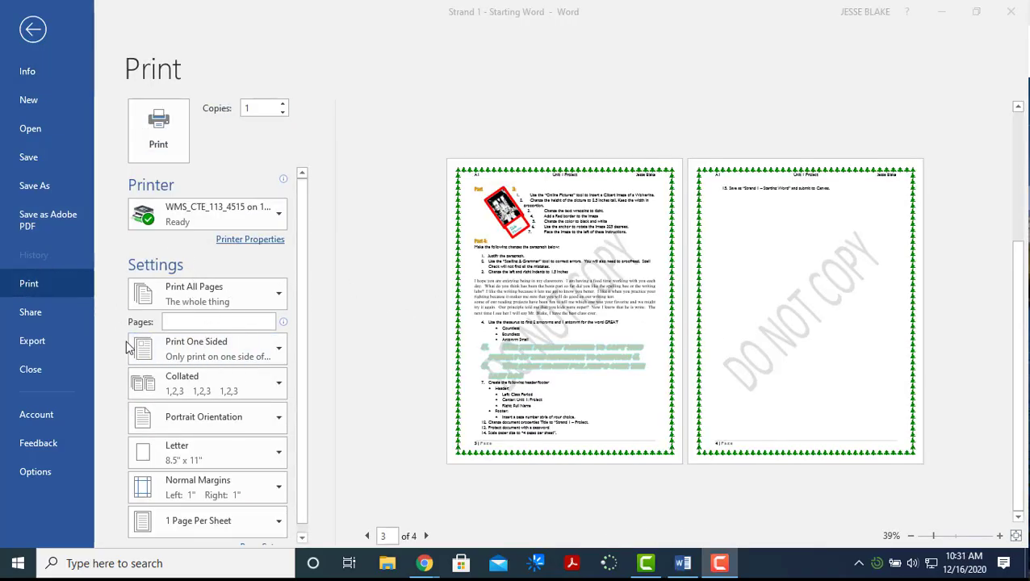
left_click(279, 525)
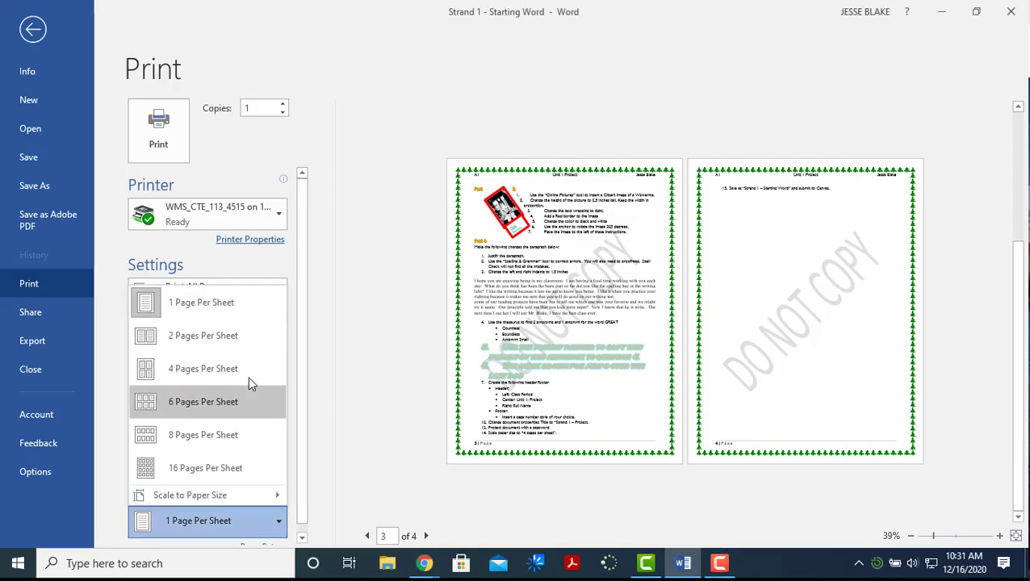
left_click(201, 371)
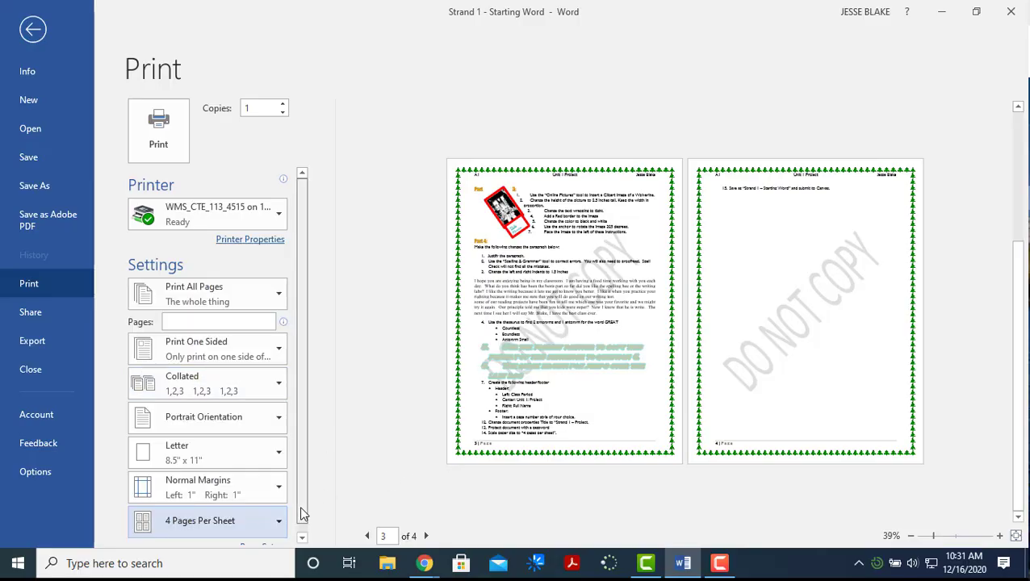
left_click(301, 537)
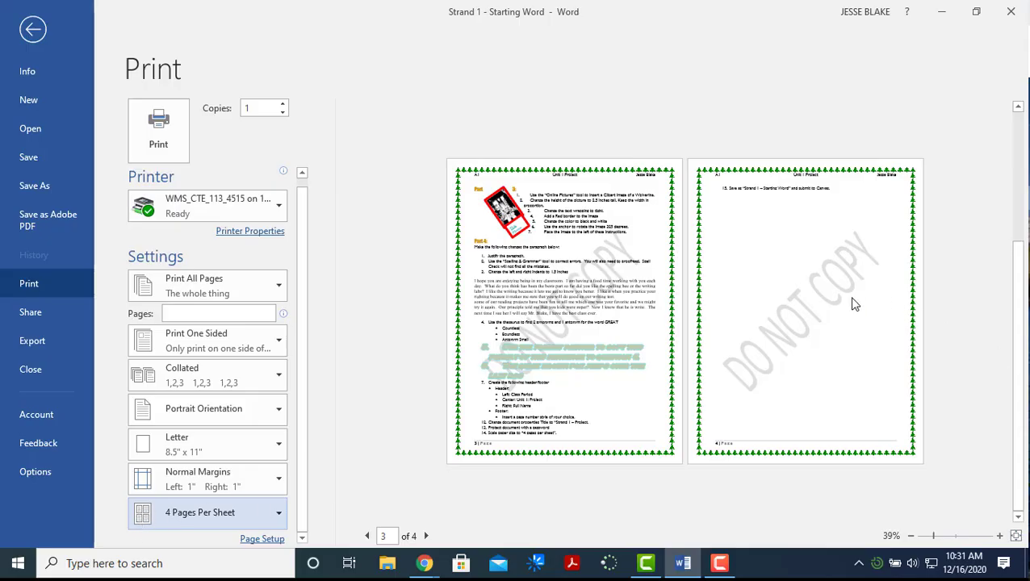
left_click(29, 29)
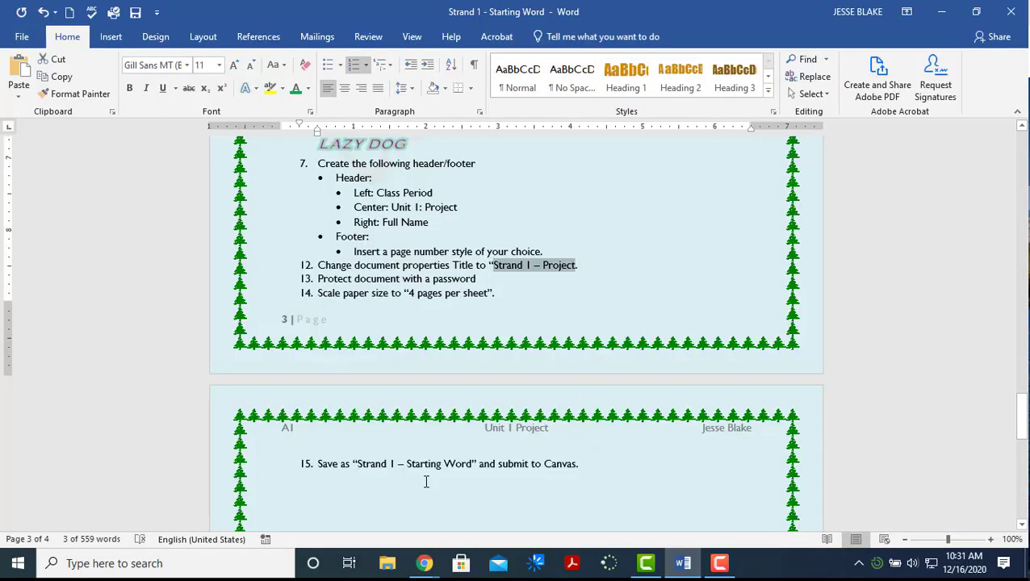
Browse Save As to Google Drive File Stream > My Drive > BOS > Word, cancel, then minimize Word
scroll(582, 460, "down", 5)
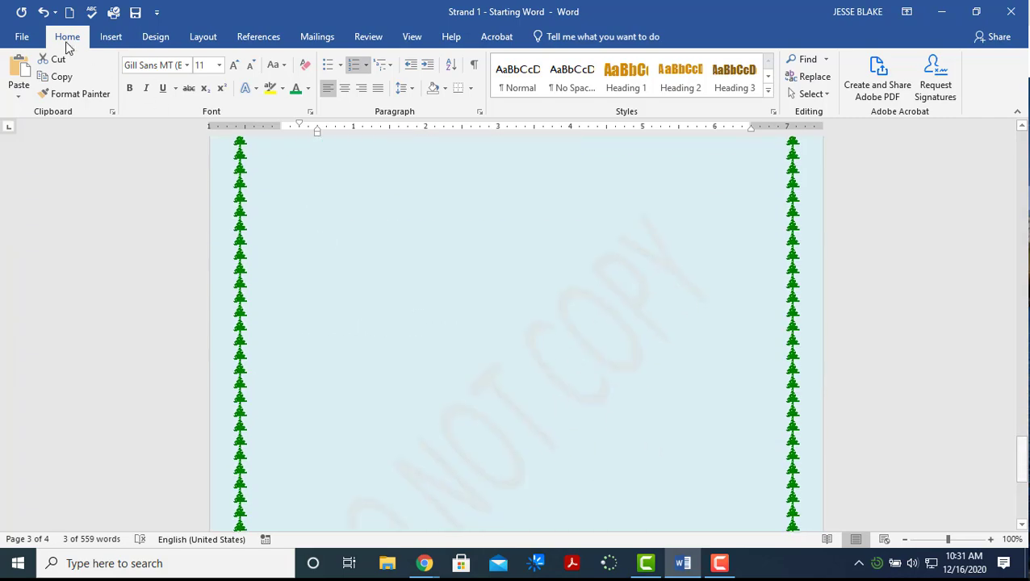
left_click(22, 37)
left_click(38, 184)
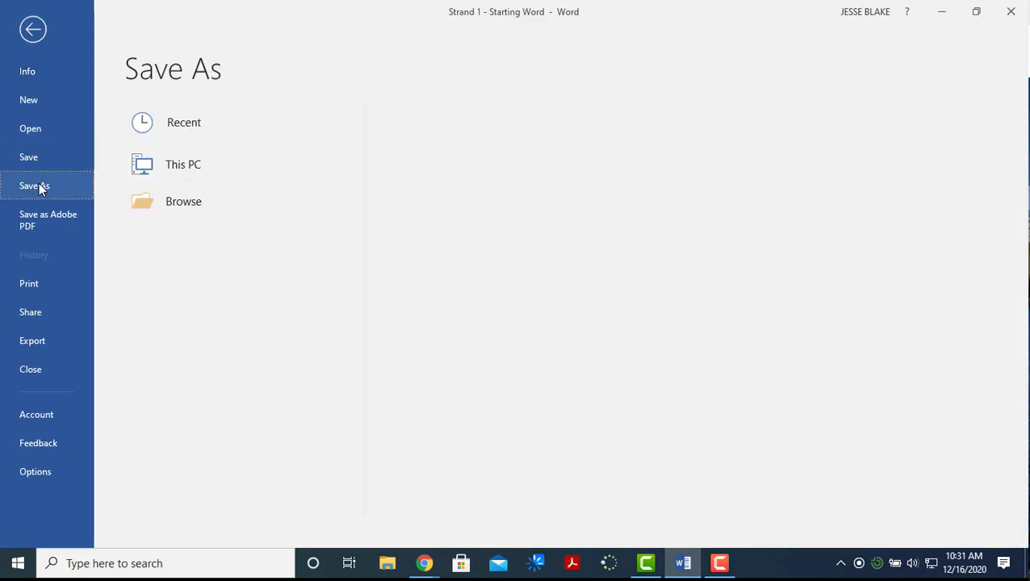
left_click(173, 202)
left_click(174, 201)
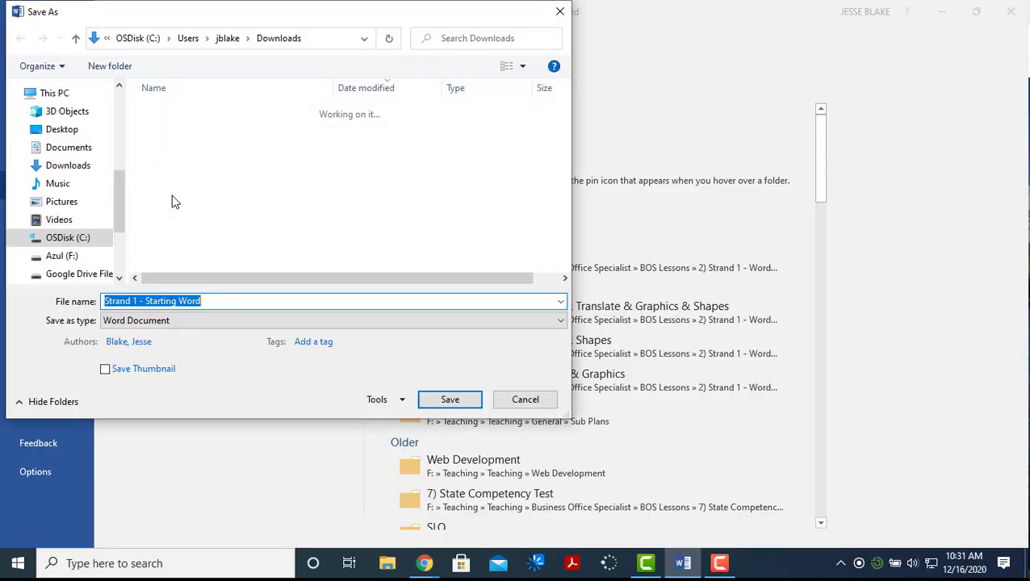
left_click(69, 275)
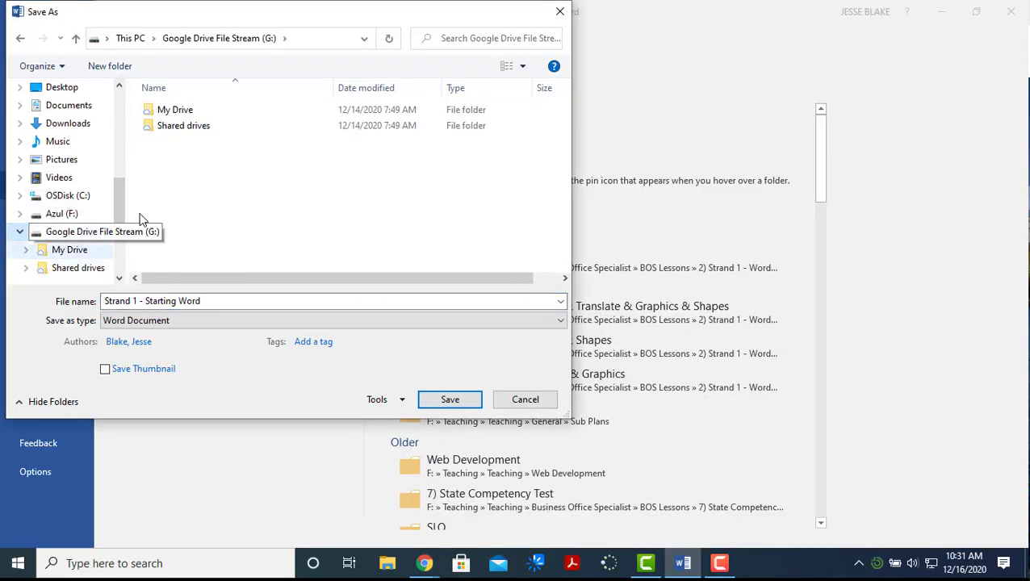
double_click(184, 111)
double_click(185, 117)
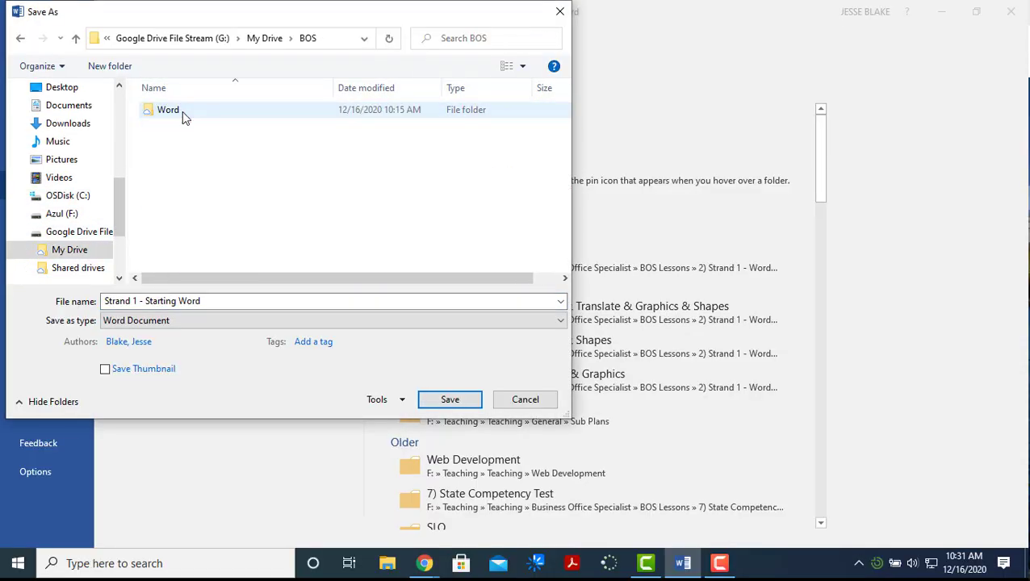
double_click(184, 115)
left_click(503, 406)
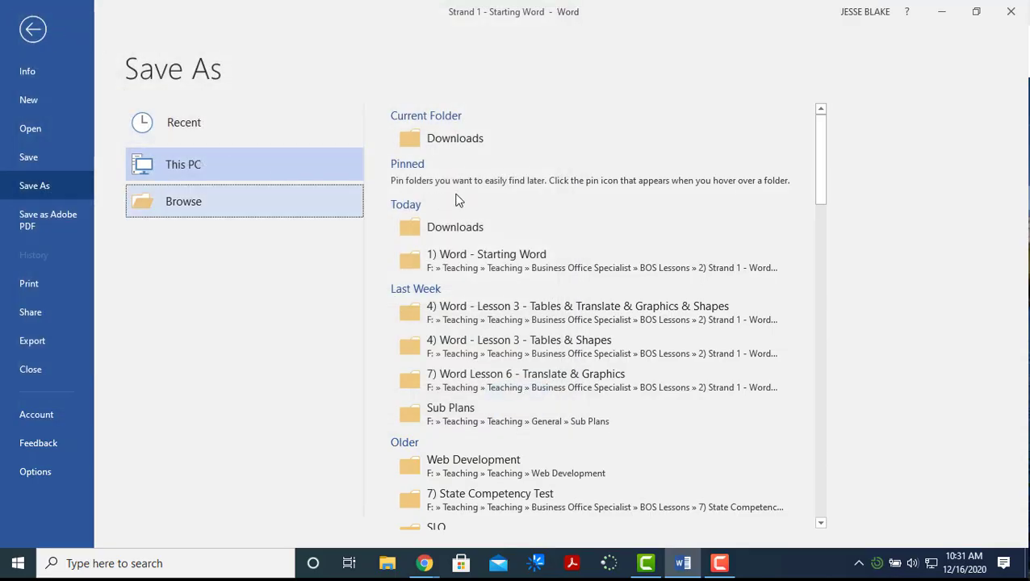
left_click(955, 15)
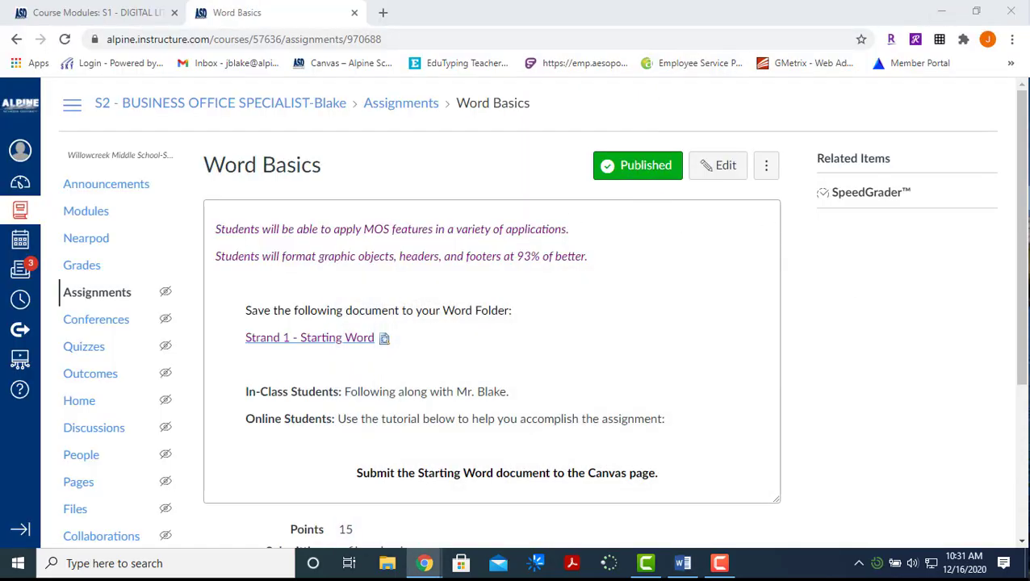